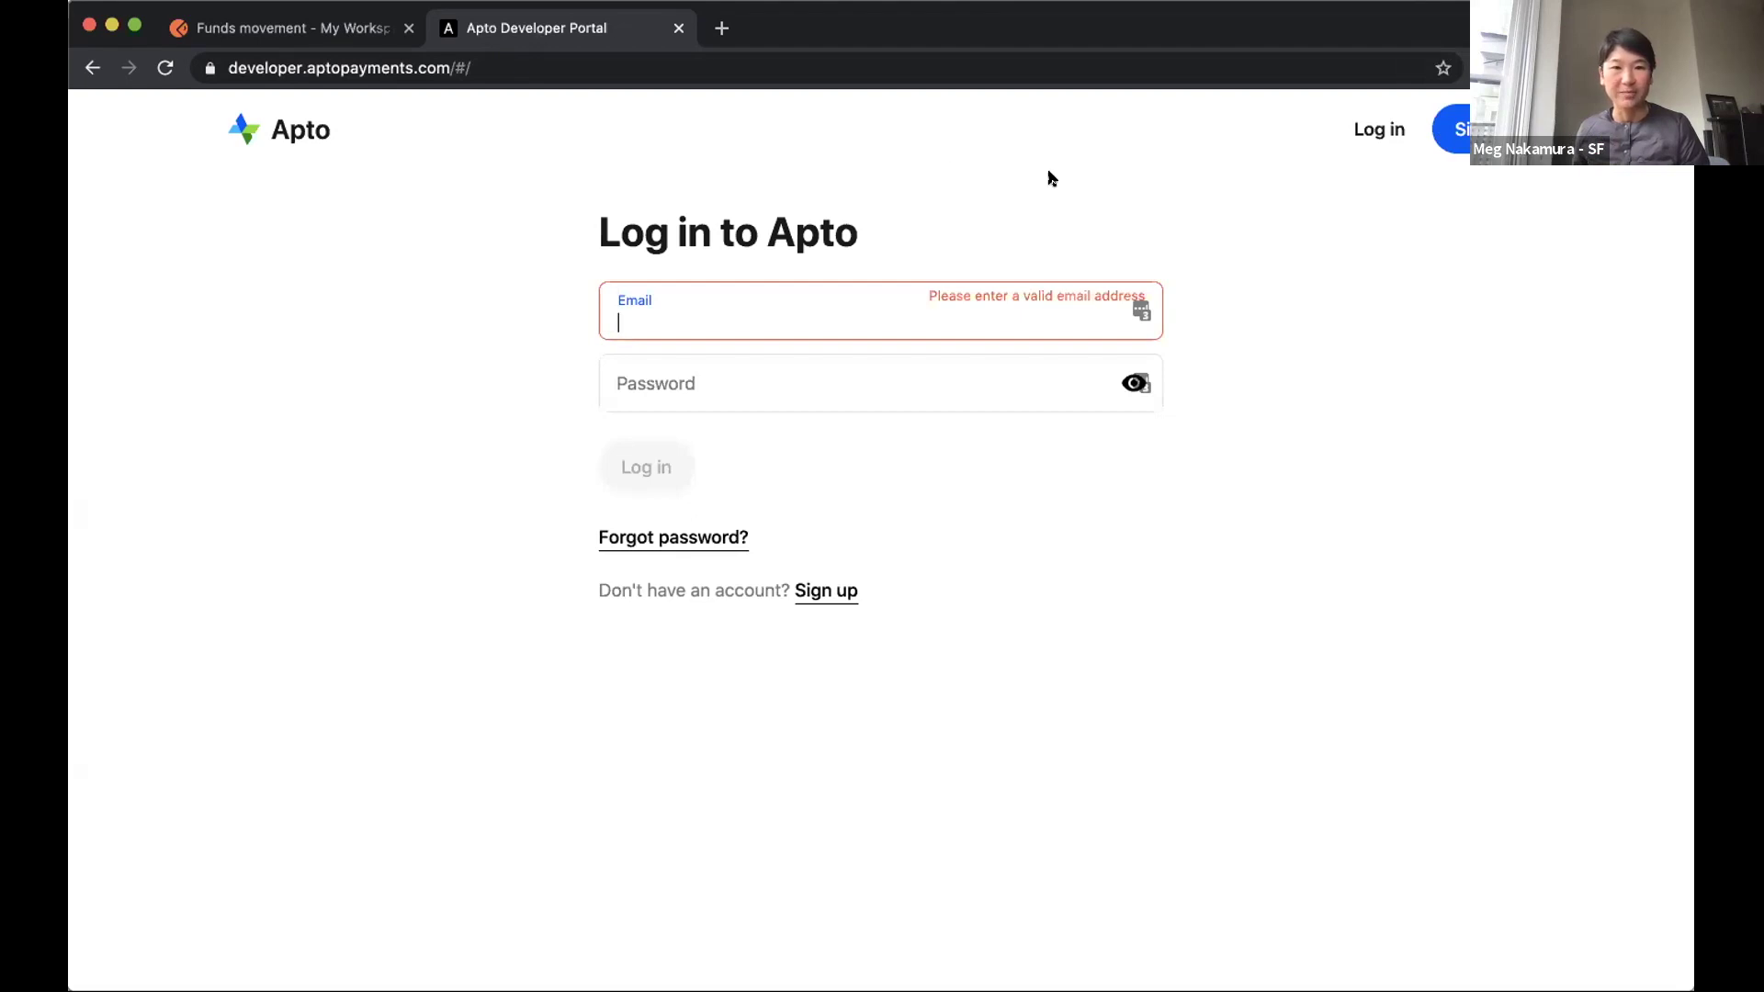
Sign up with first and last name, company name, work email and a password.
click(1457, 128)
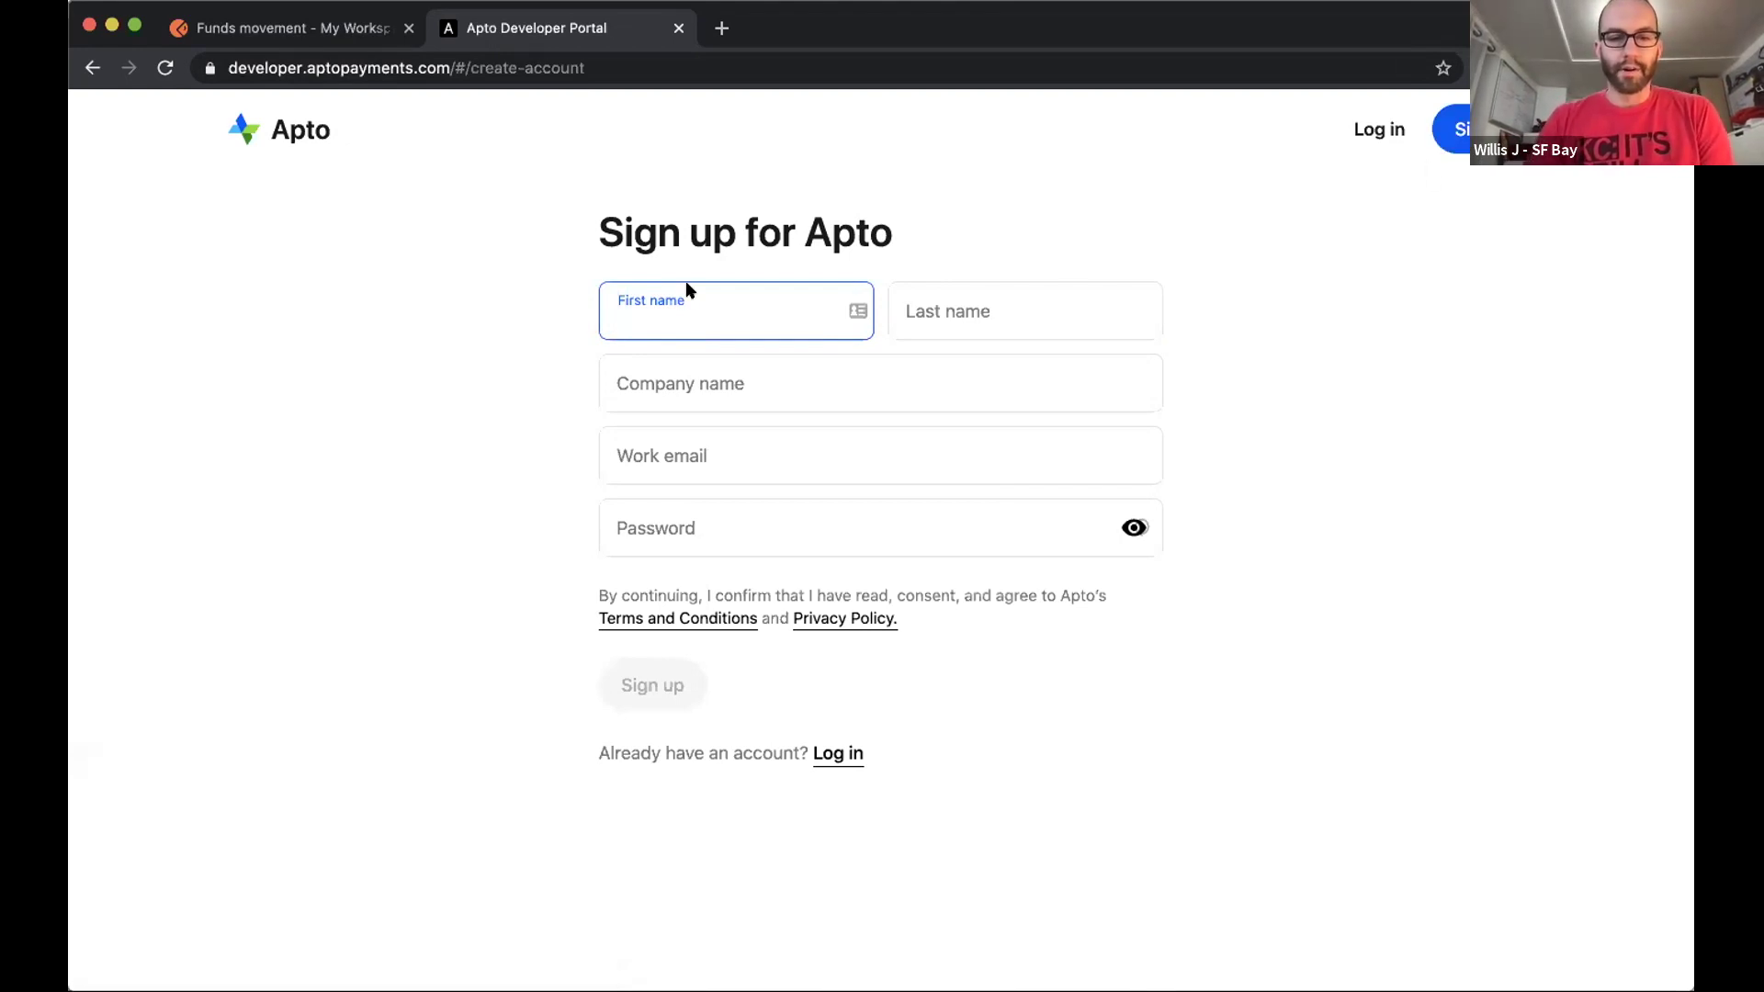
key(Tab)
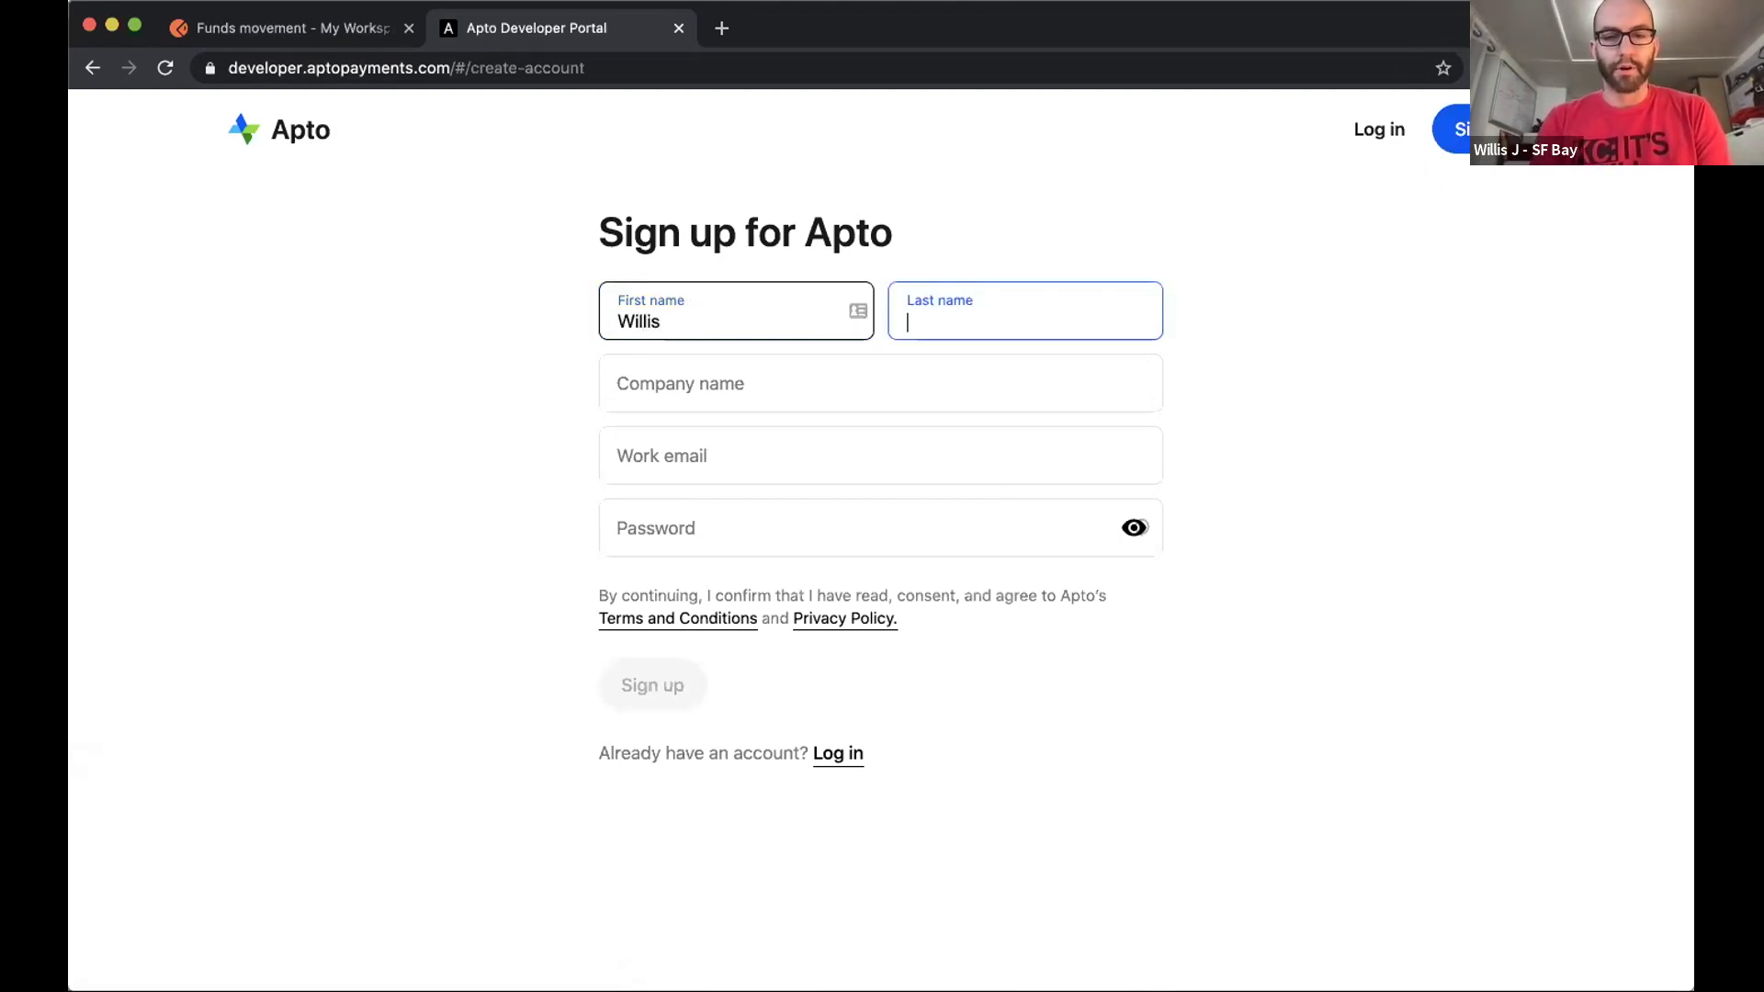
key(Tab)
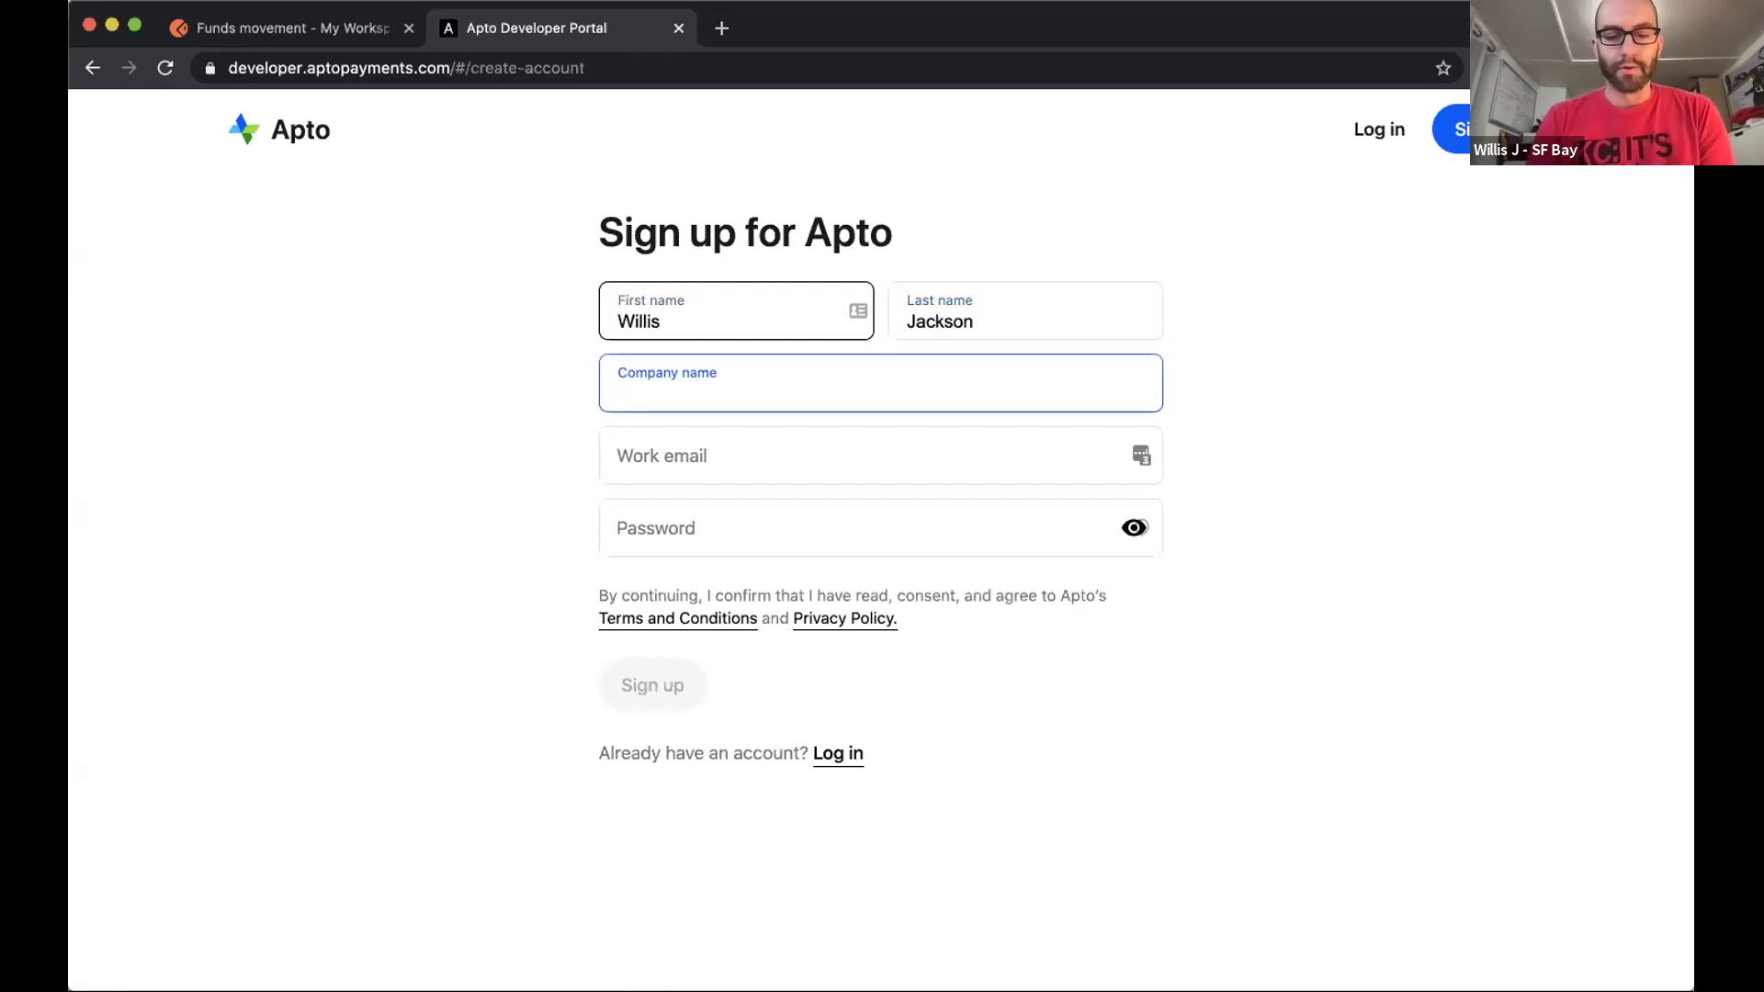
text(Willis V )
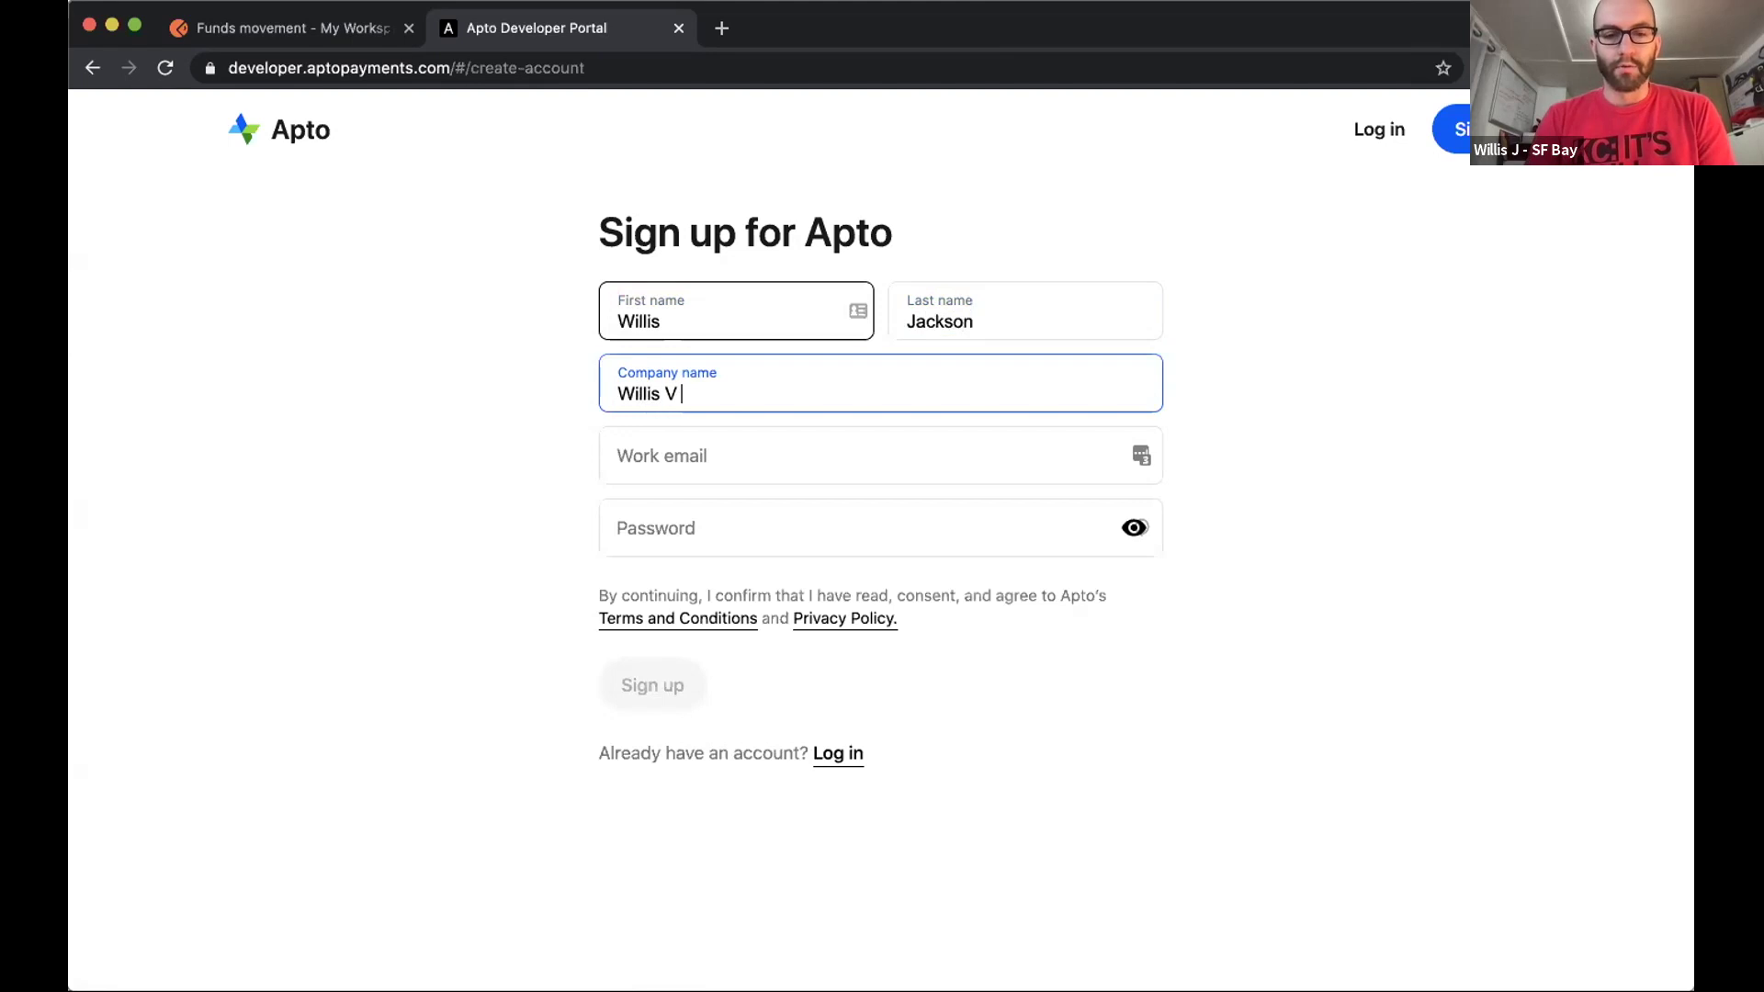
text(Sum)
key(Tab)
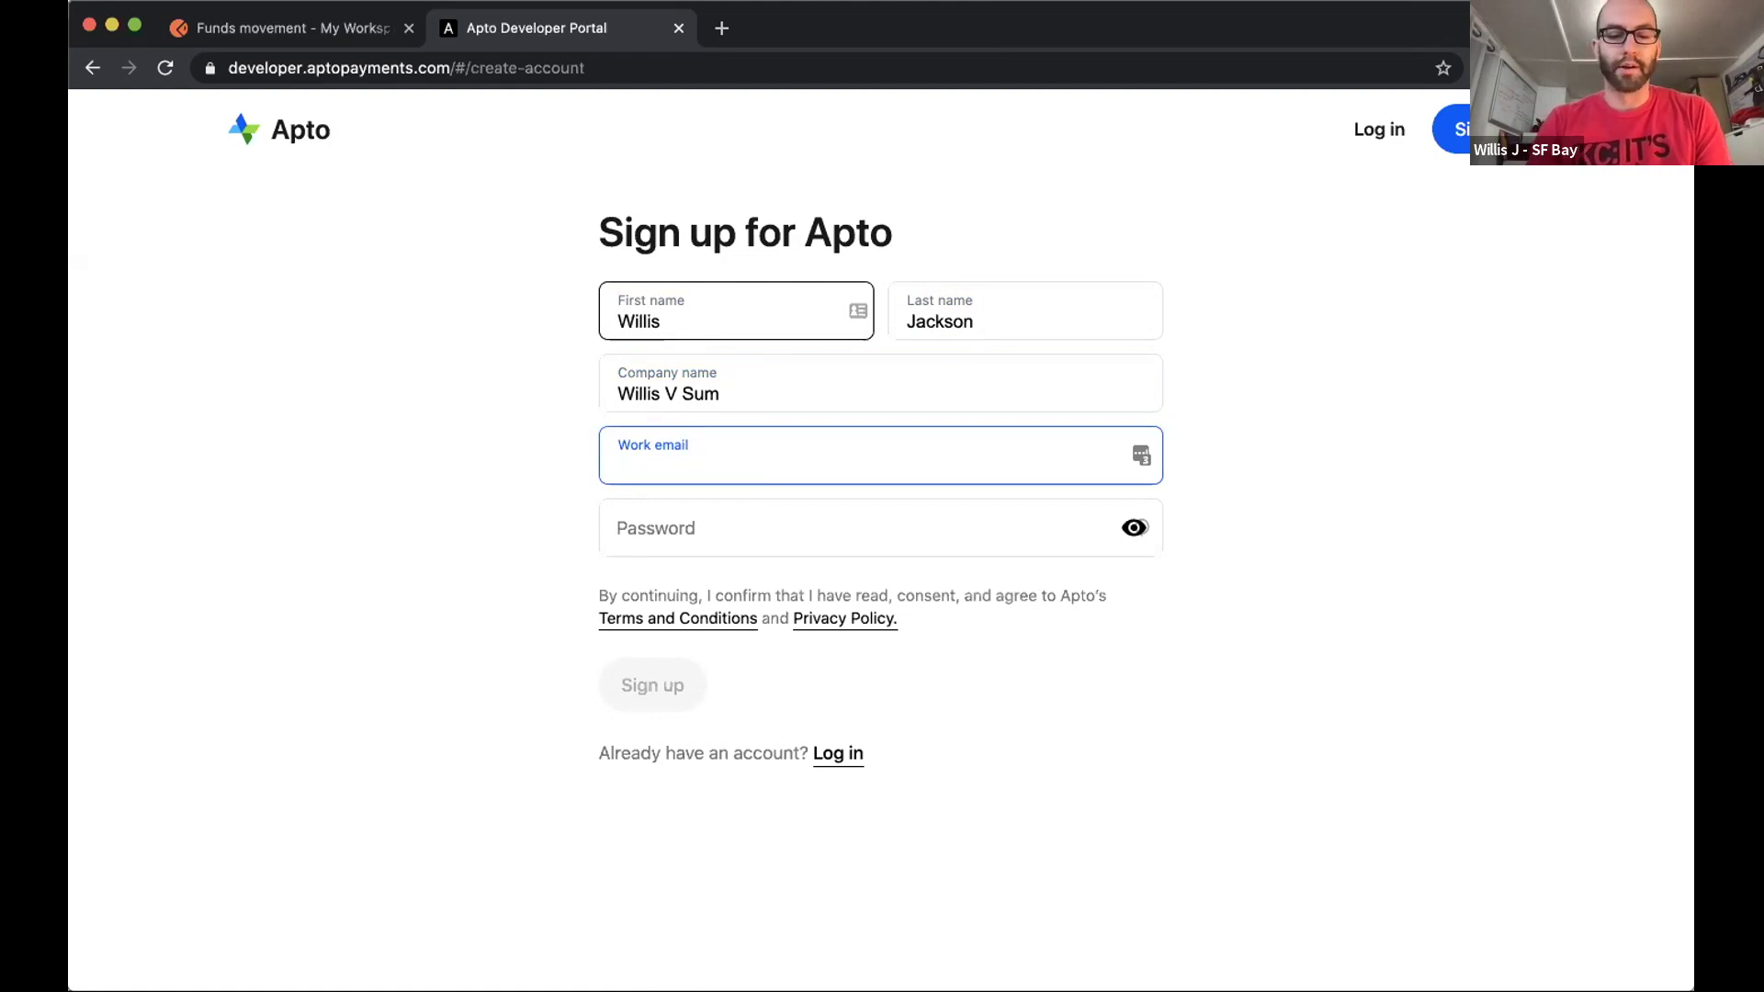
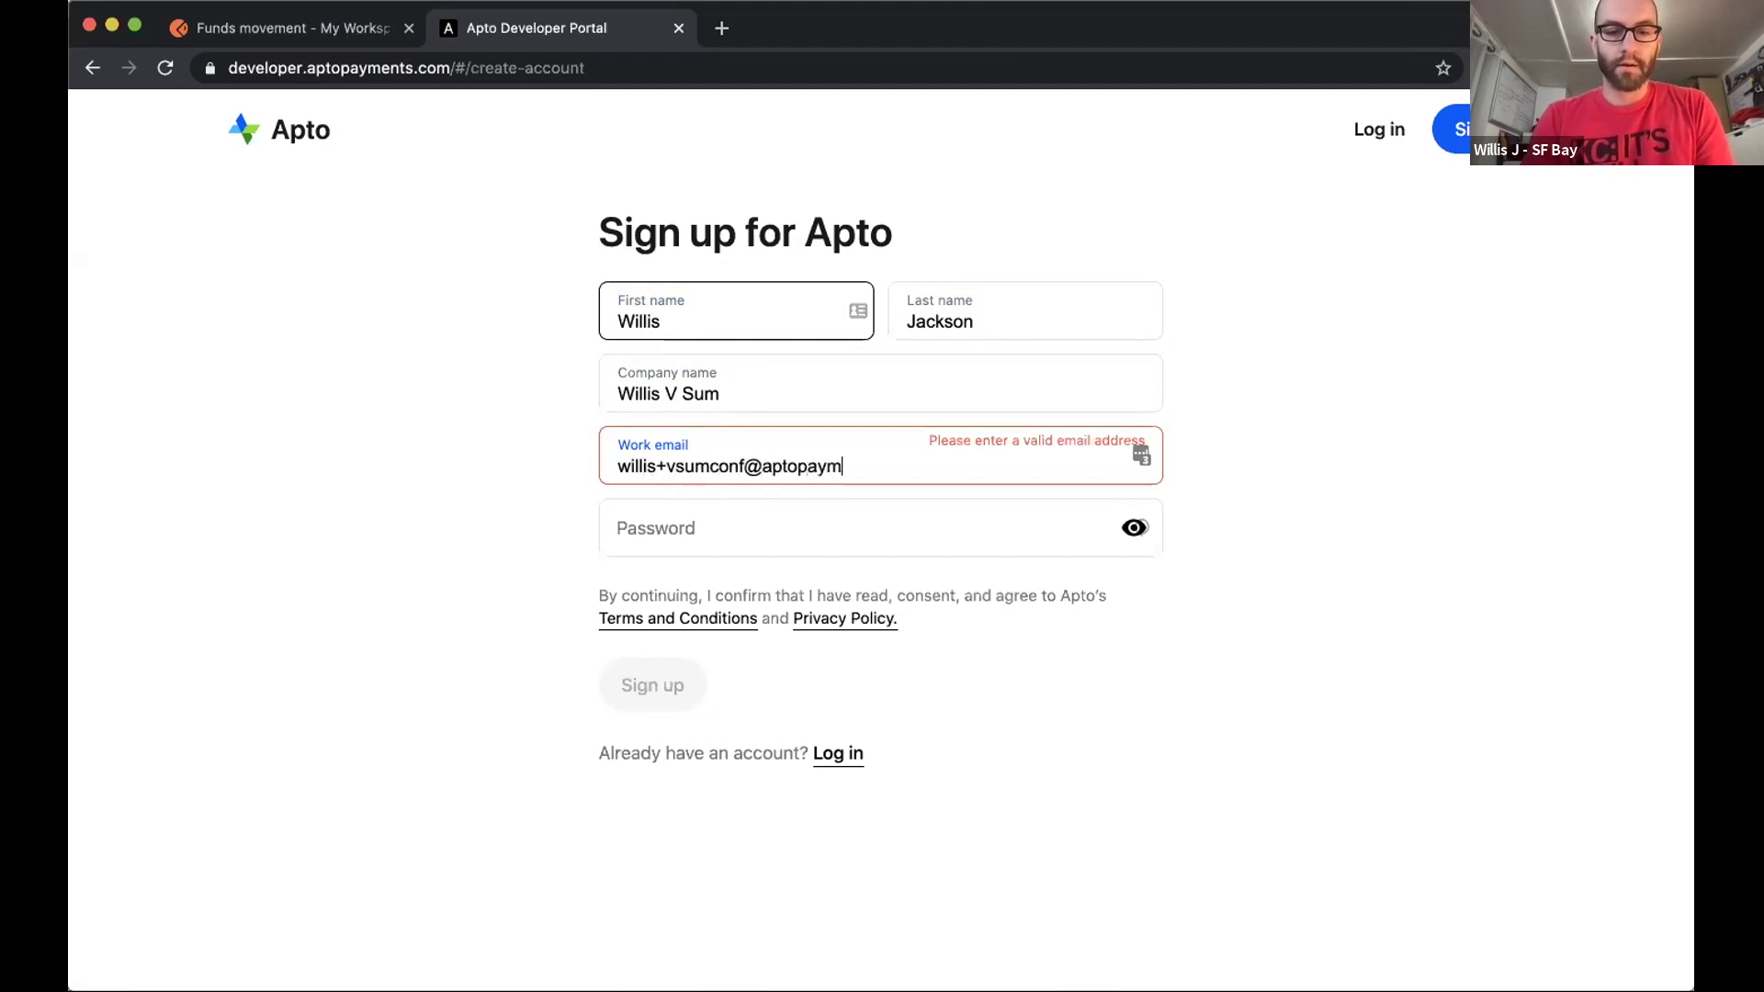
click(827, 533)
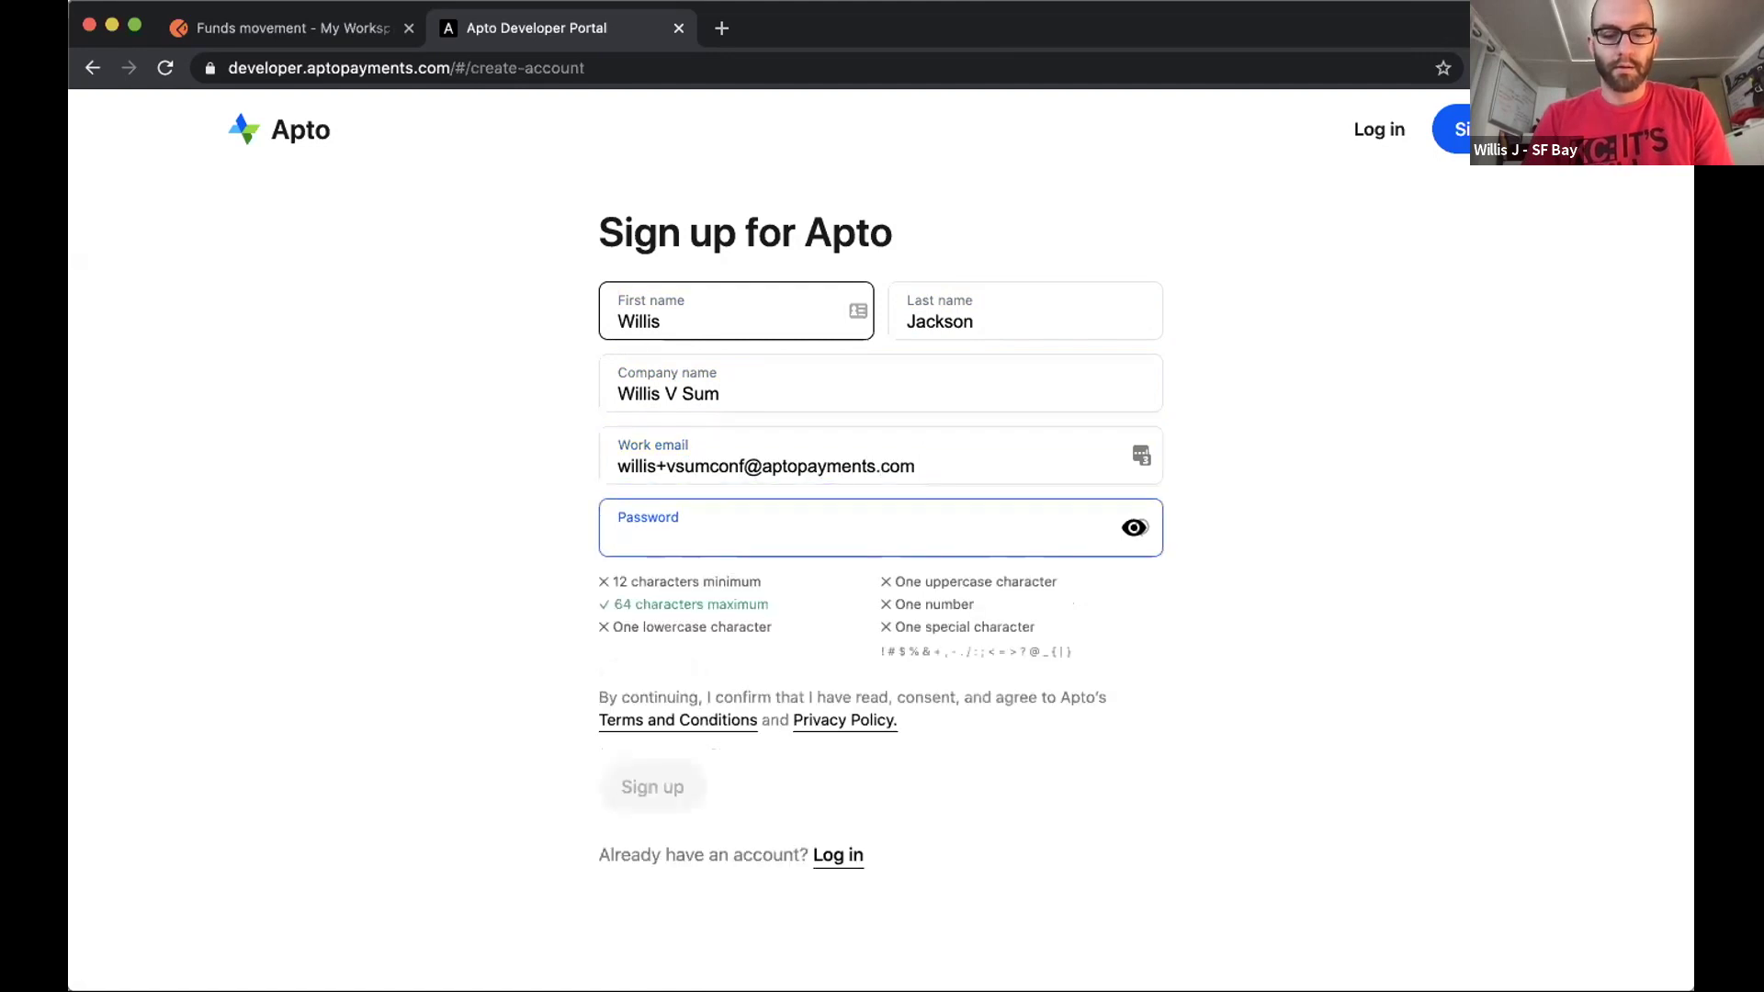
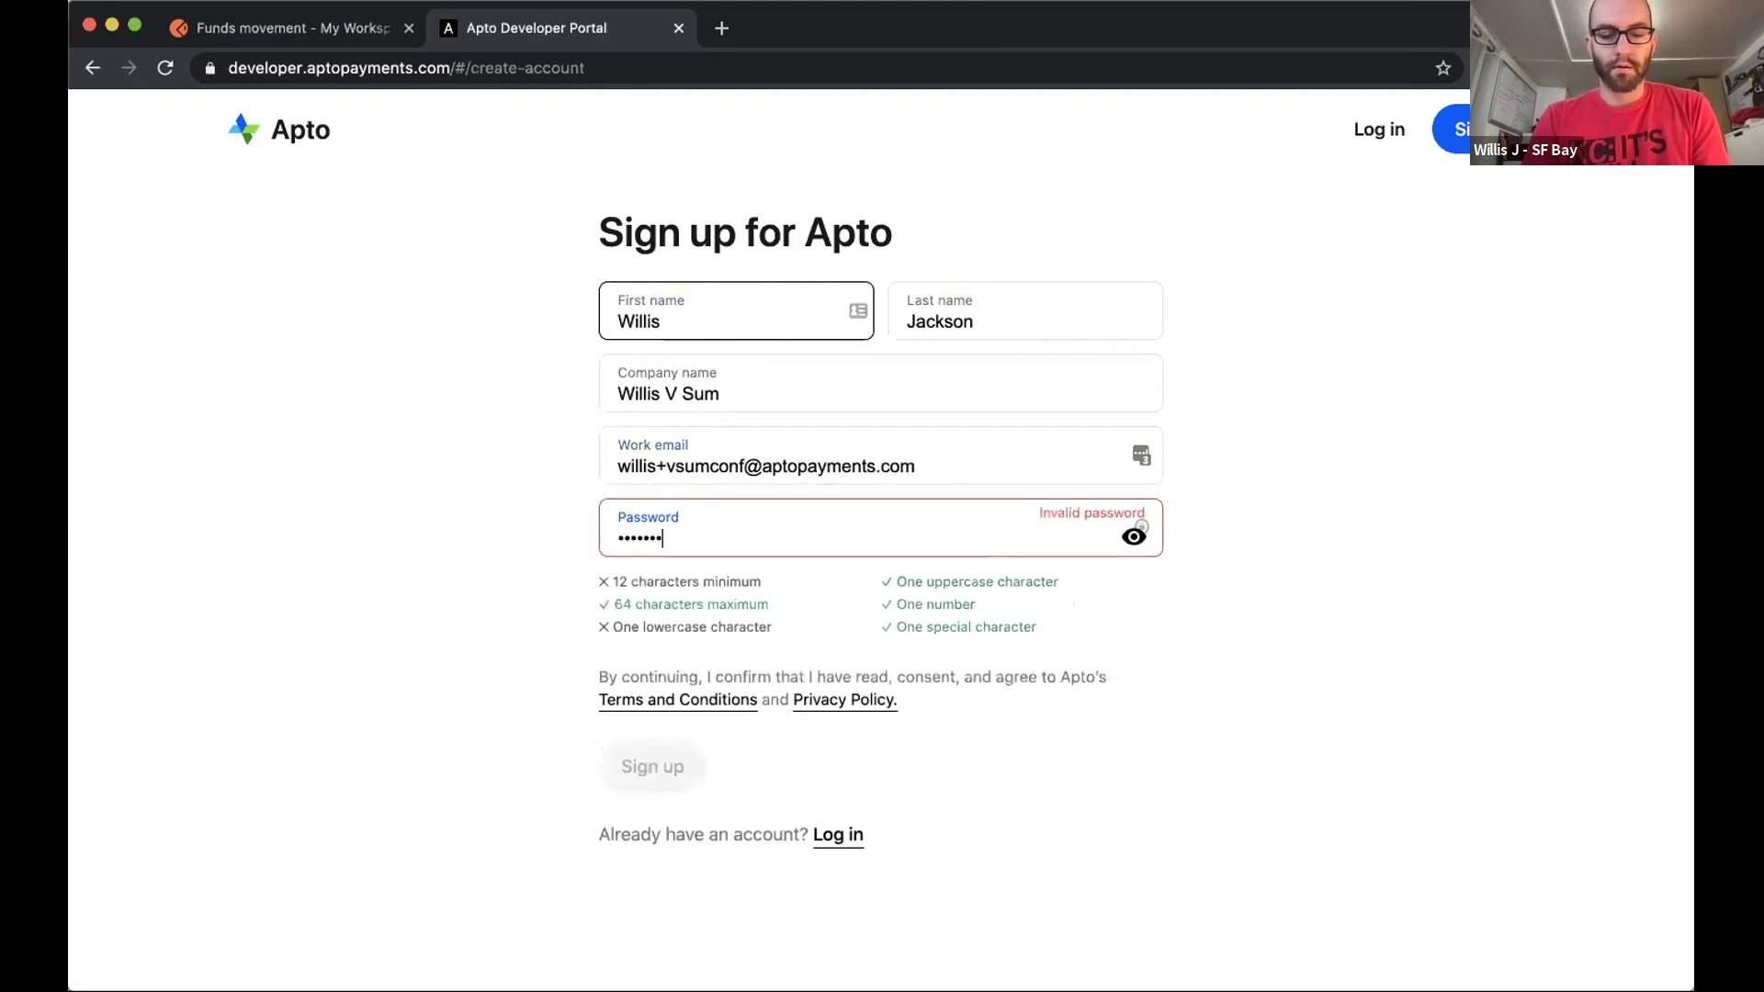
key(Return)
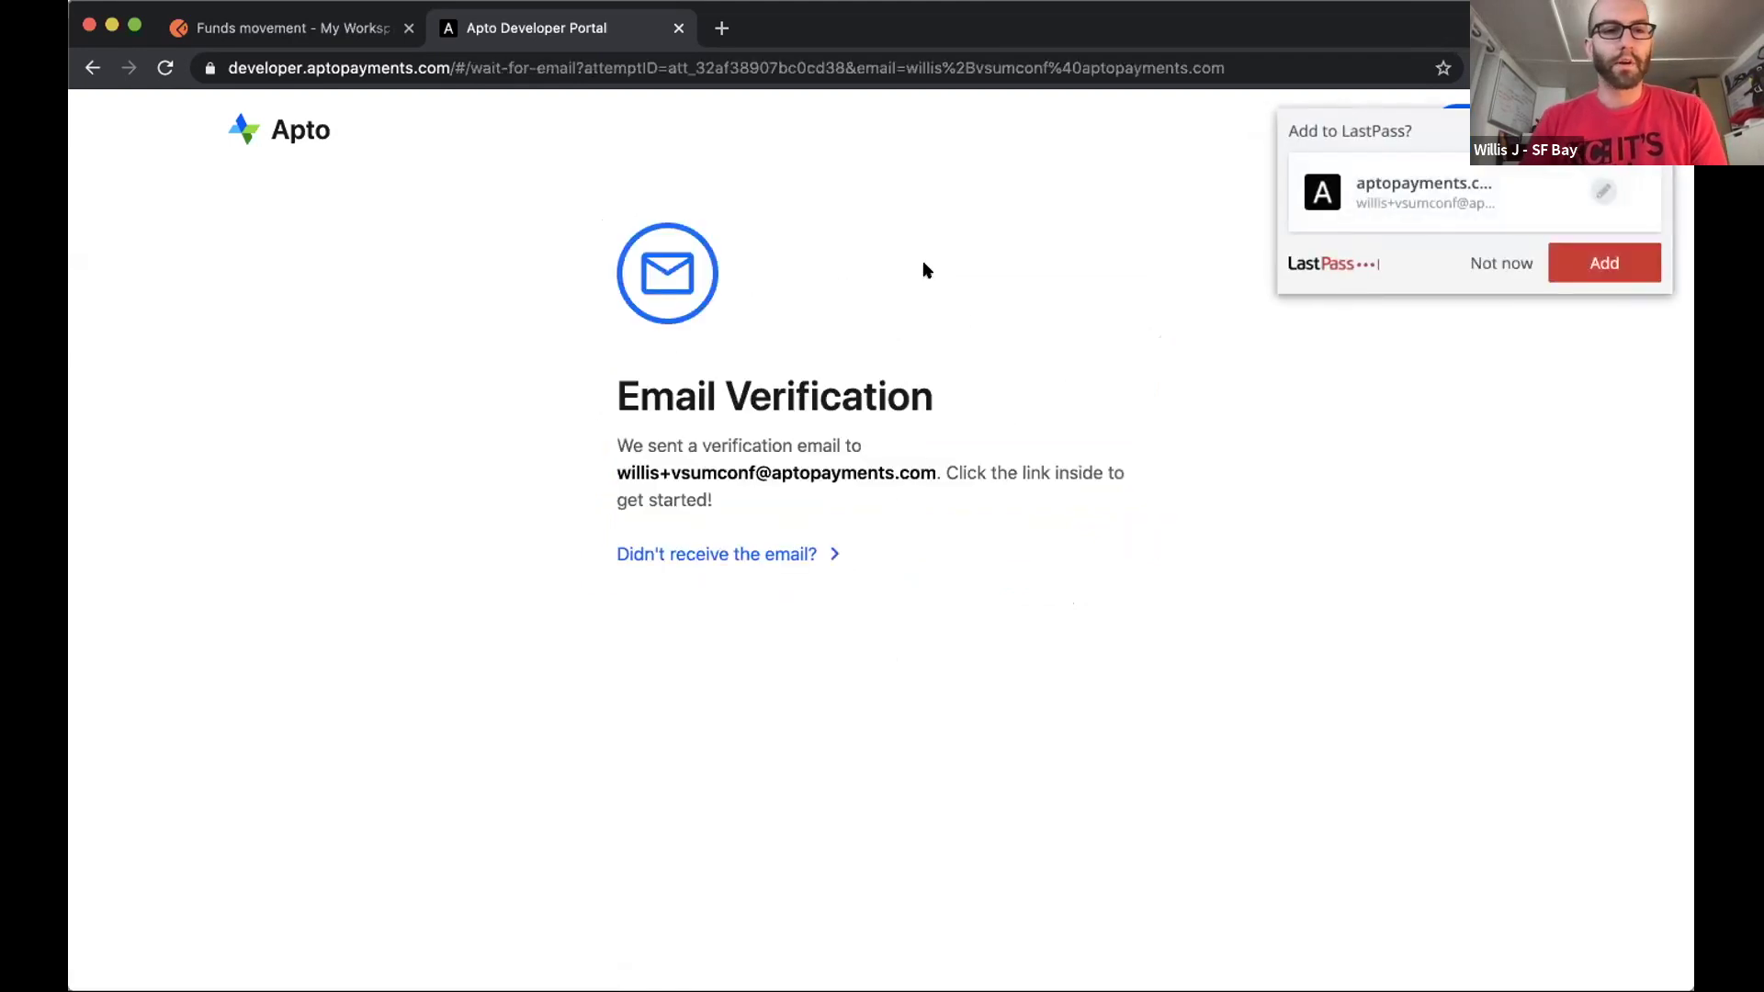
Decline the LastPass save-login prompt and return to the portal after verifying the email.
click(1473, 261)
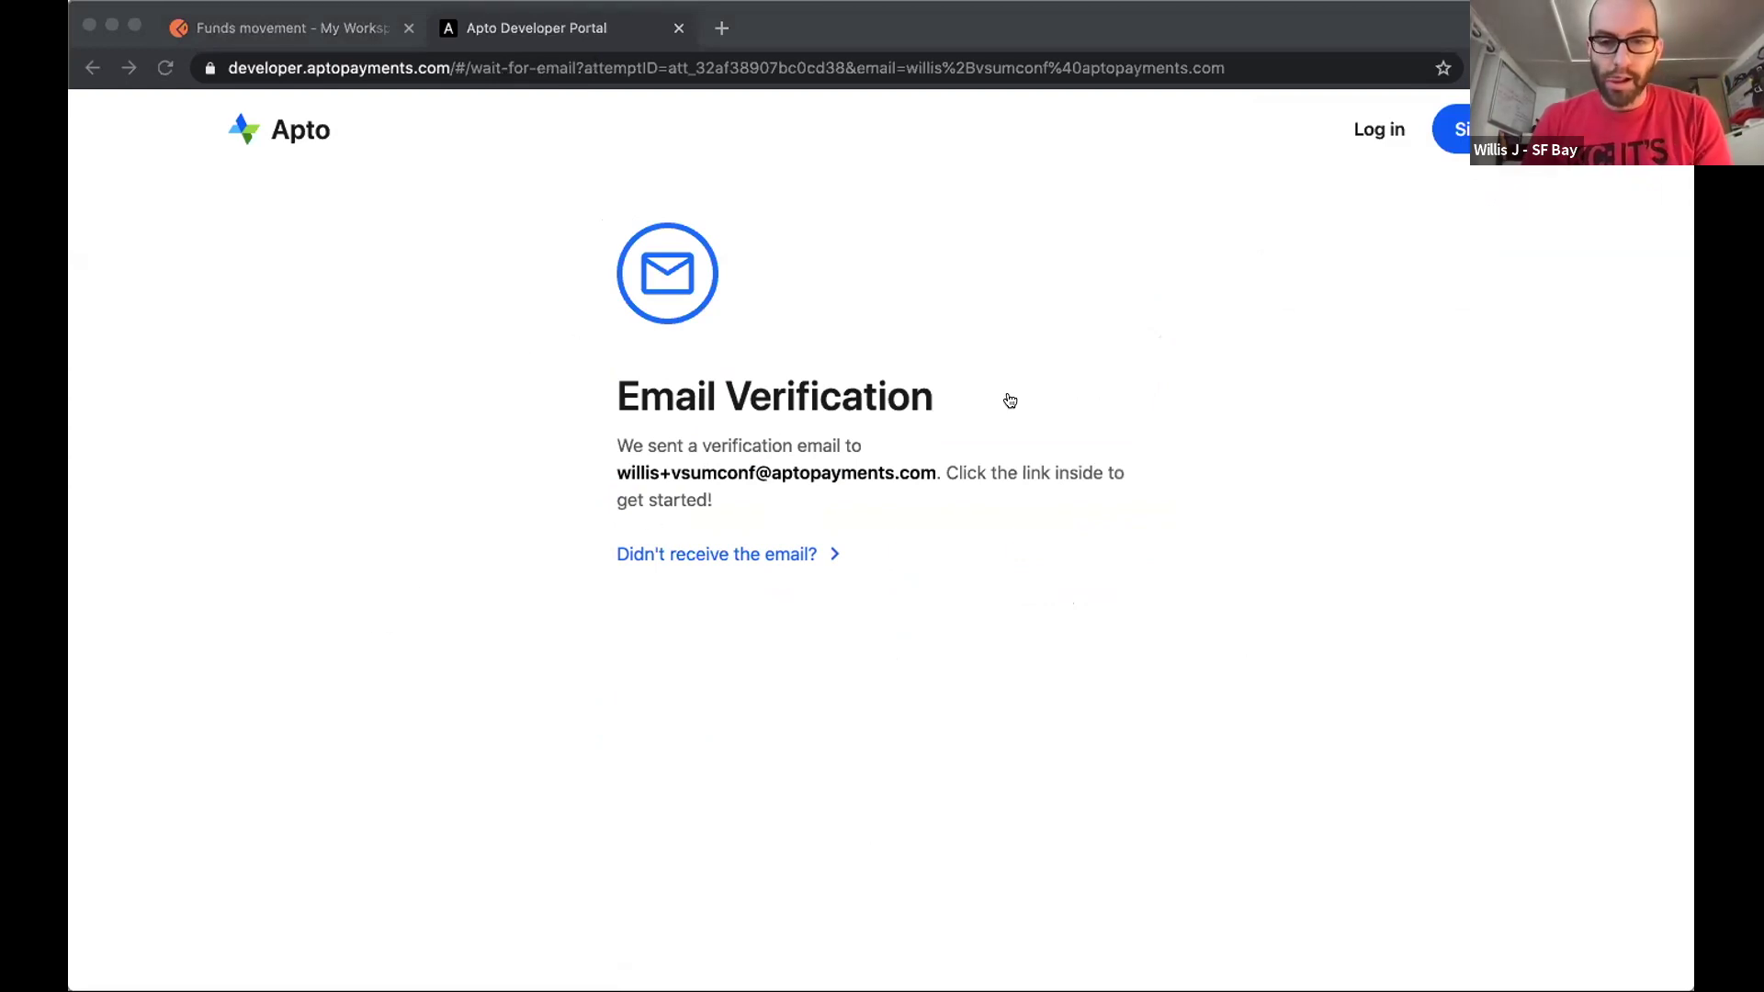
click(1121, 496)
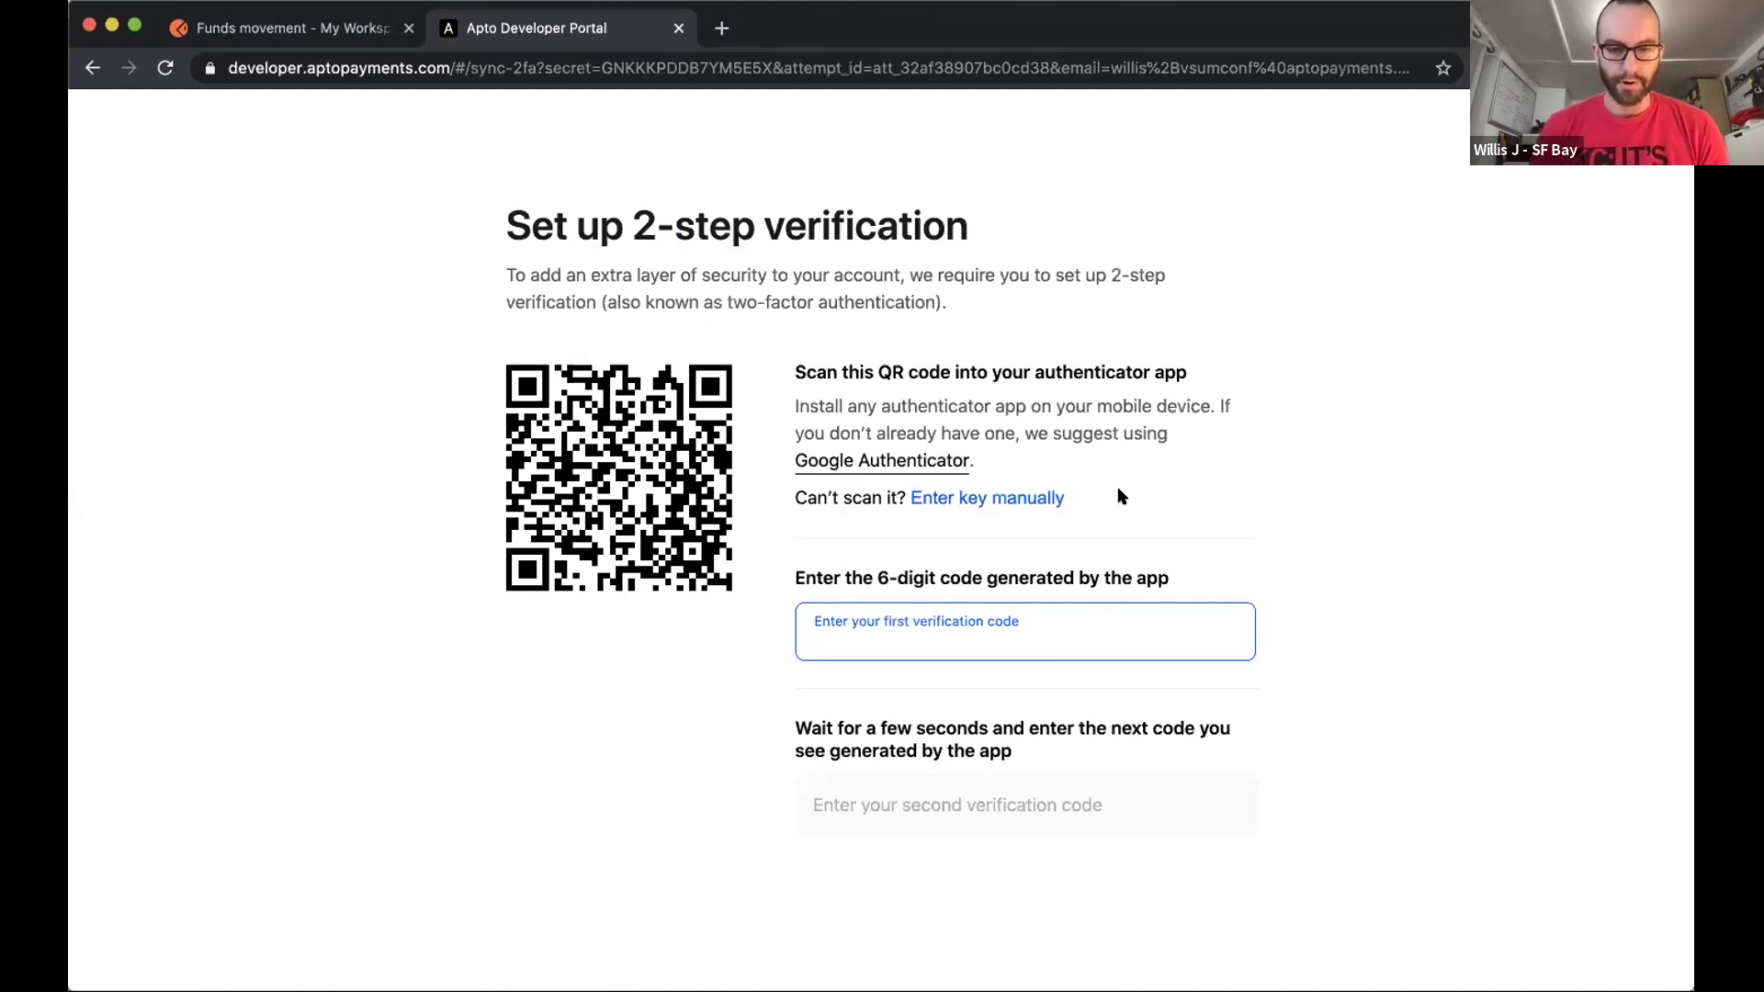
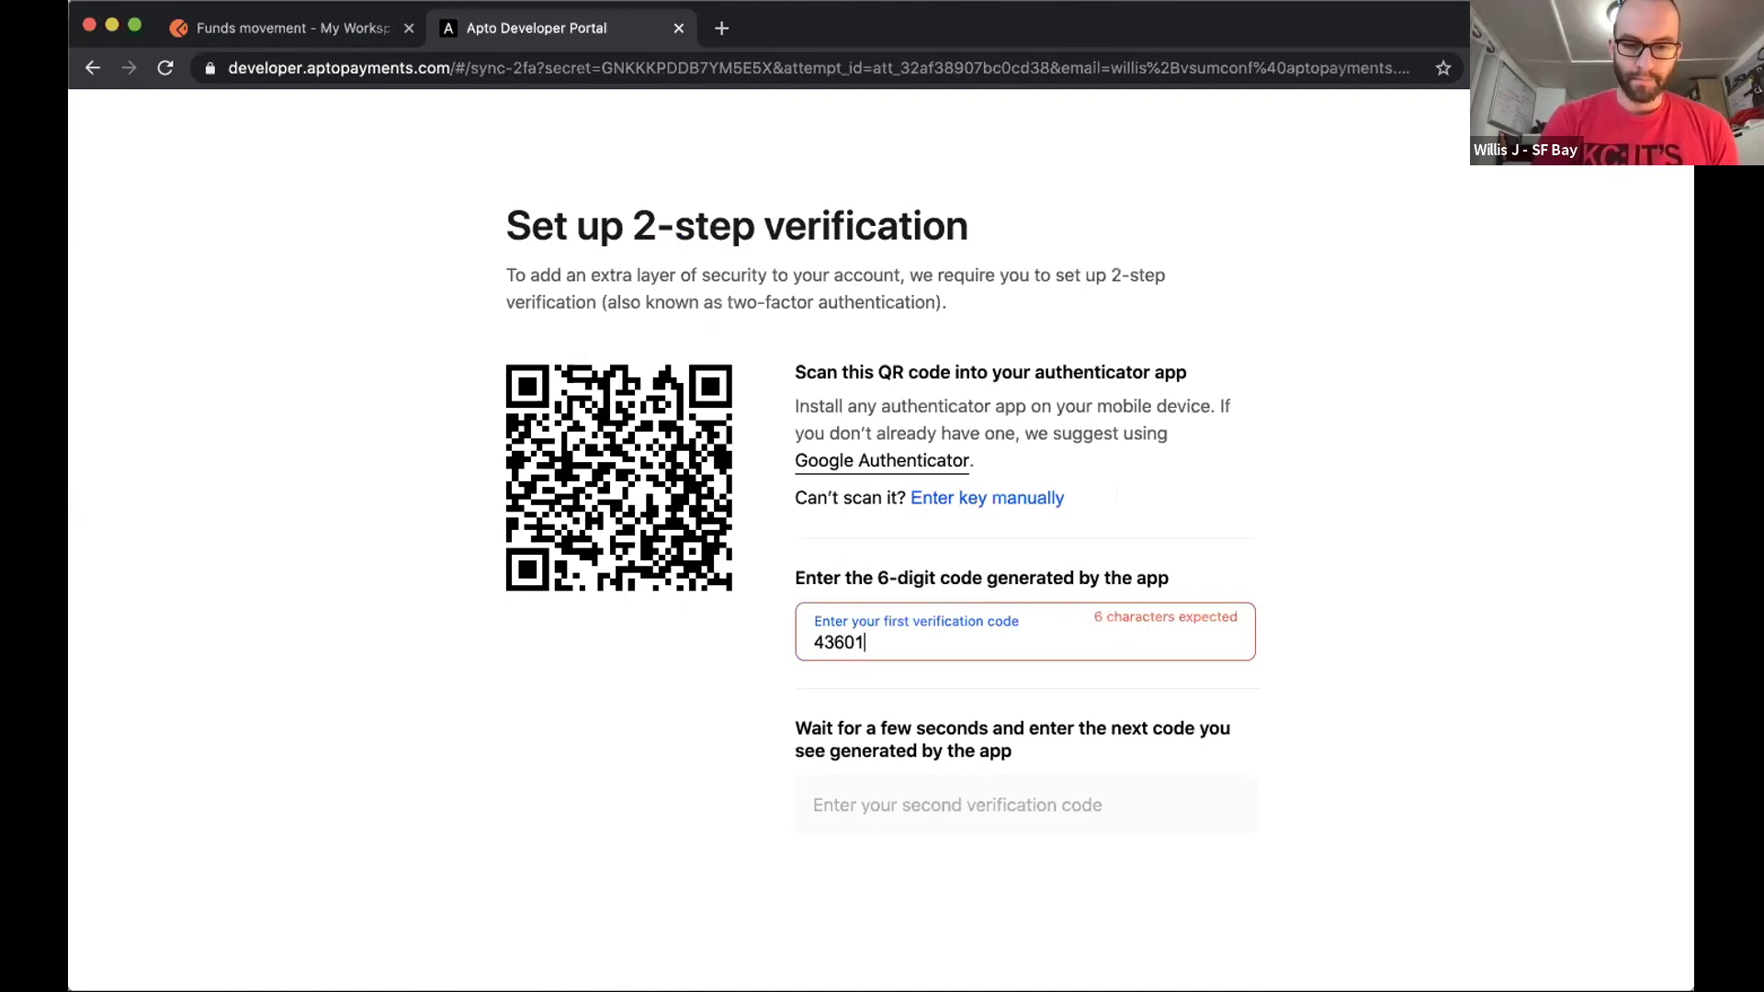
Enter the first six-digit authenticator code and begin the second code.
click(1016, 793)
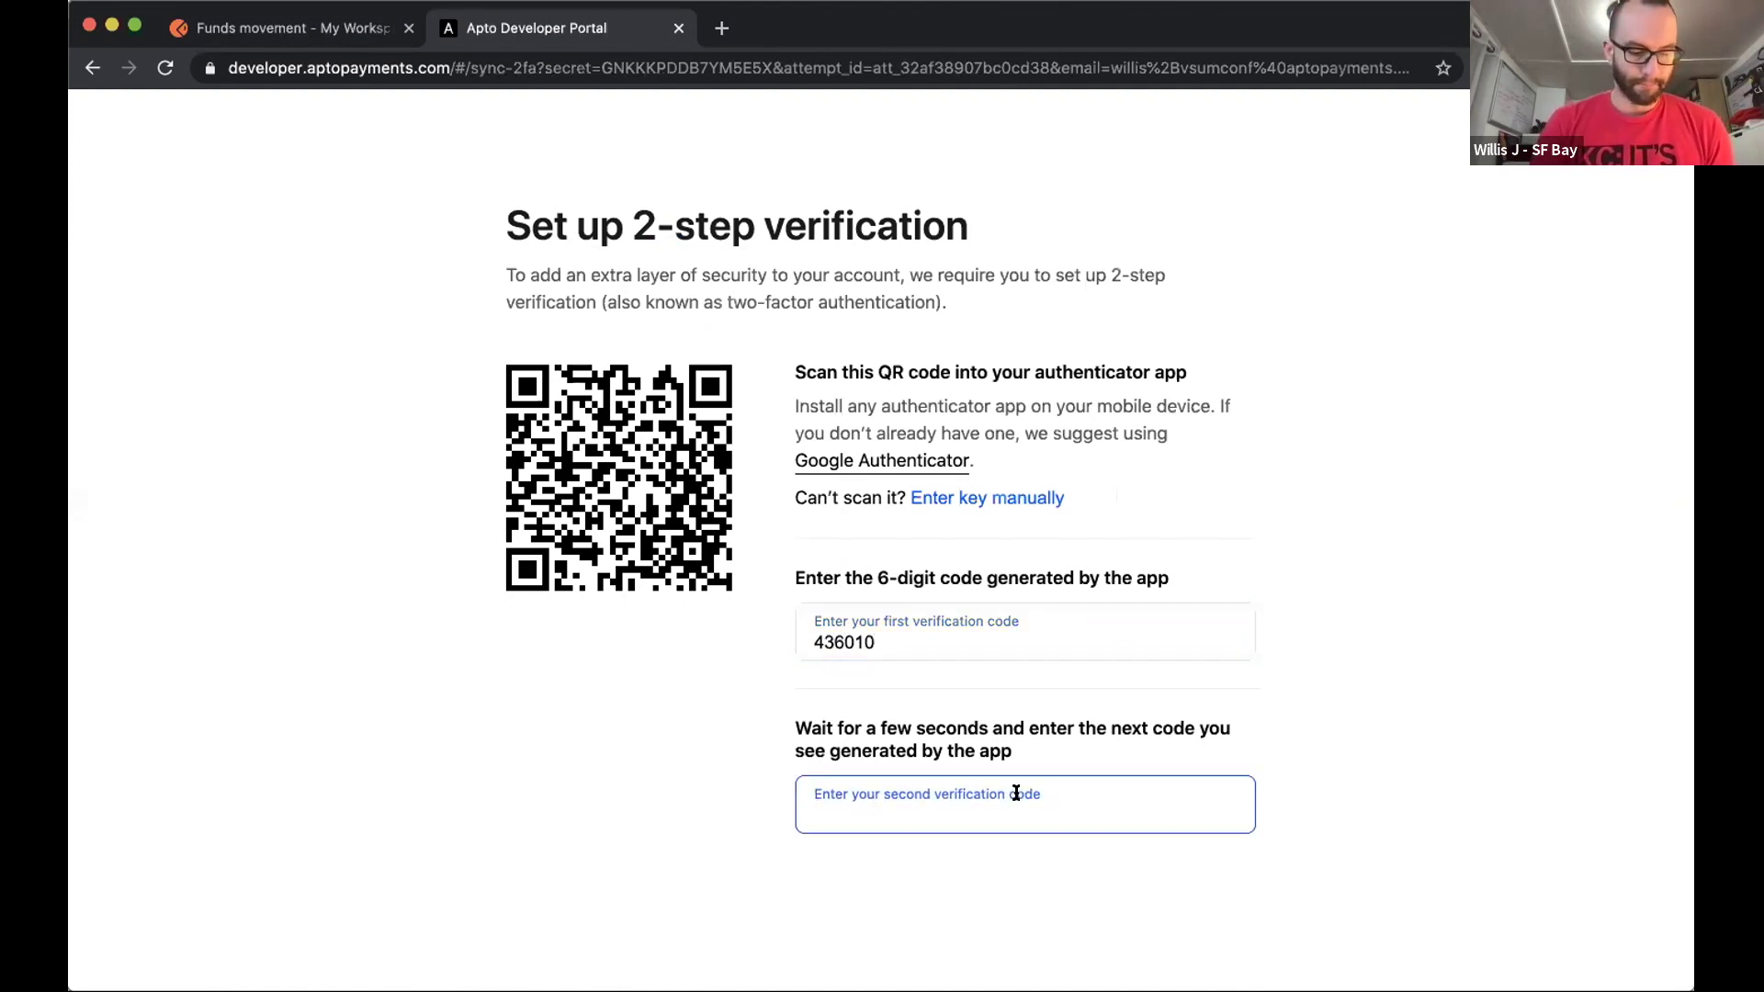
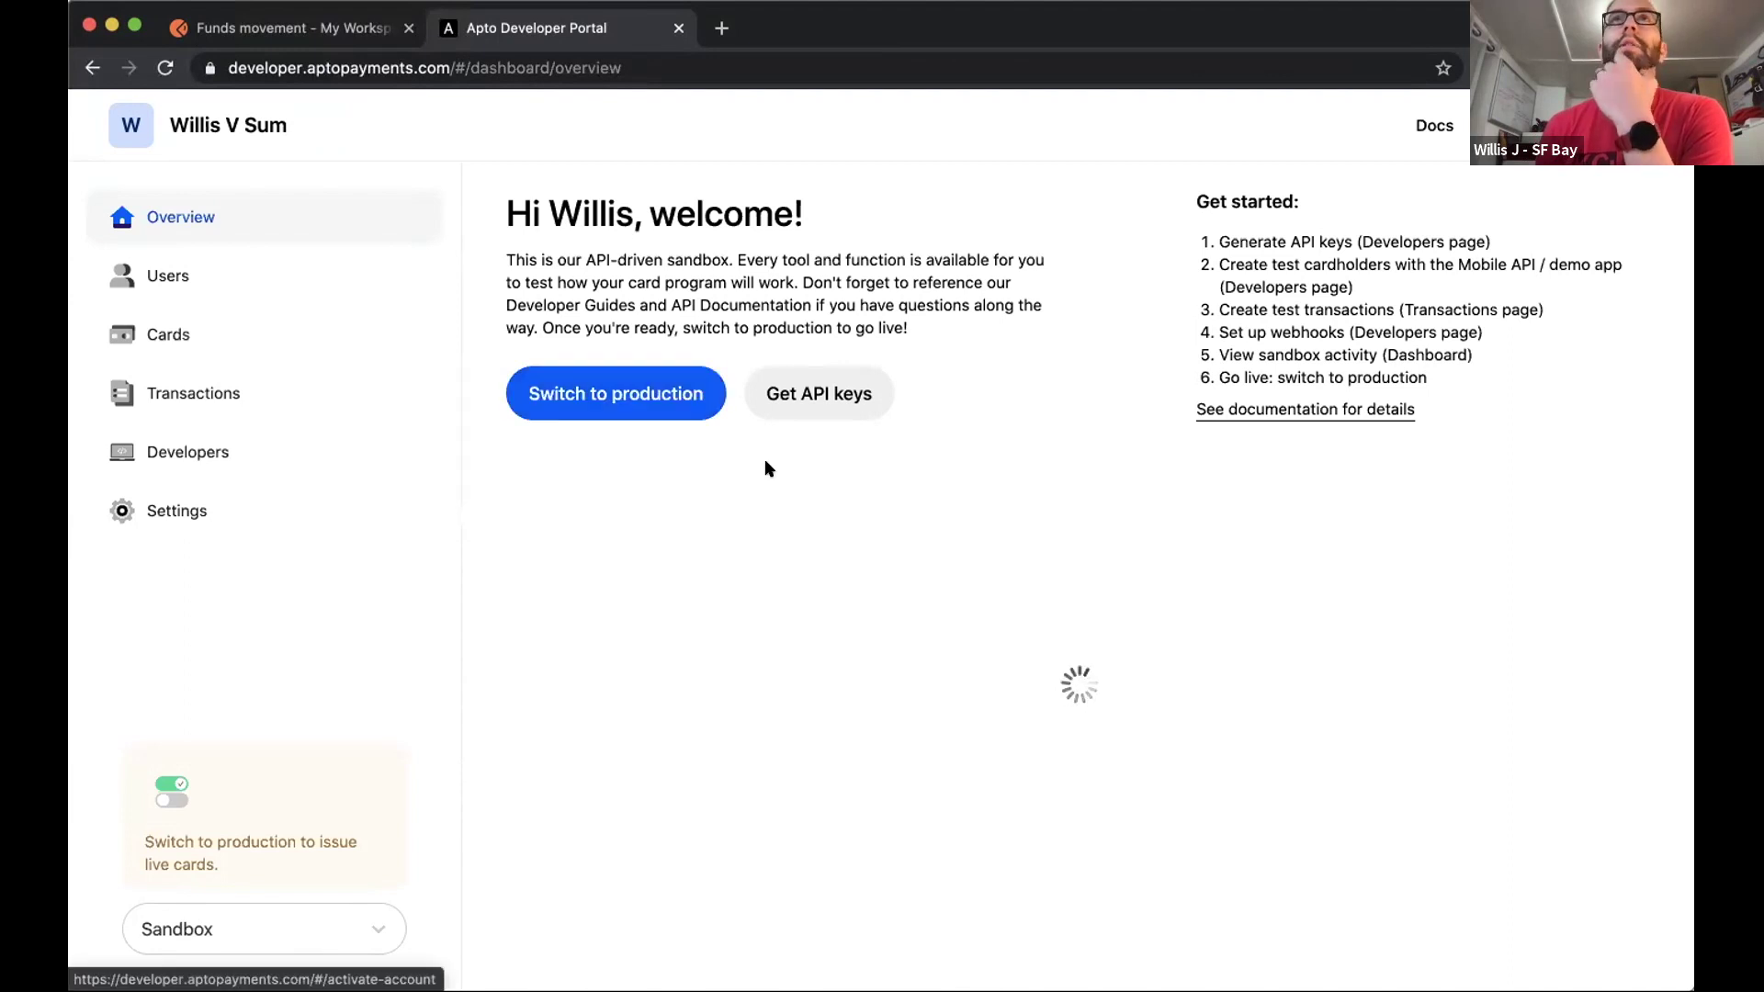
Review the sandbox API keys and team members, cancel an invite, then show the Users list.
click(789, 399)
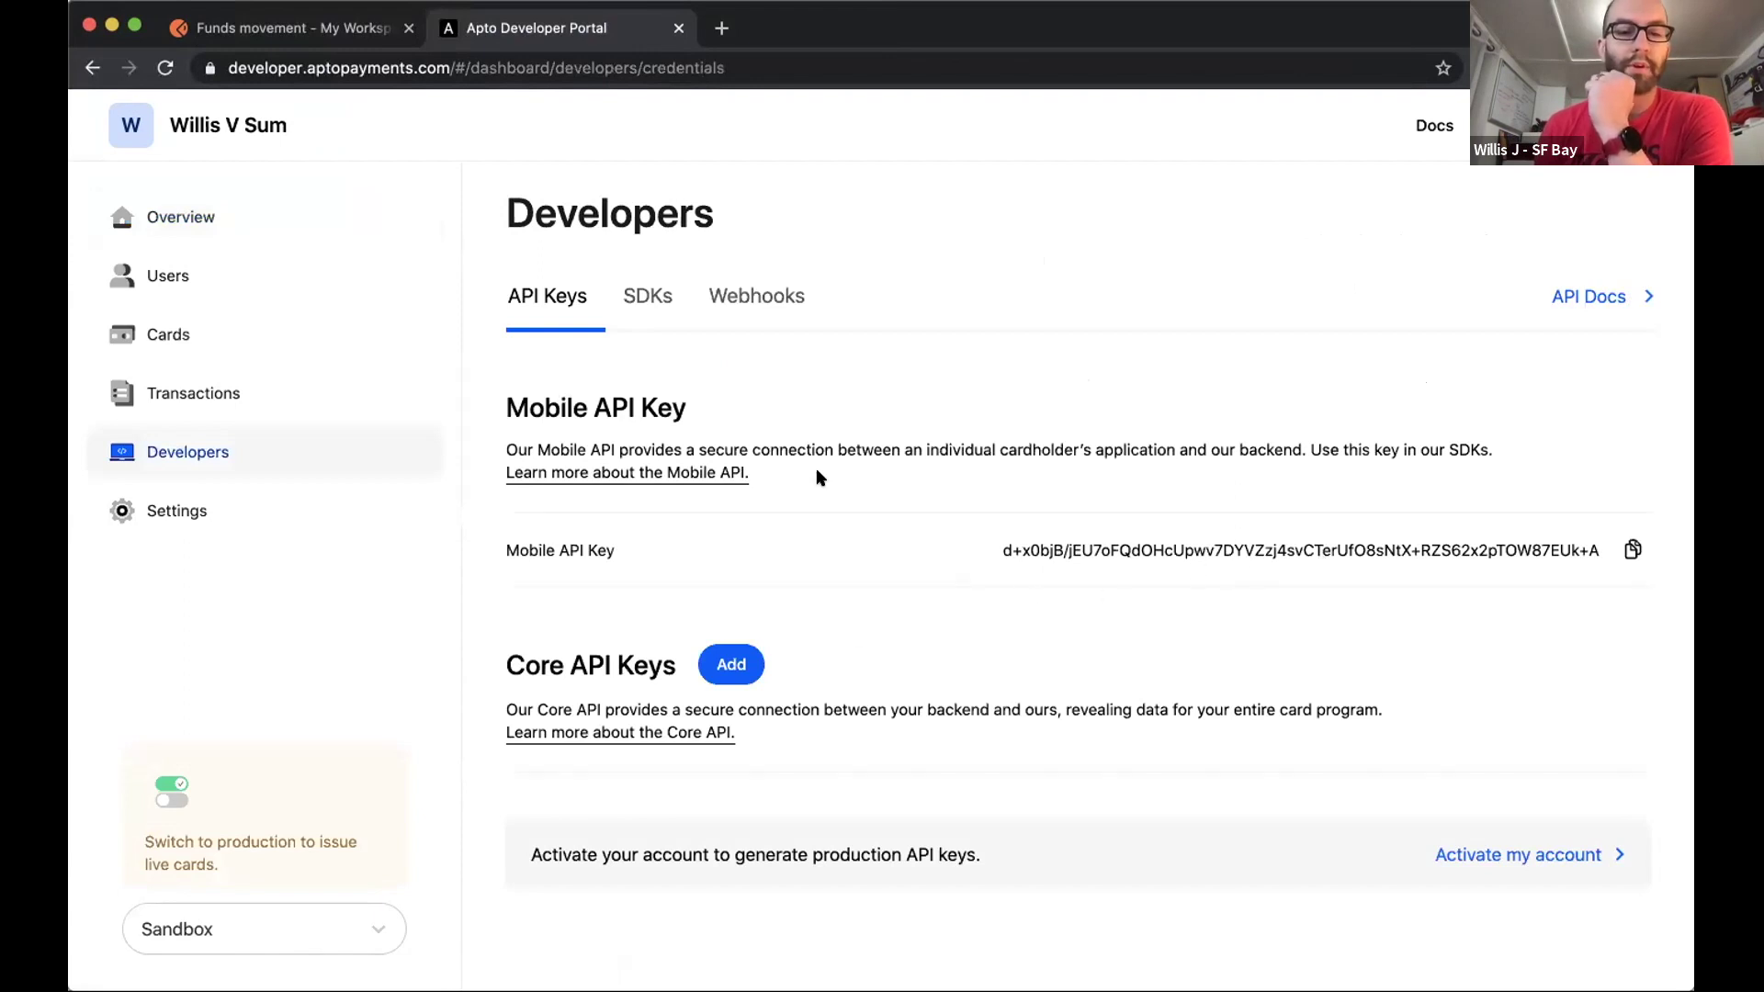
click(275, 508)
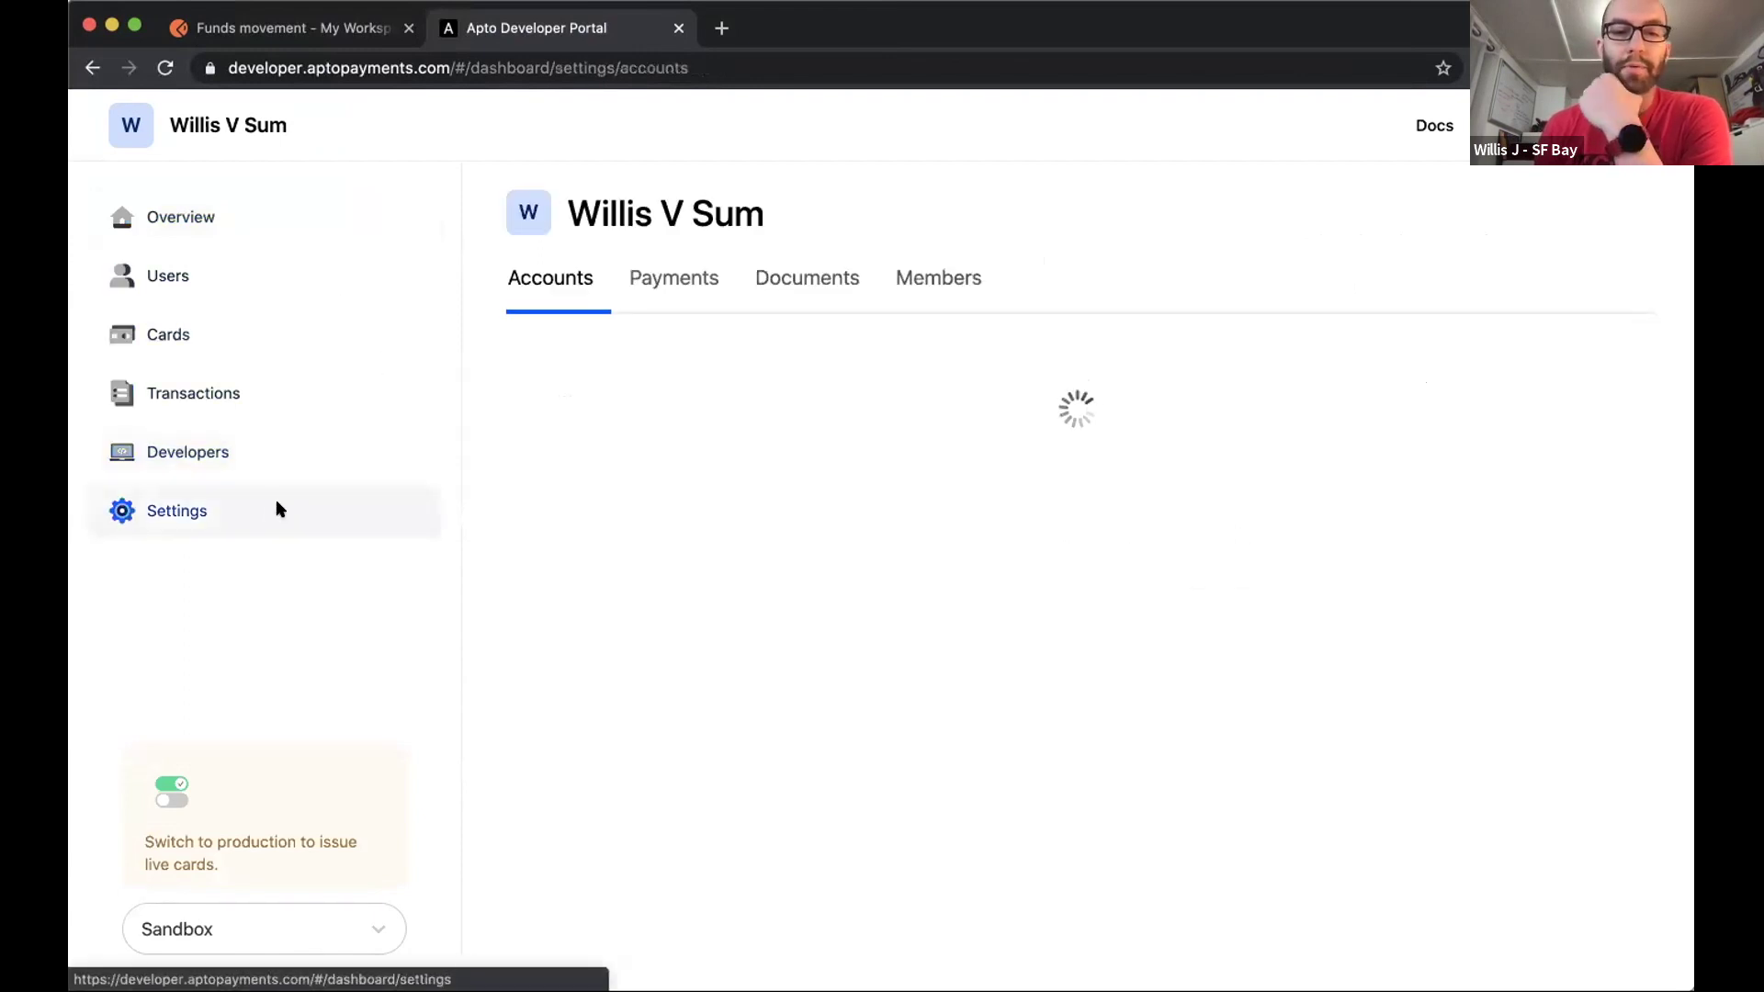
click(919, 296)
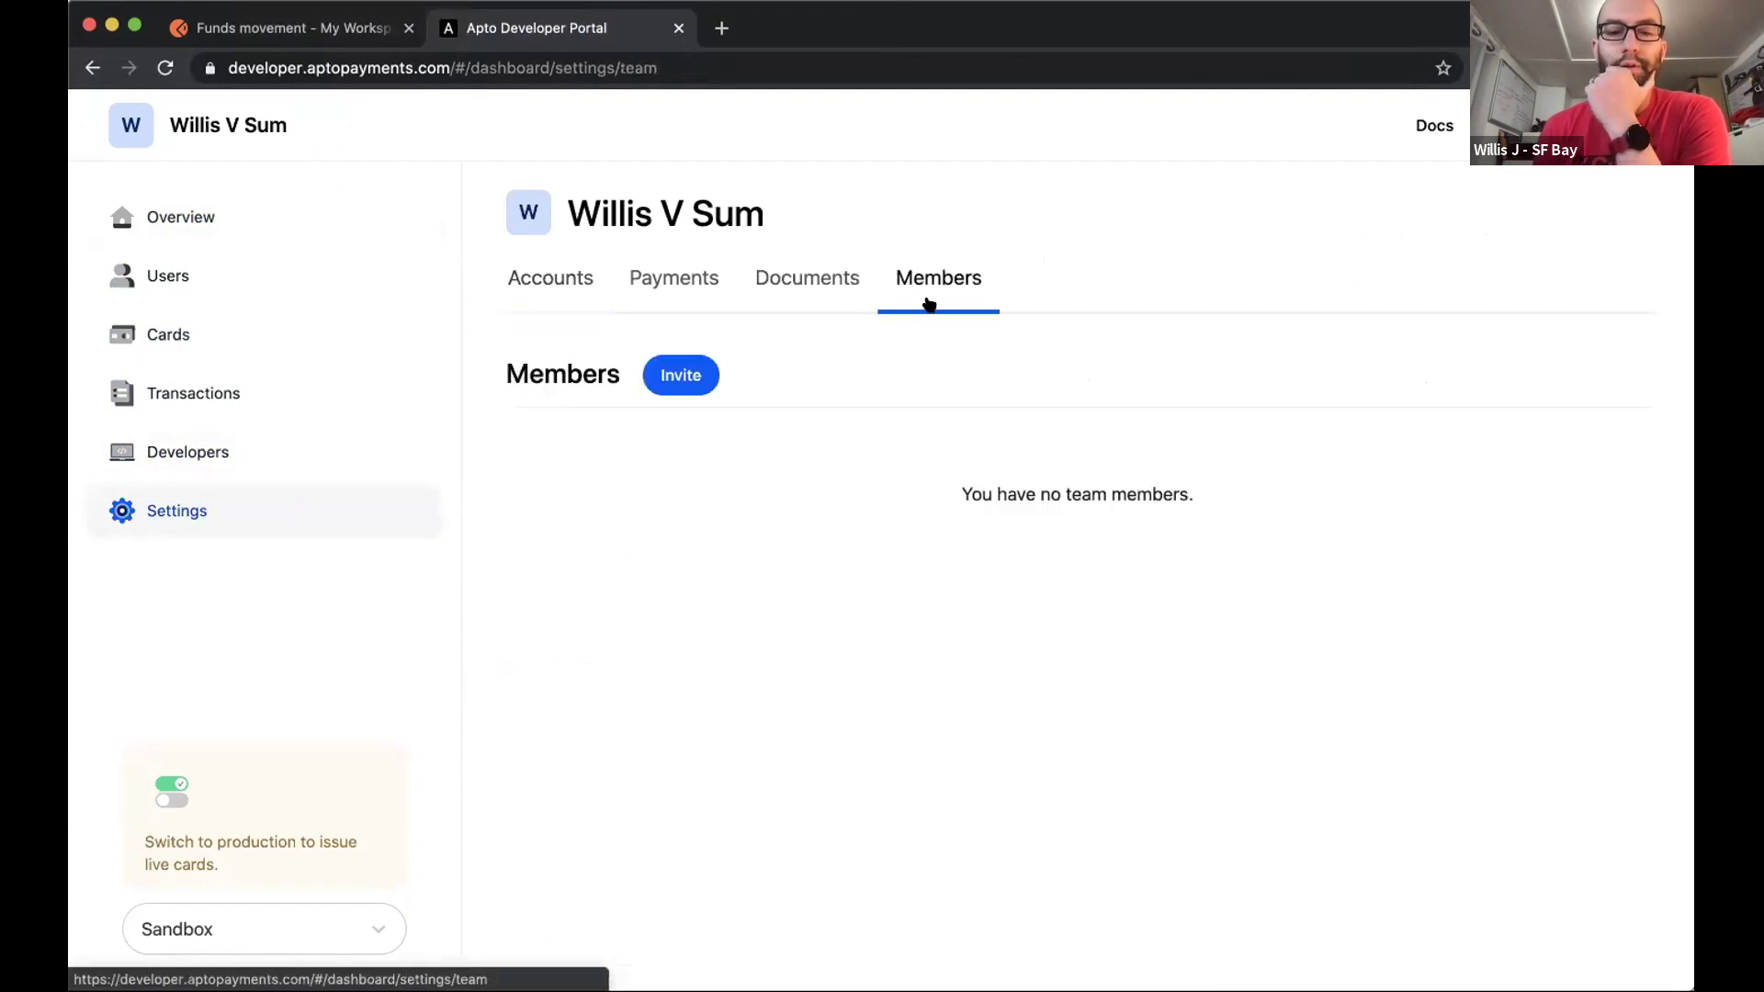
click(681, 375)
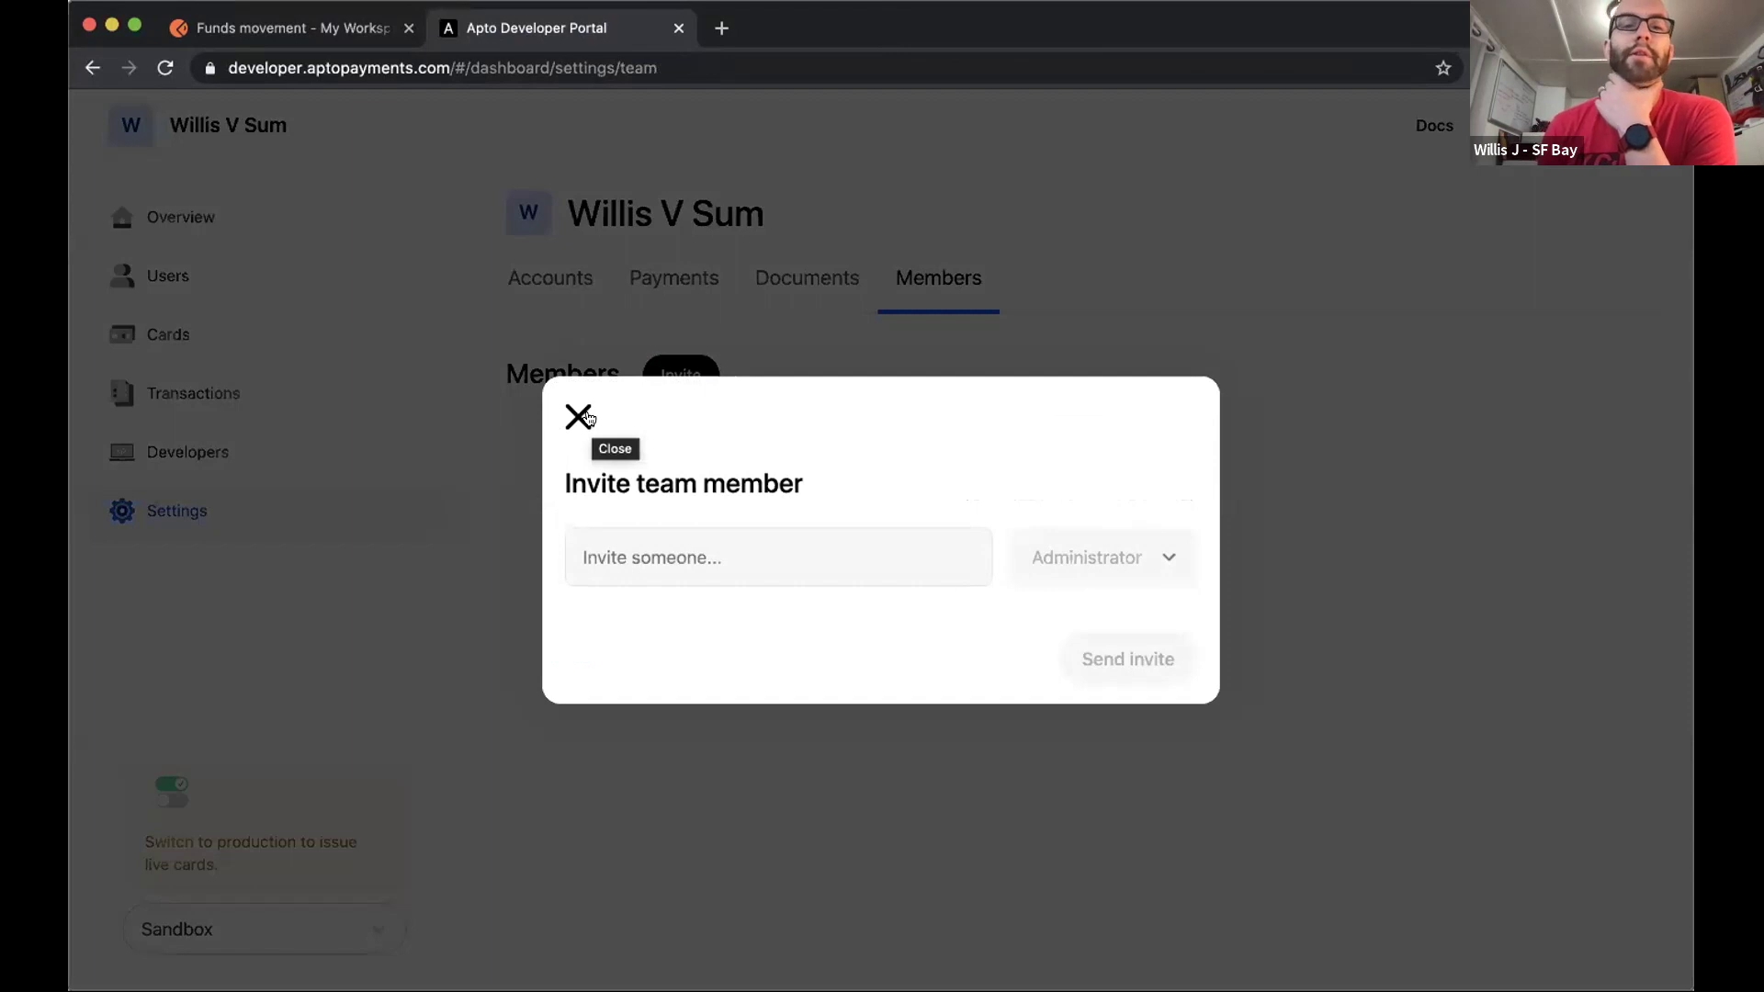
click(580, 416)
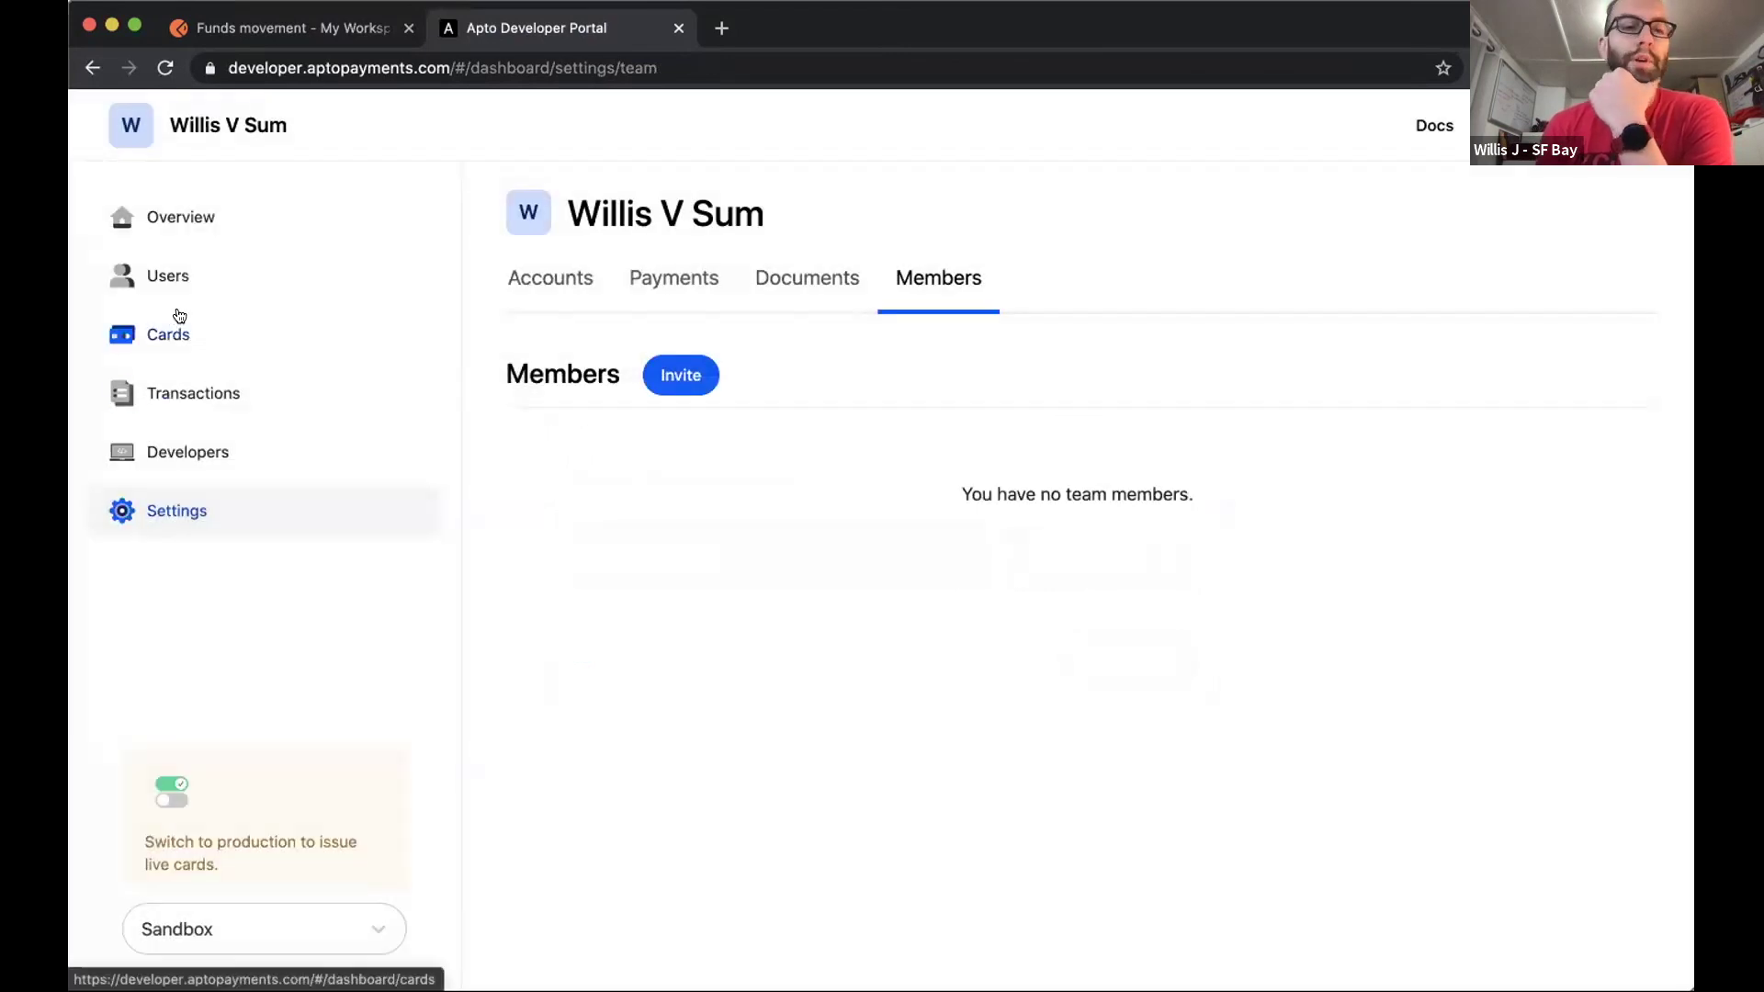
click(217, 283)
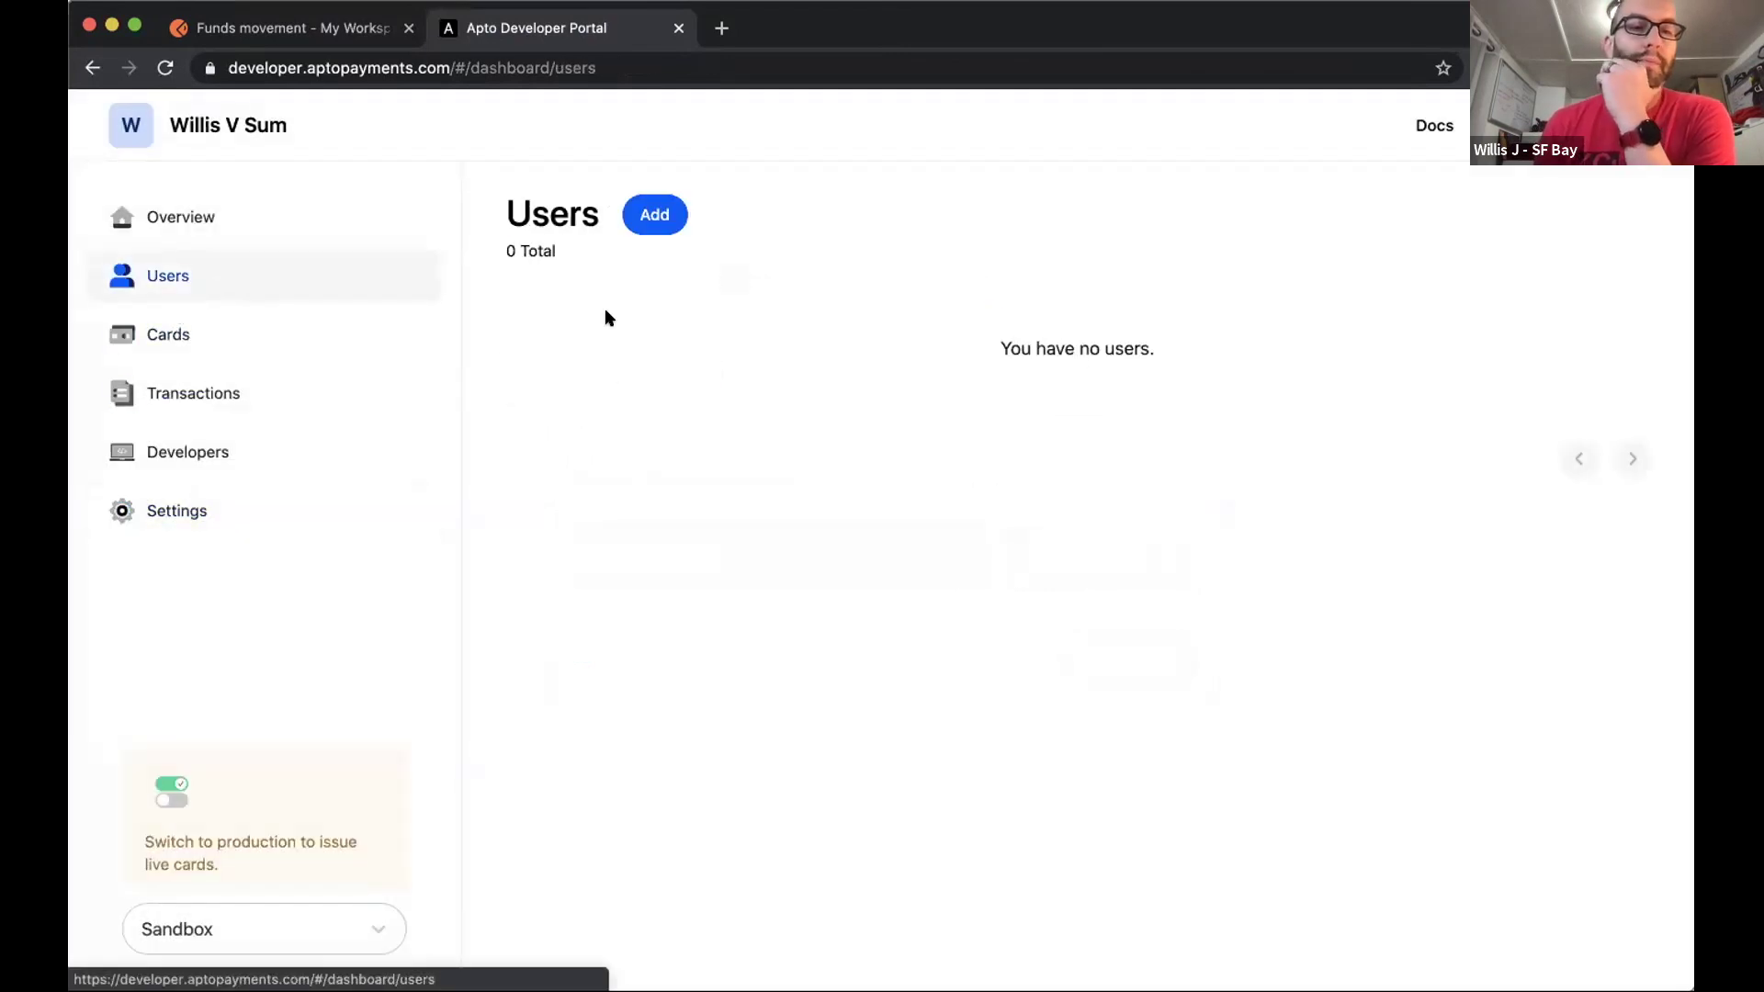
Text the demonstration app download link to the user's phone number and close the confirmation.
click(663, 214)
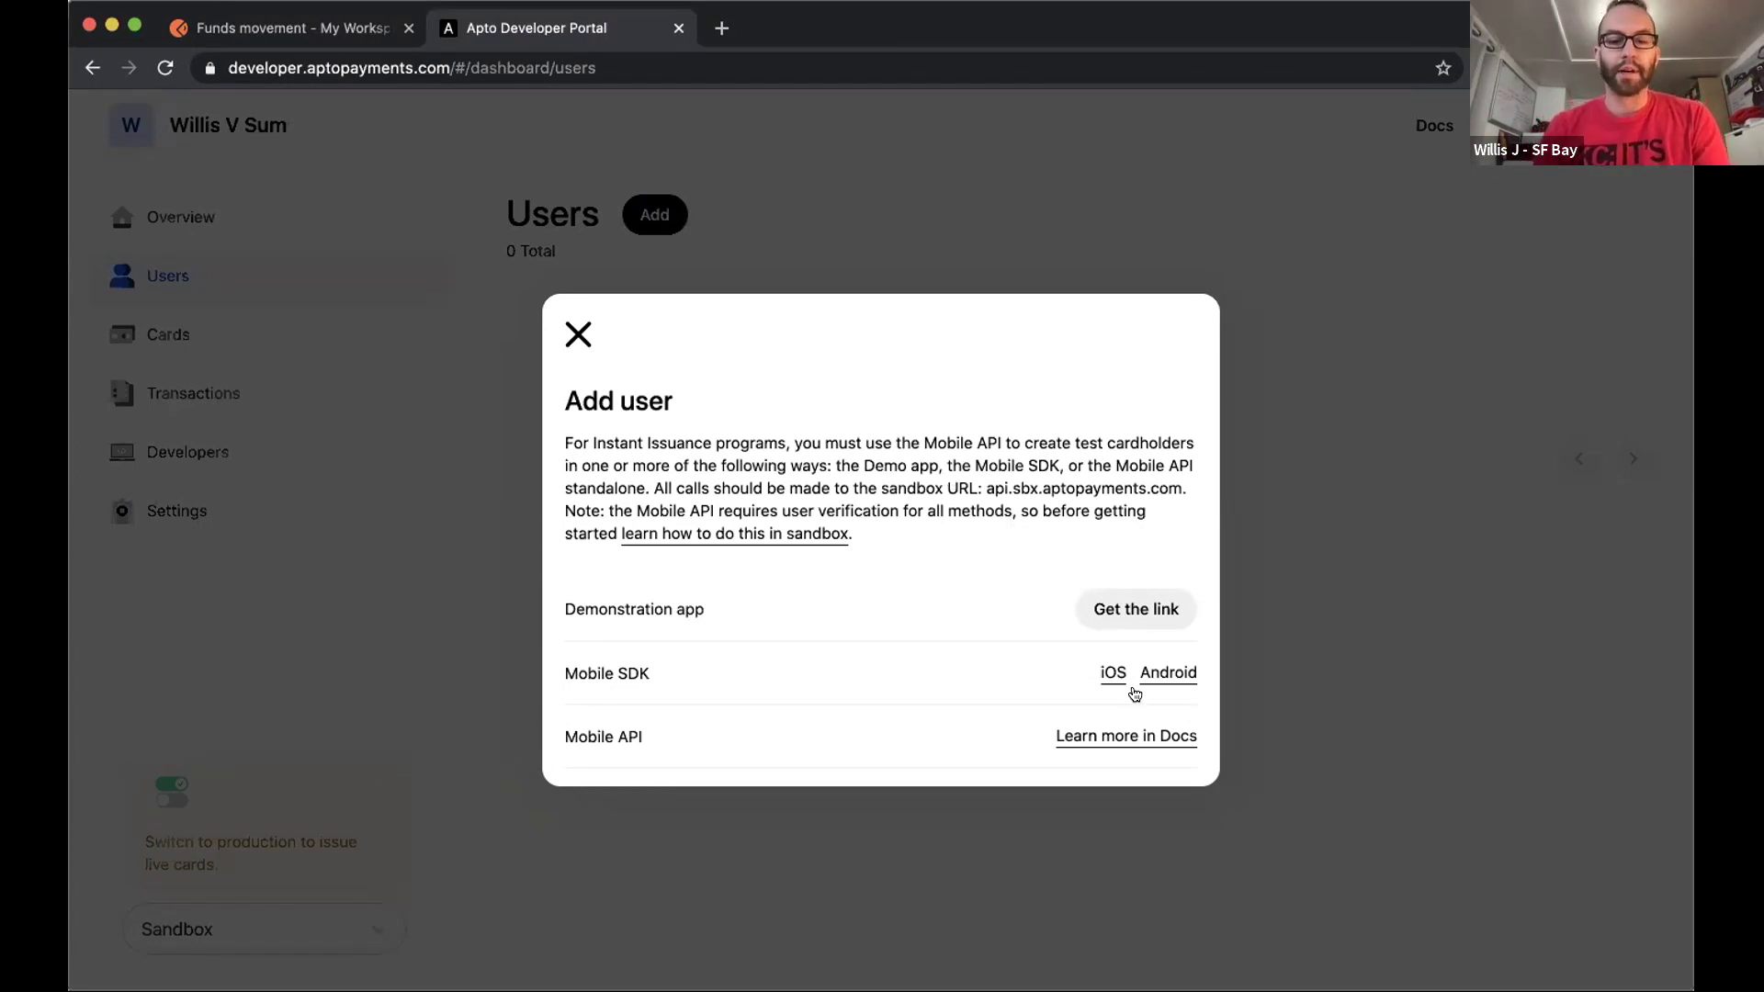
click(1147, 606)
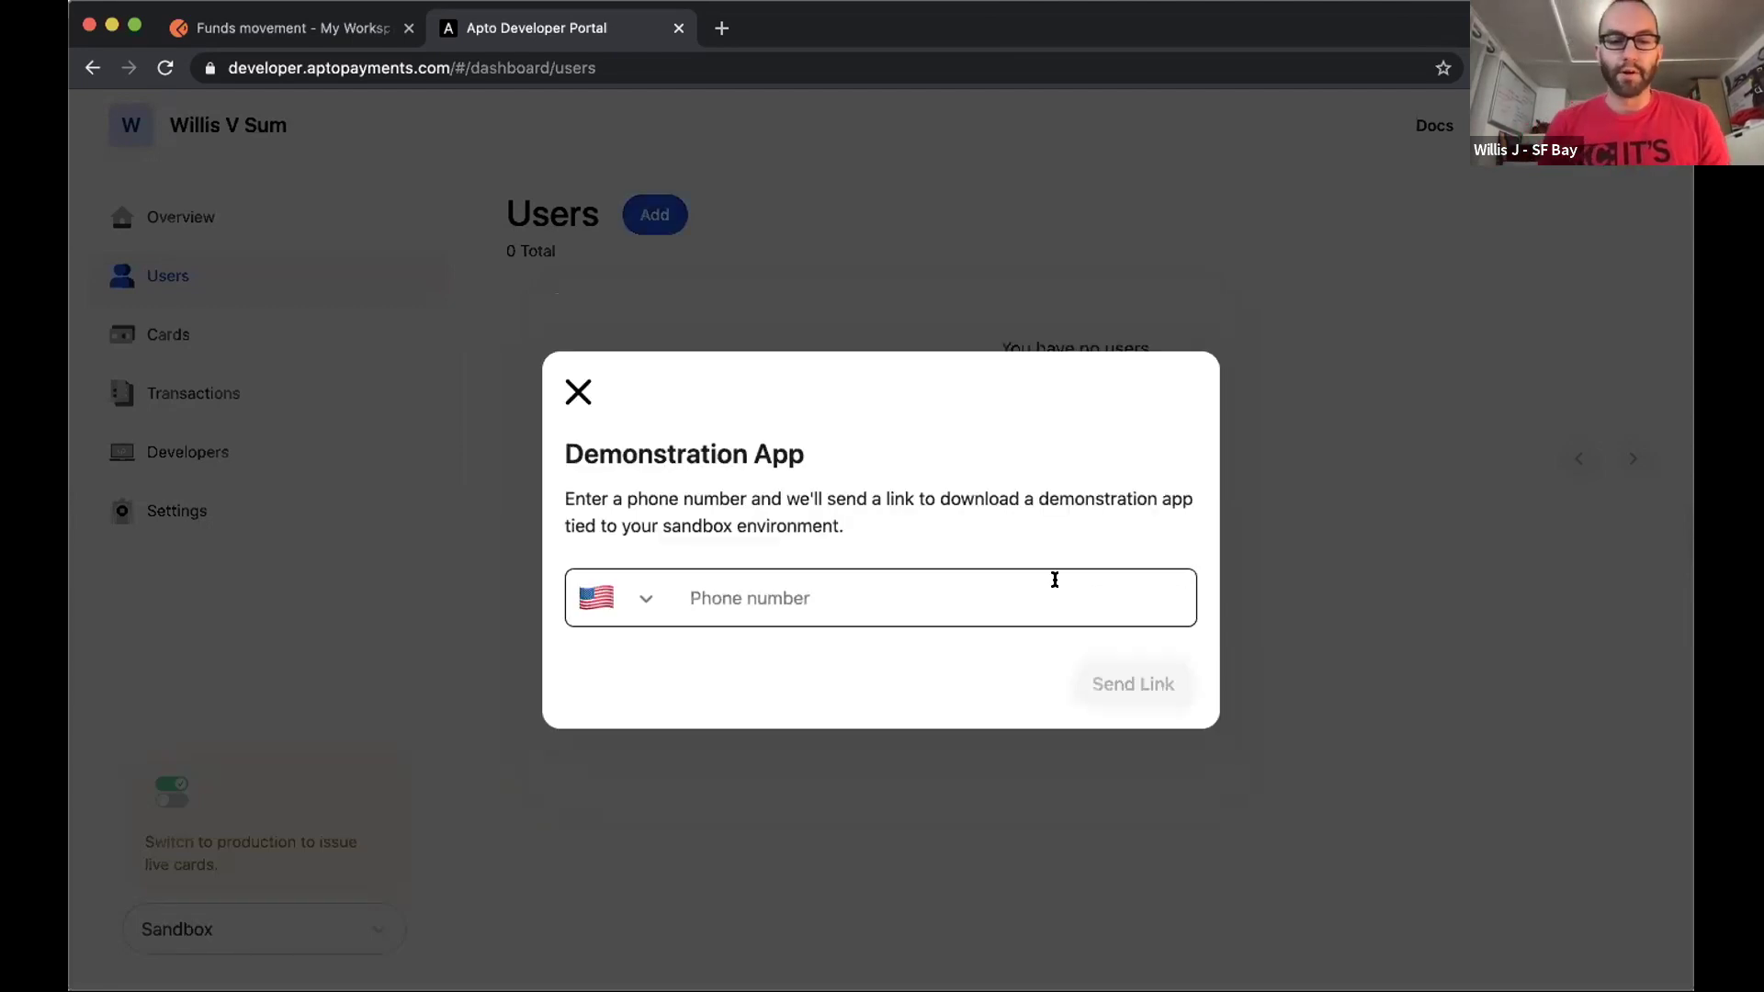
click(960, 611)
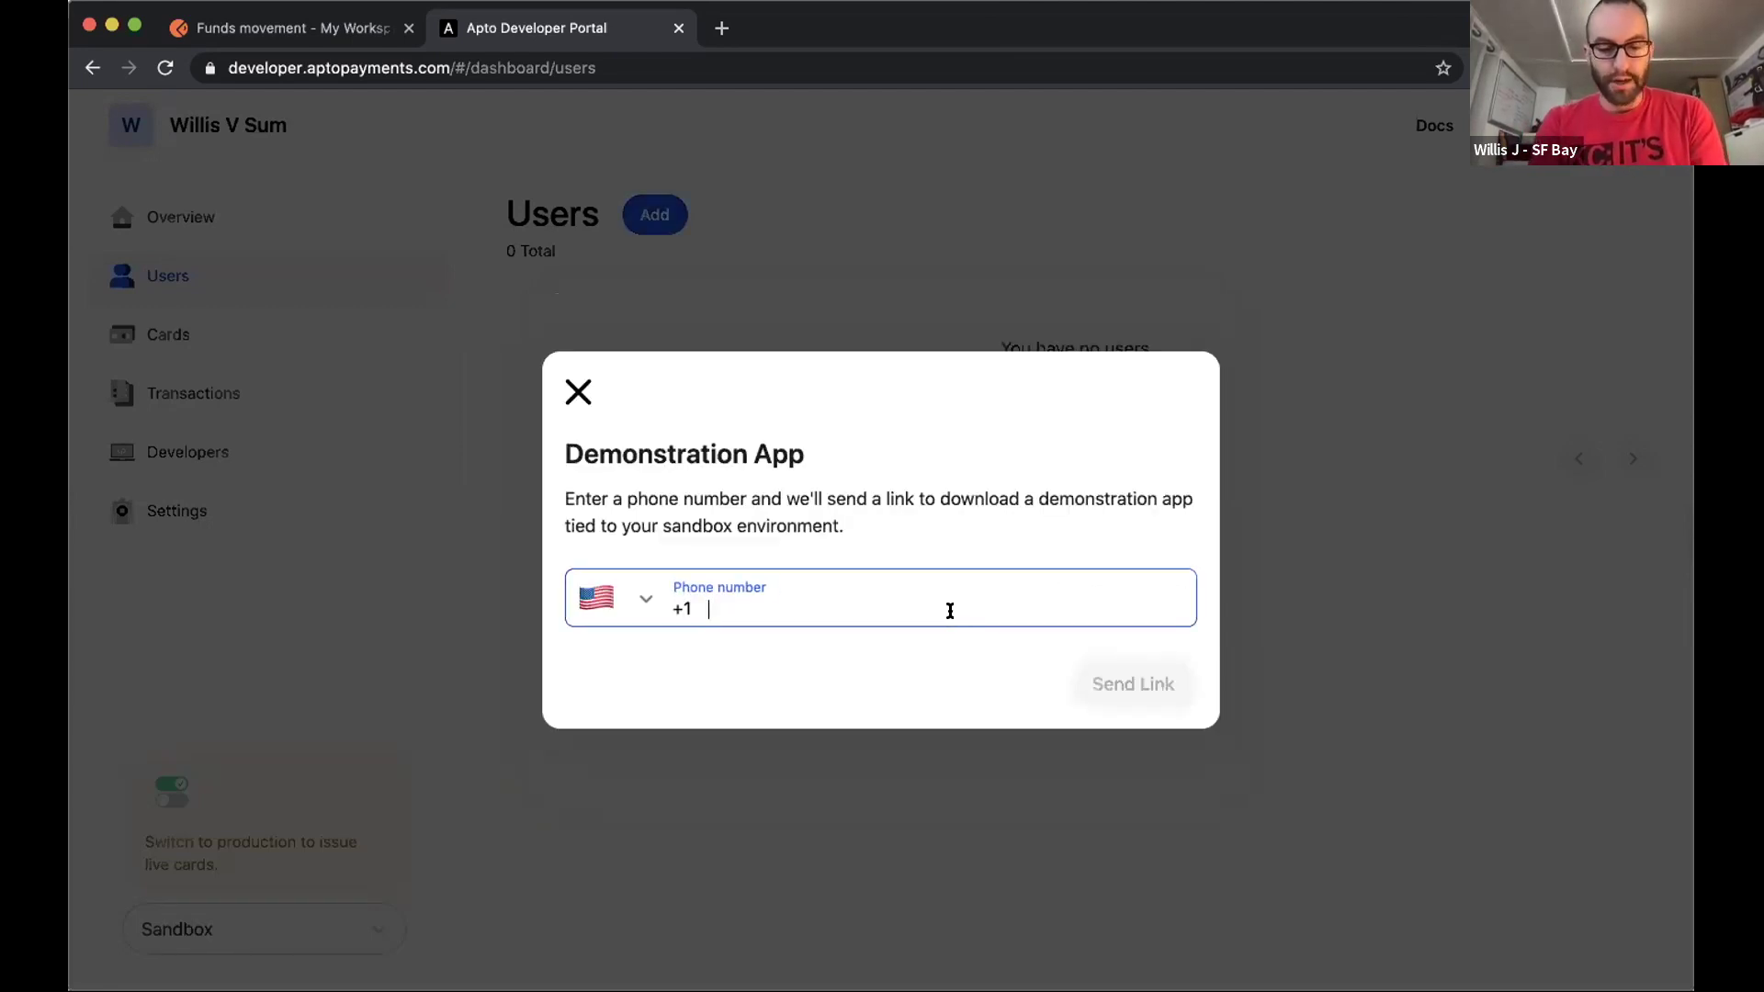
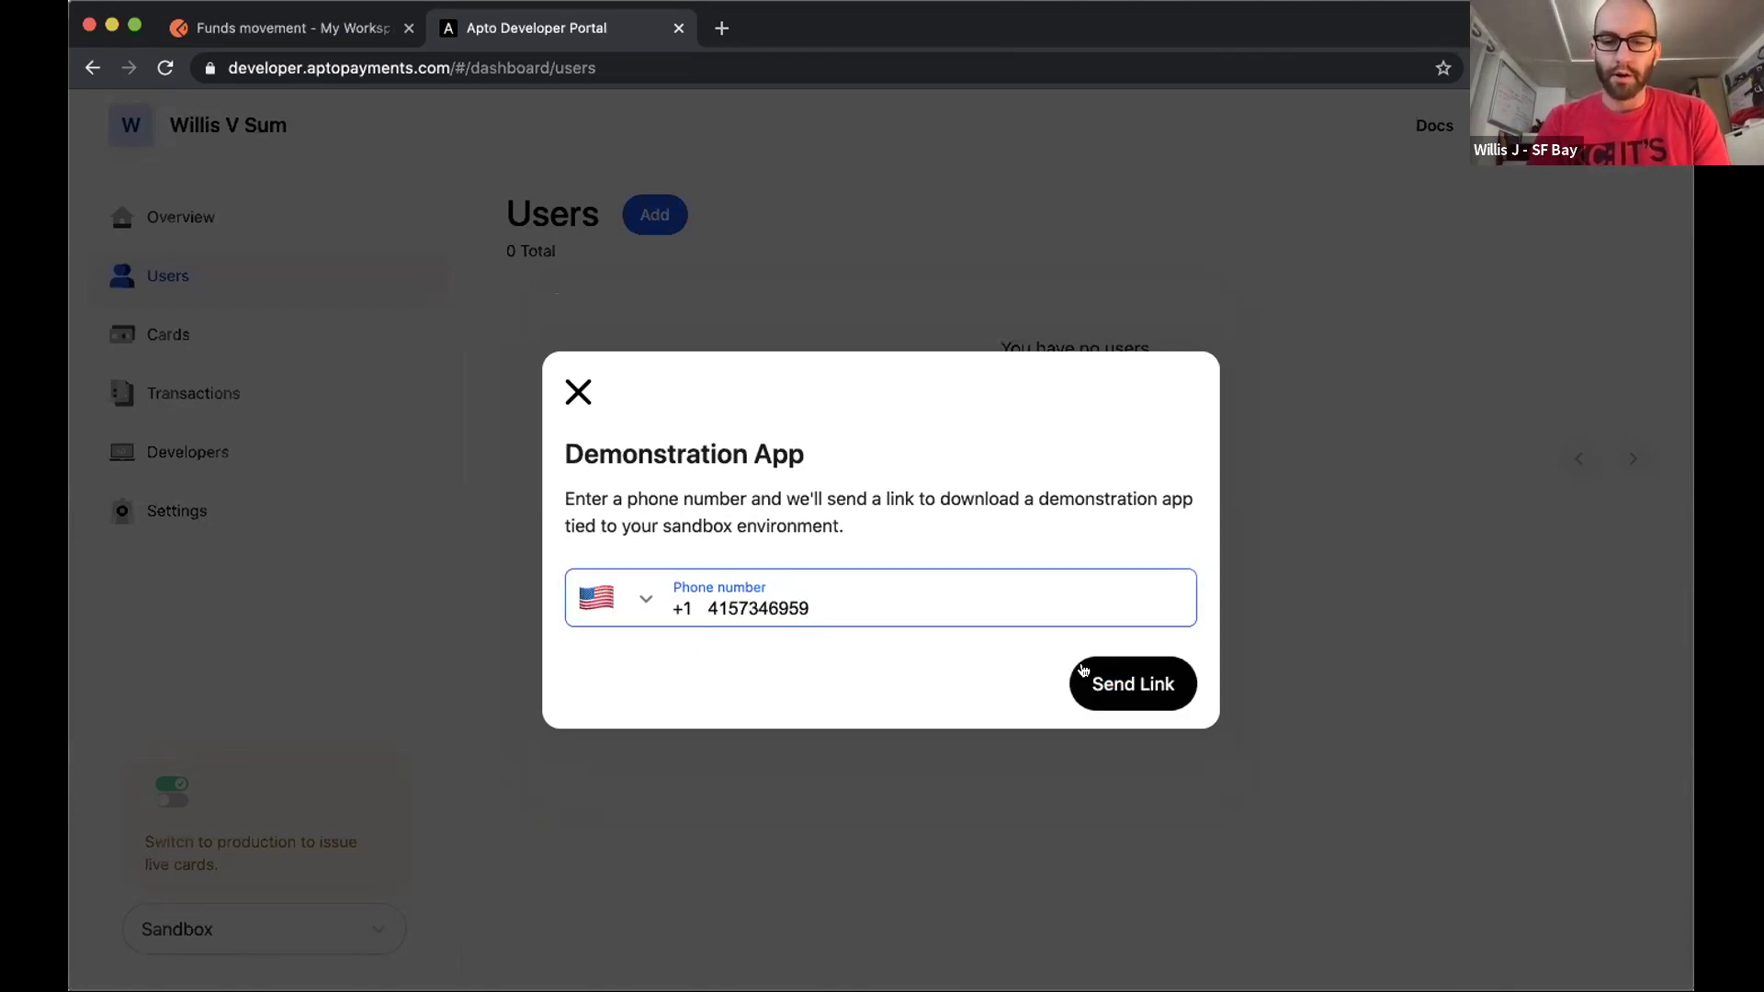
click(1105, 672)
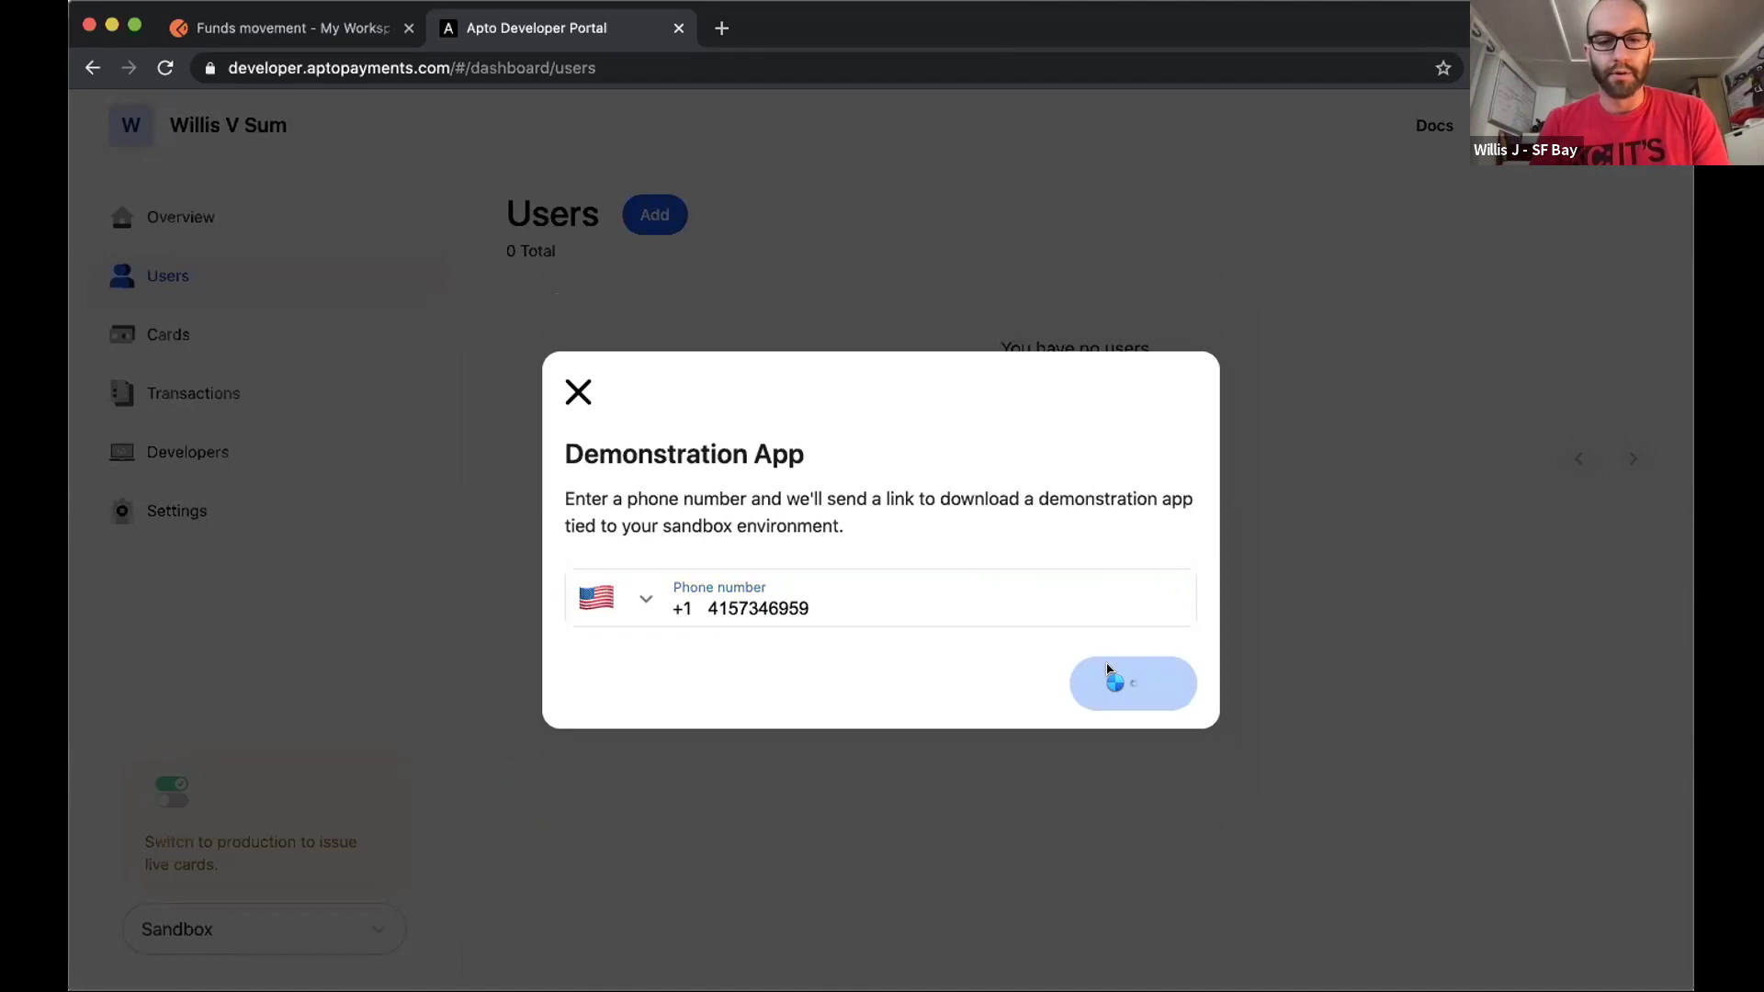
click(1139, 625)
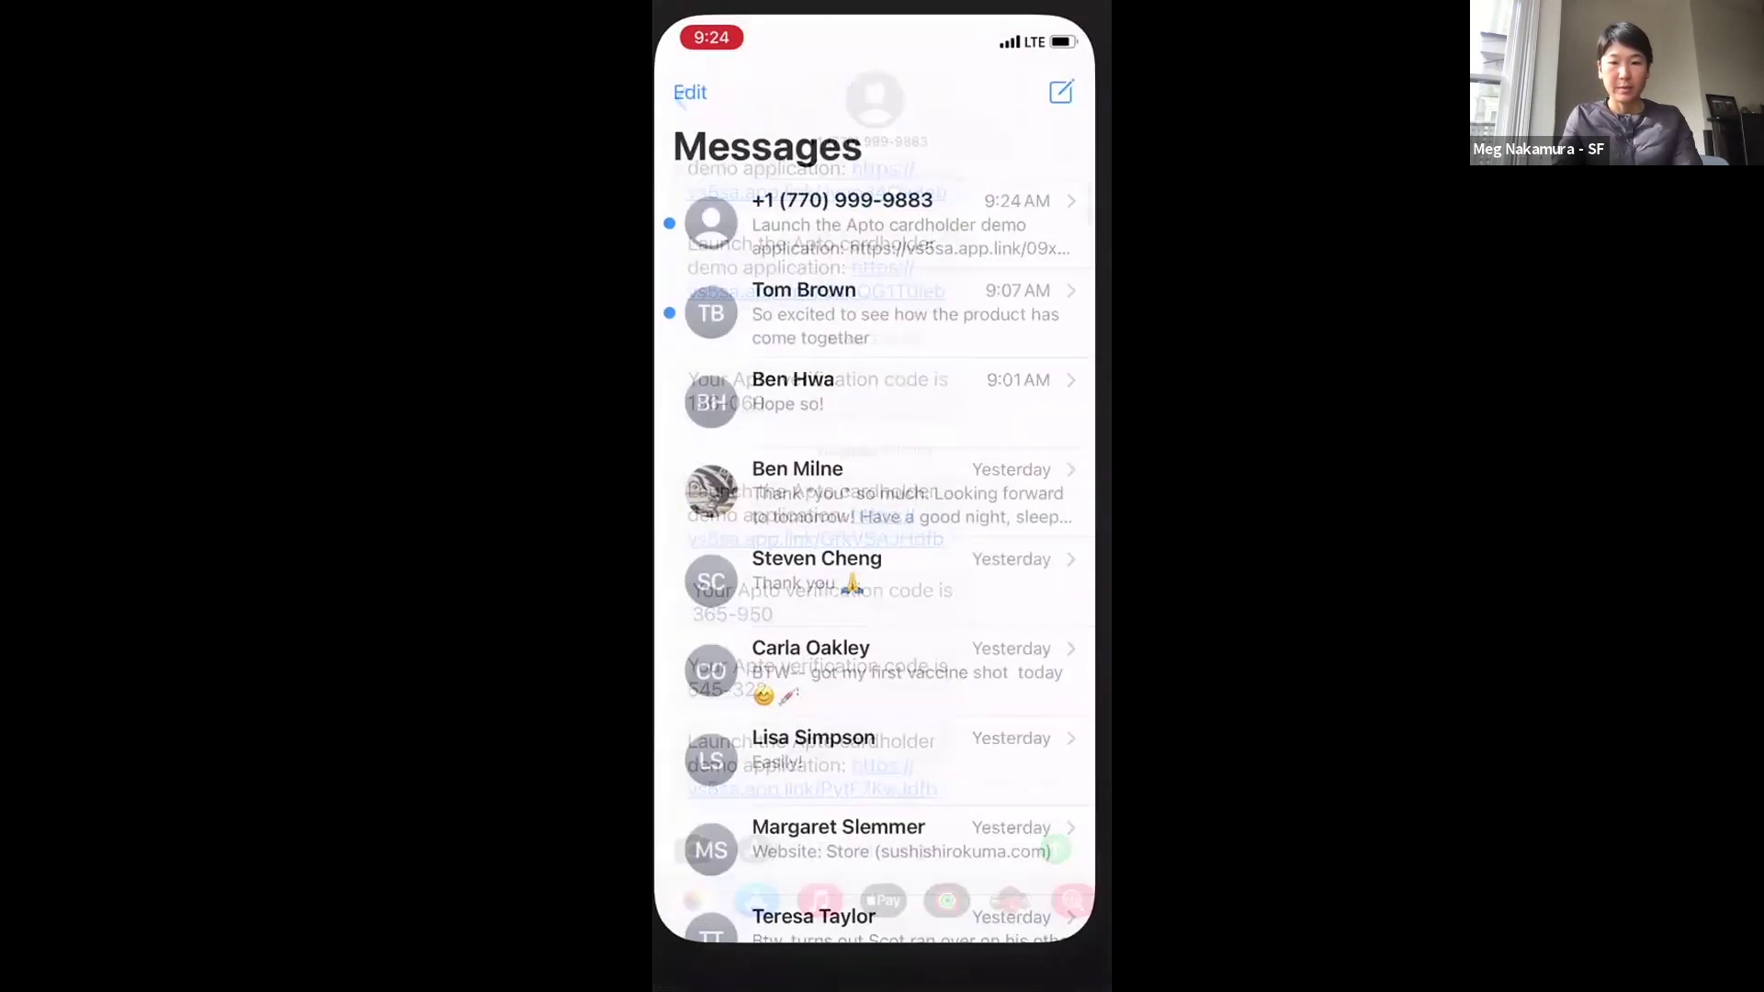
Open the latest 'Launch the Apto cardholder demo application' link in the +1 (770) conversation.
click(827, 209)
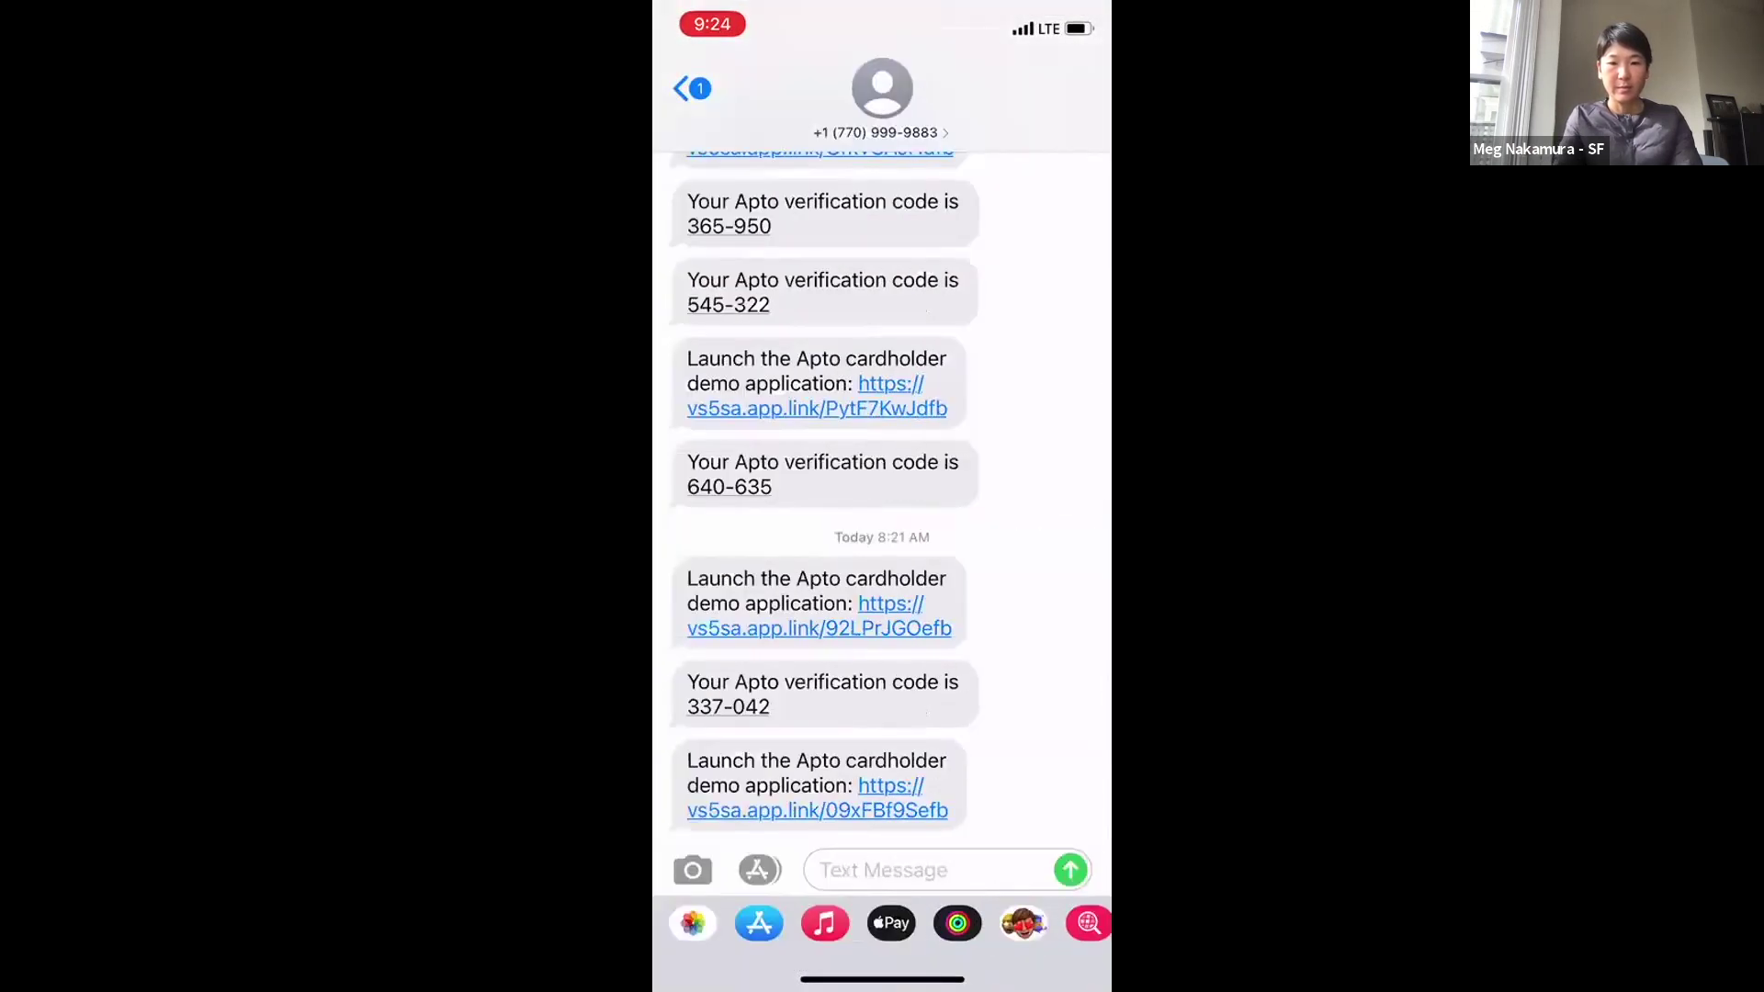
click(822, 282)
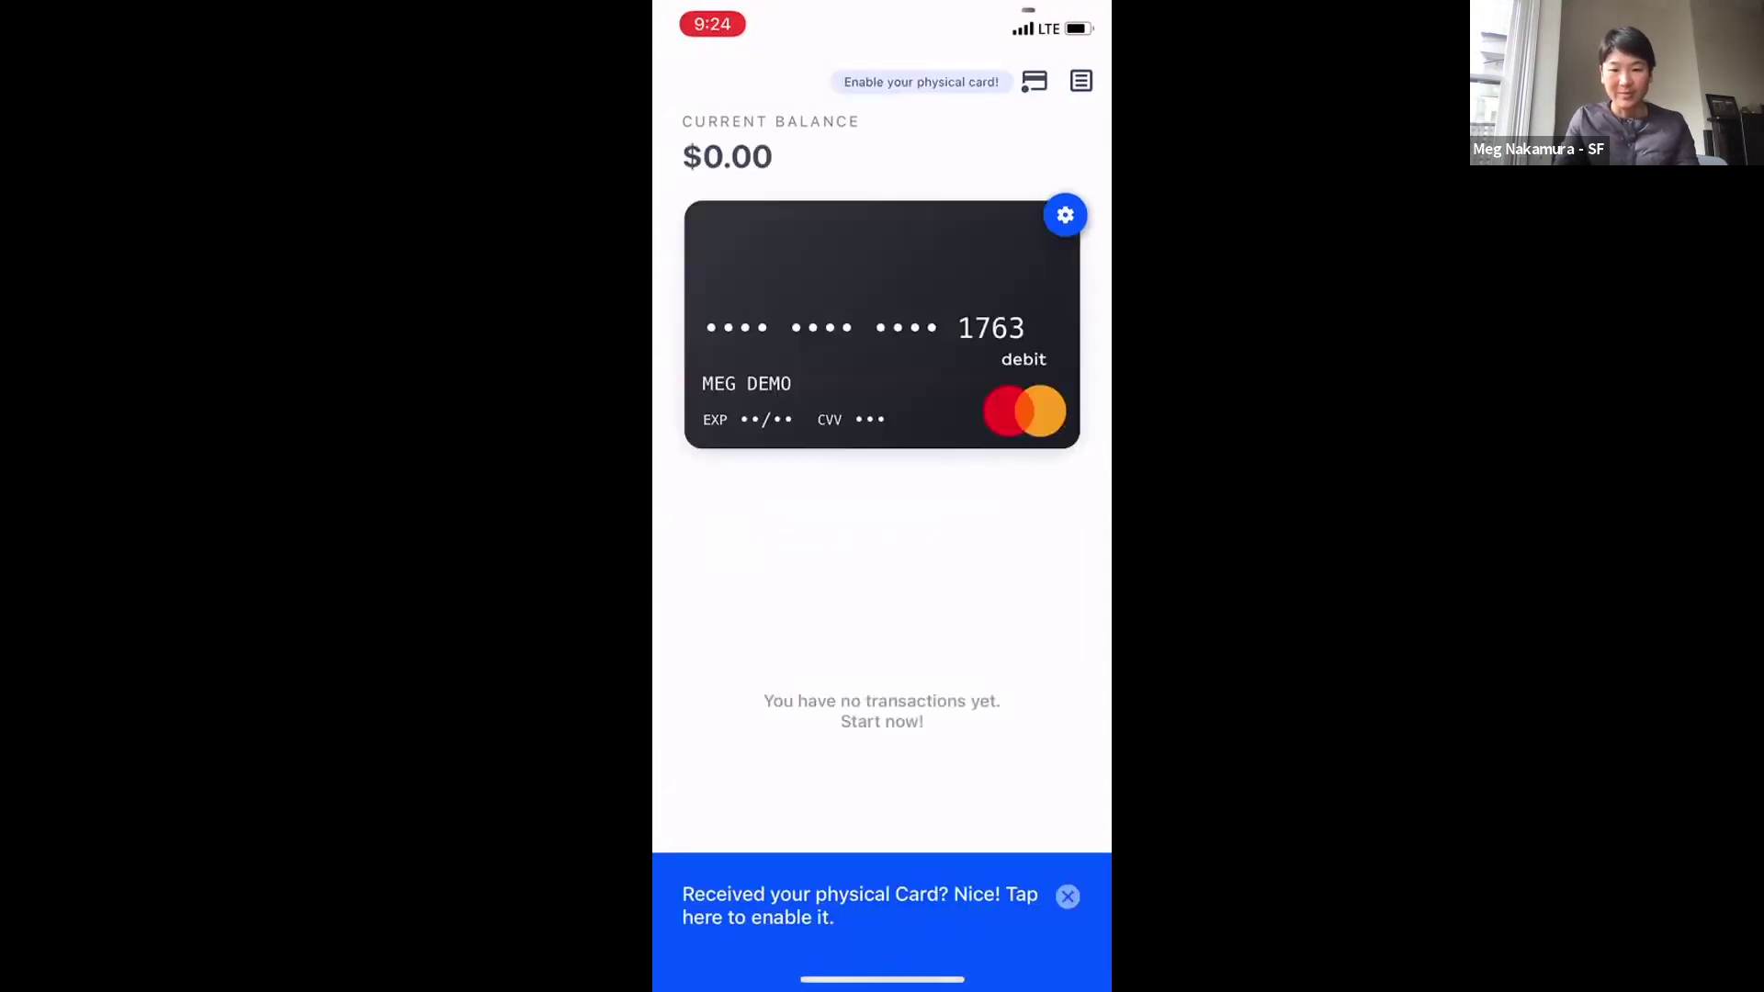
Switch back to Messages and open the newest demo app link.
drag(882, 979, 988, 551)
drag(735, 459, 1158, 460)
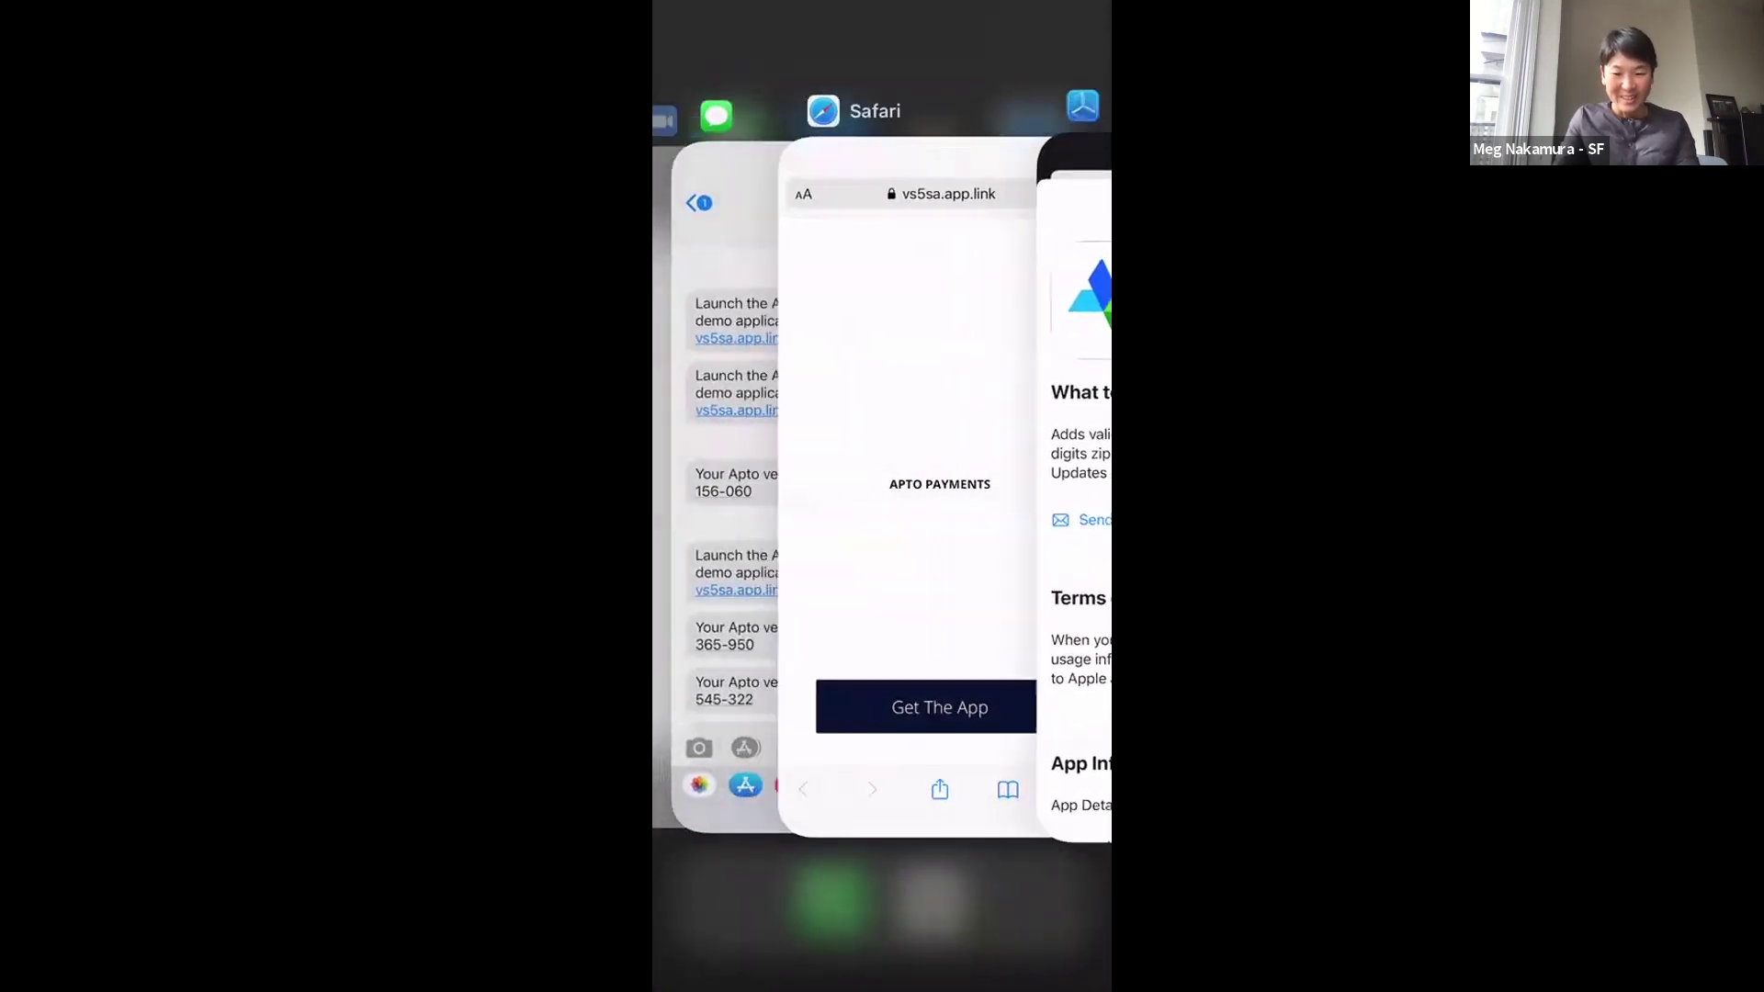
click(717, 460)
click(818, 725)
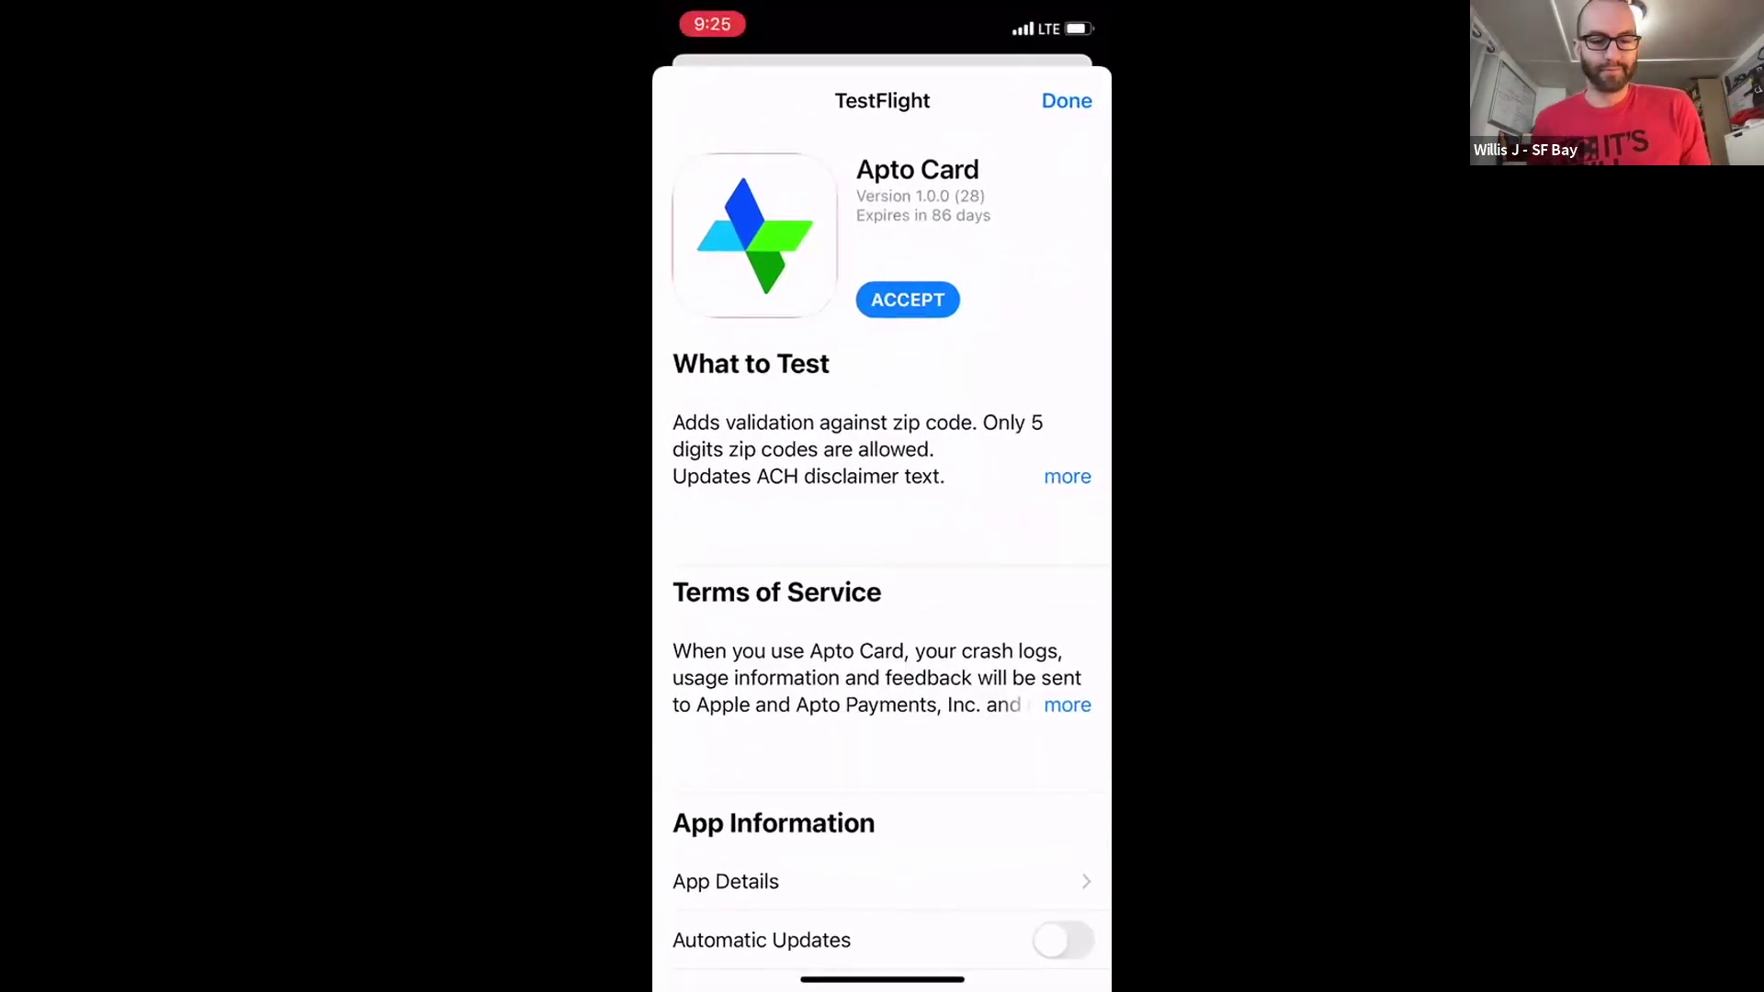
Delete the old Demo app from the home screen.
drag(882, 979, 844, 340)
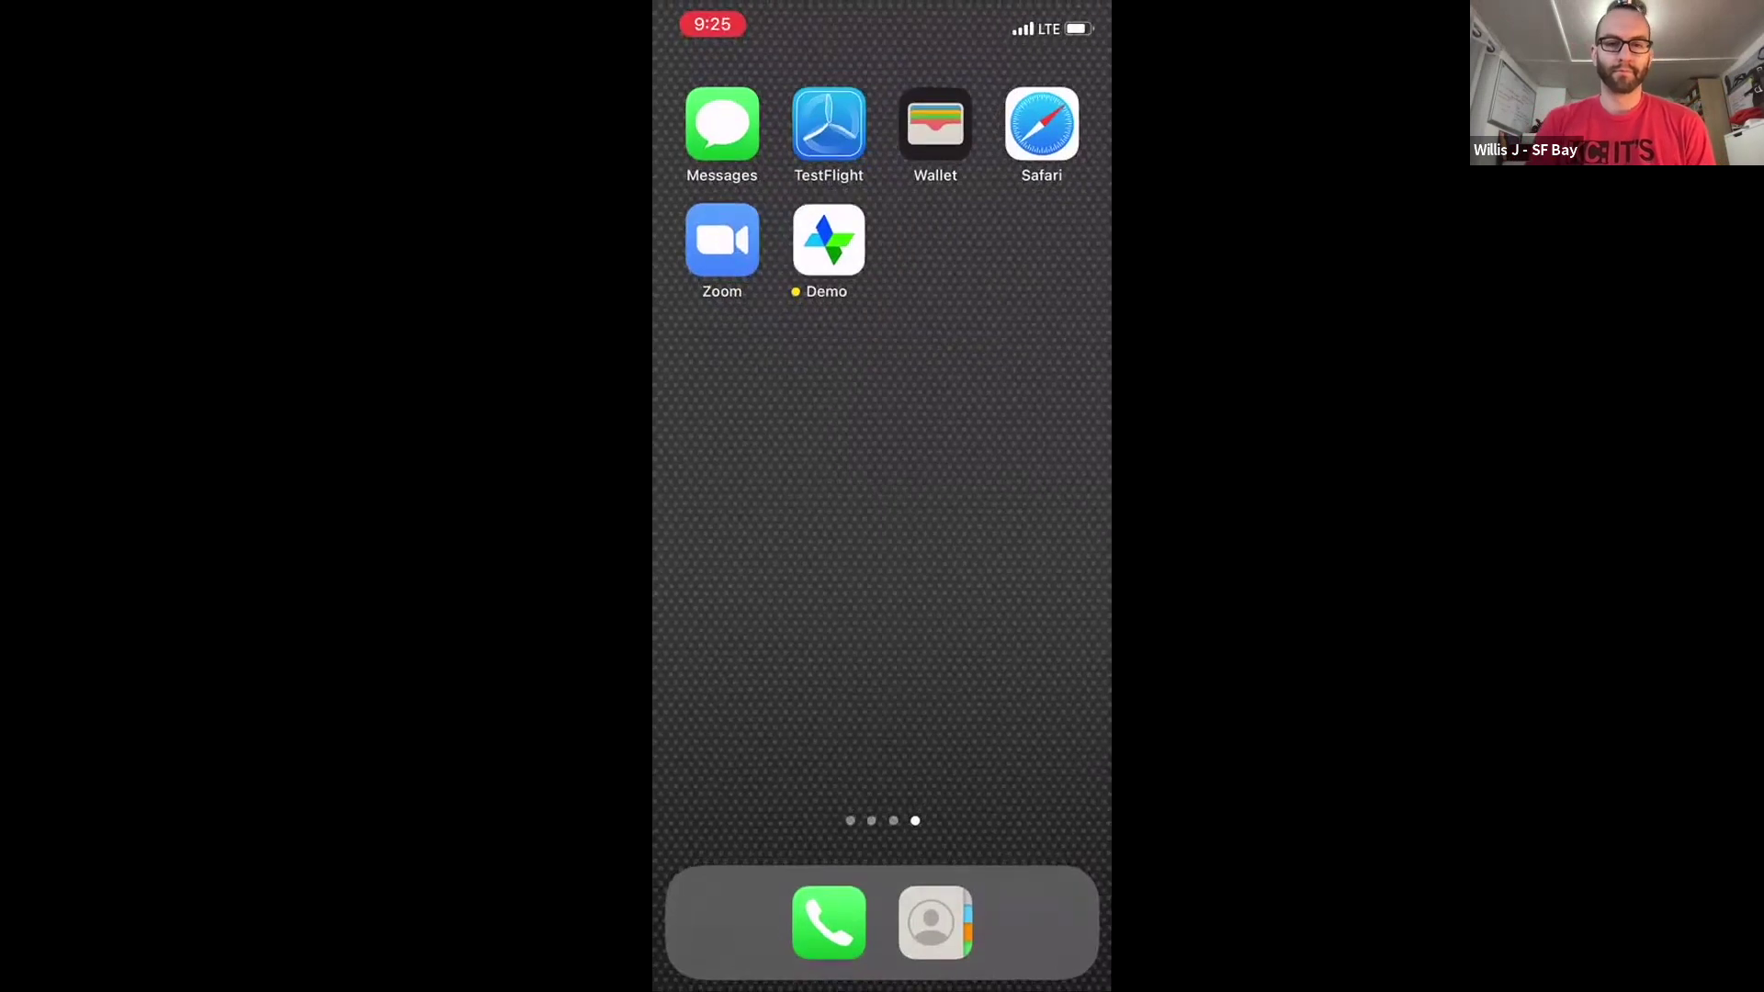
click(827, 240)
click(857, 398)
click(882, 505)
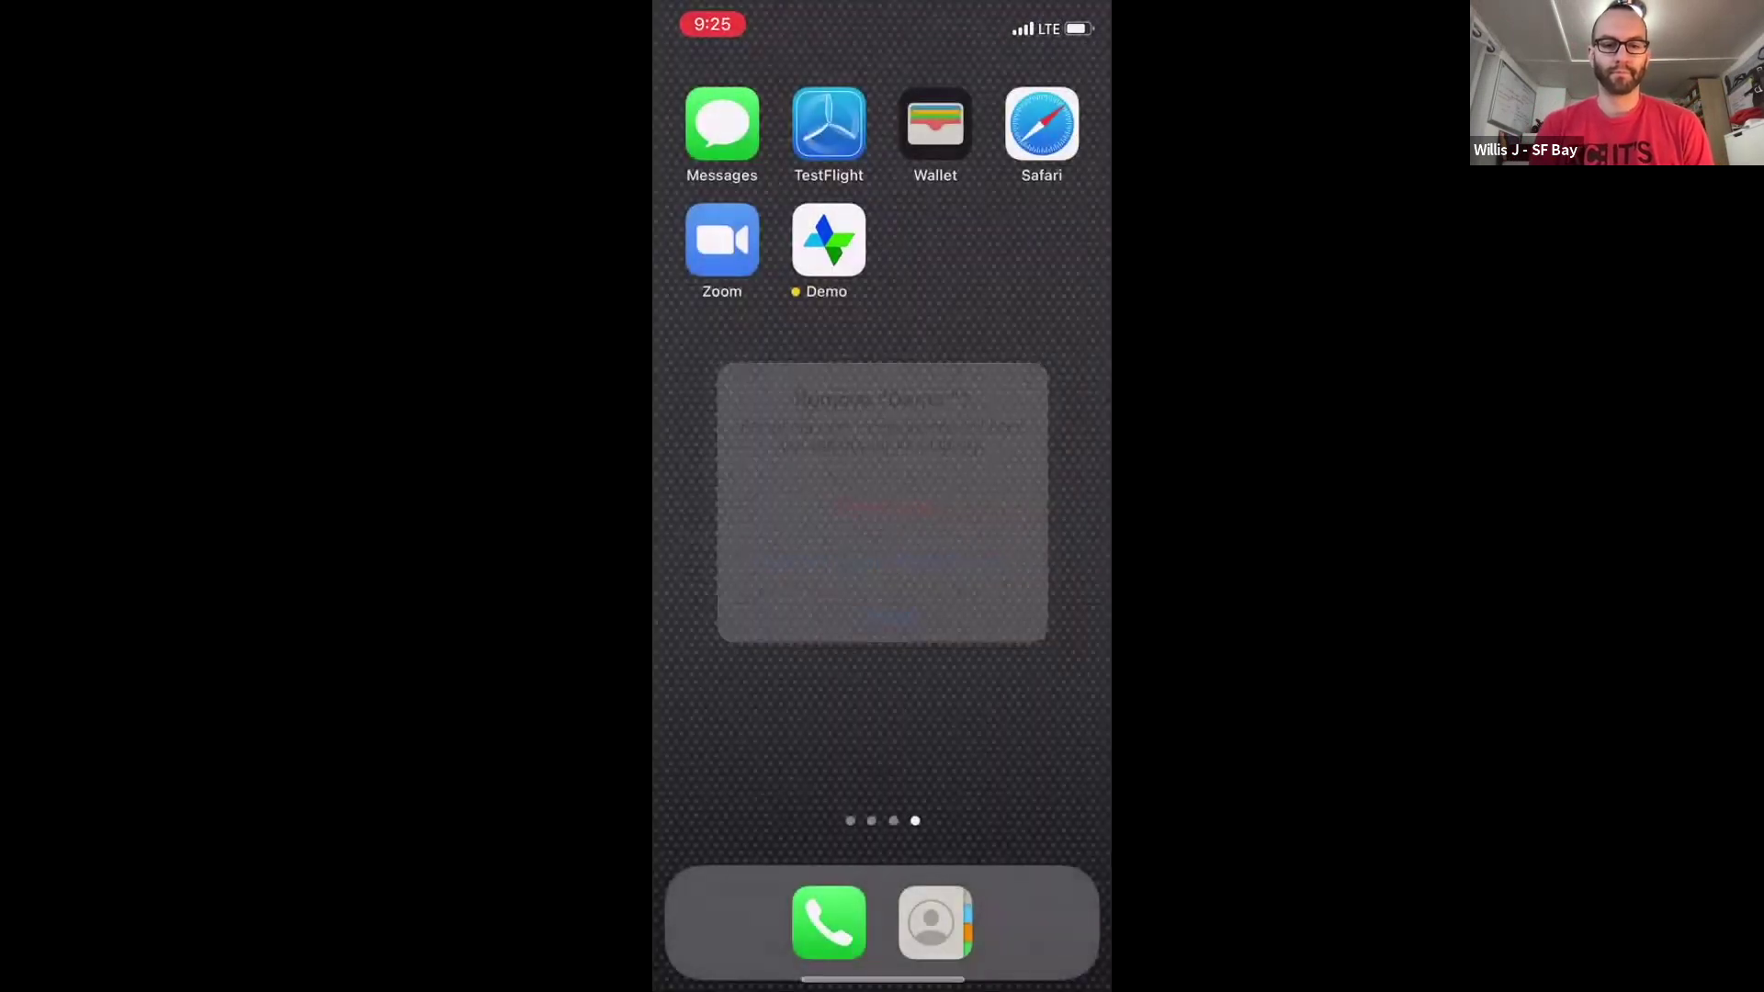
click(964, 561)
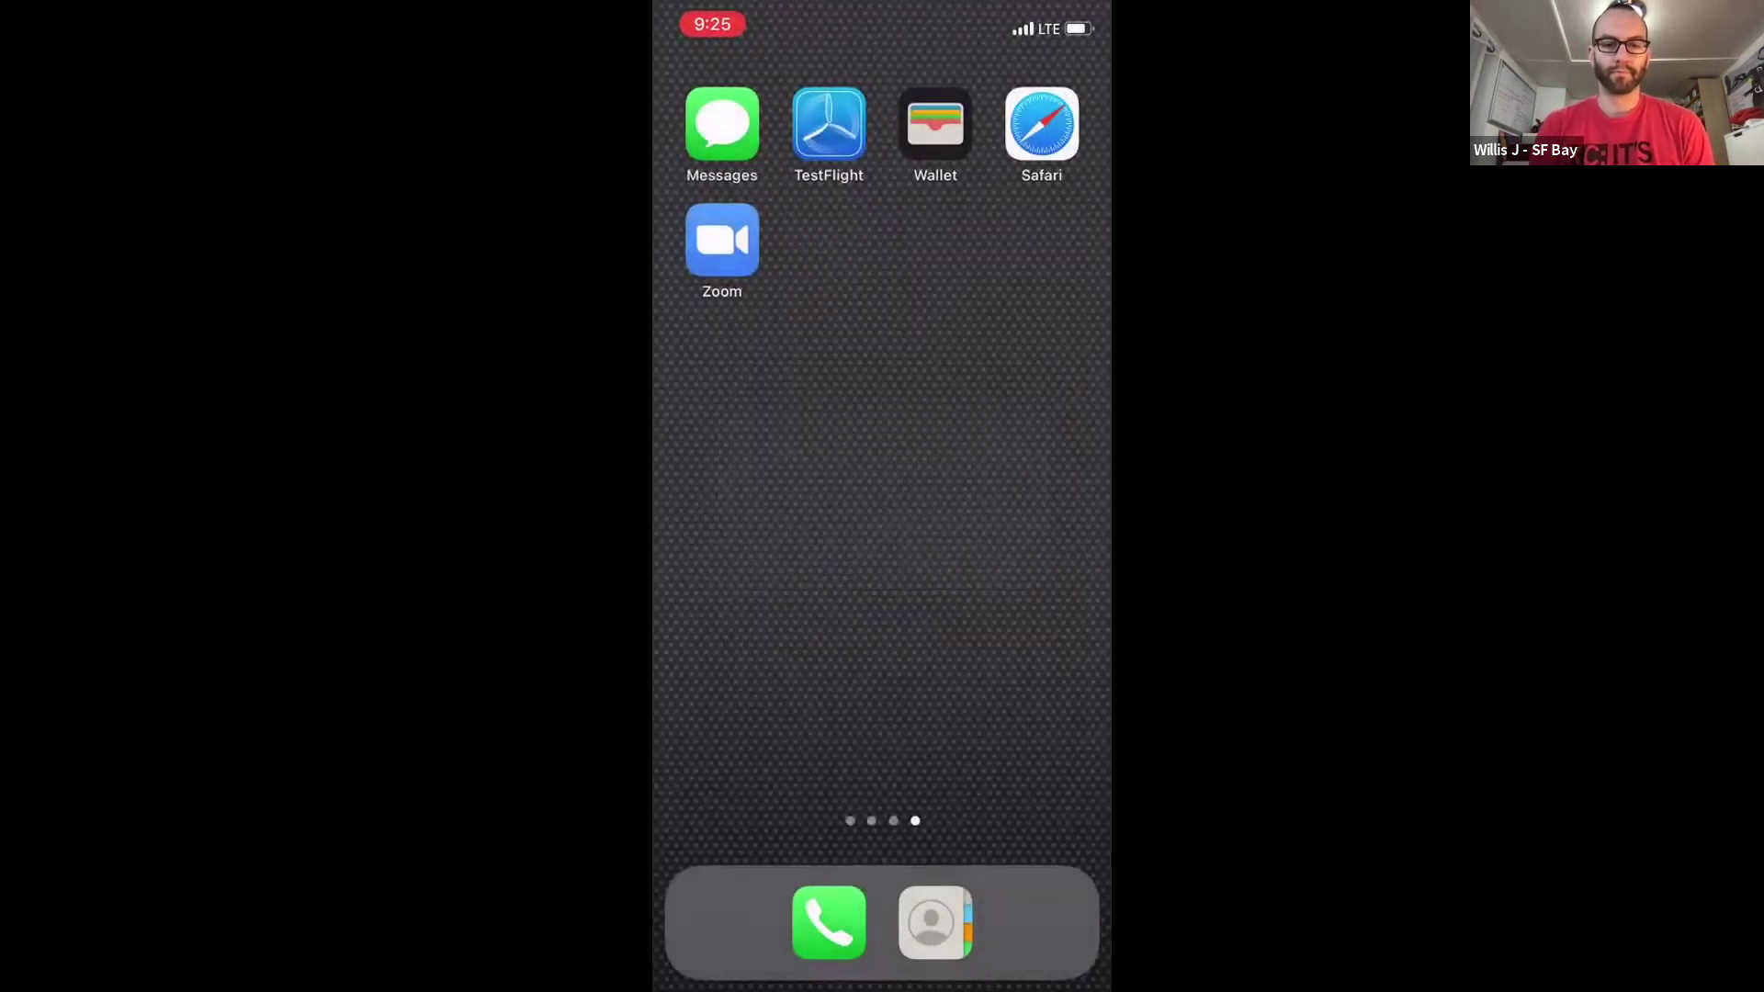
Accept, install and launch the Apto Card beta in TestFlight, past the developer notes.
click(722, 123)
drag(864, 946, 864, 643)
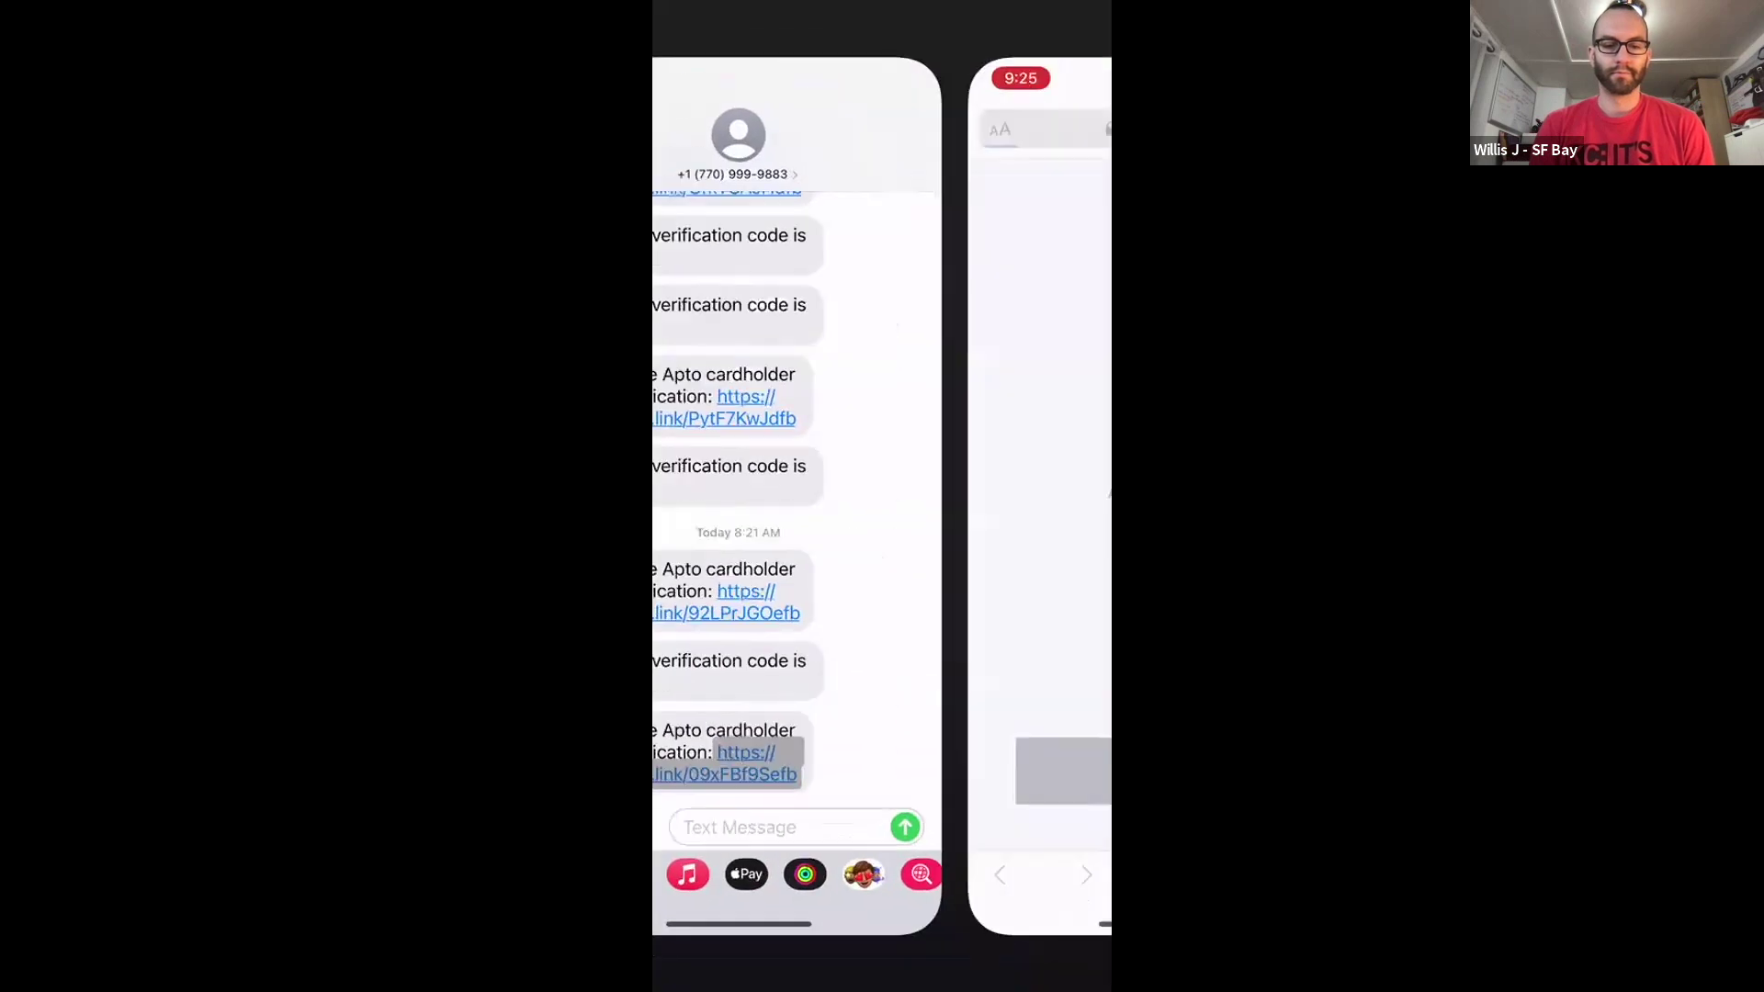
drag(1011, 460, 781, 459)
click(918, 514)
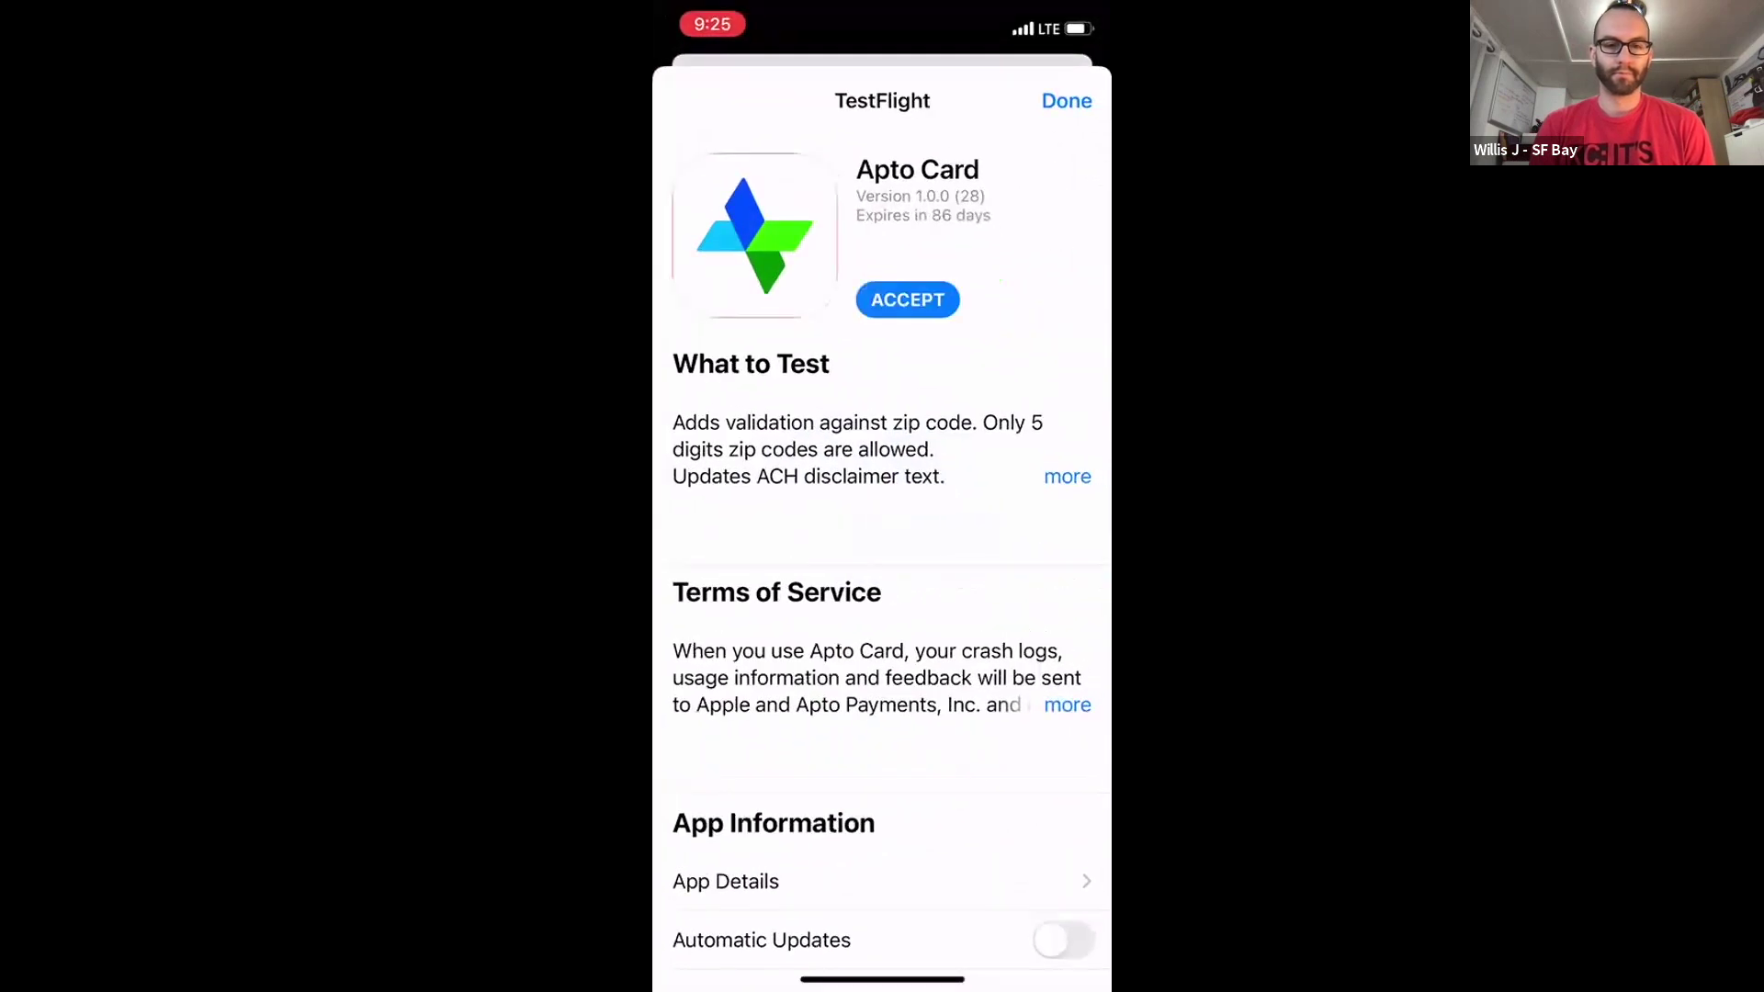
click(908, 300)
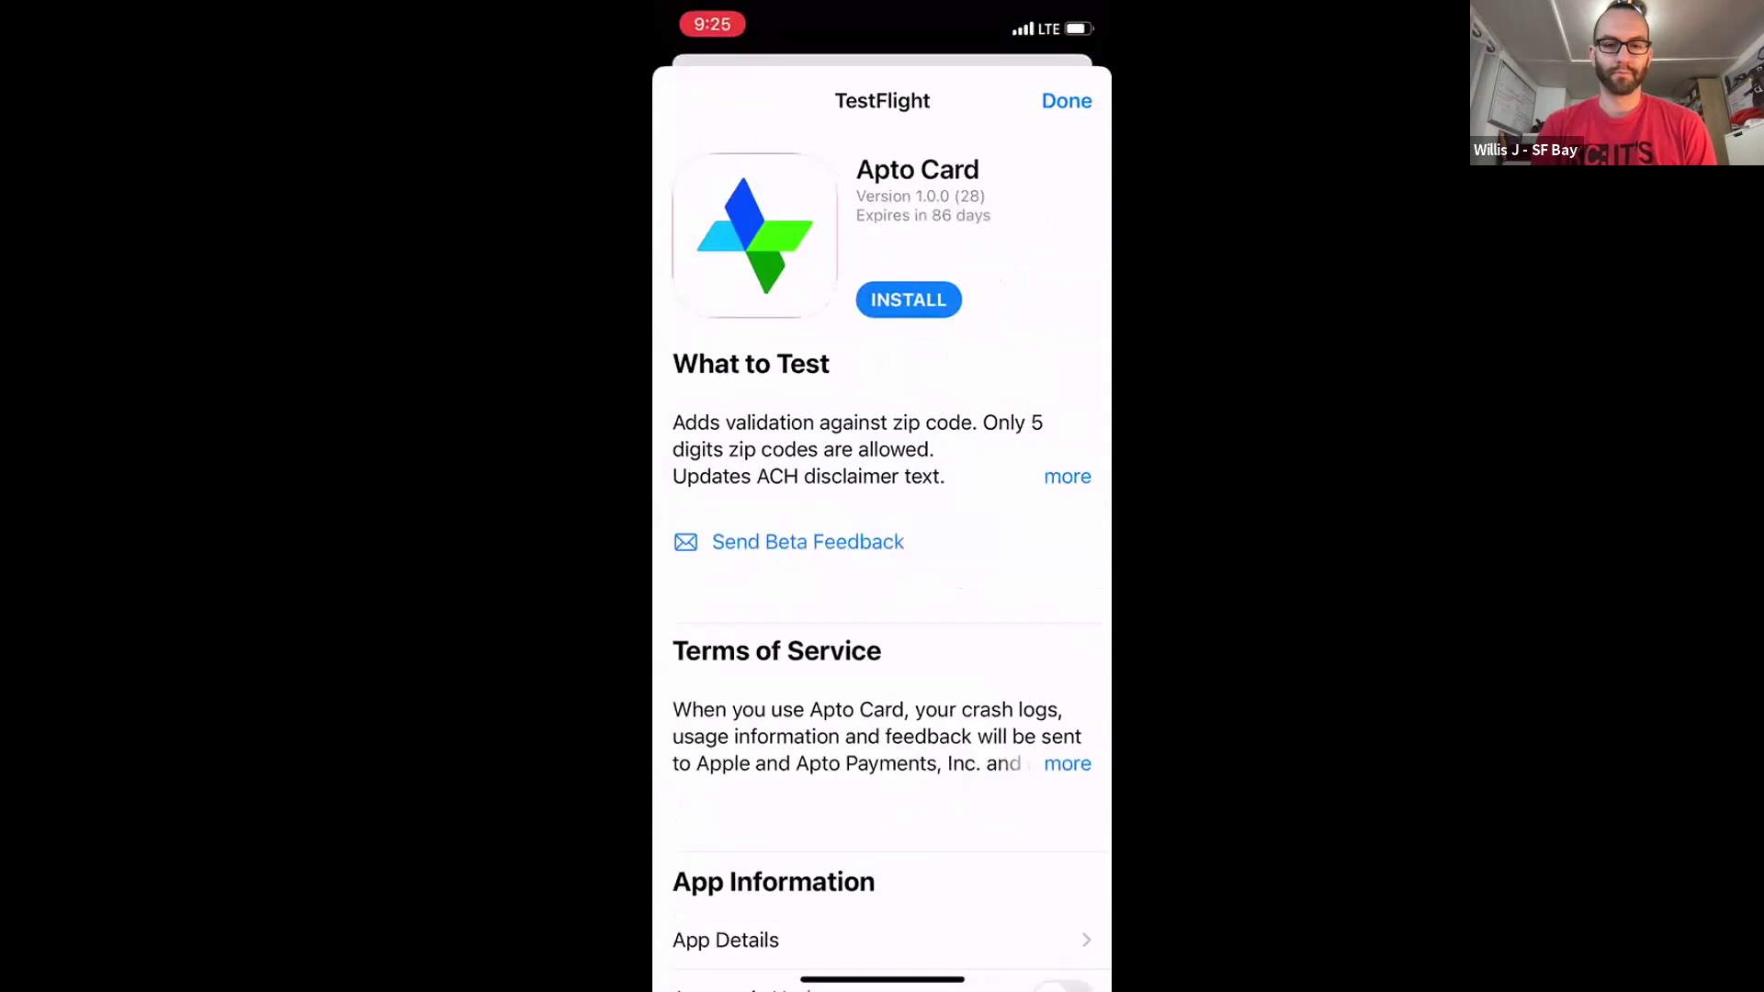
click(908, 299)
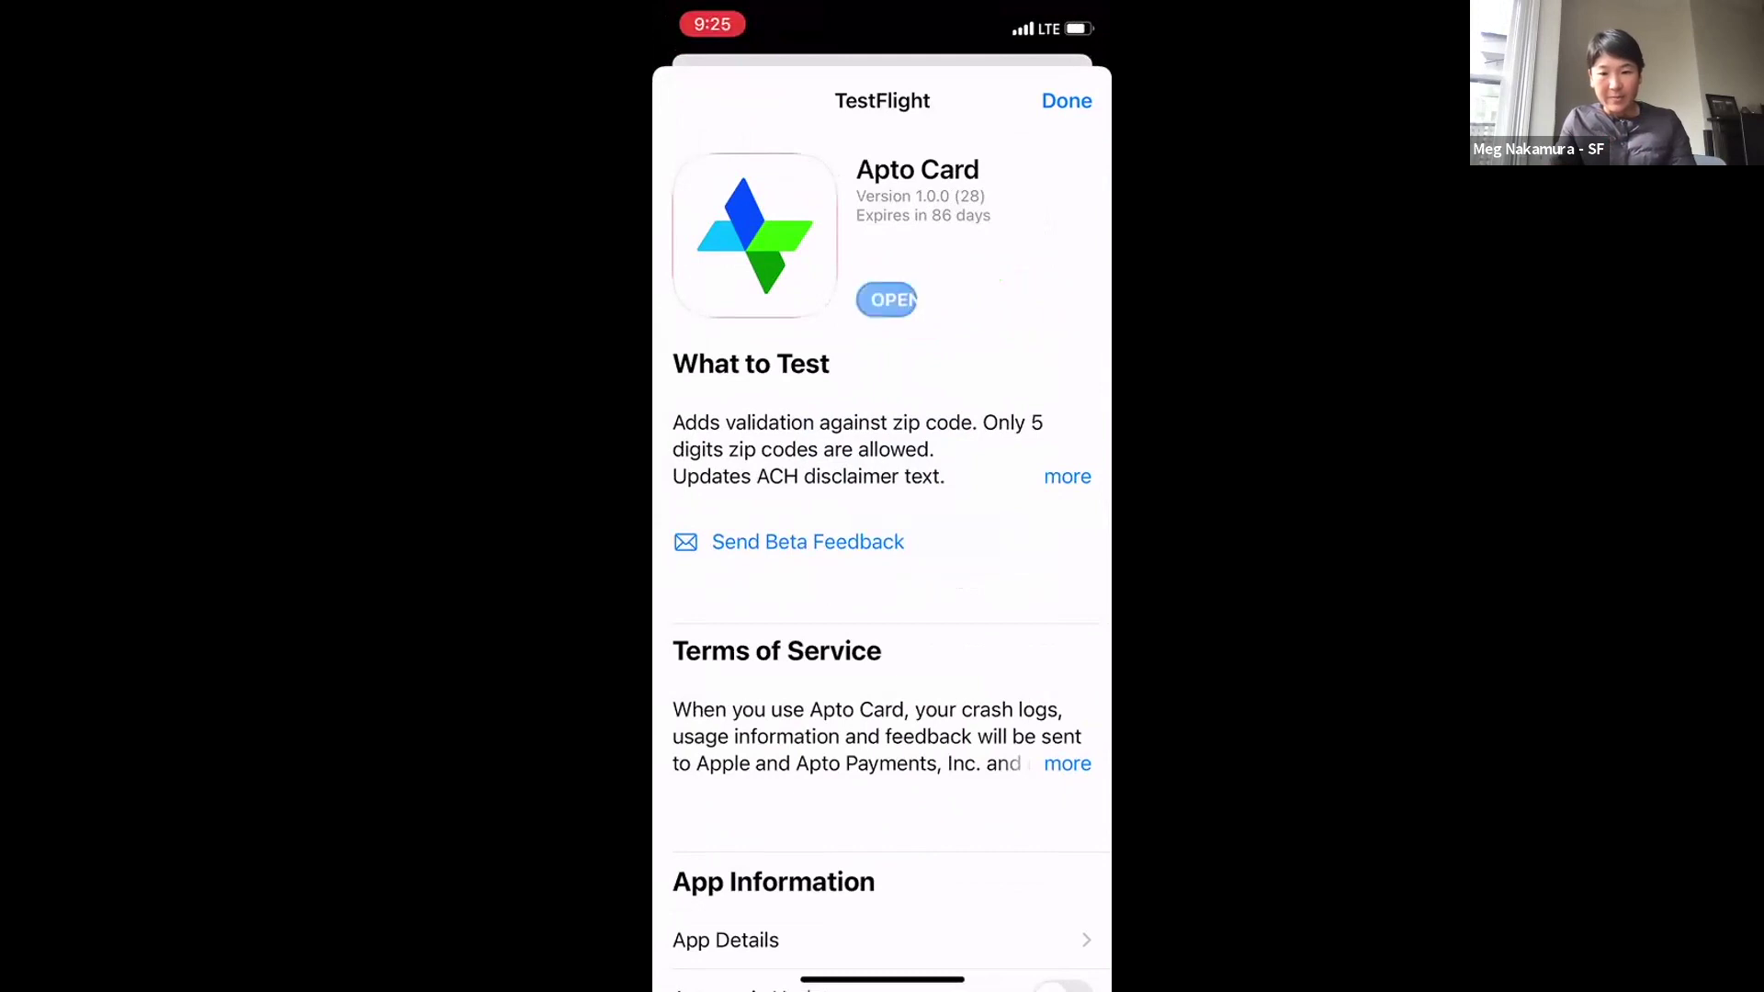
click(896, 300)
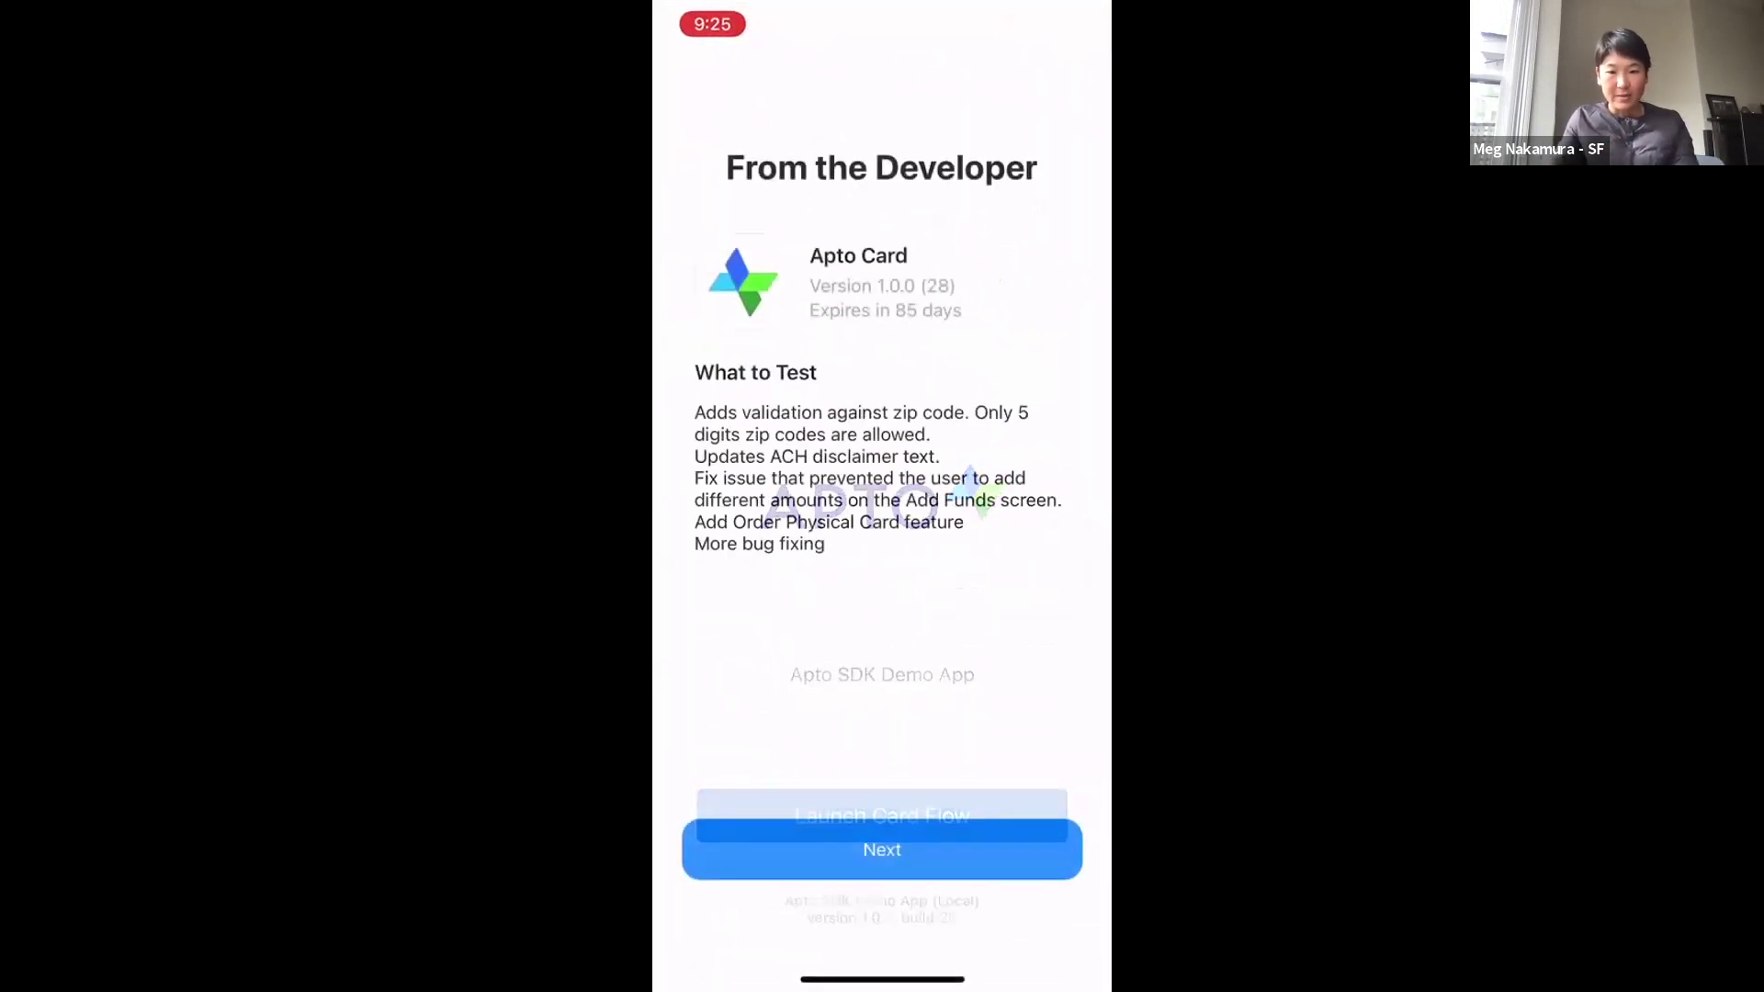
click(882, 849)
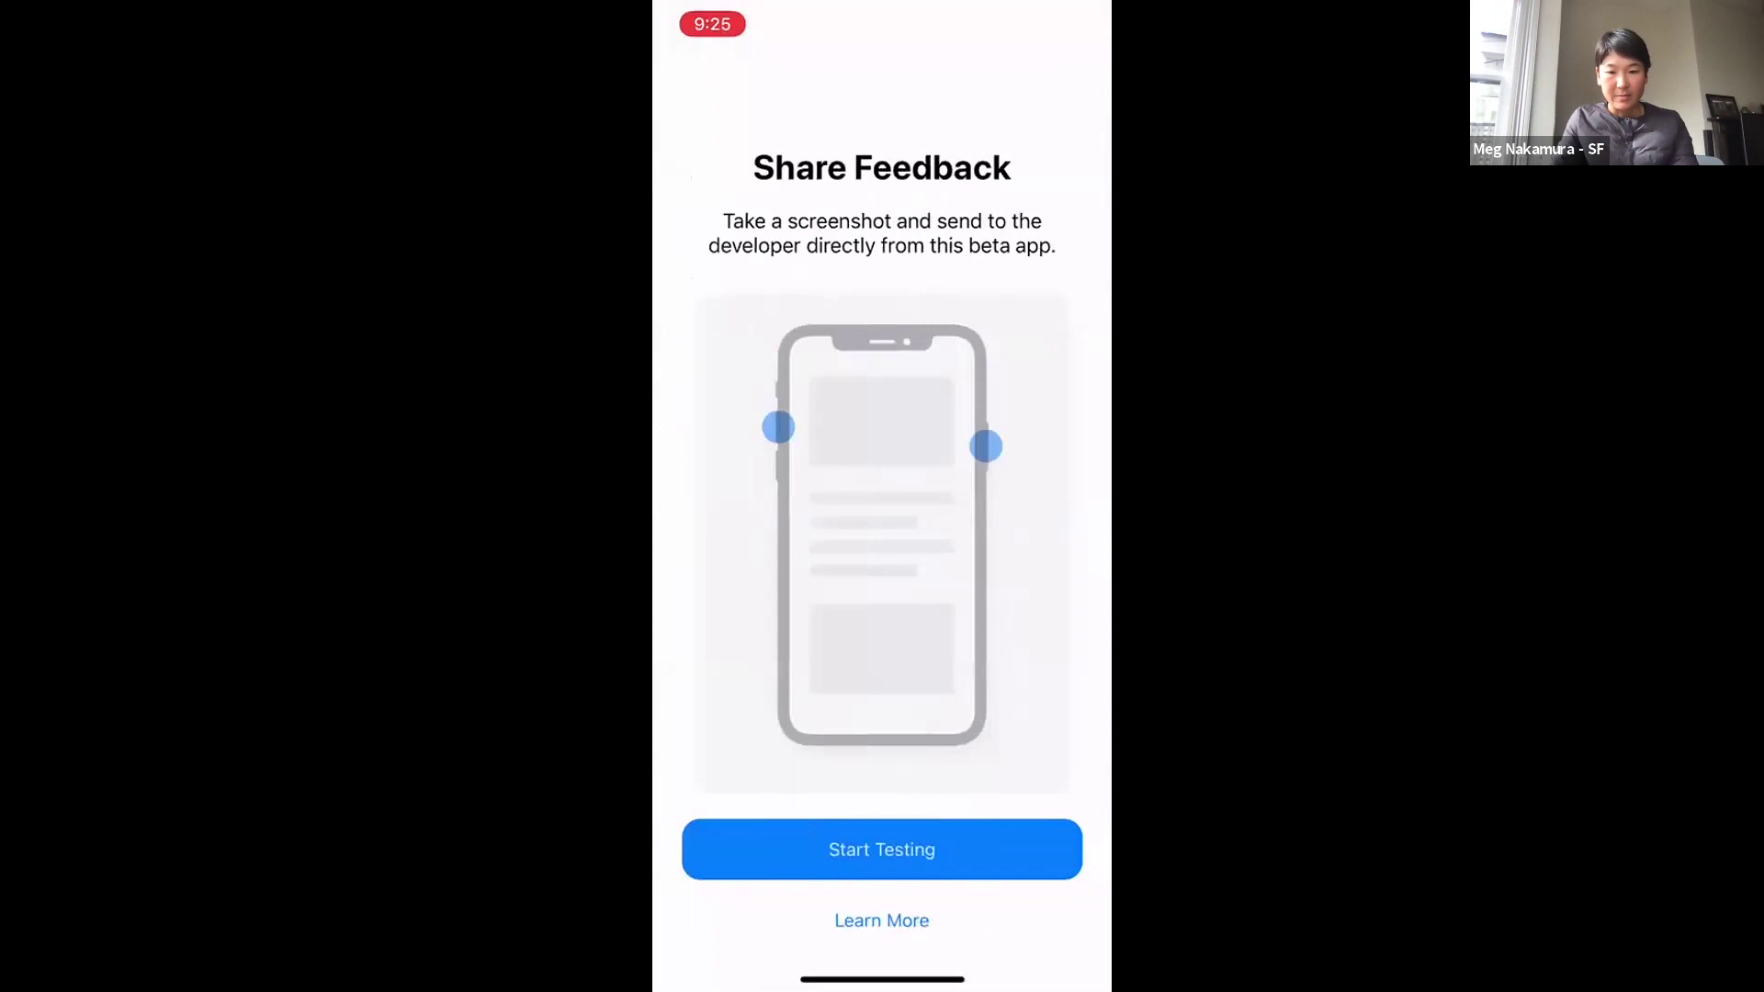
Start testing and verify the phone number with the sandbox verification code.
click(882, 847)
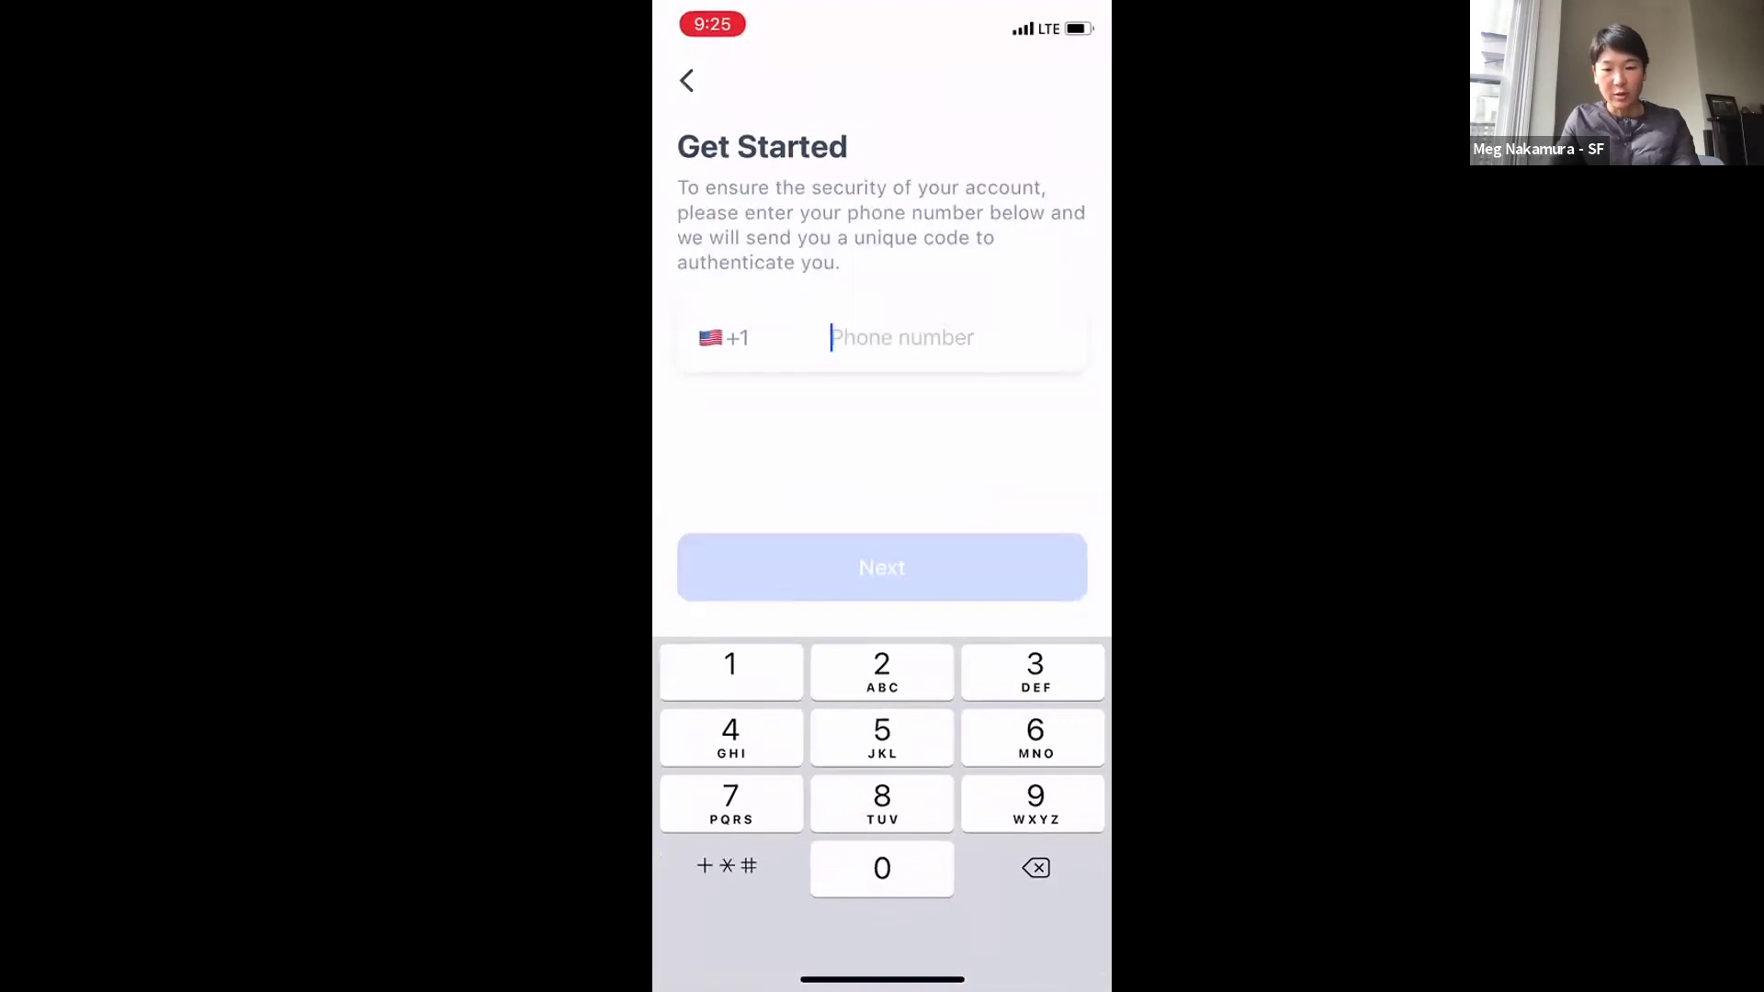
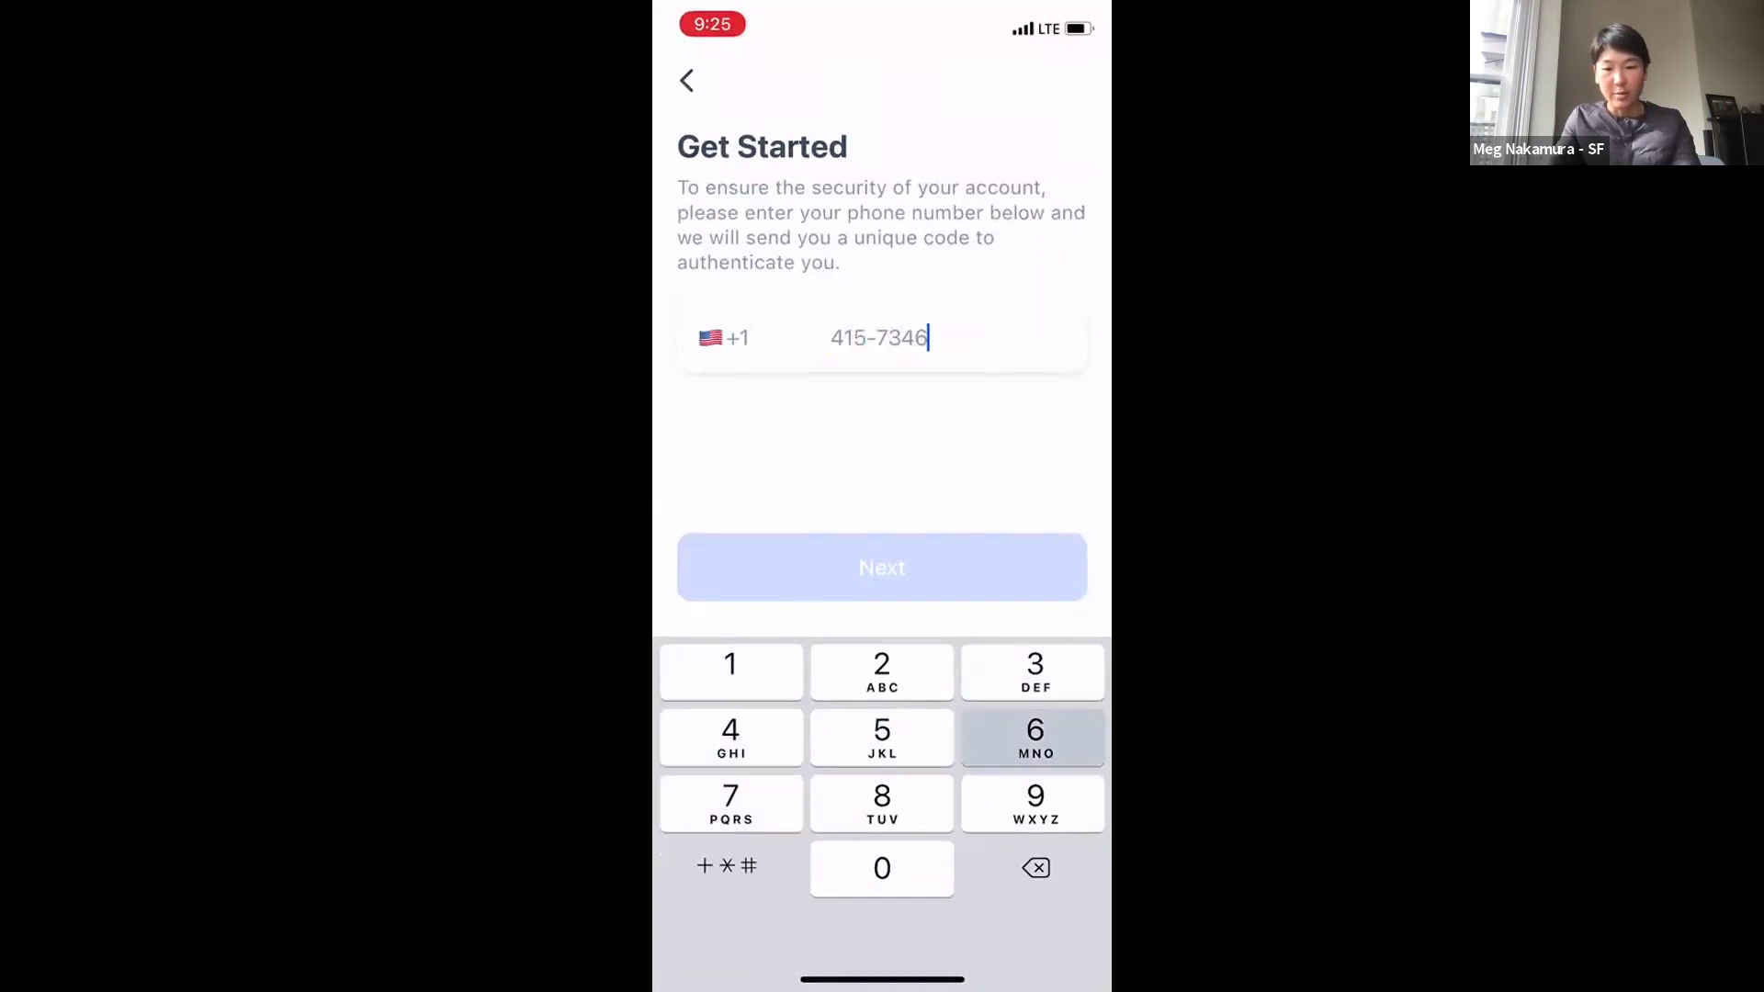
click(882, 567)
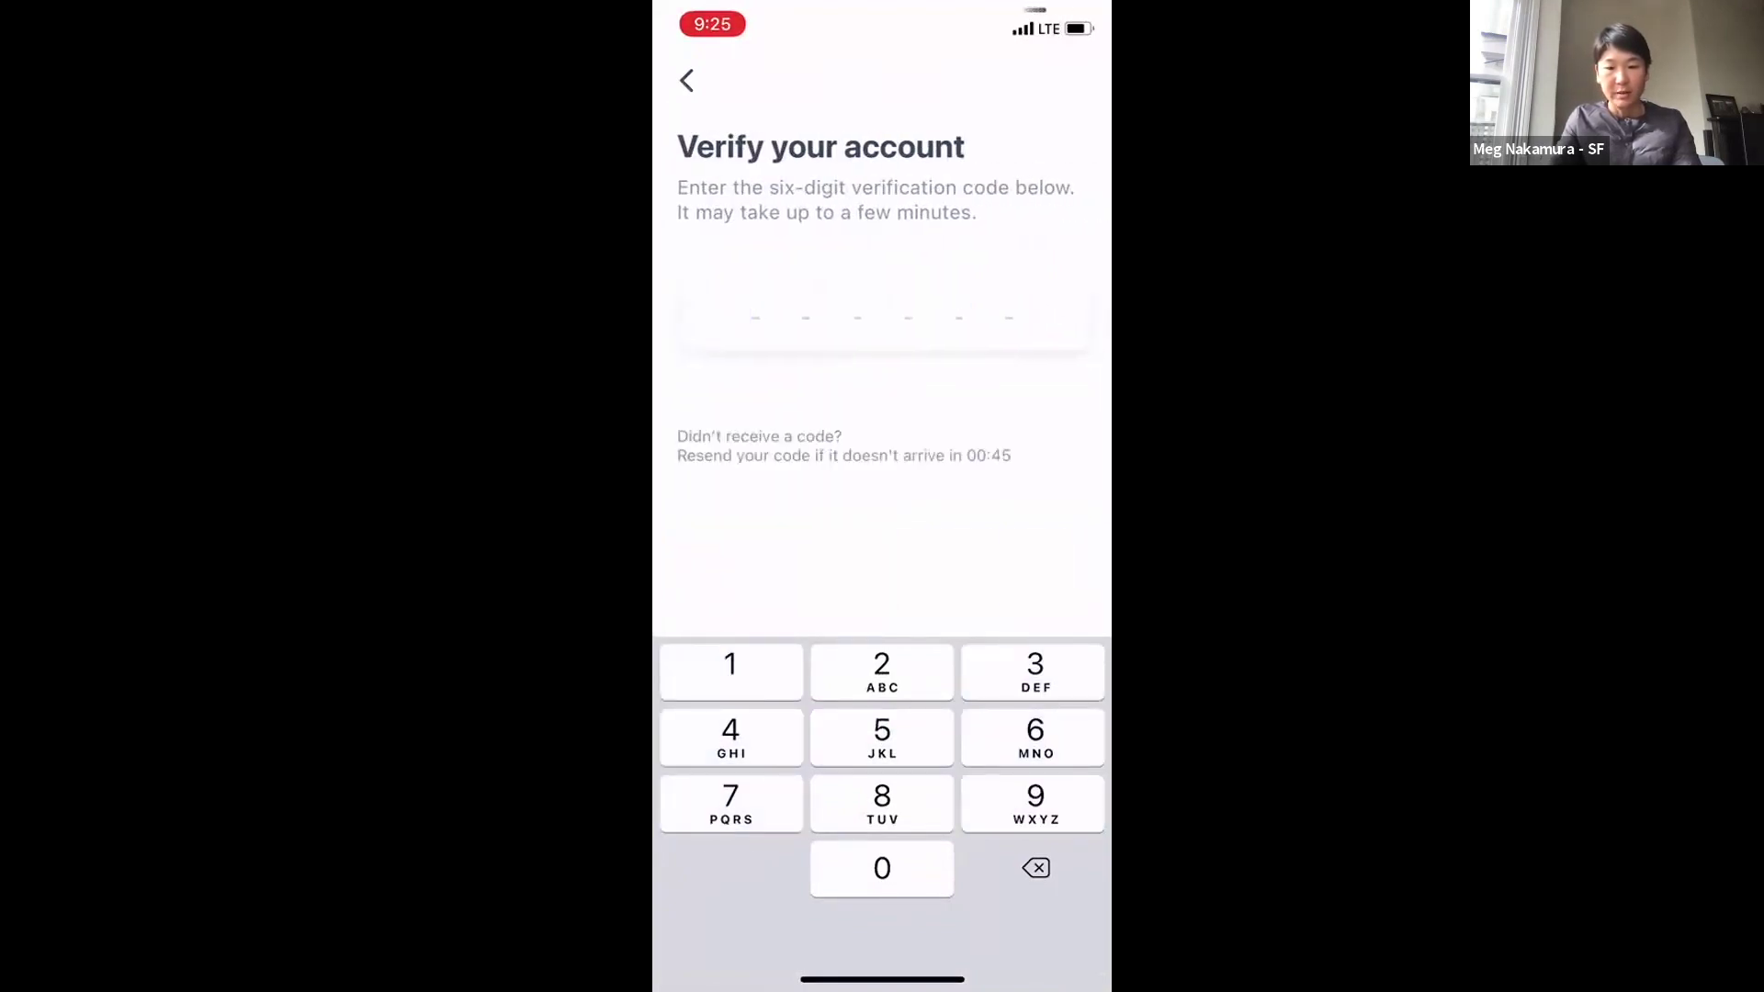
text(000000)
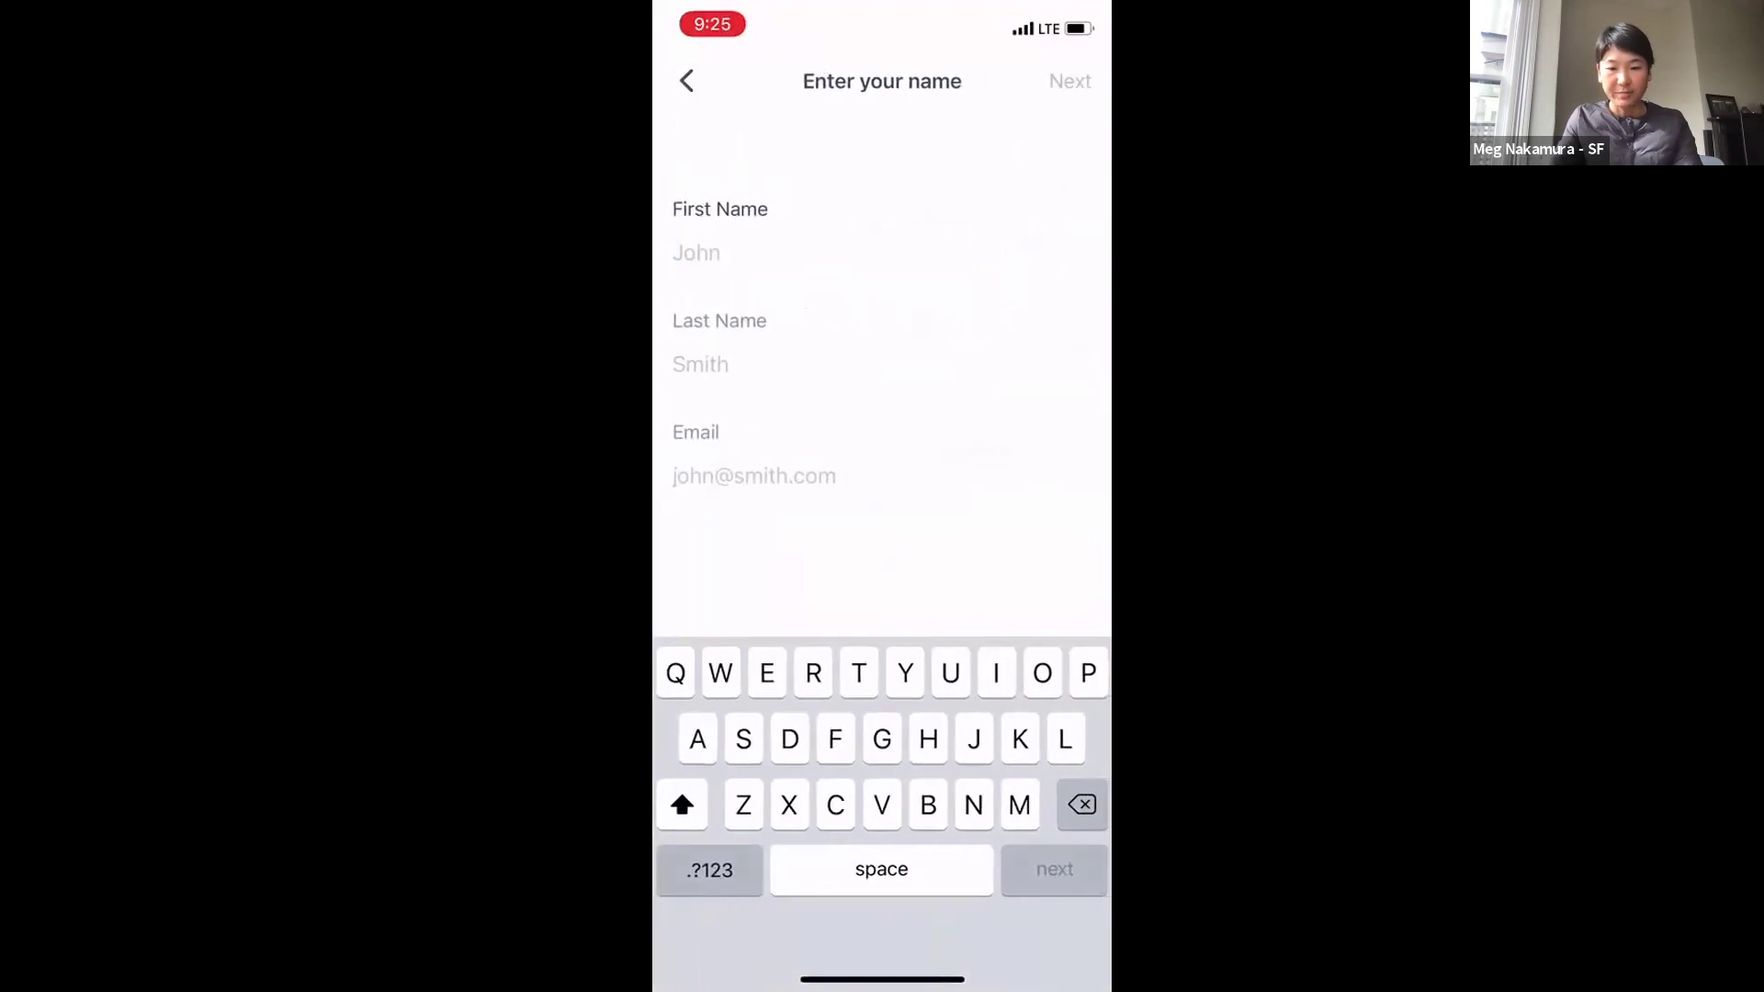
Enter the cardholder's first and last name and the suggested email.
key(Return)
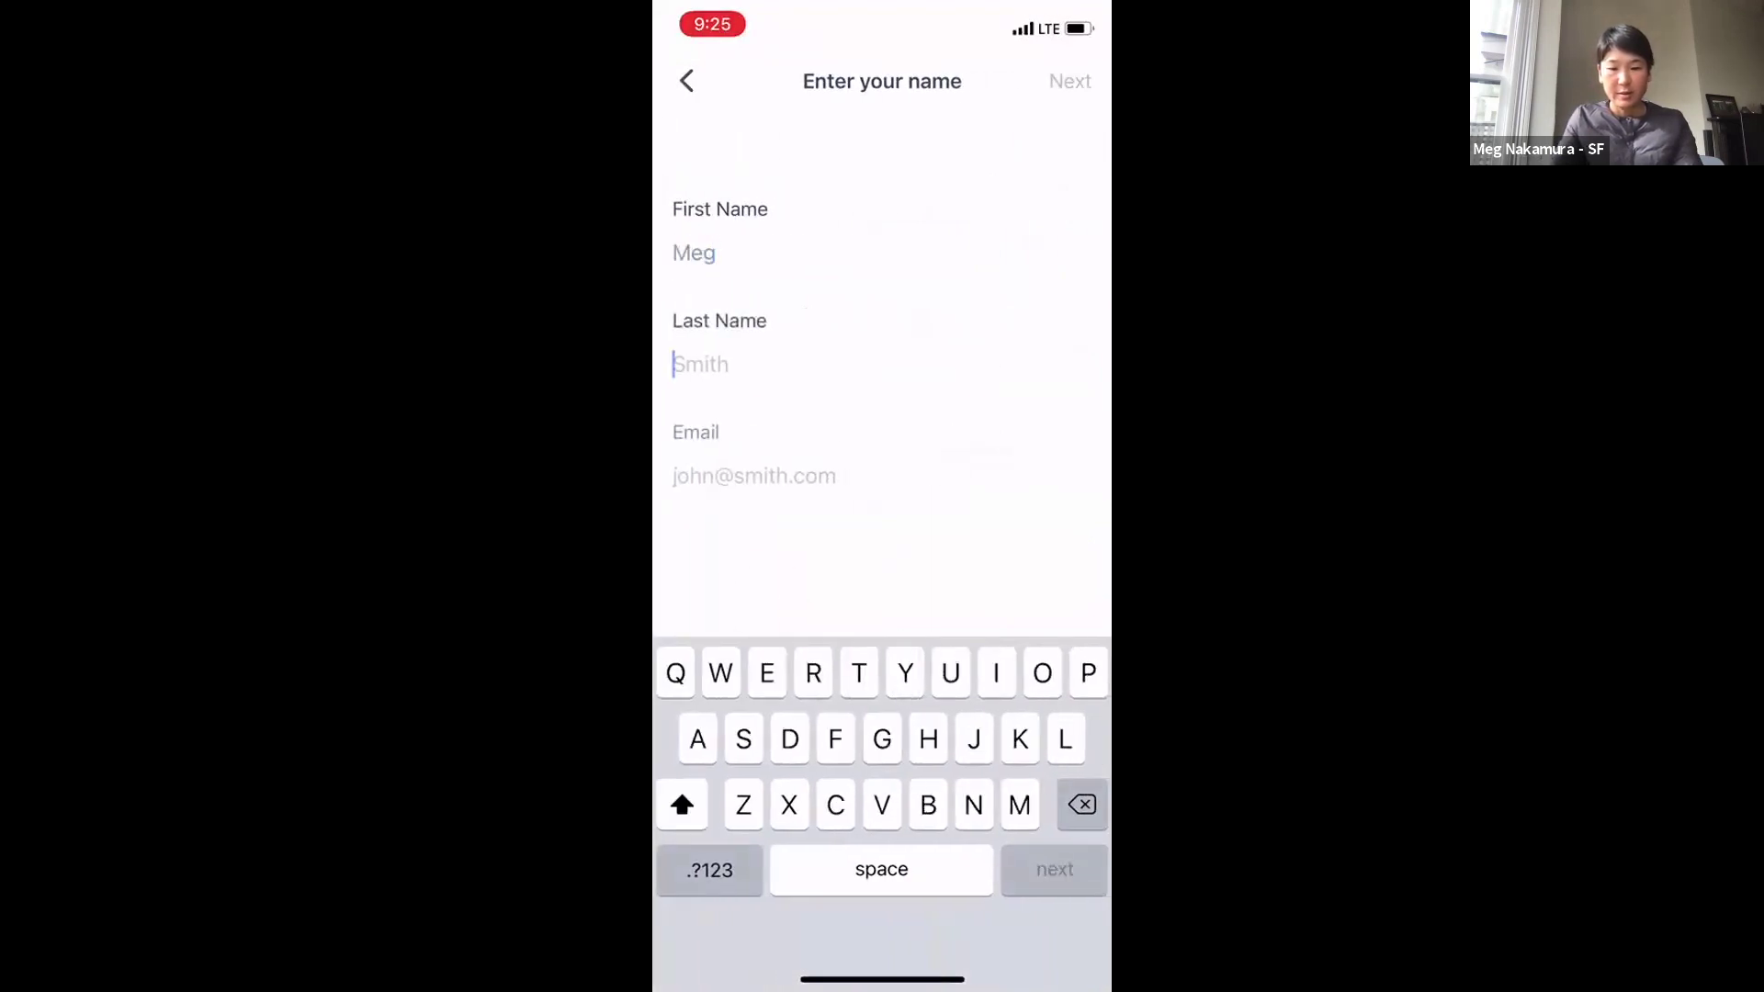
key(Return)
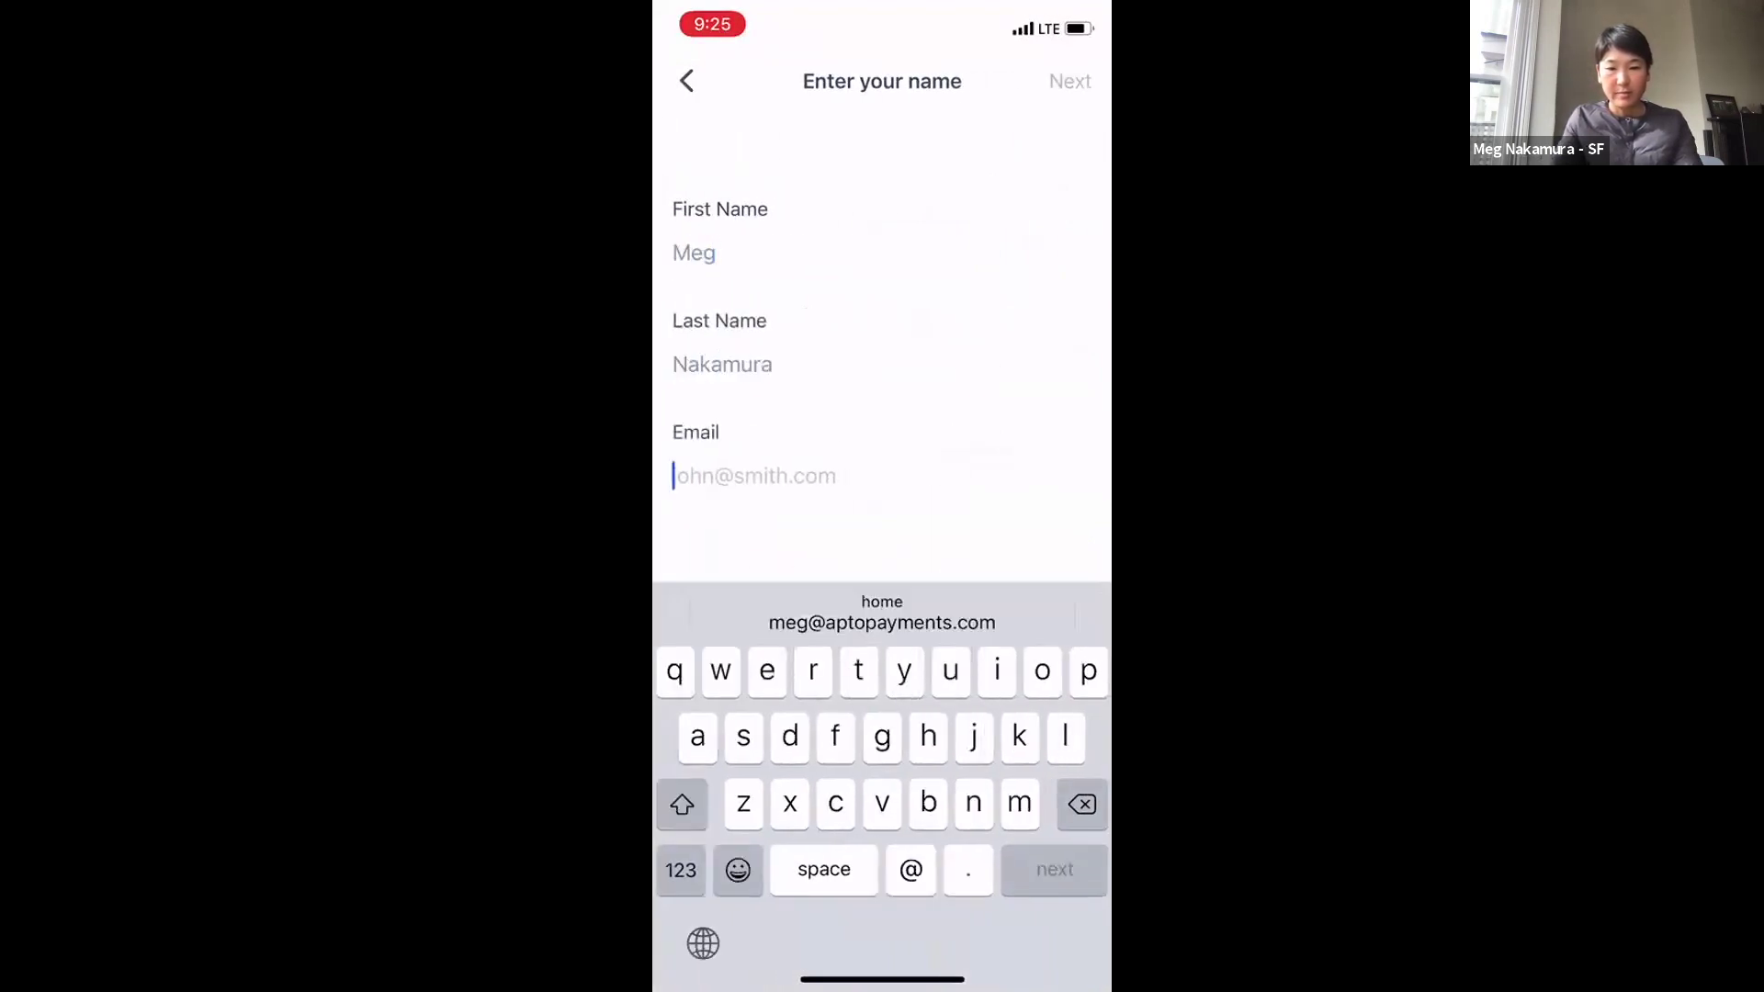
click(882, 613)
key(Return)
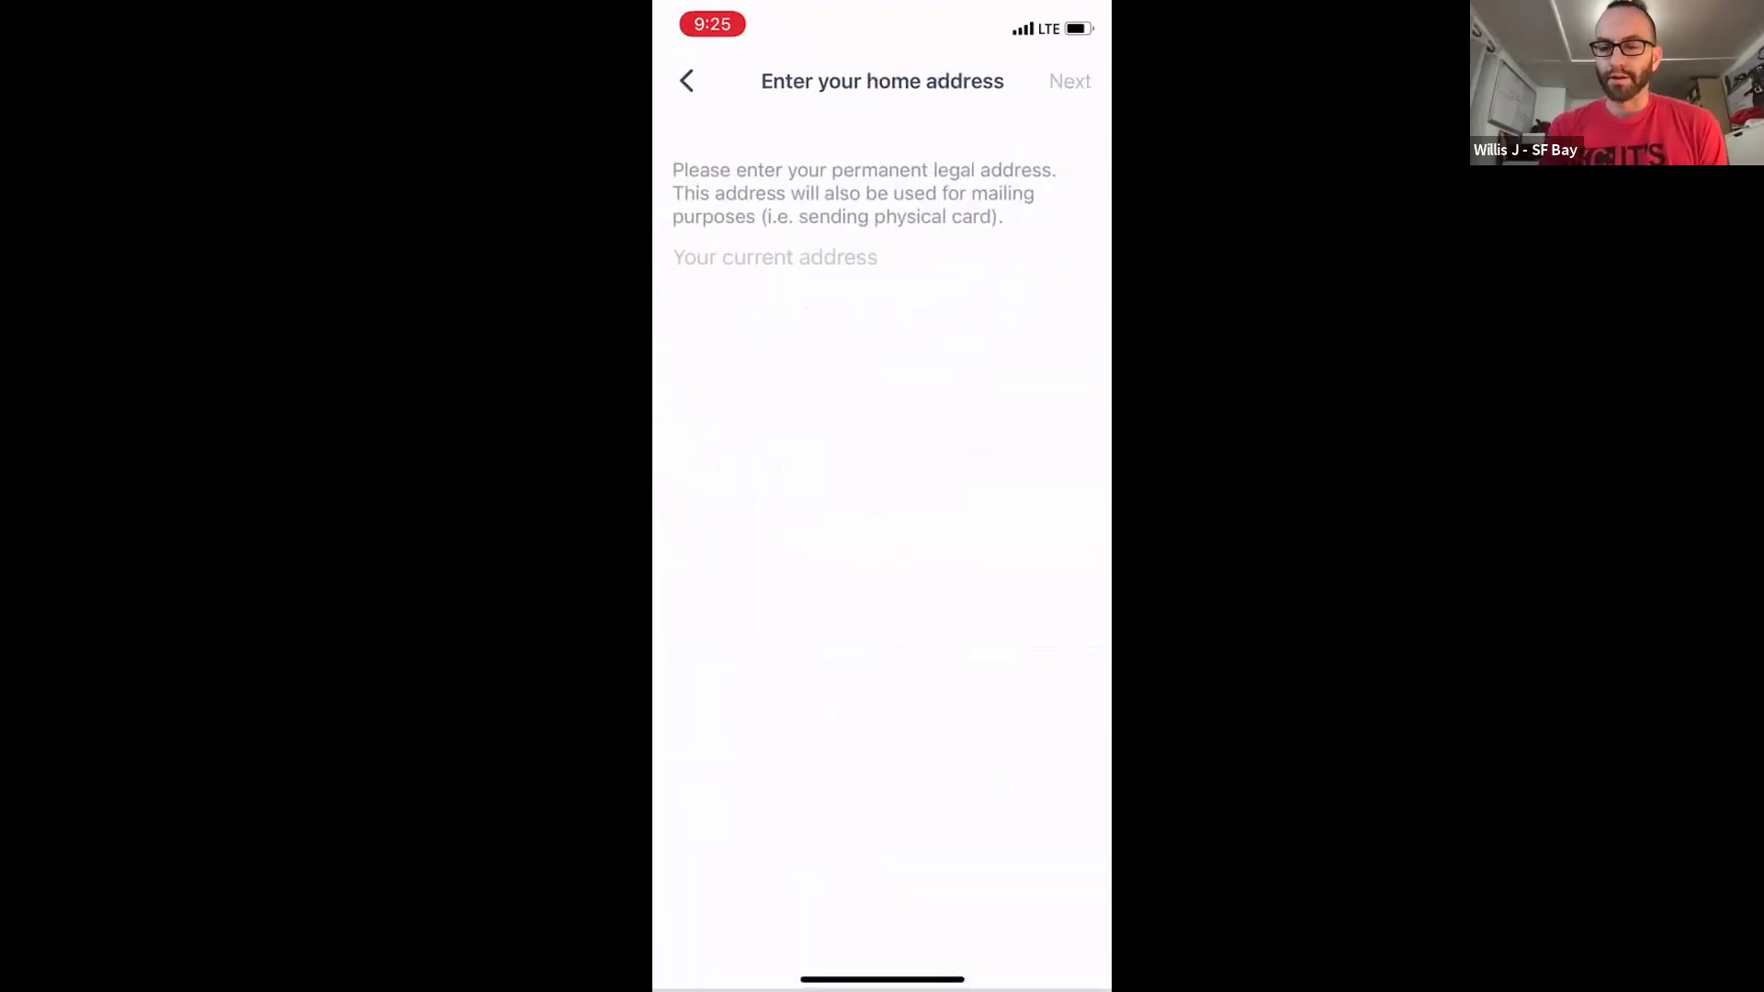
Choose the suggested full street address as the home address and continue.
click(882, 613)
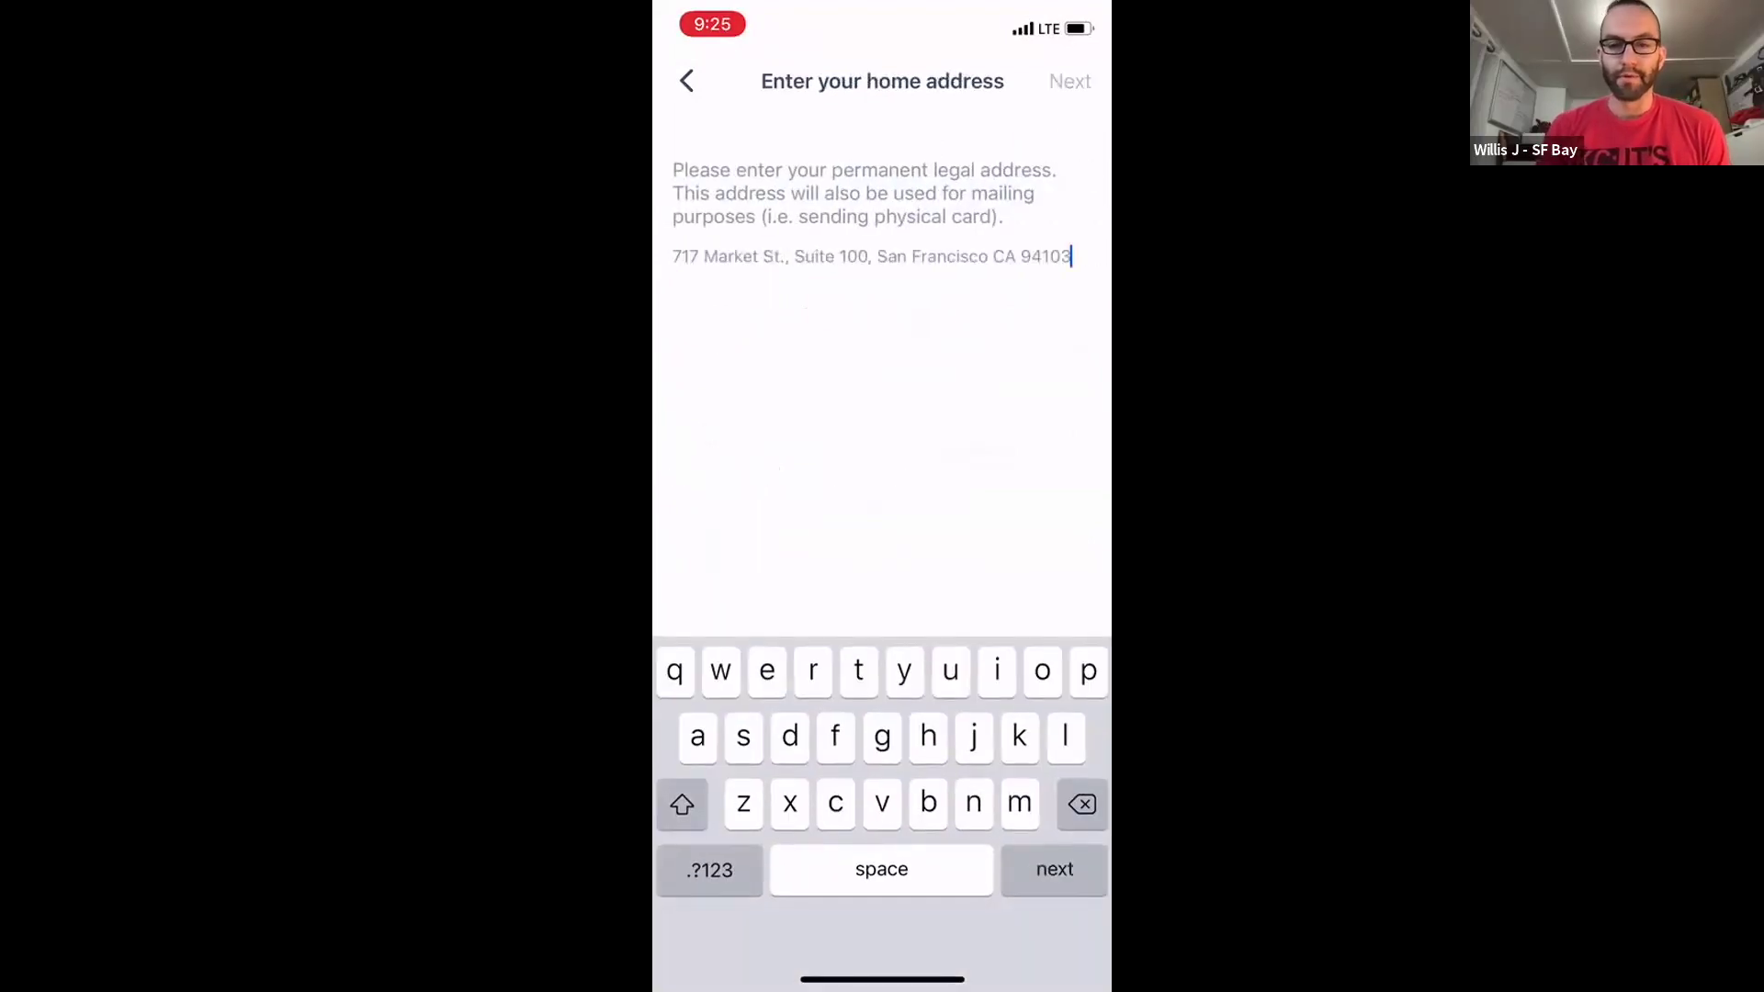
click(827, 296)
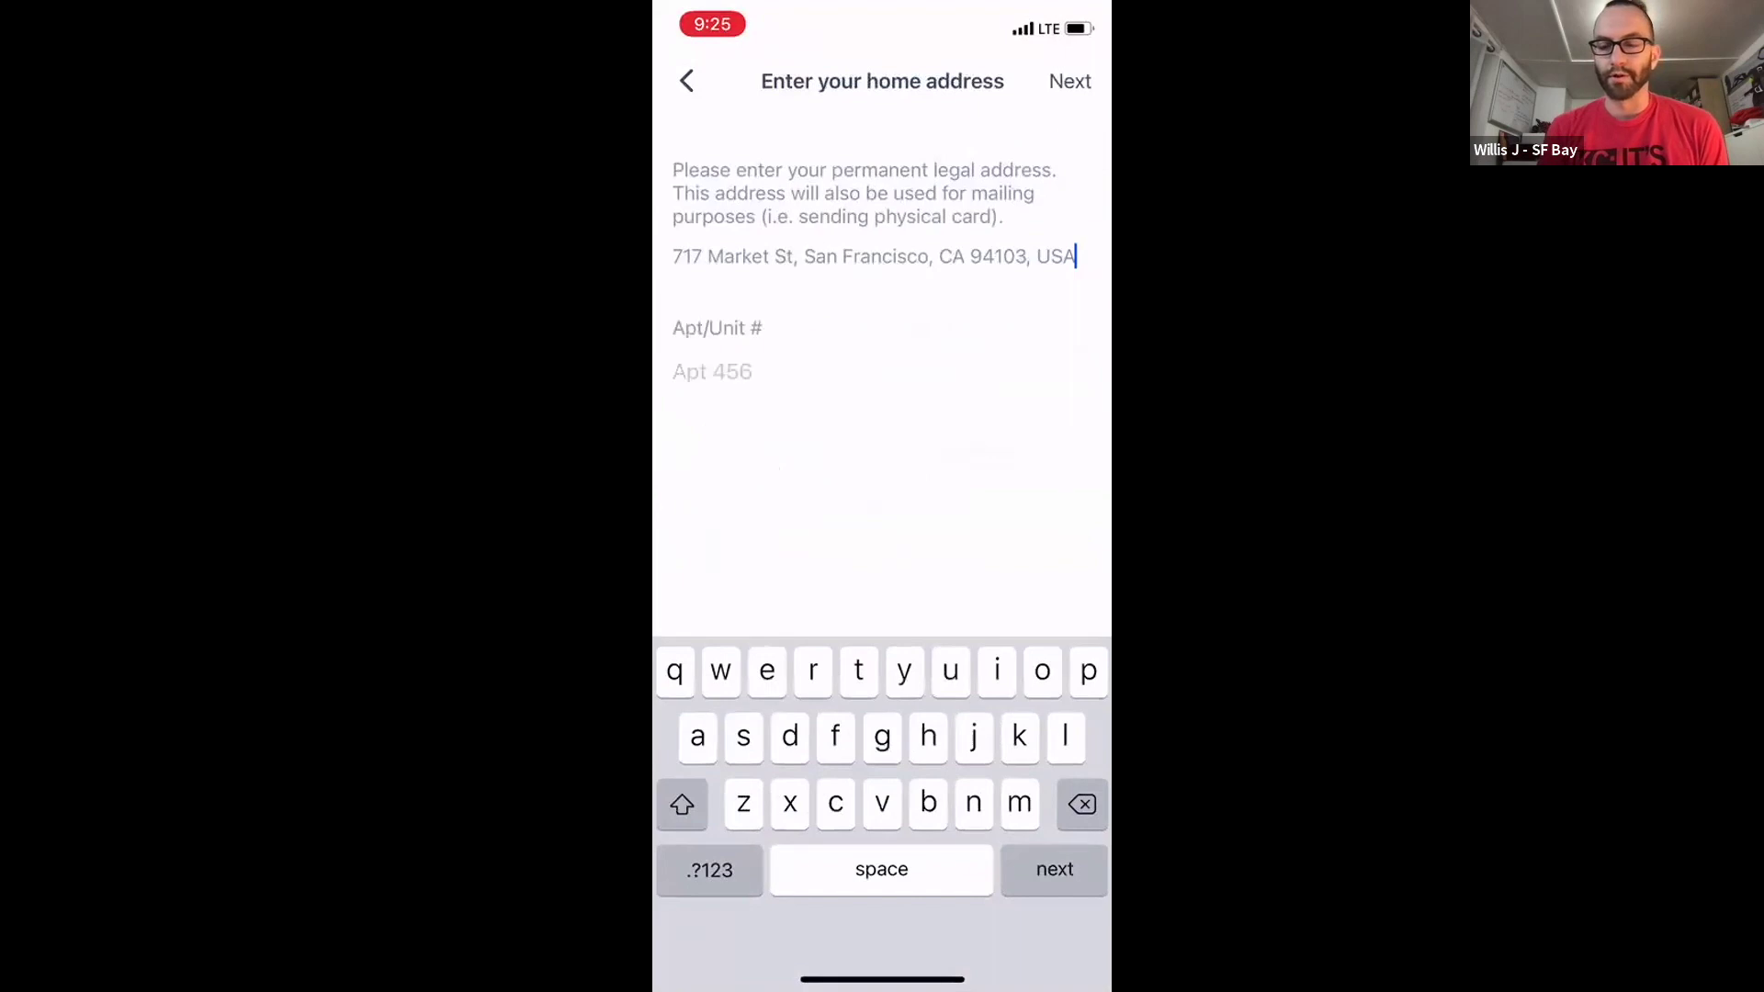
key(Return)
Set the birthdate and enter the test SSN, then continue to the legal agreement.
click(882, 256)
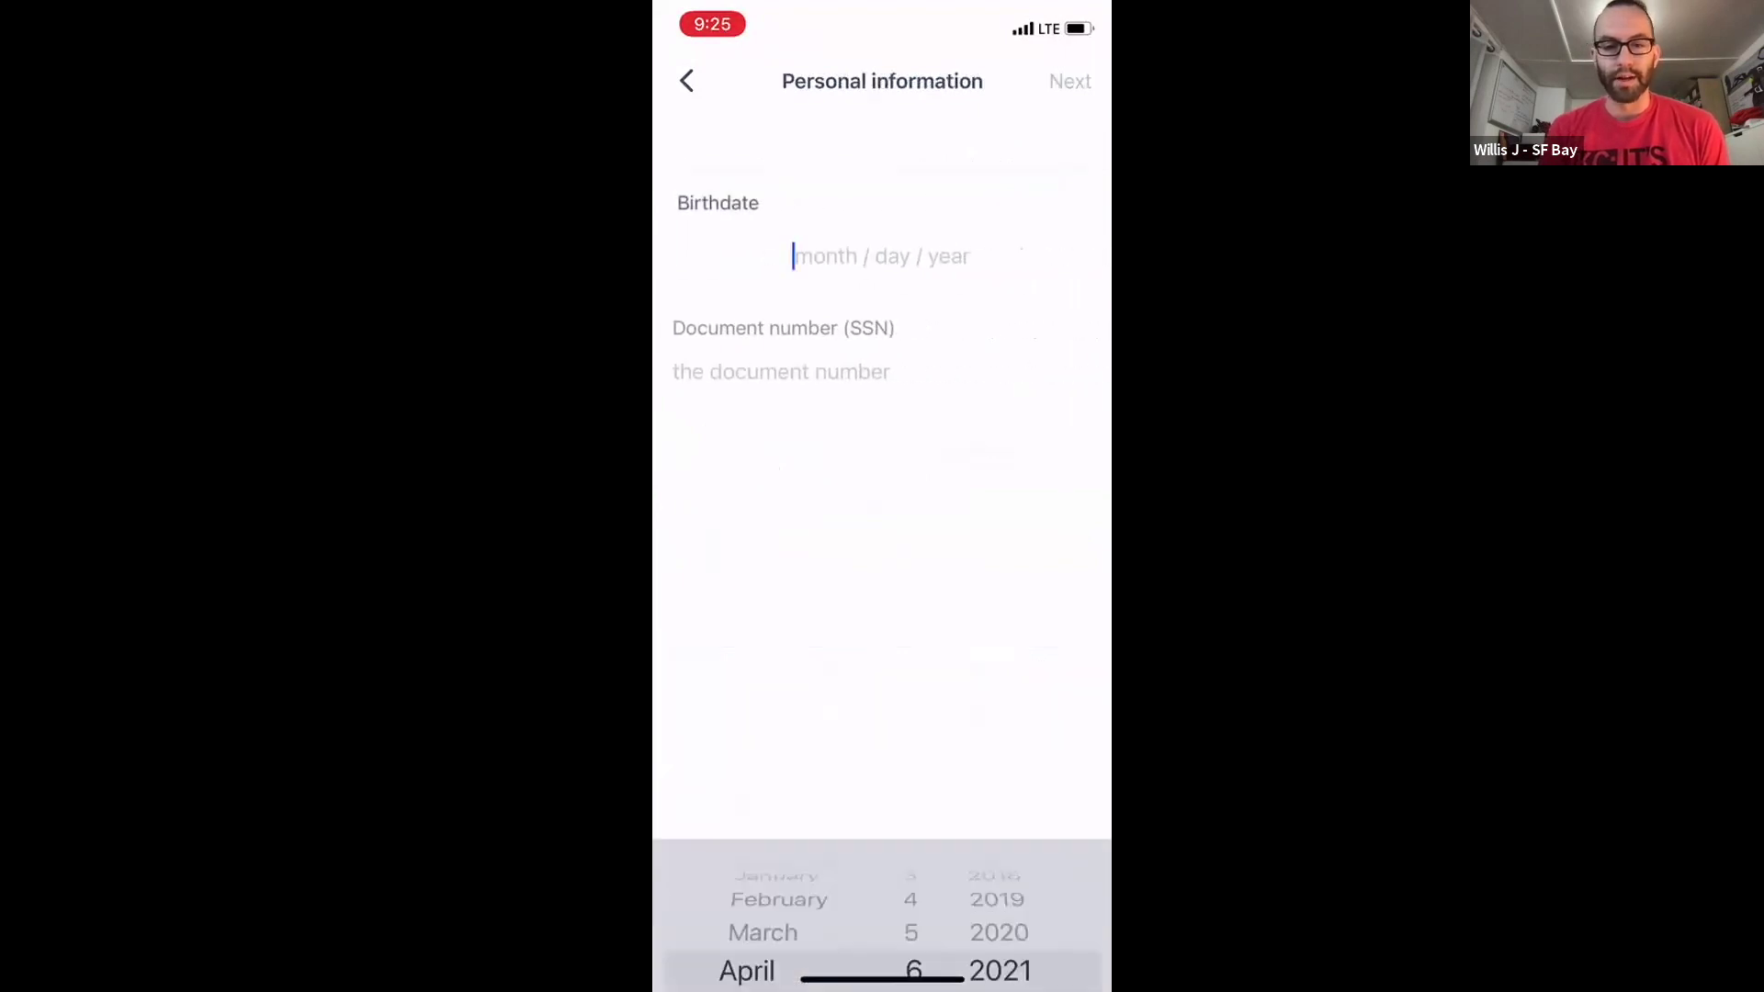
drag(998, 818, 999, 928)
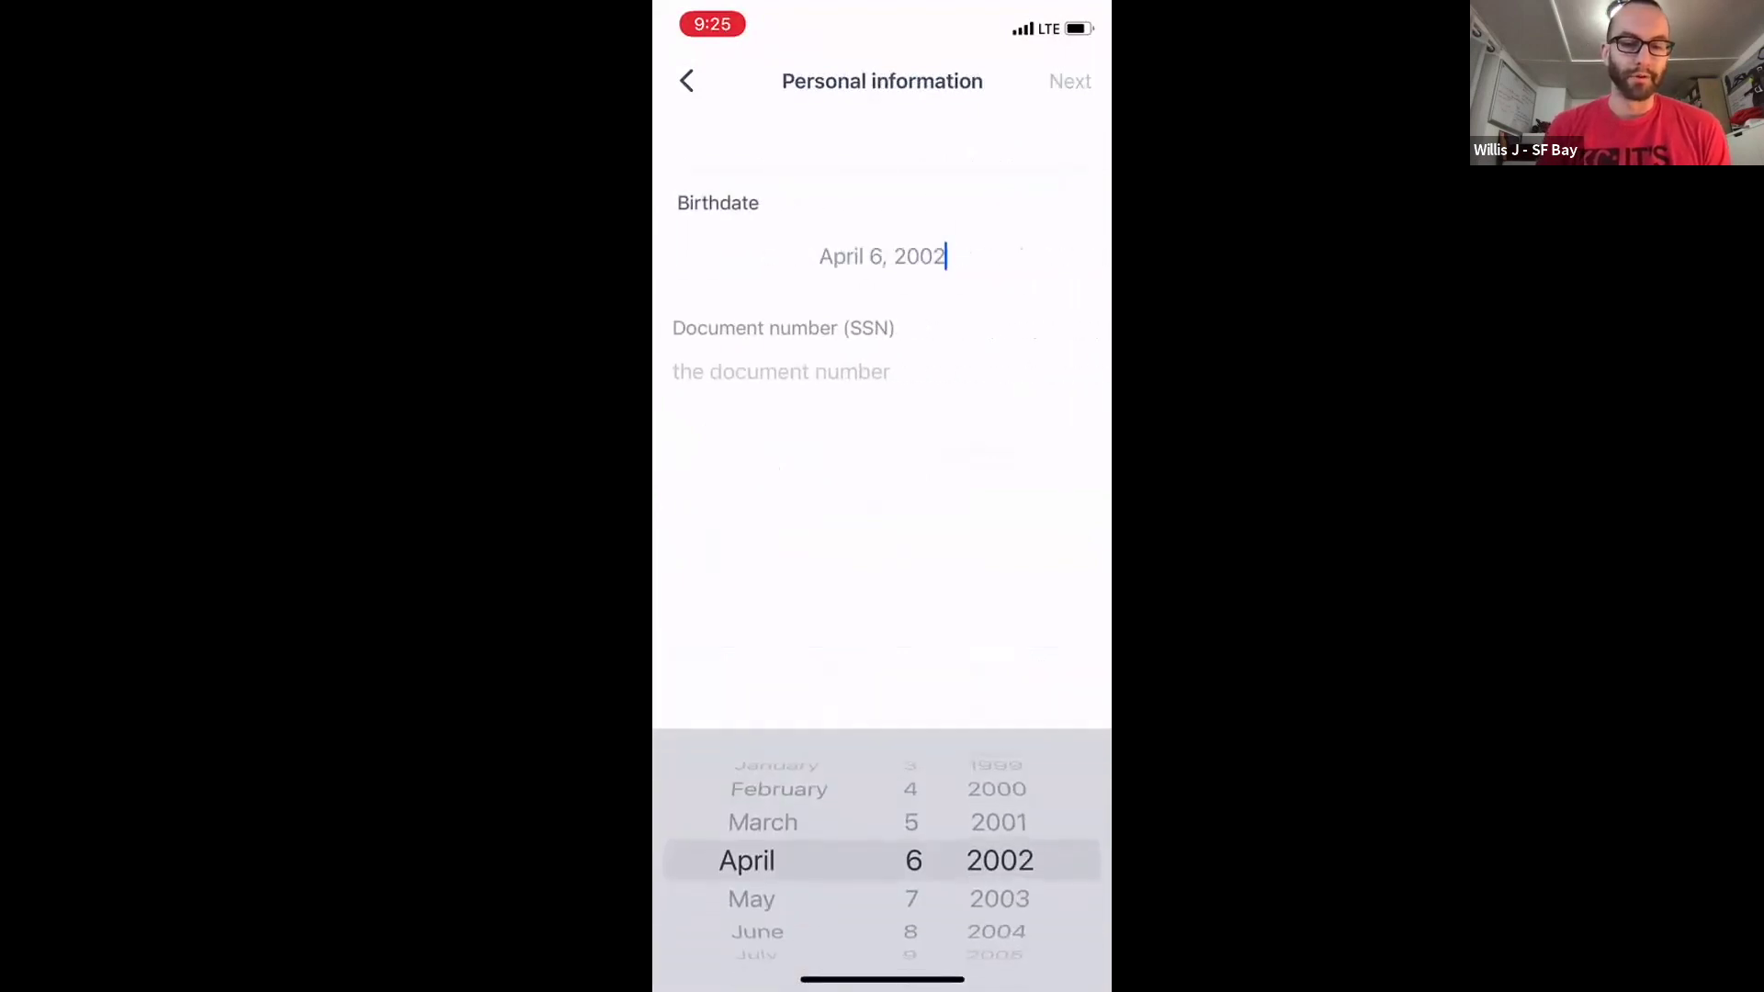
click(781, 371)
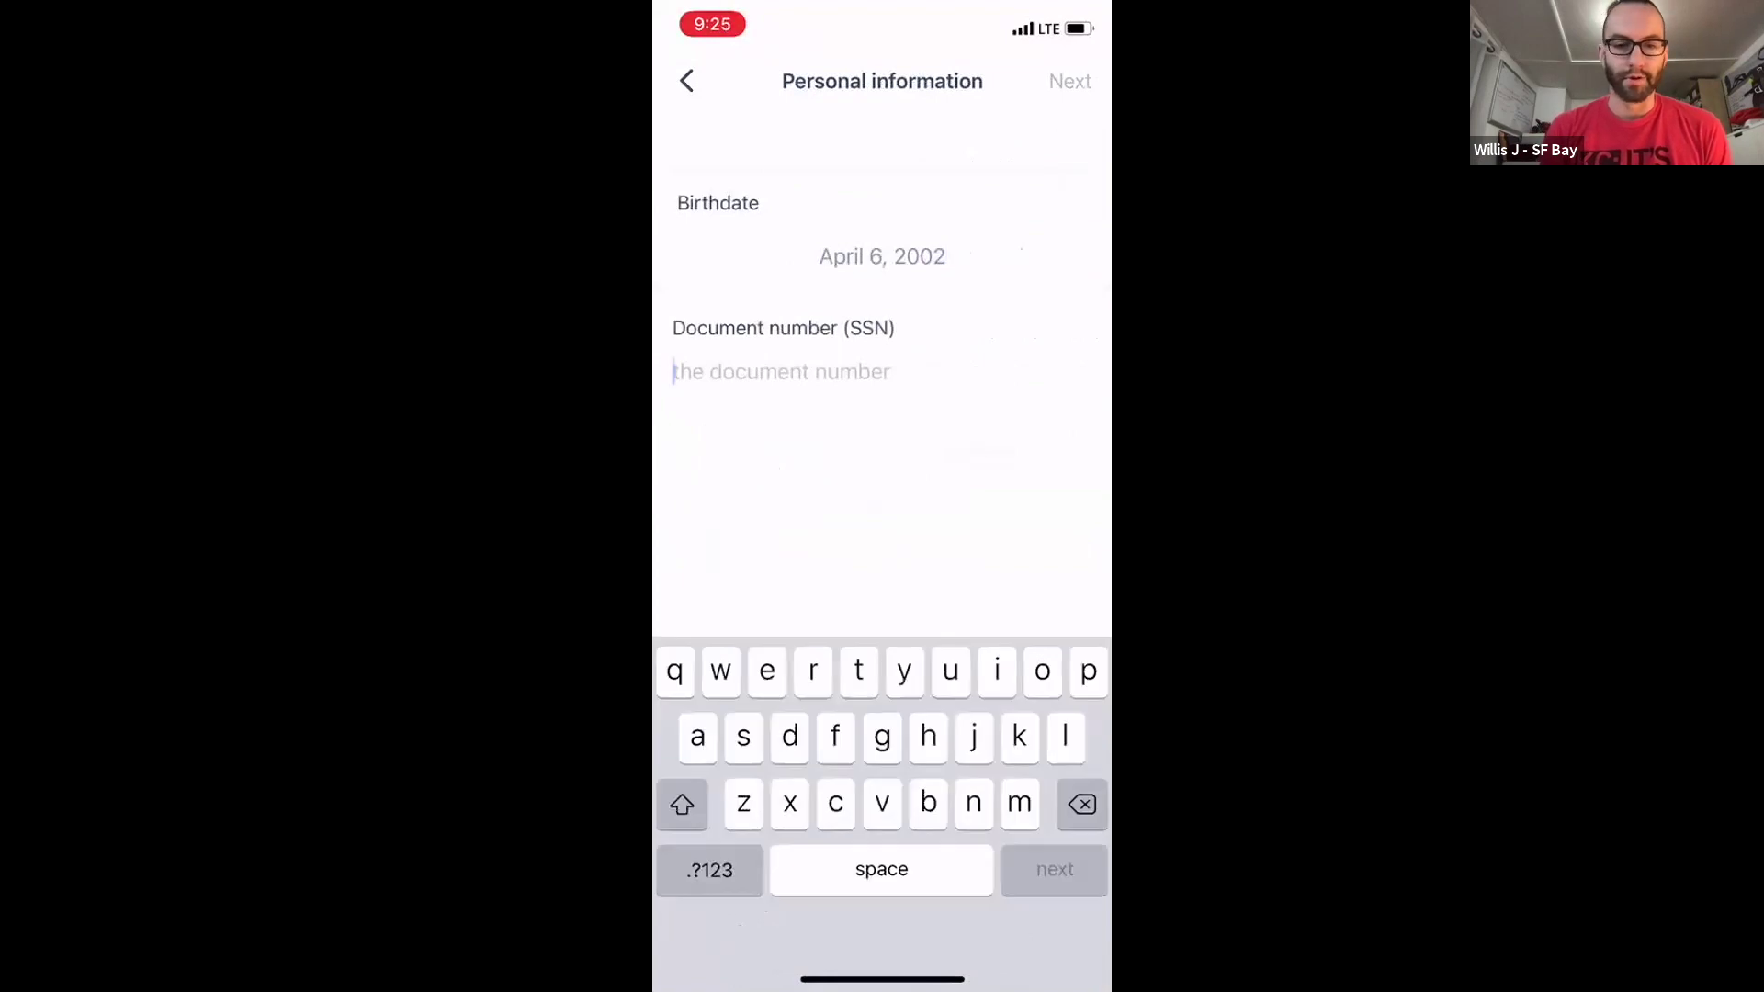
text(12345)
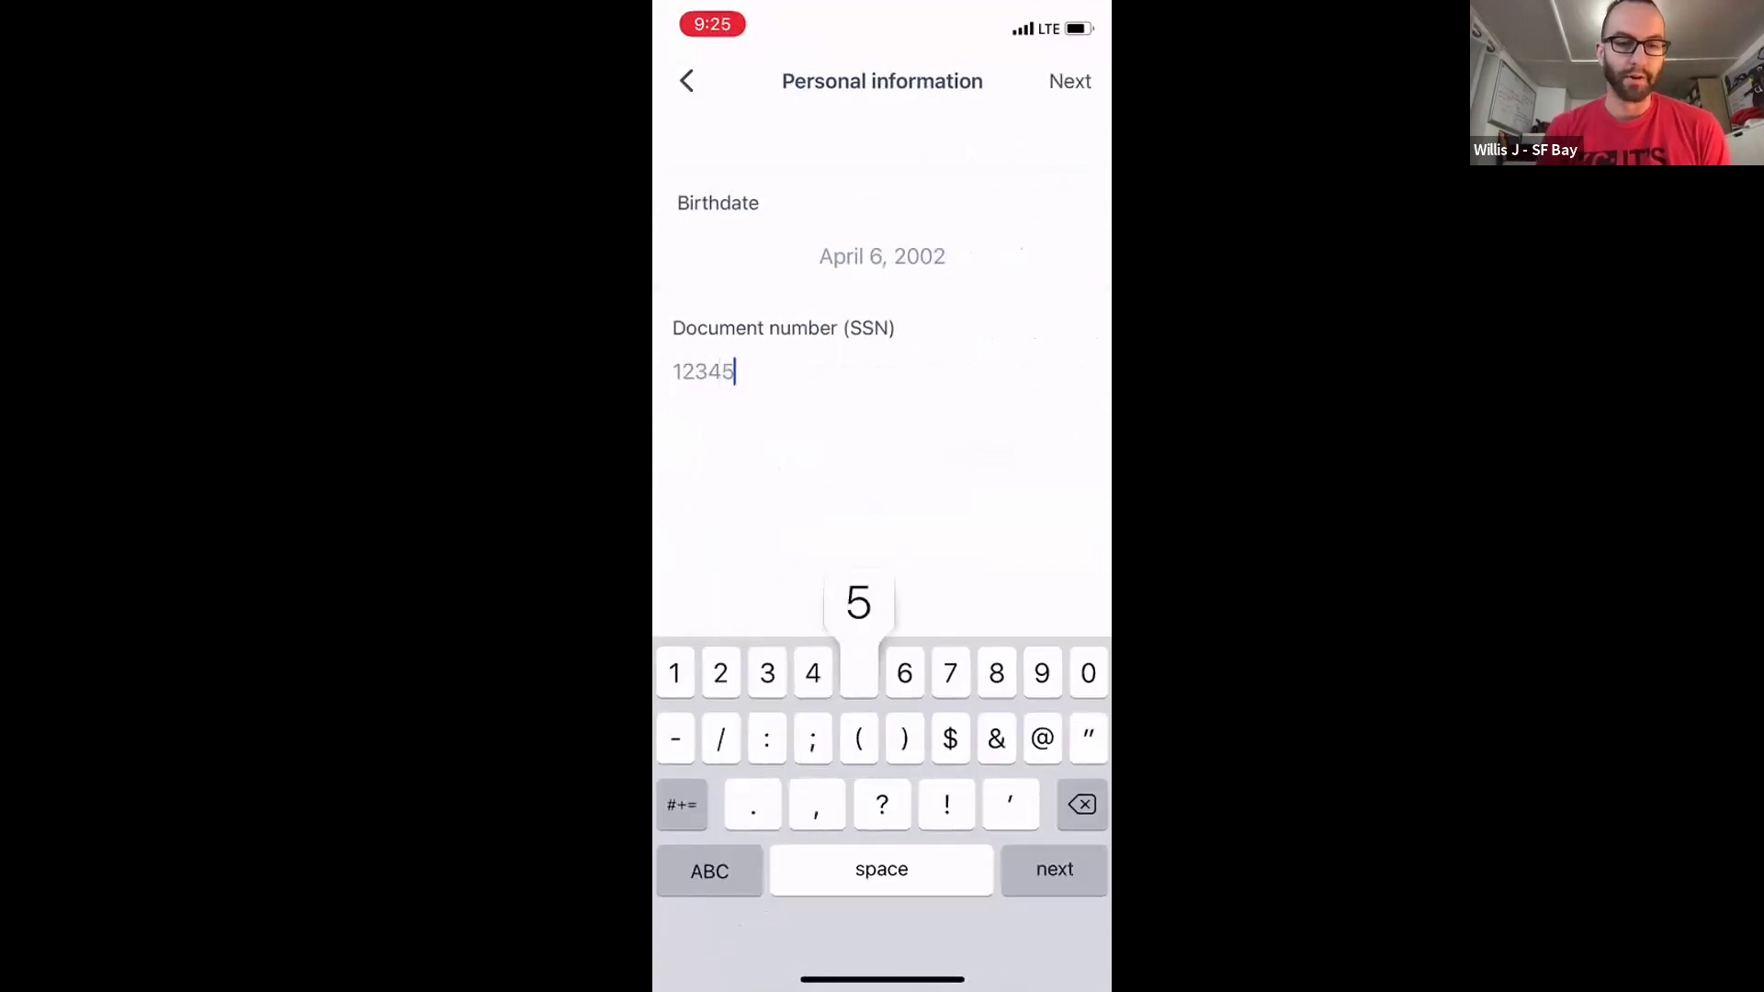
text(6789)
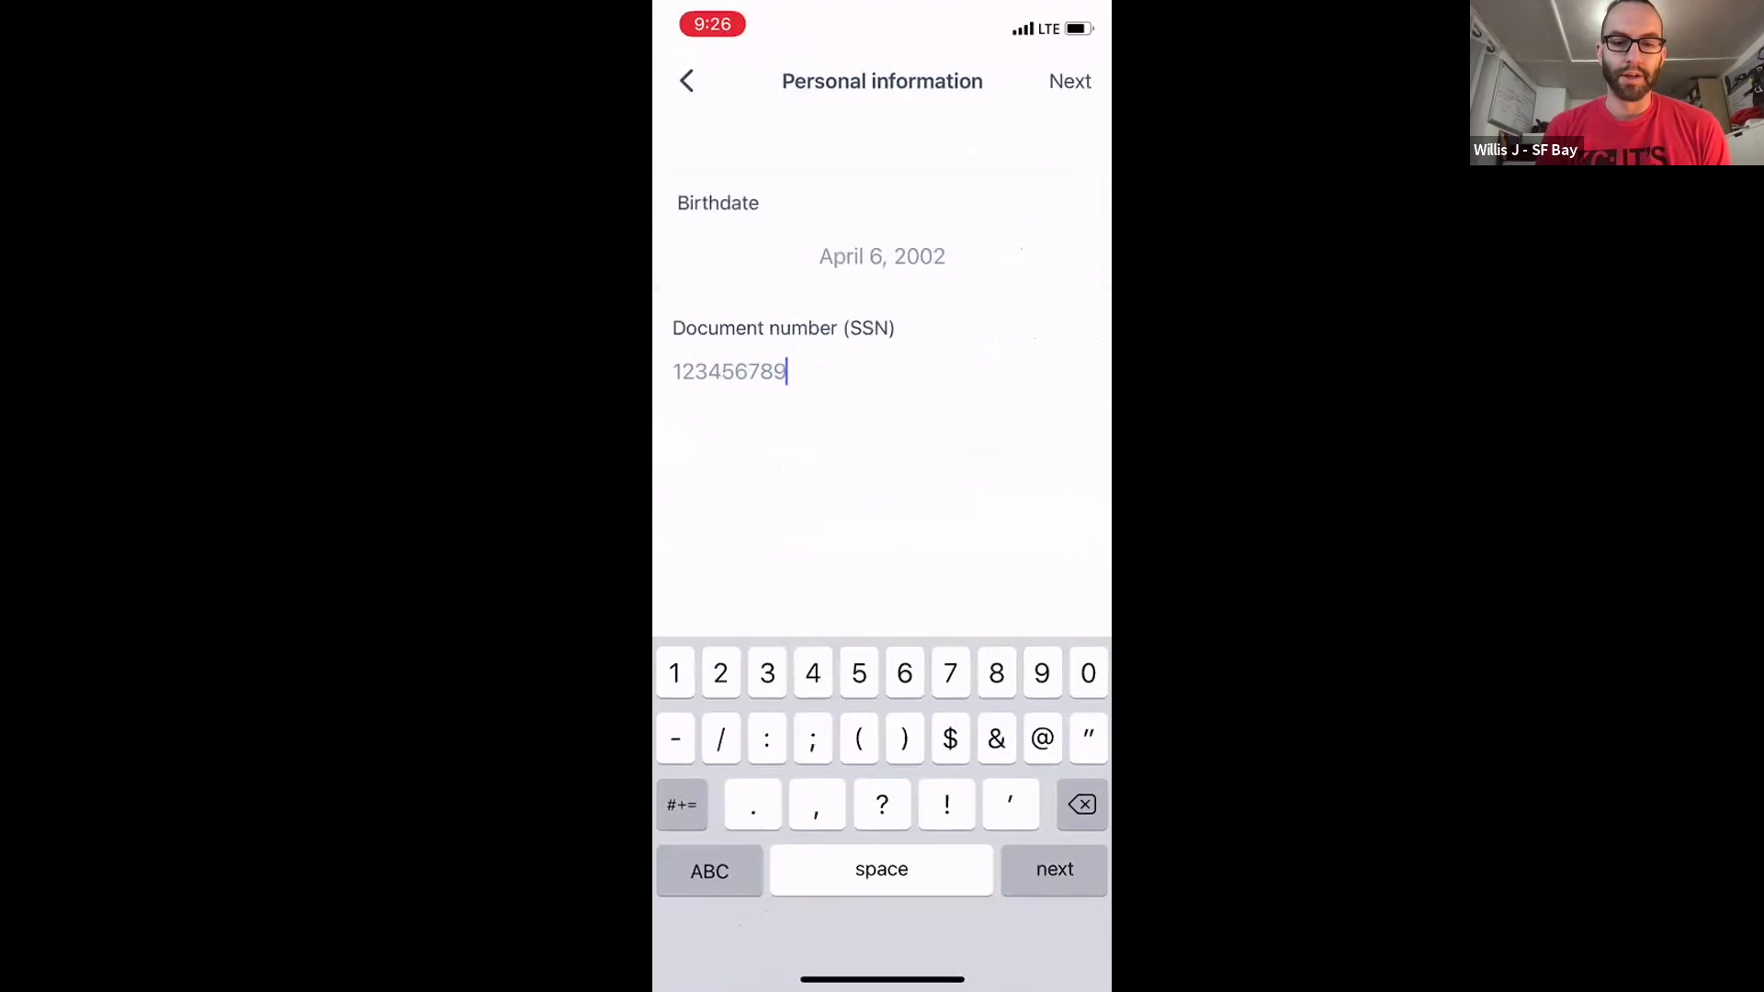
key(Return)
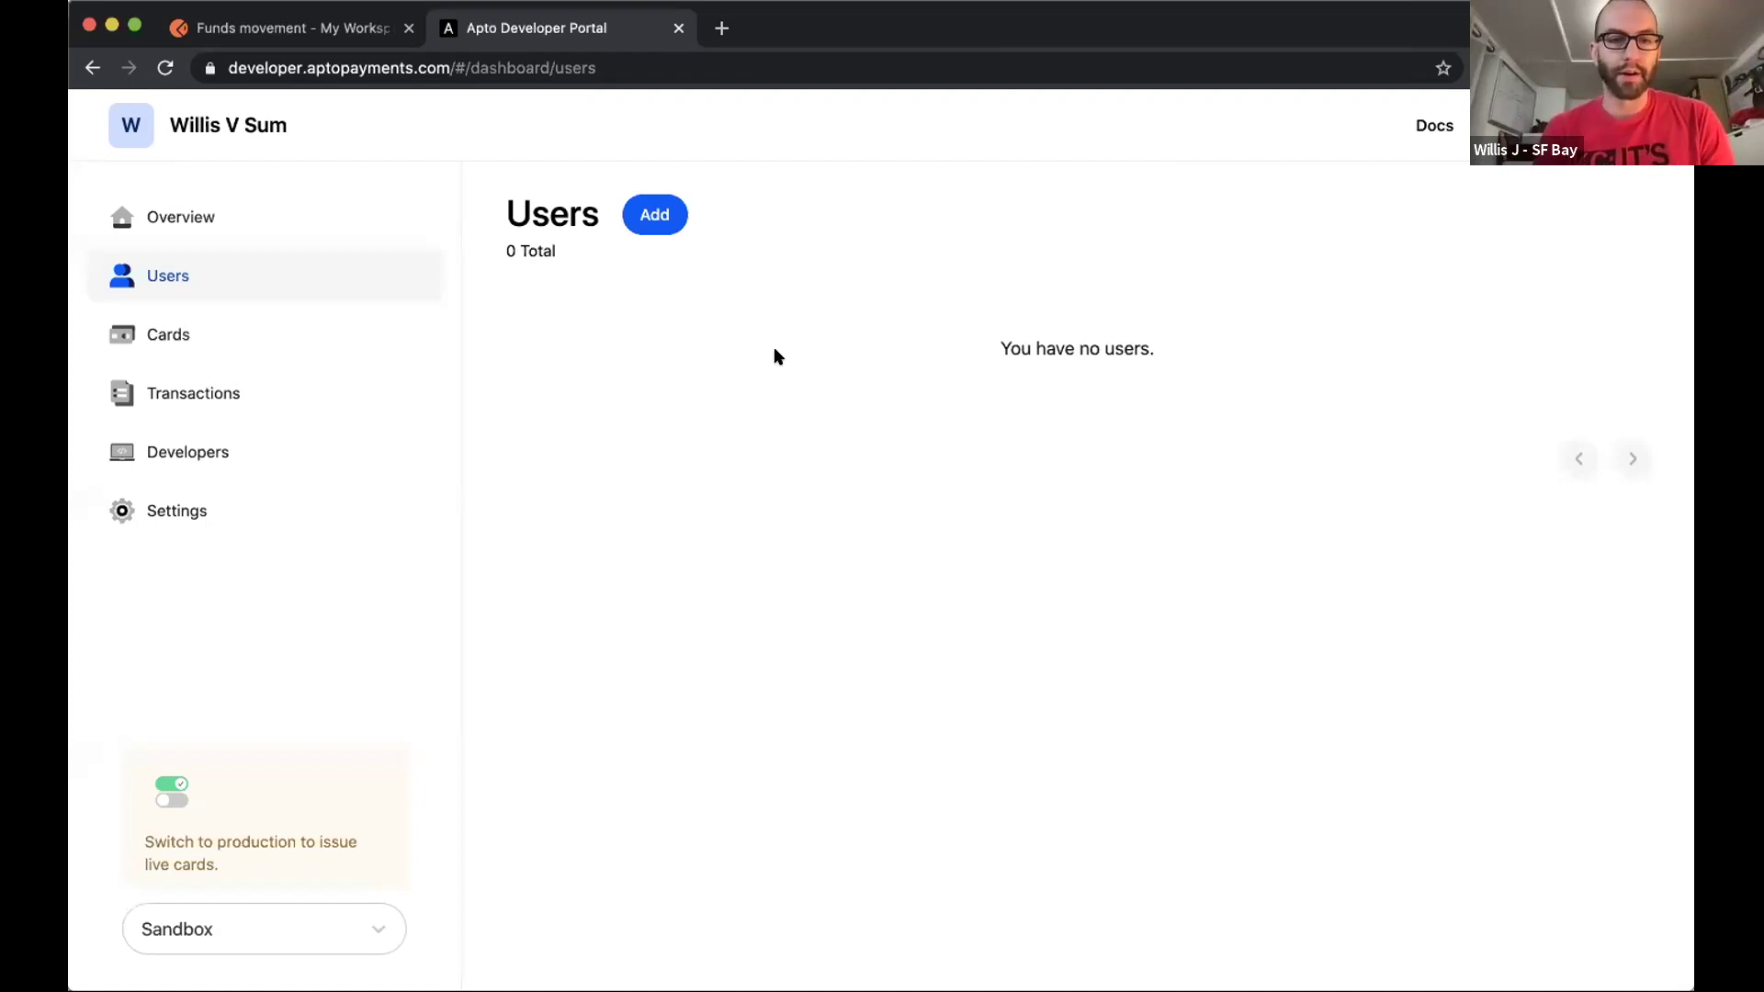
Reload the Users page, check Transactions and Cards, and return to Users.
key(super+r)
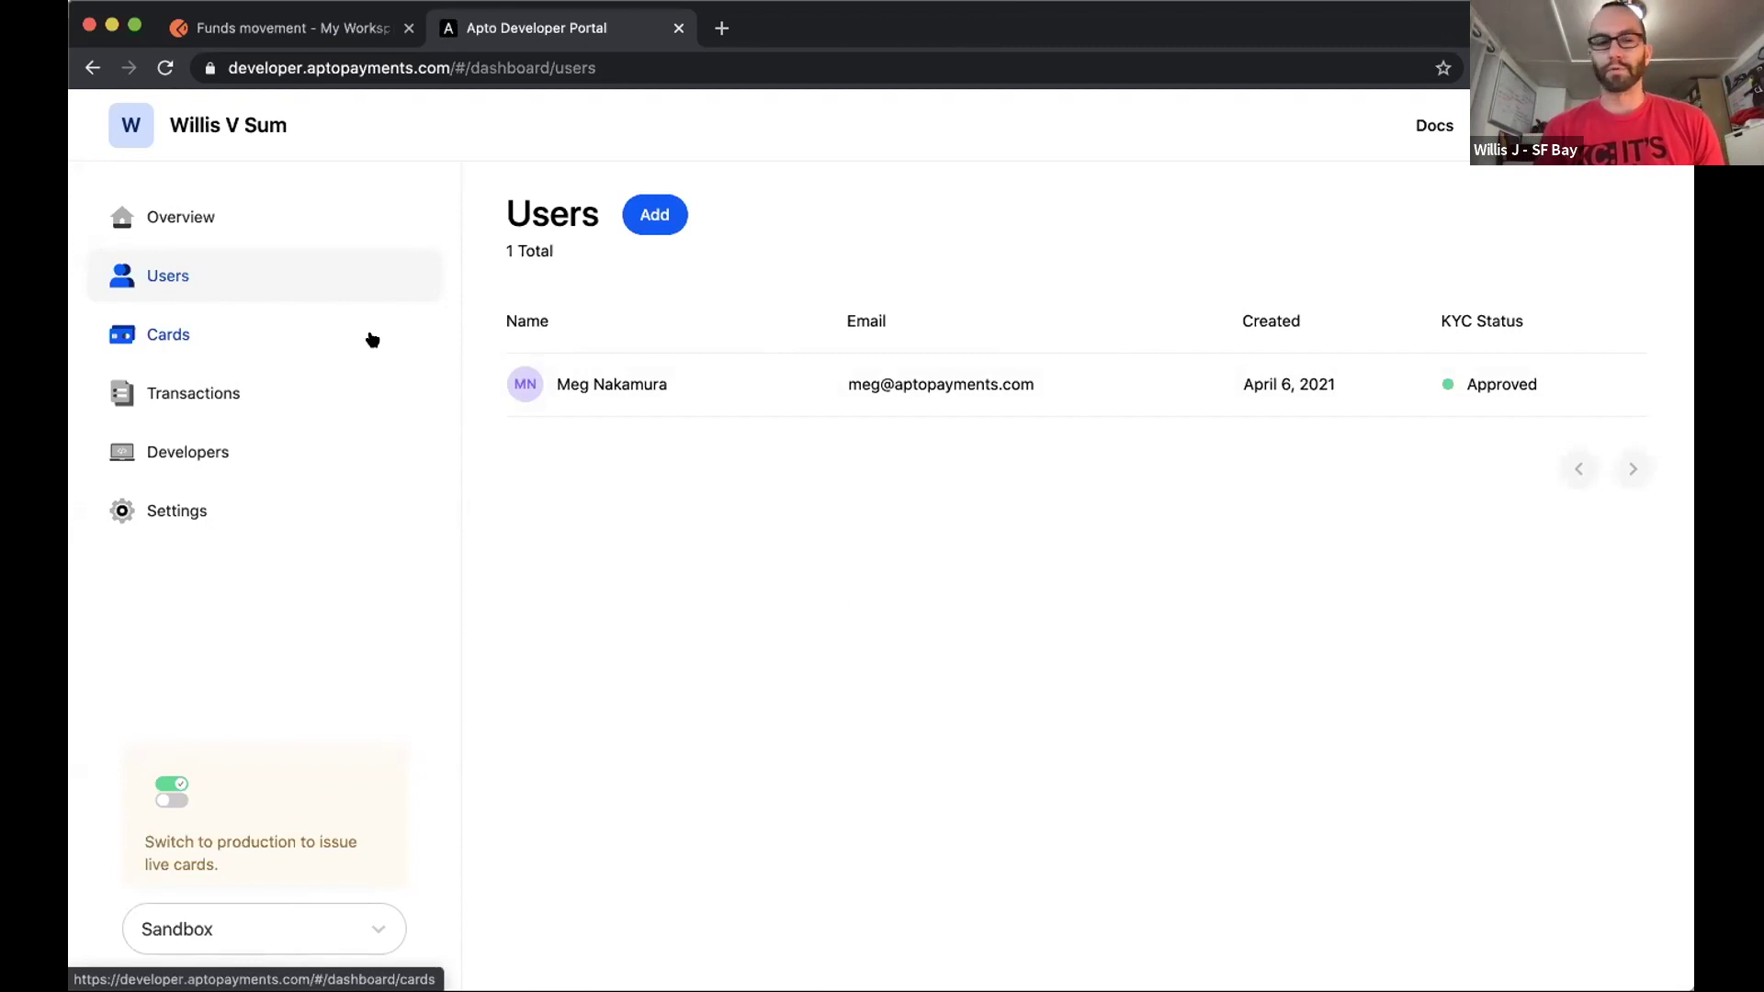
click(288, 384)
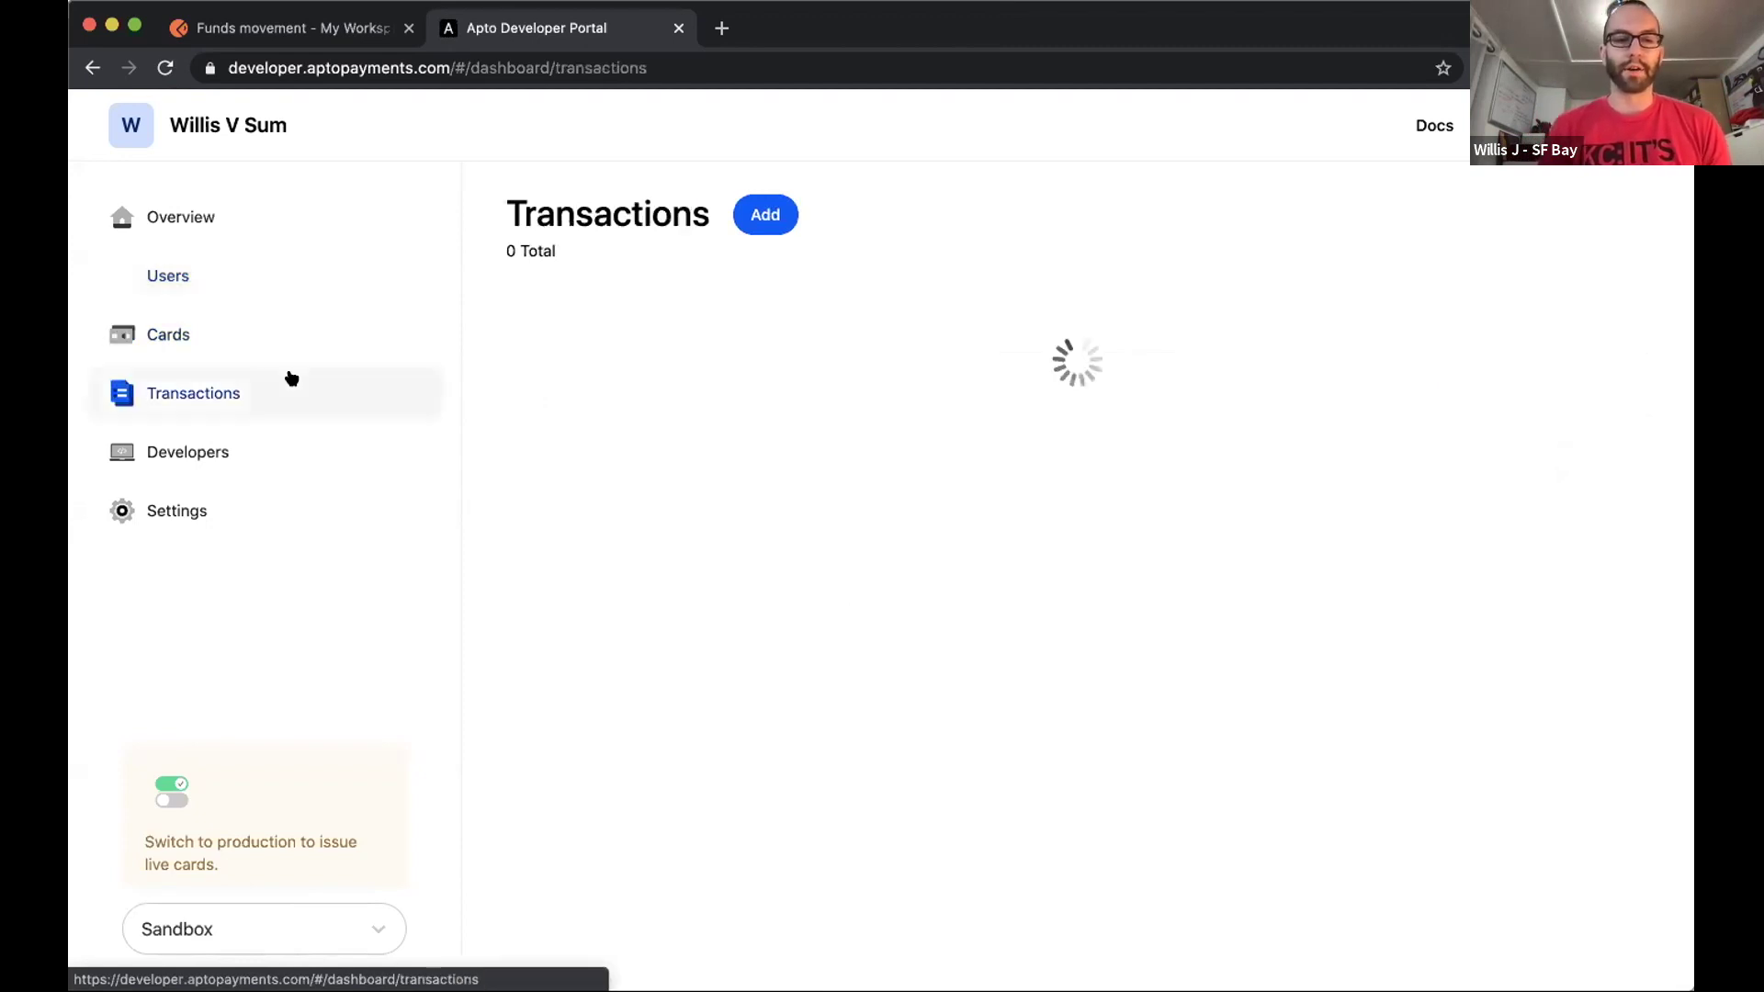
click(287, 323)
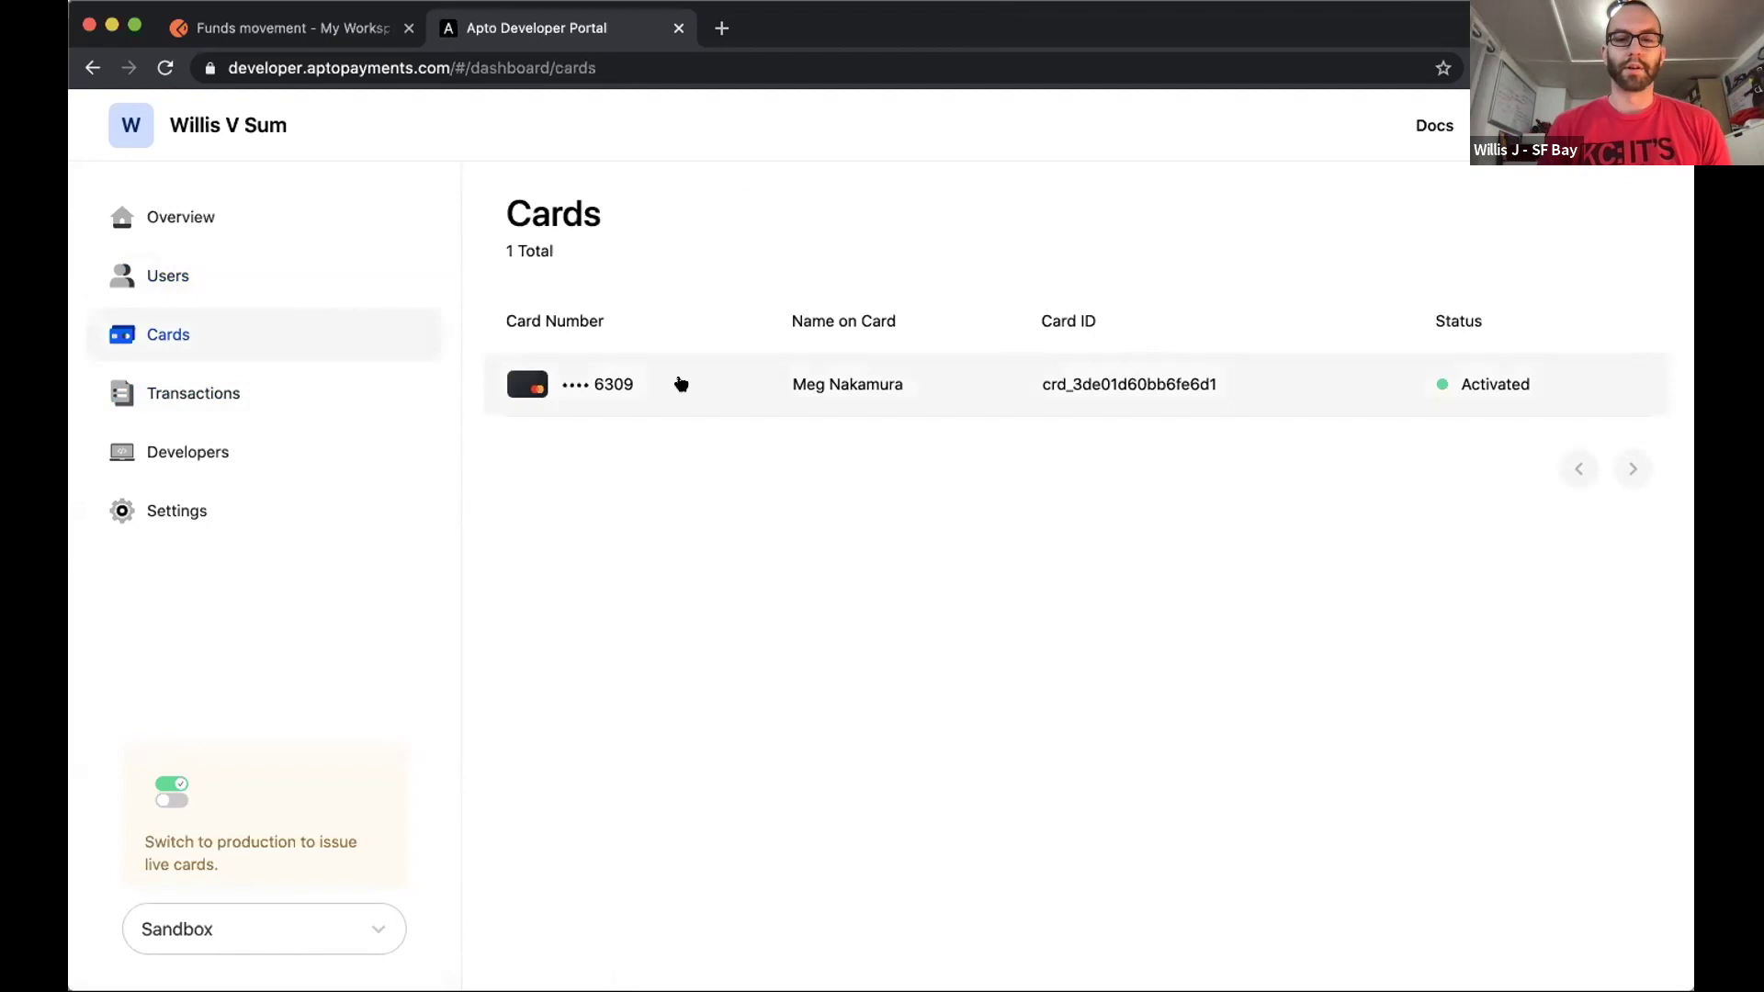
click(339, 290)
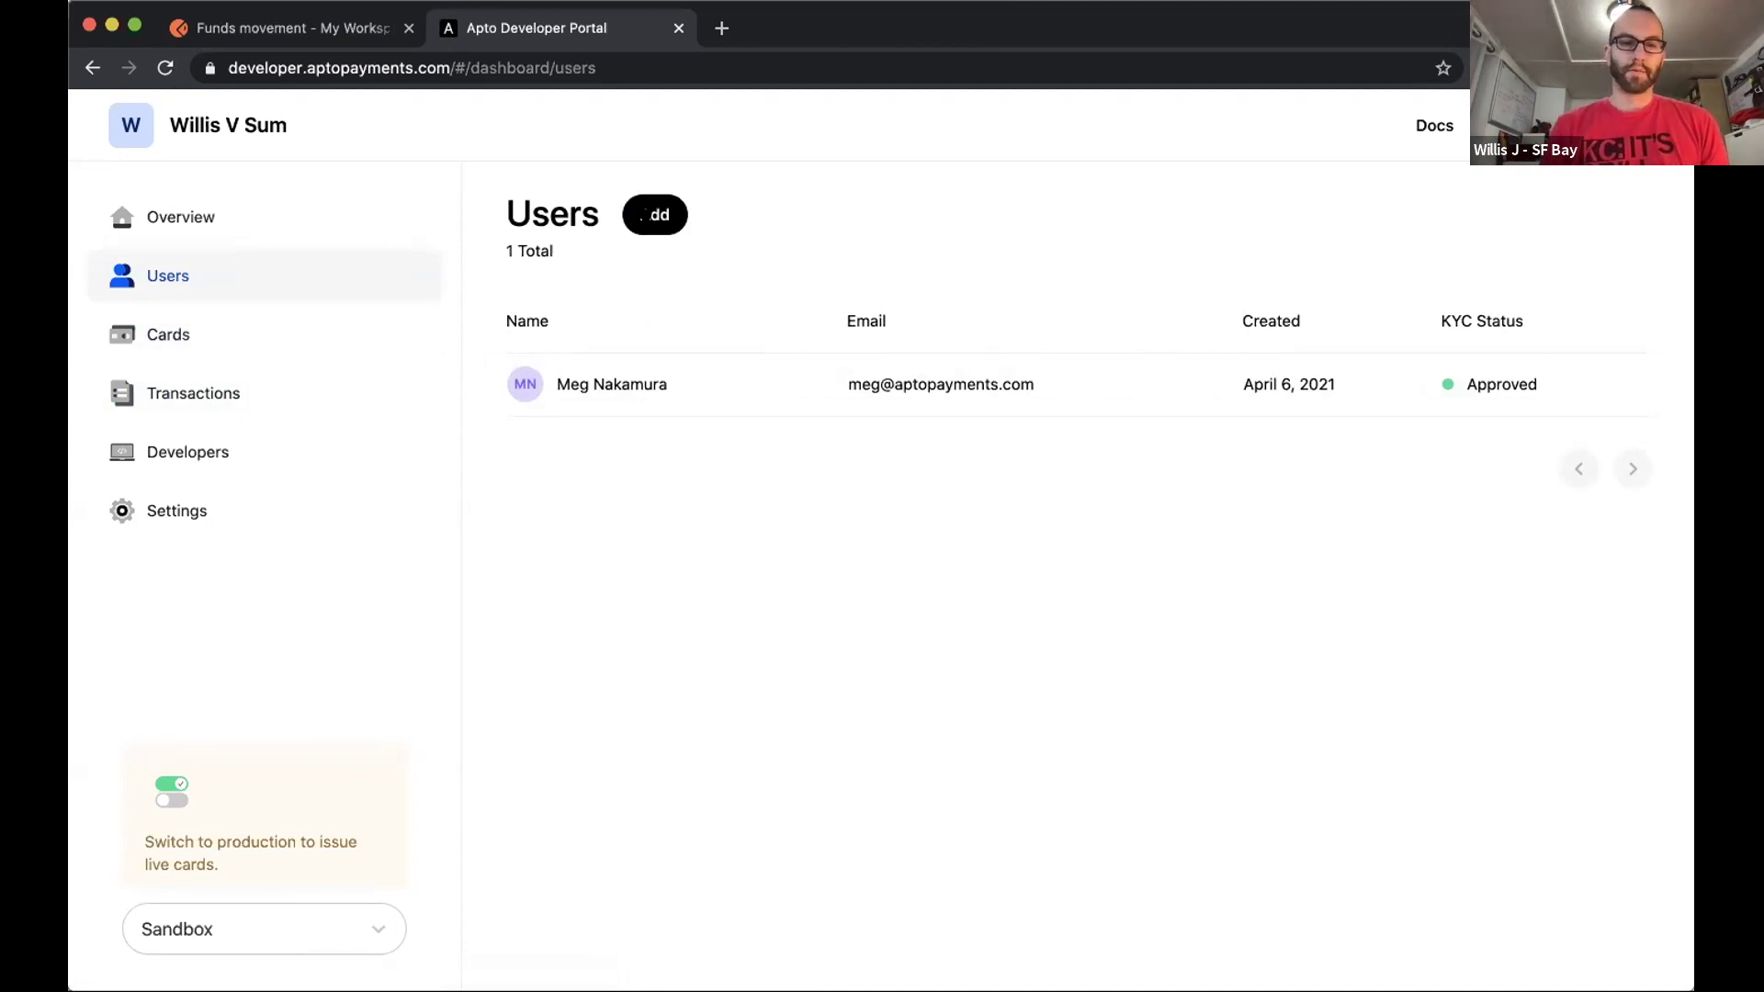
Switch the environment to Production and start the Instant Issuance application, confirming the notice.
click(335, 923)
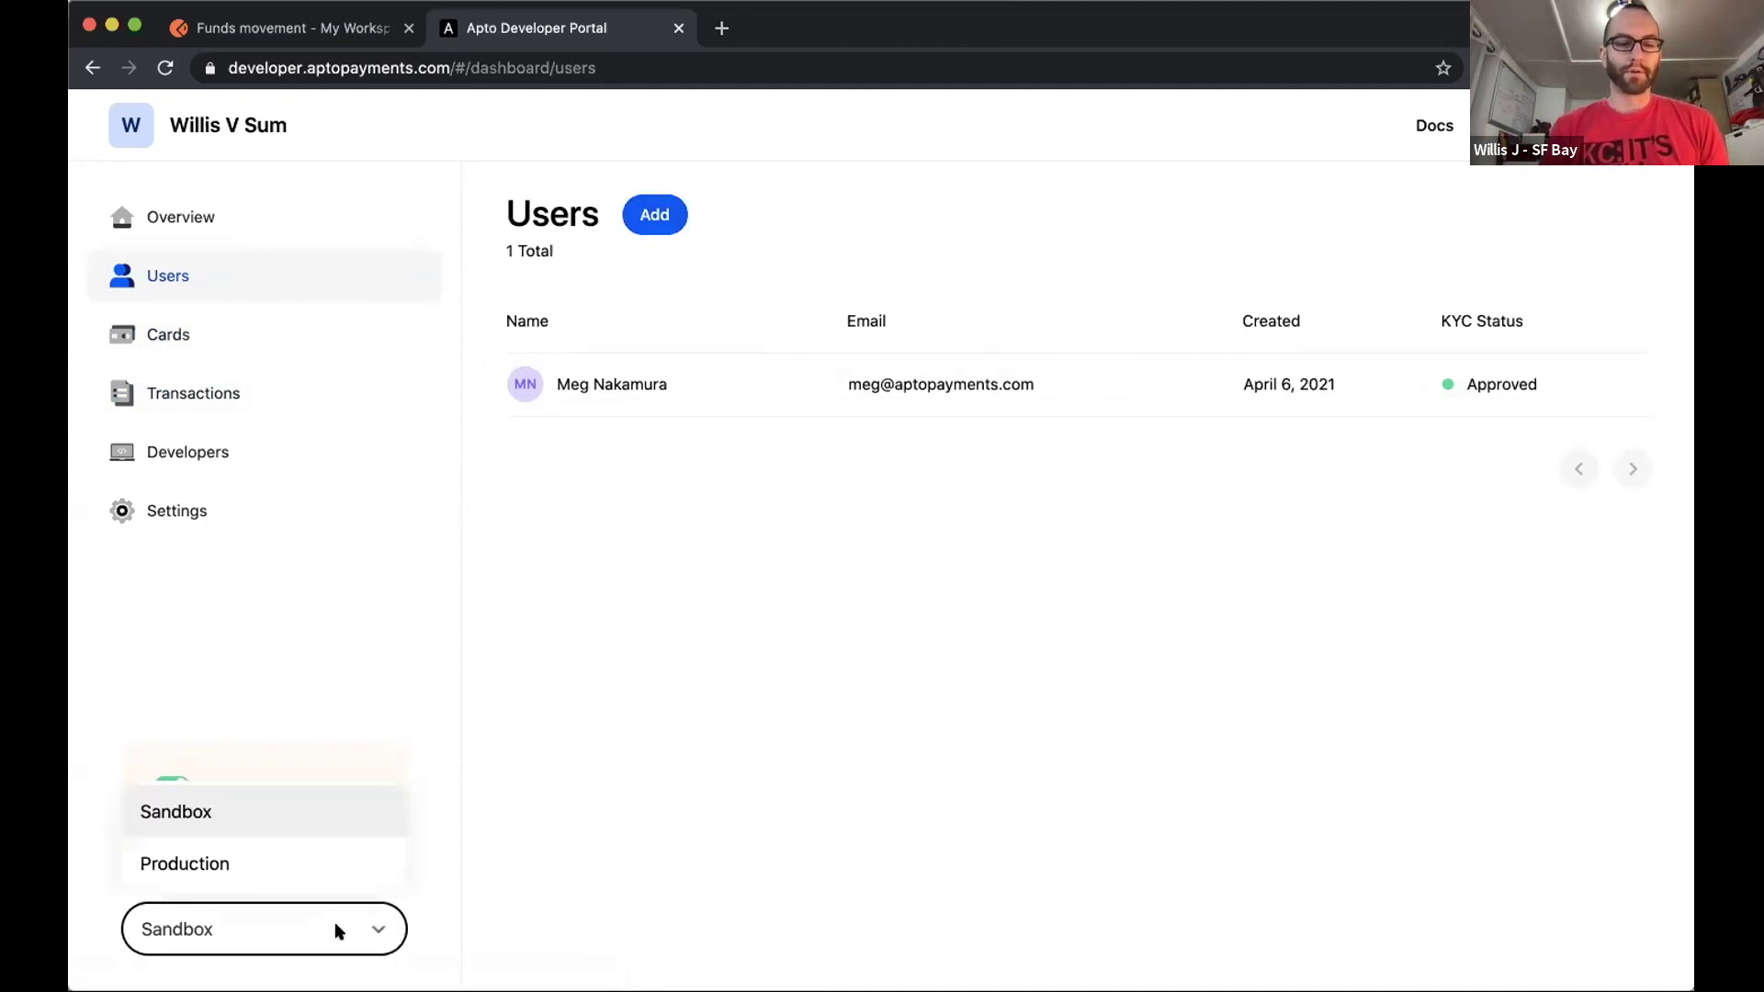
click(321, 869)
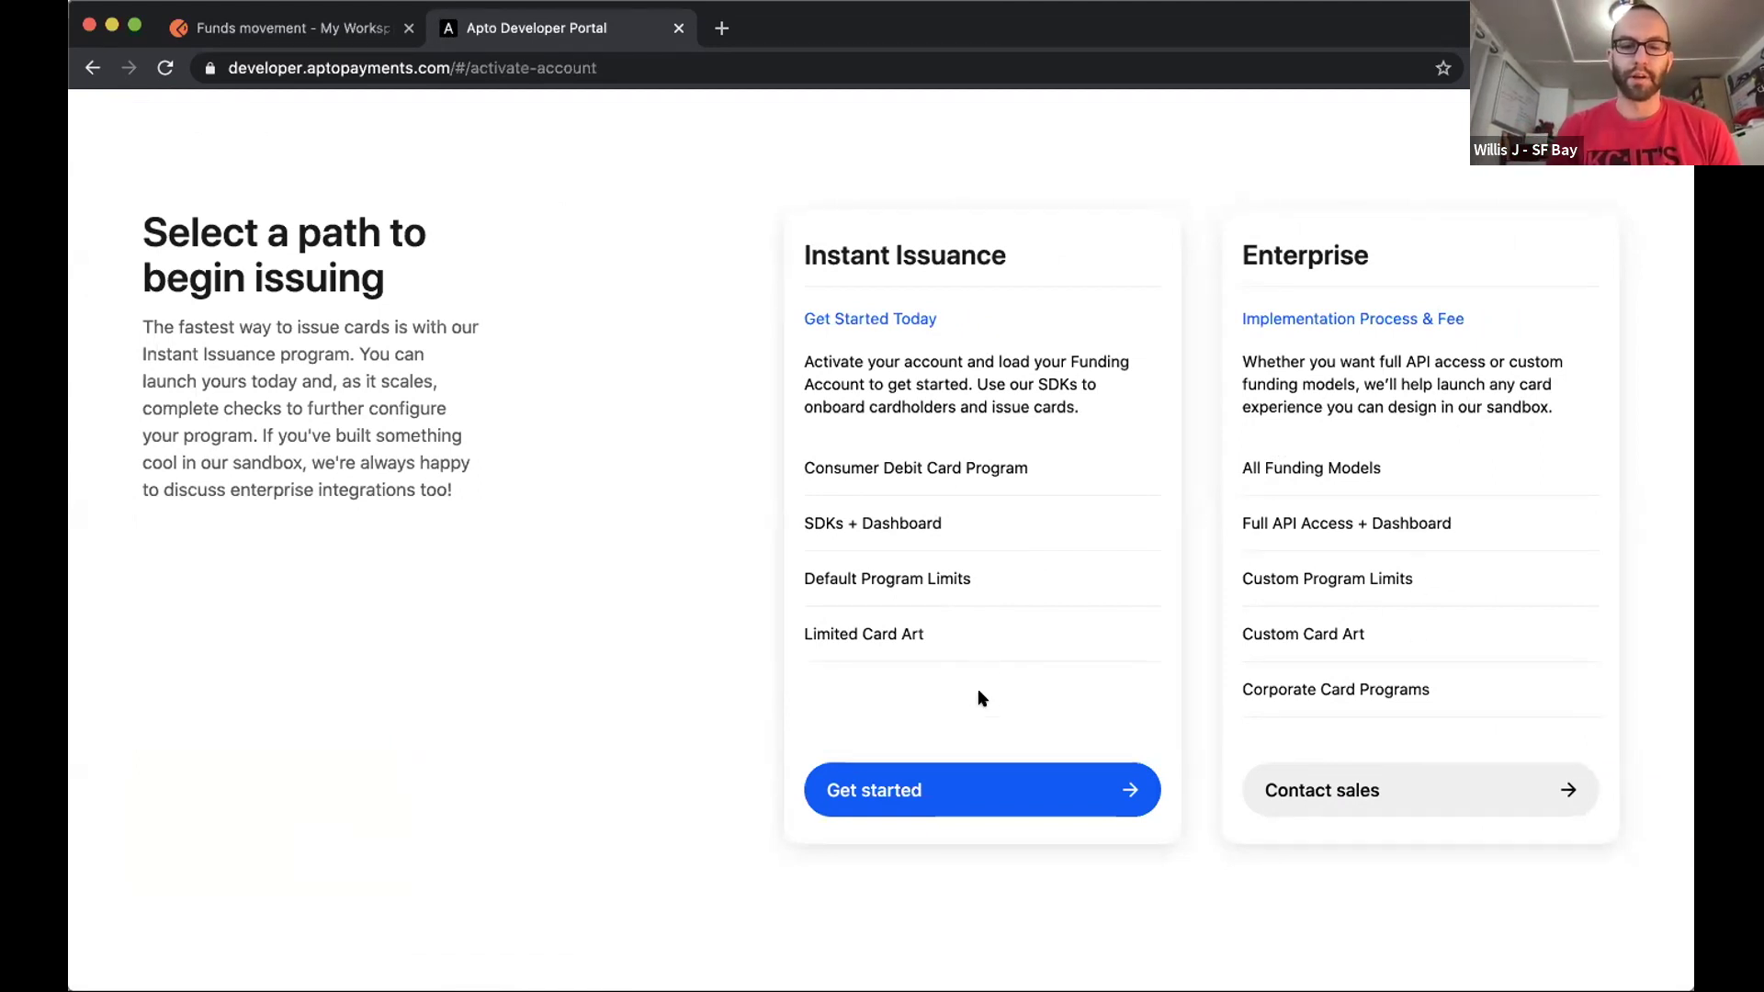
click(982, 790)
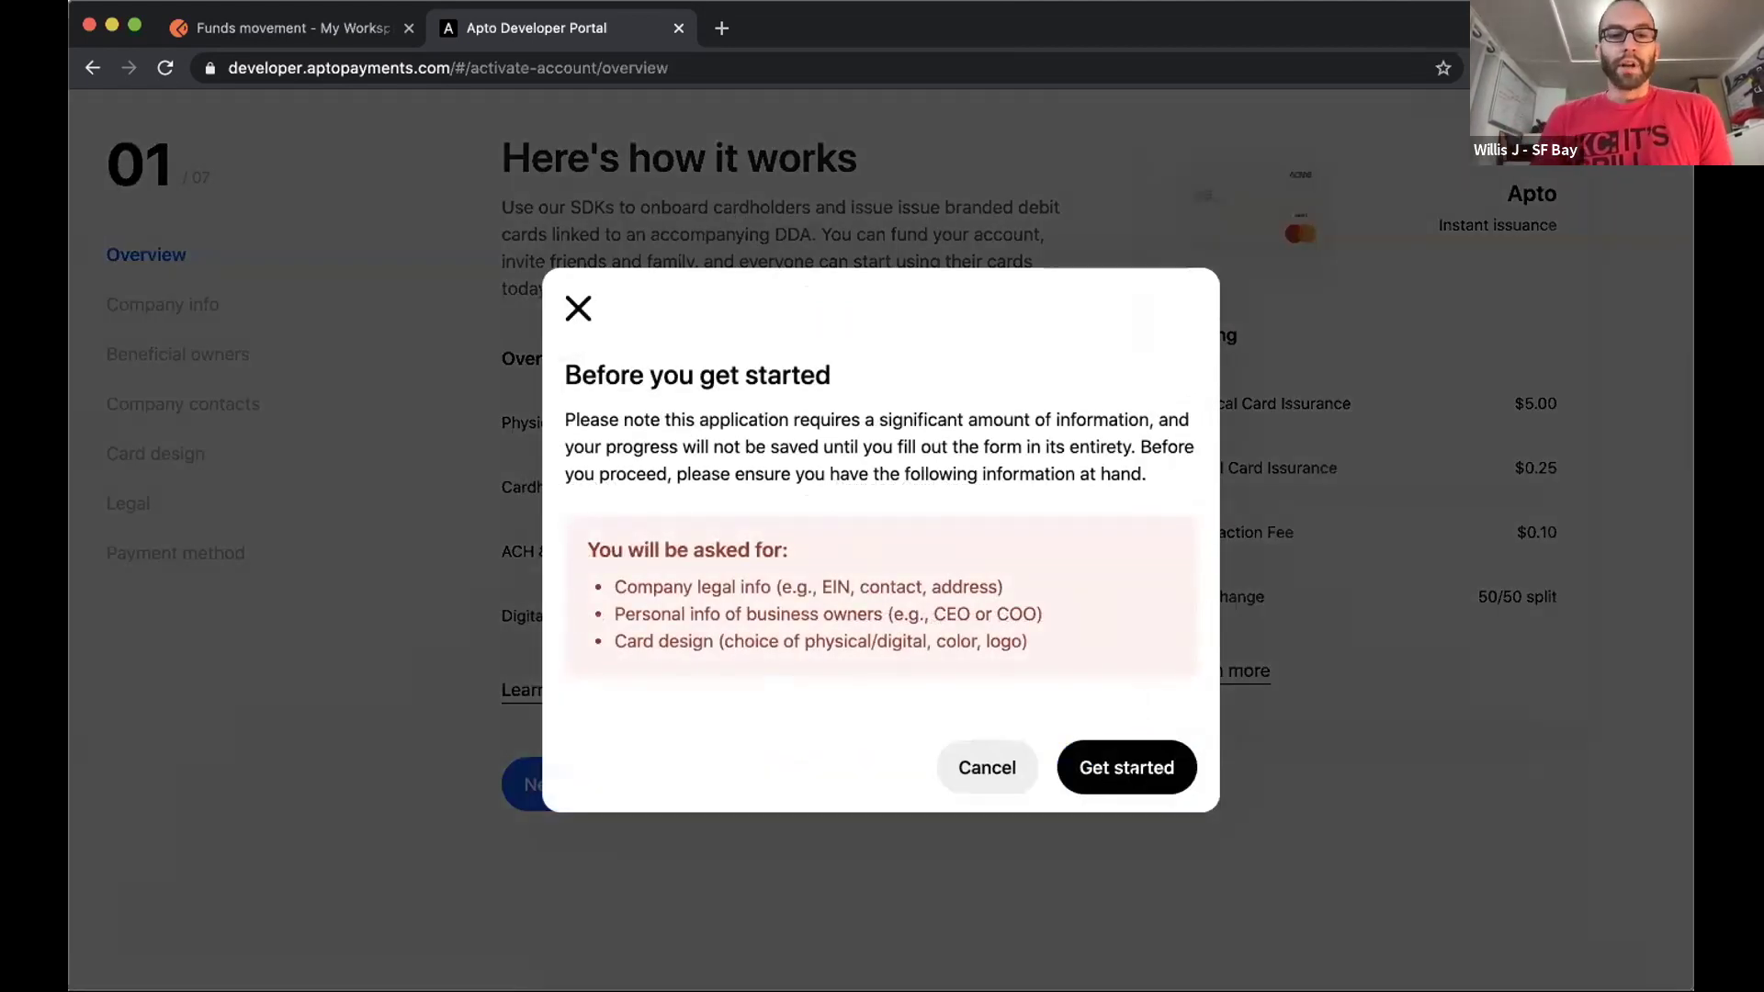
click(1116, 784)
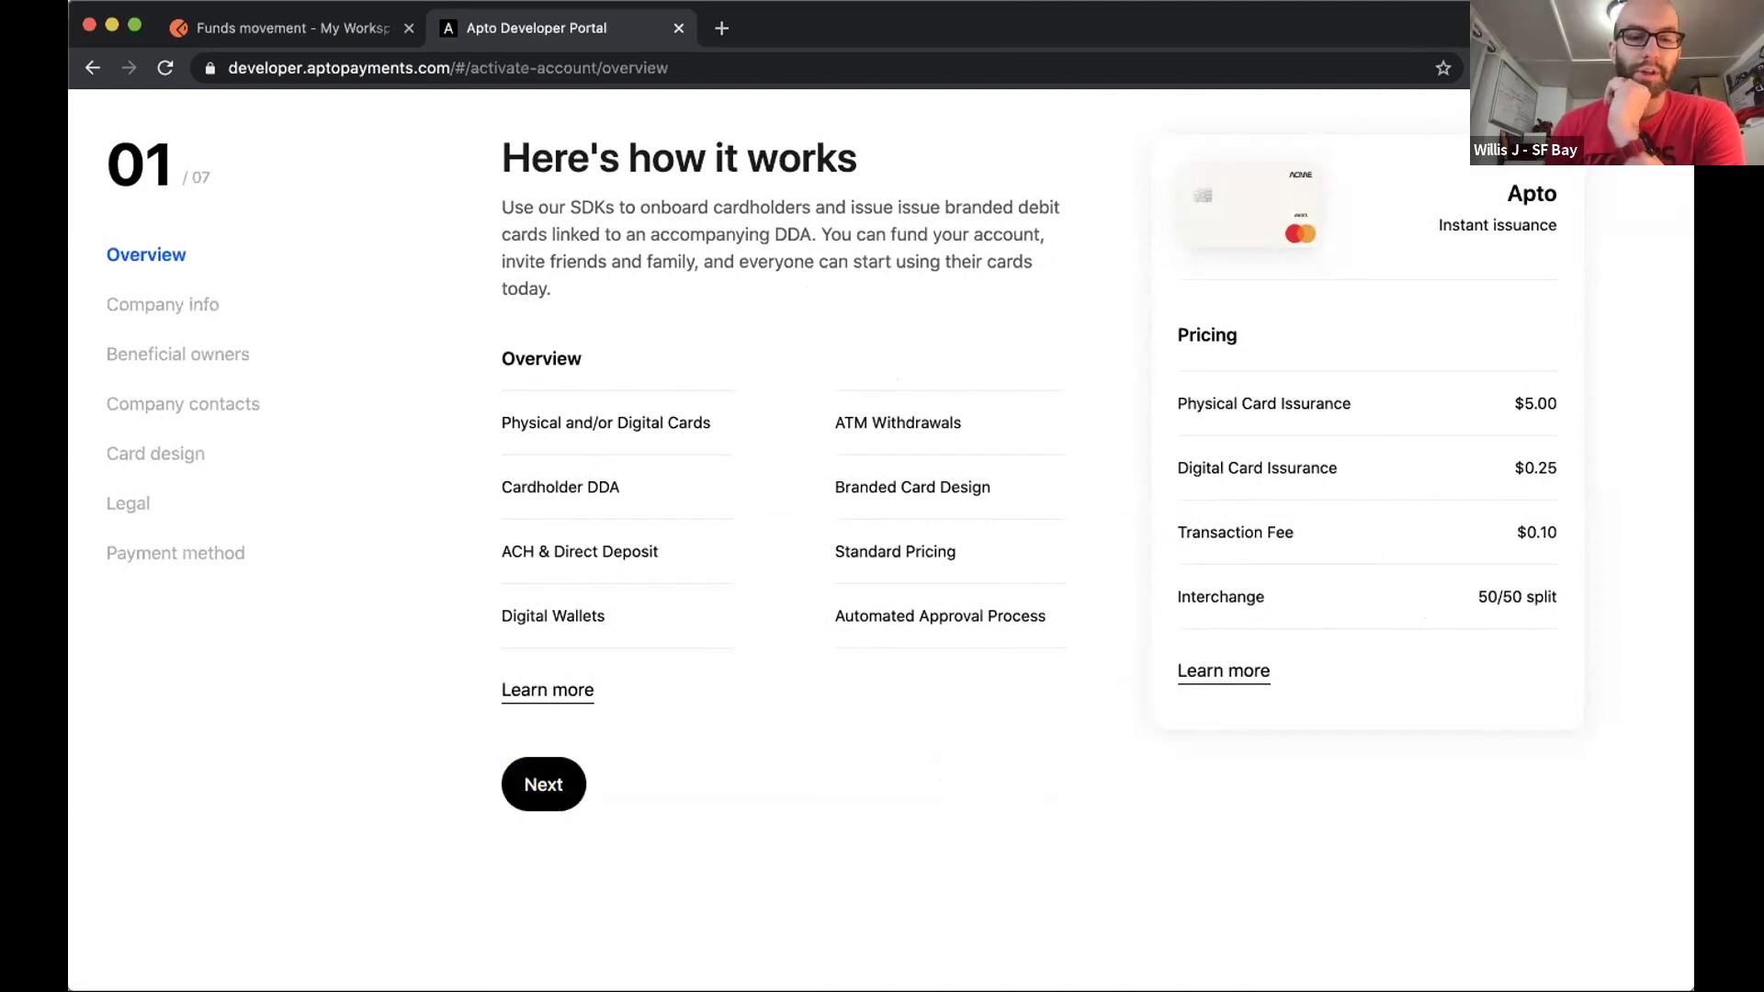
Submit company info: website aptopaymentstest.com, legal name Apto Test, a nine-digit tax ID, description 'A cool idea'.
click(532, 783)
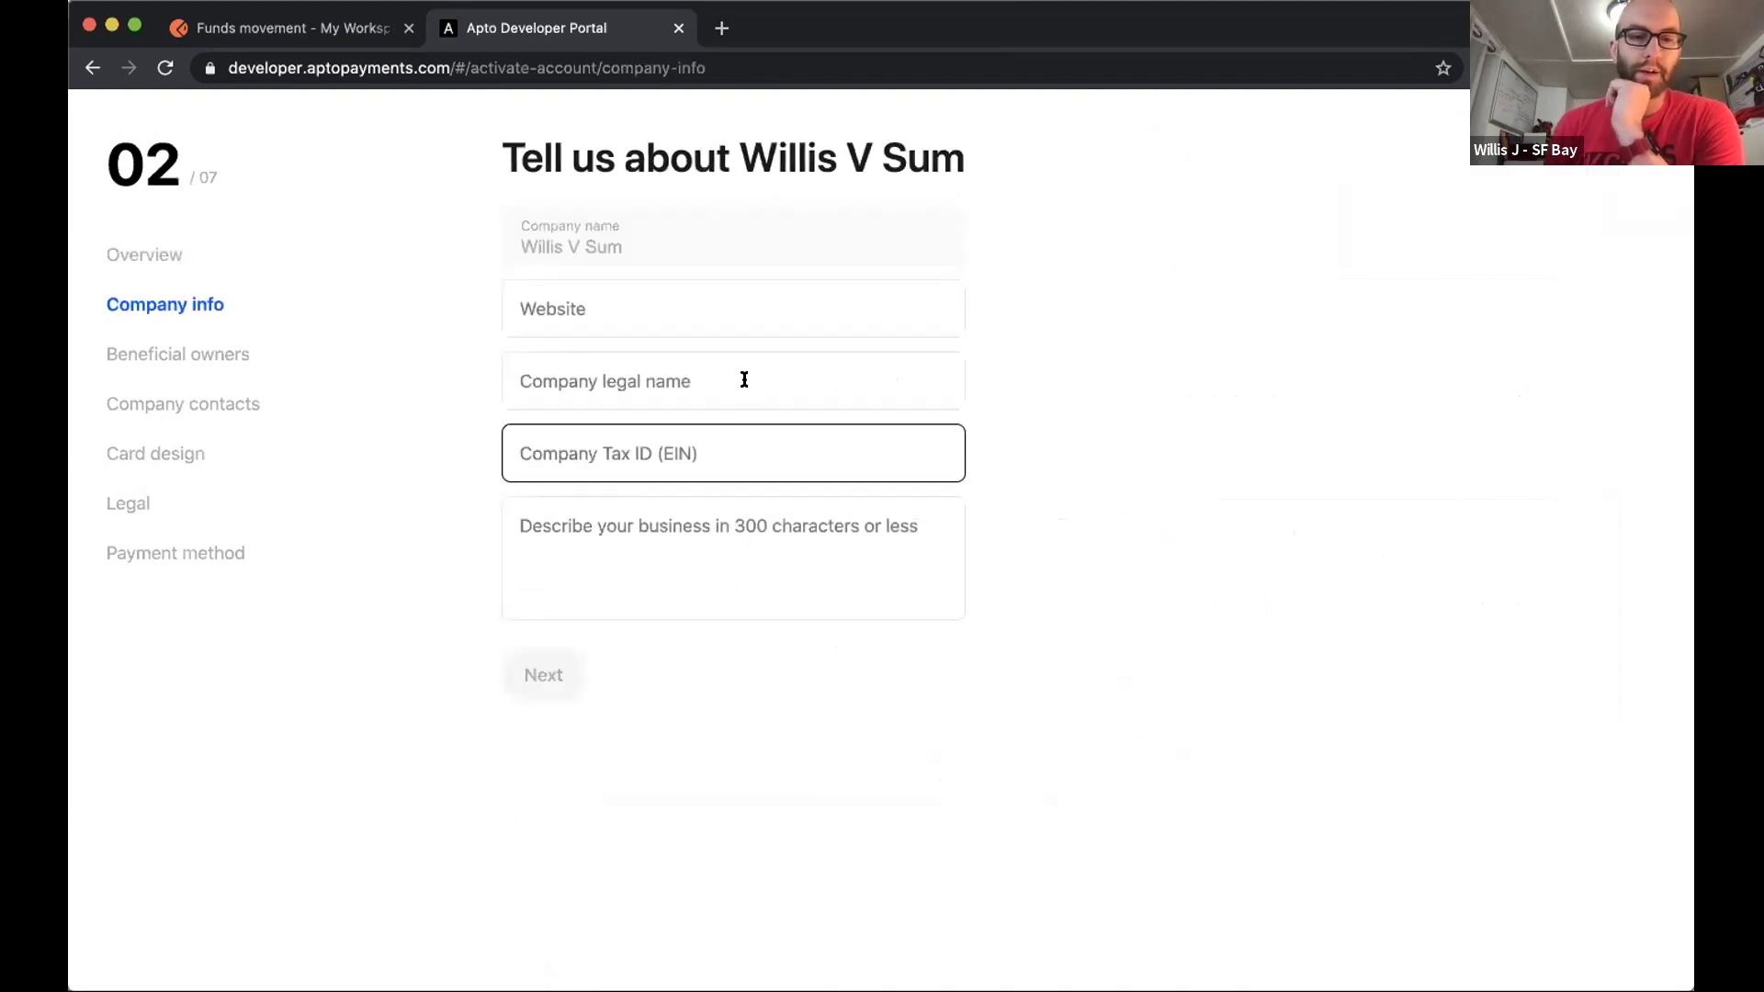
click(737, 307)
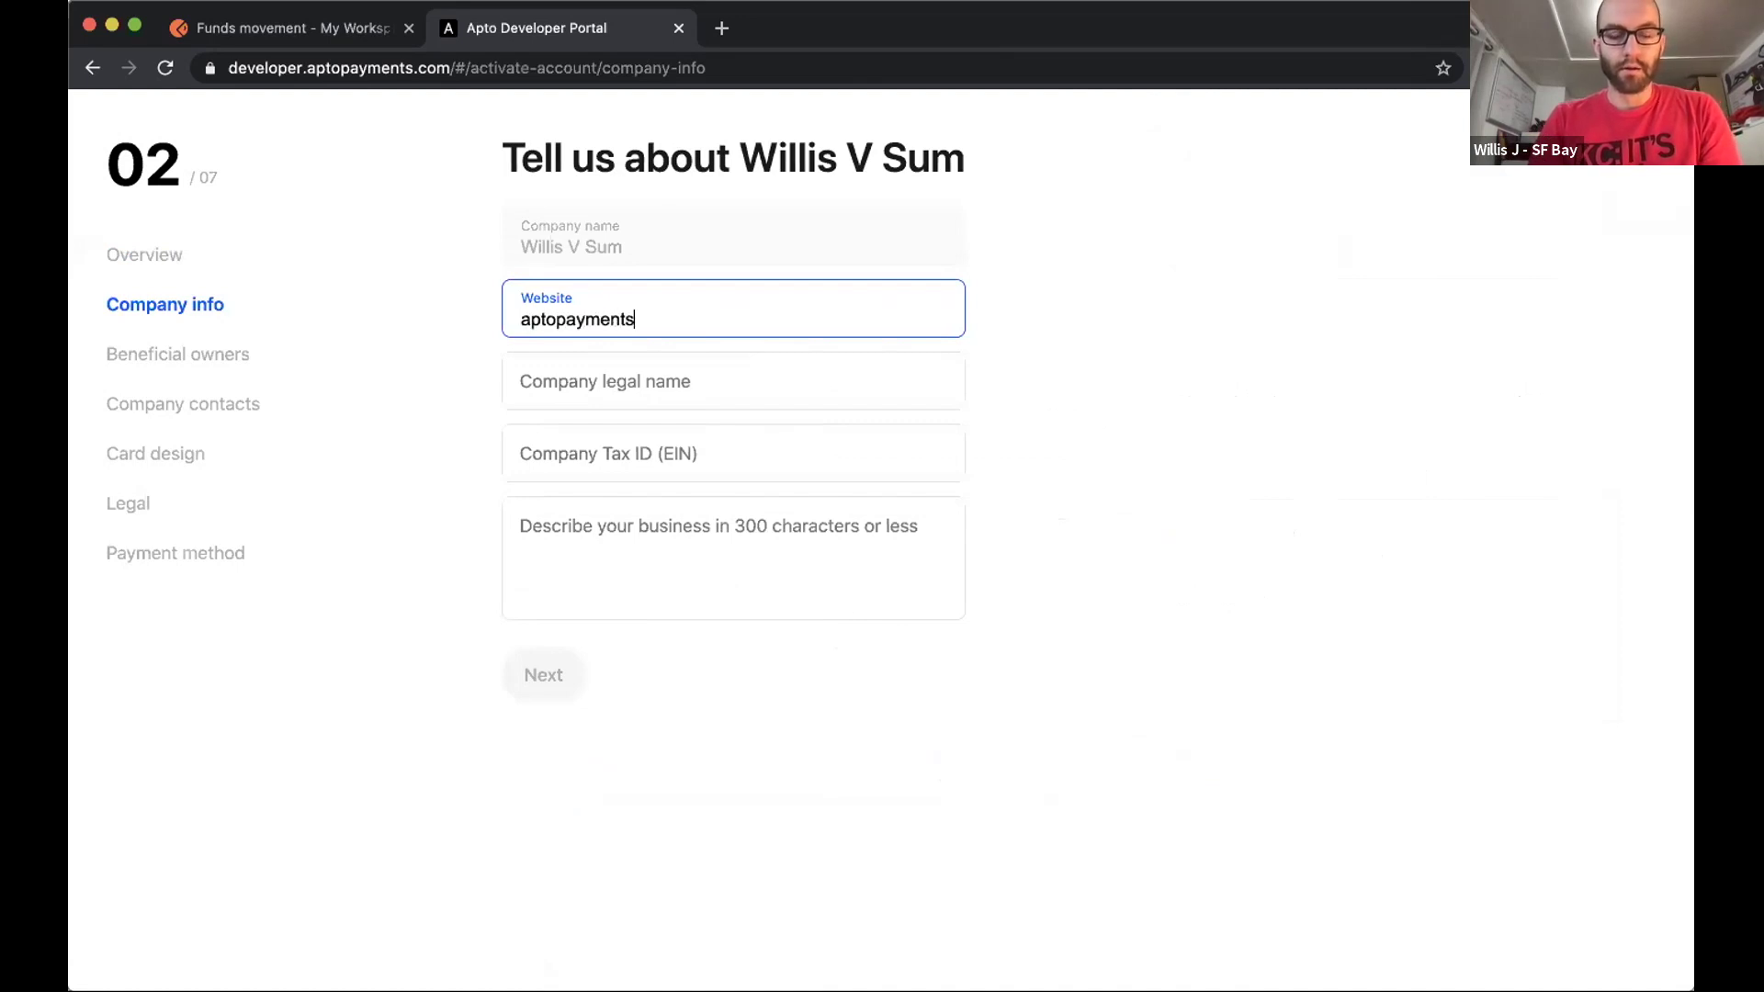
text(aptopaymentstest.com)
key(Tab)
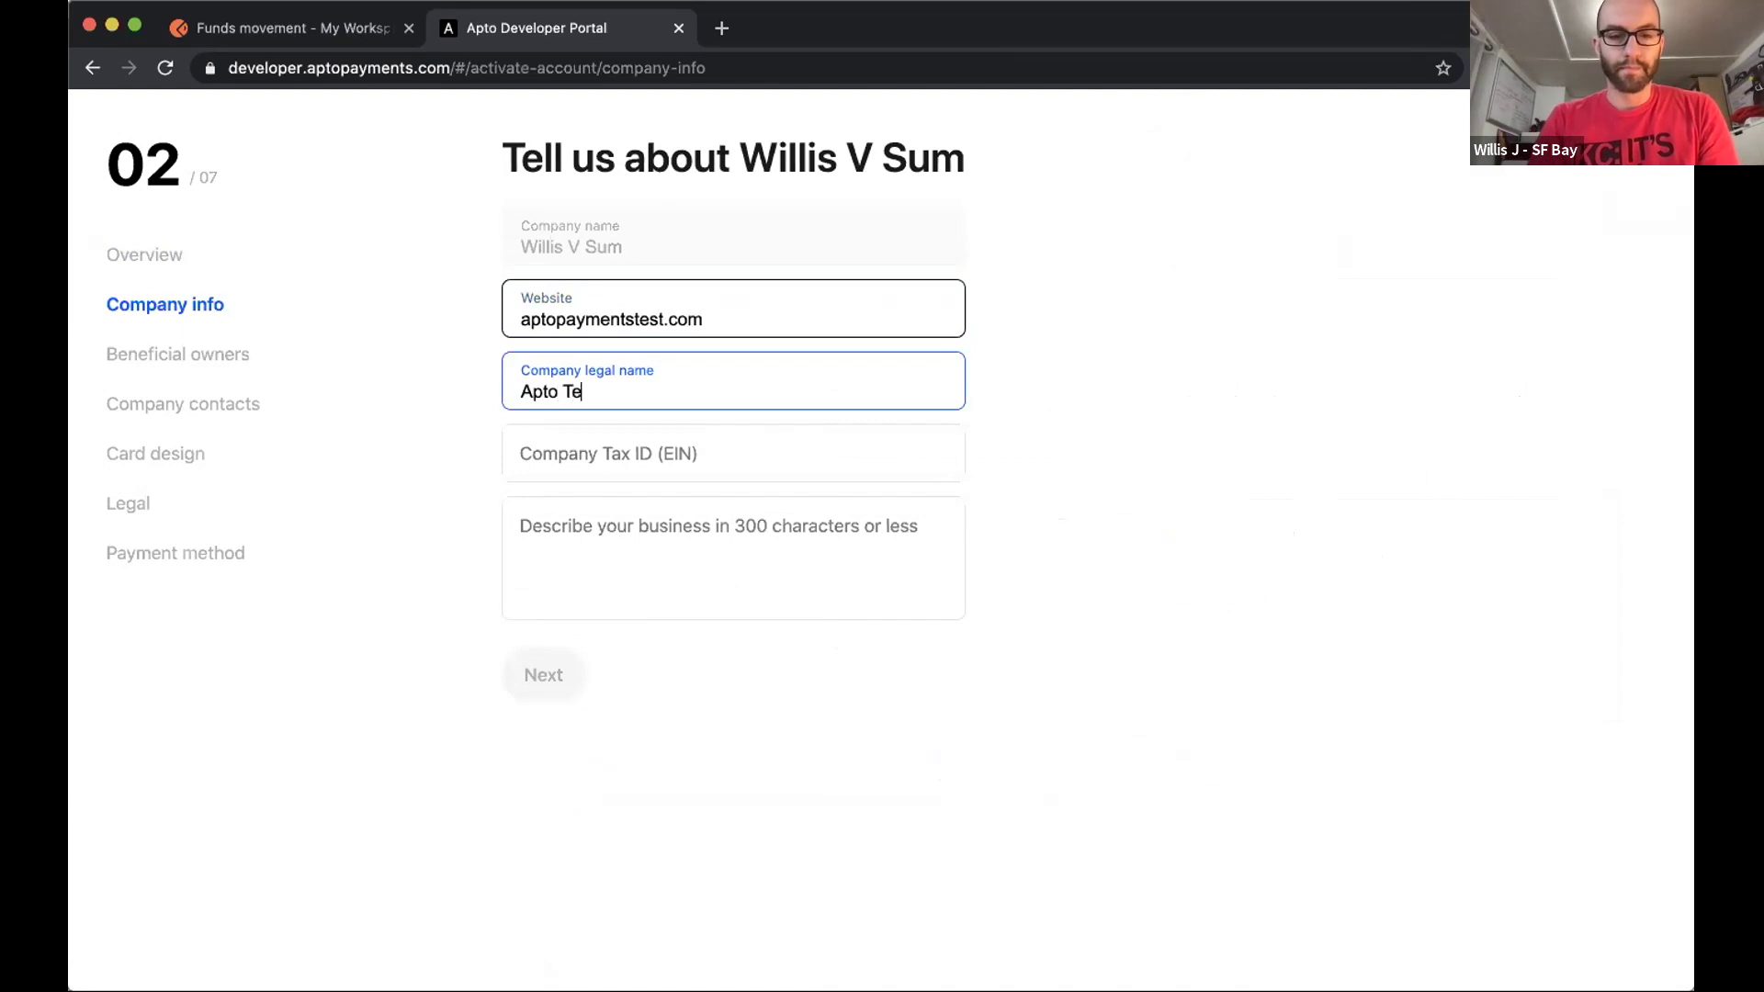
key(Tab)
text(12)
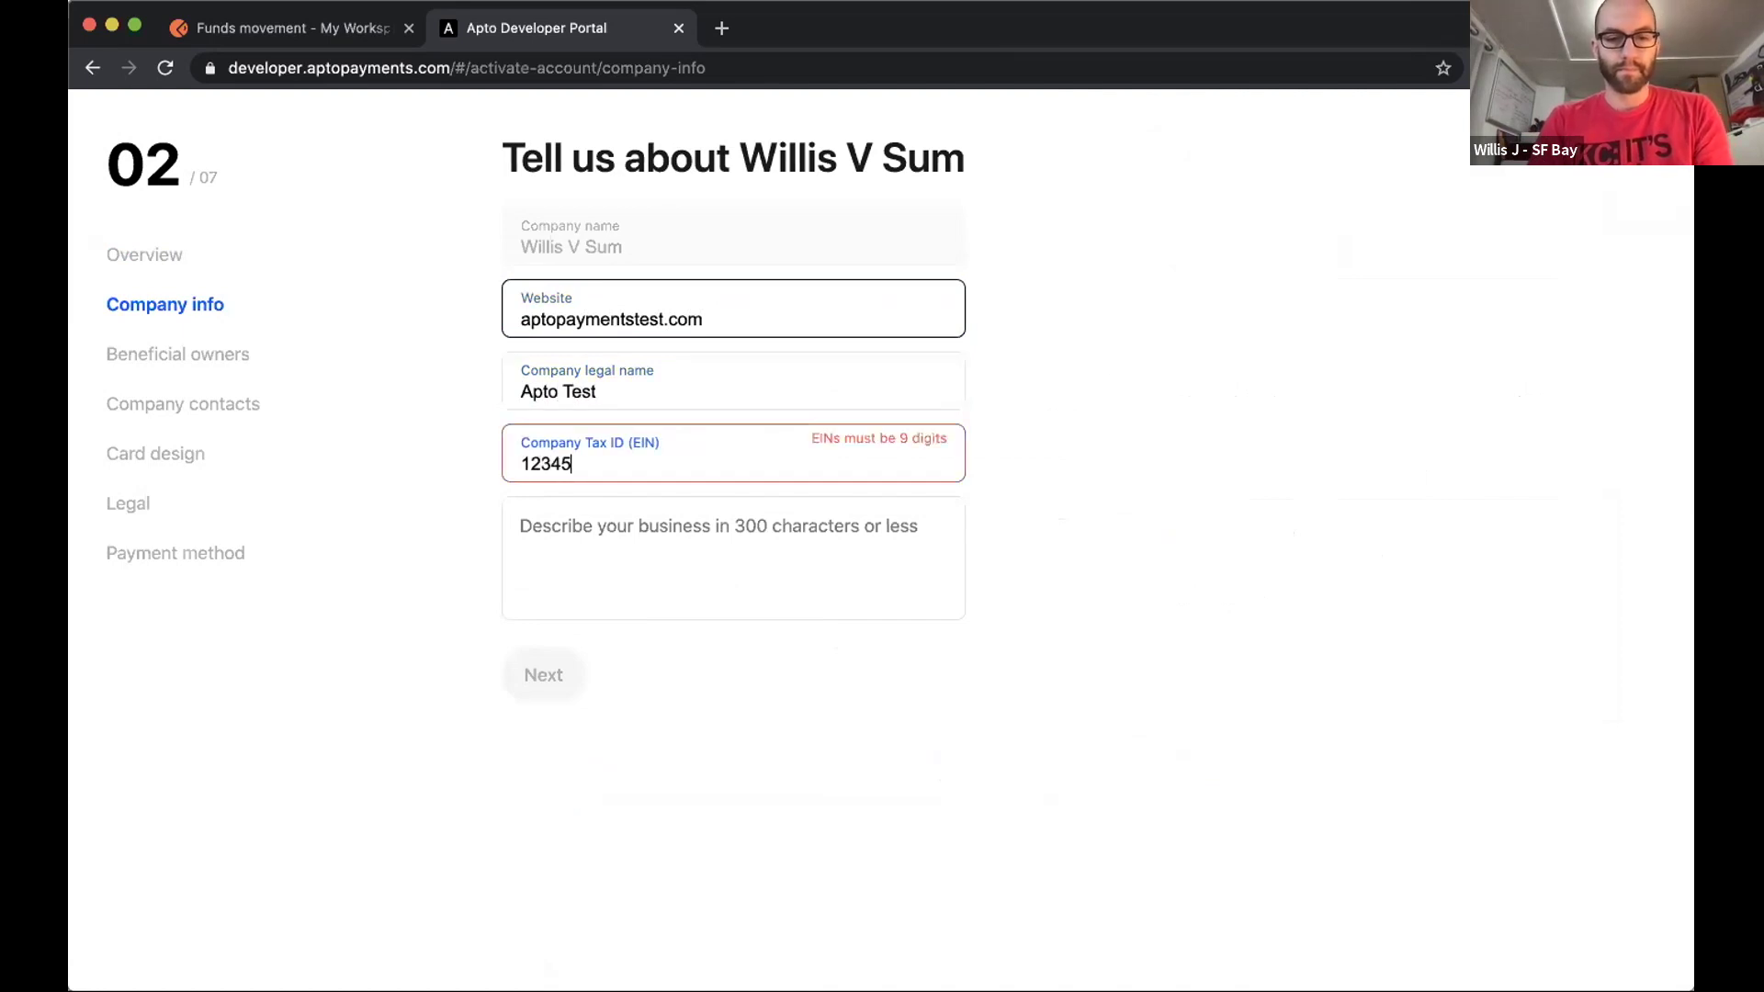
text(3455677)
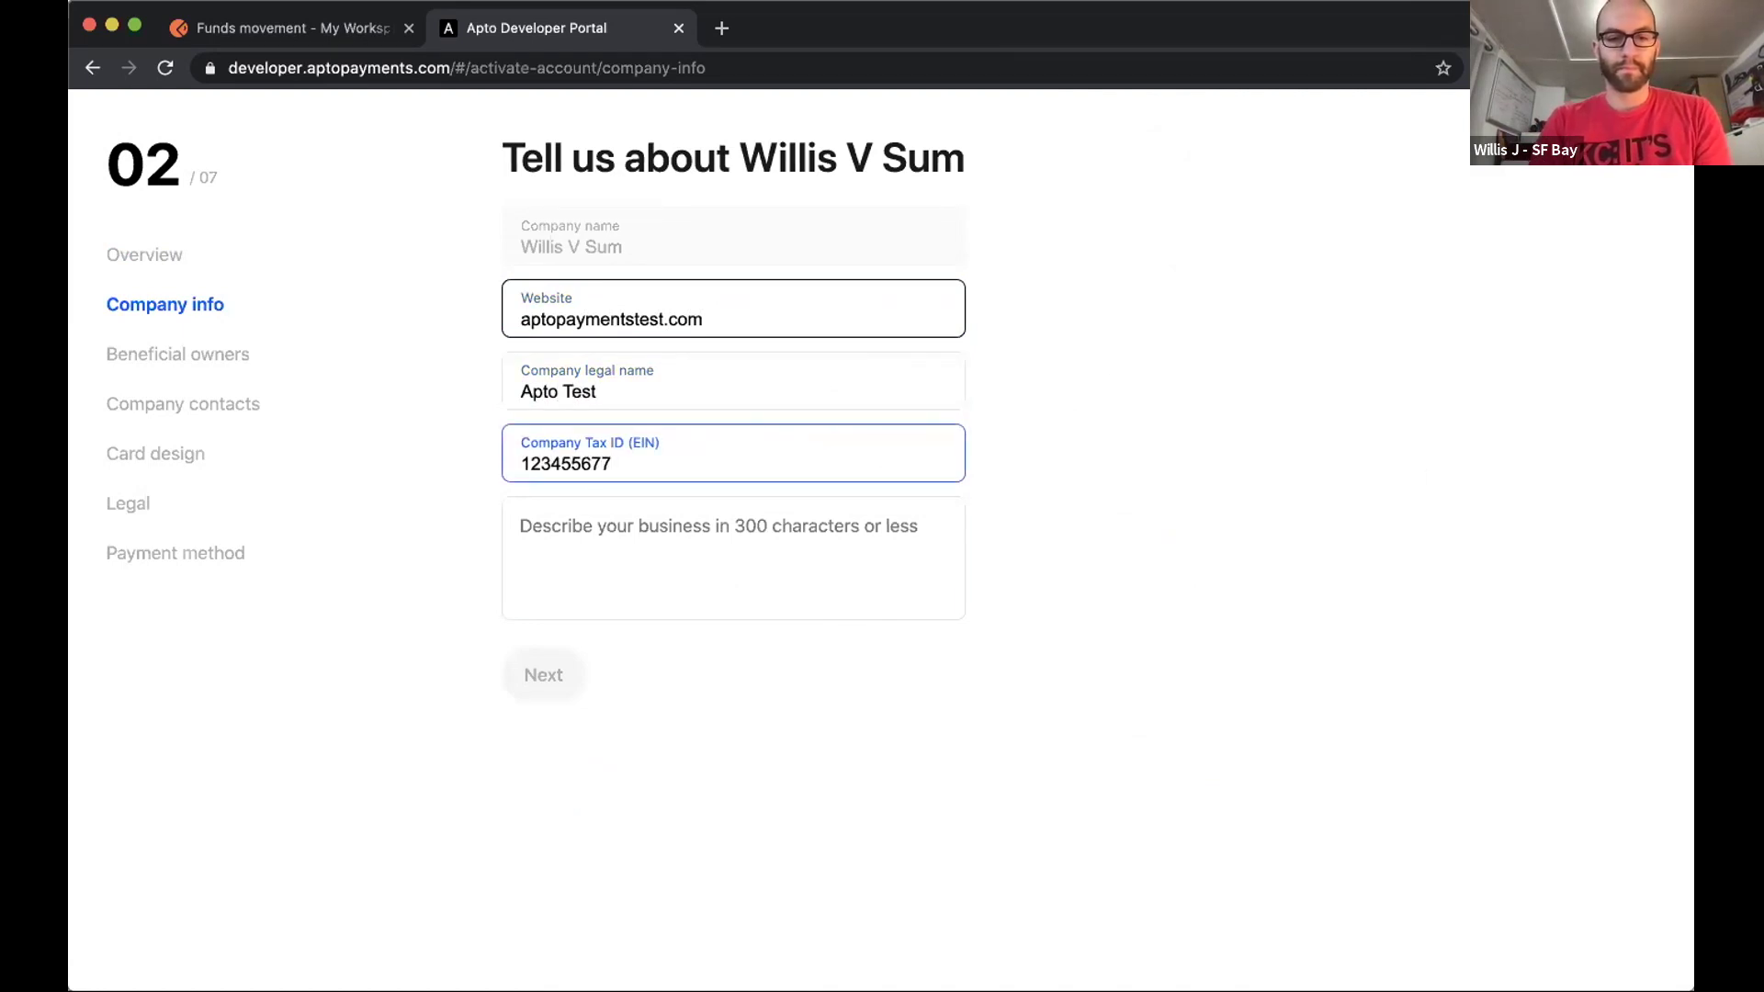
key(Tab)
text(A c)
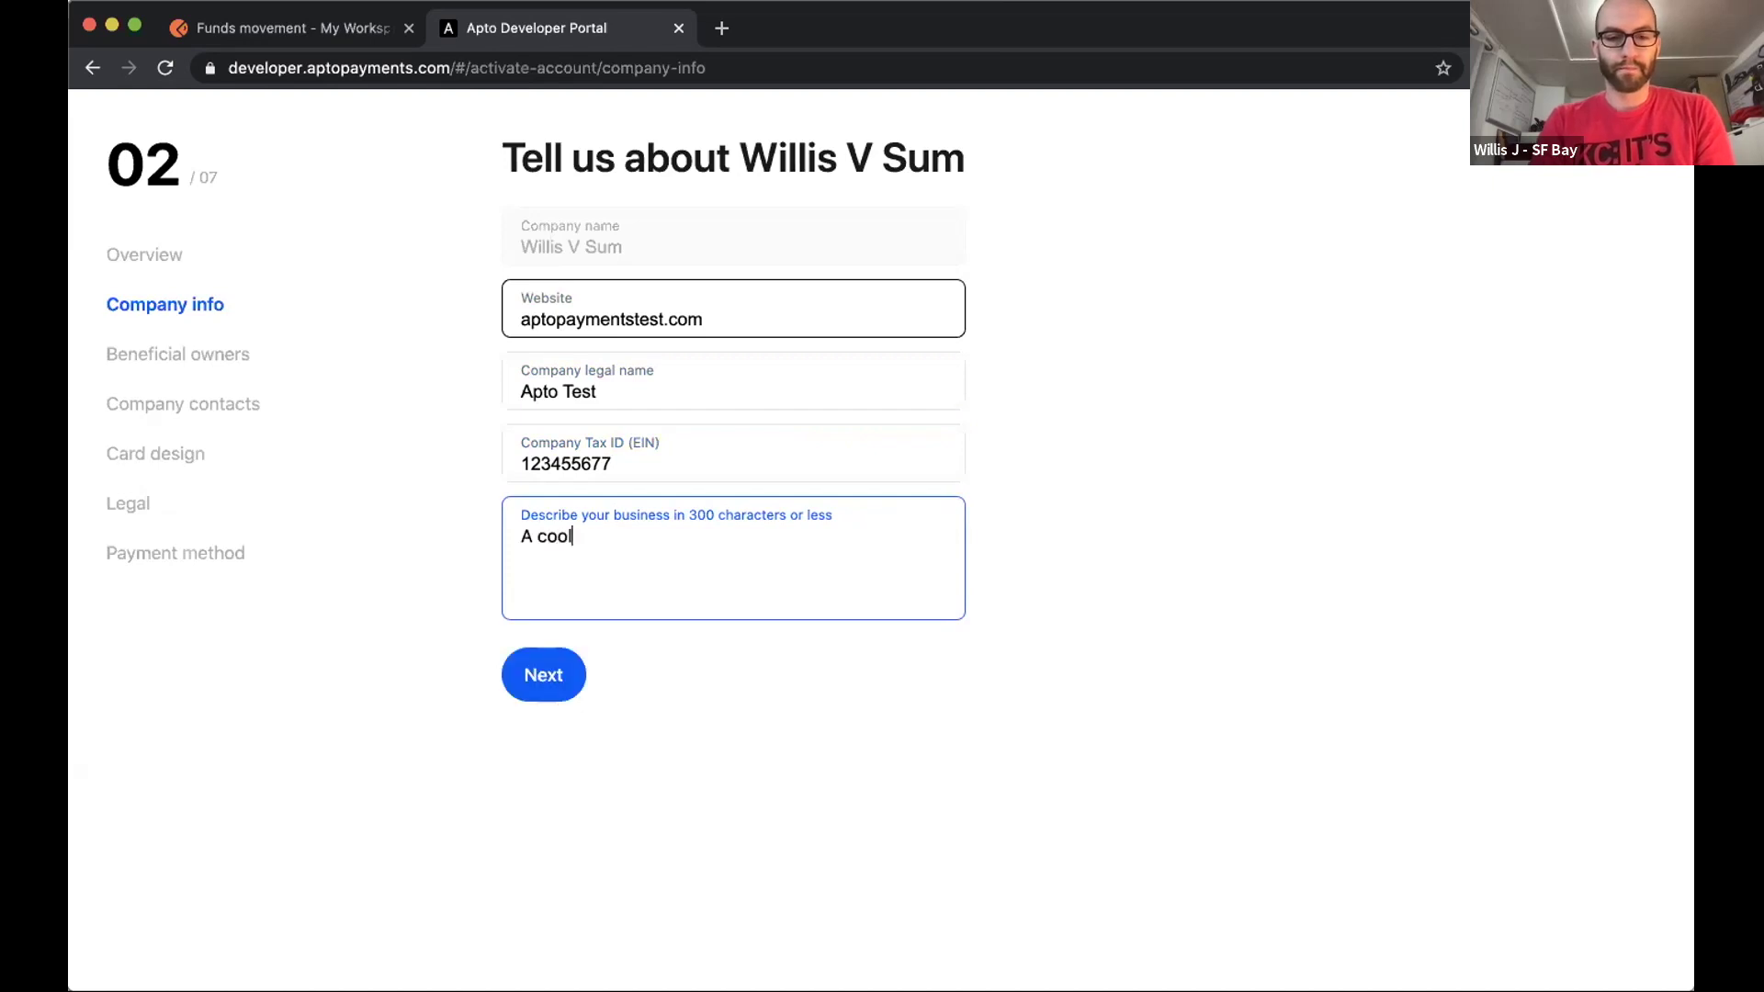
text(ool idea)
click(533, 689)
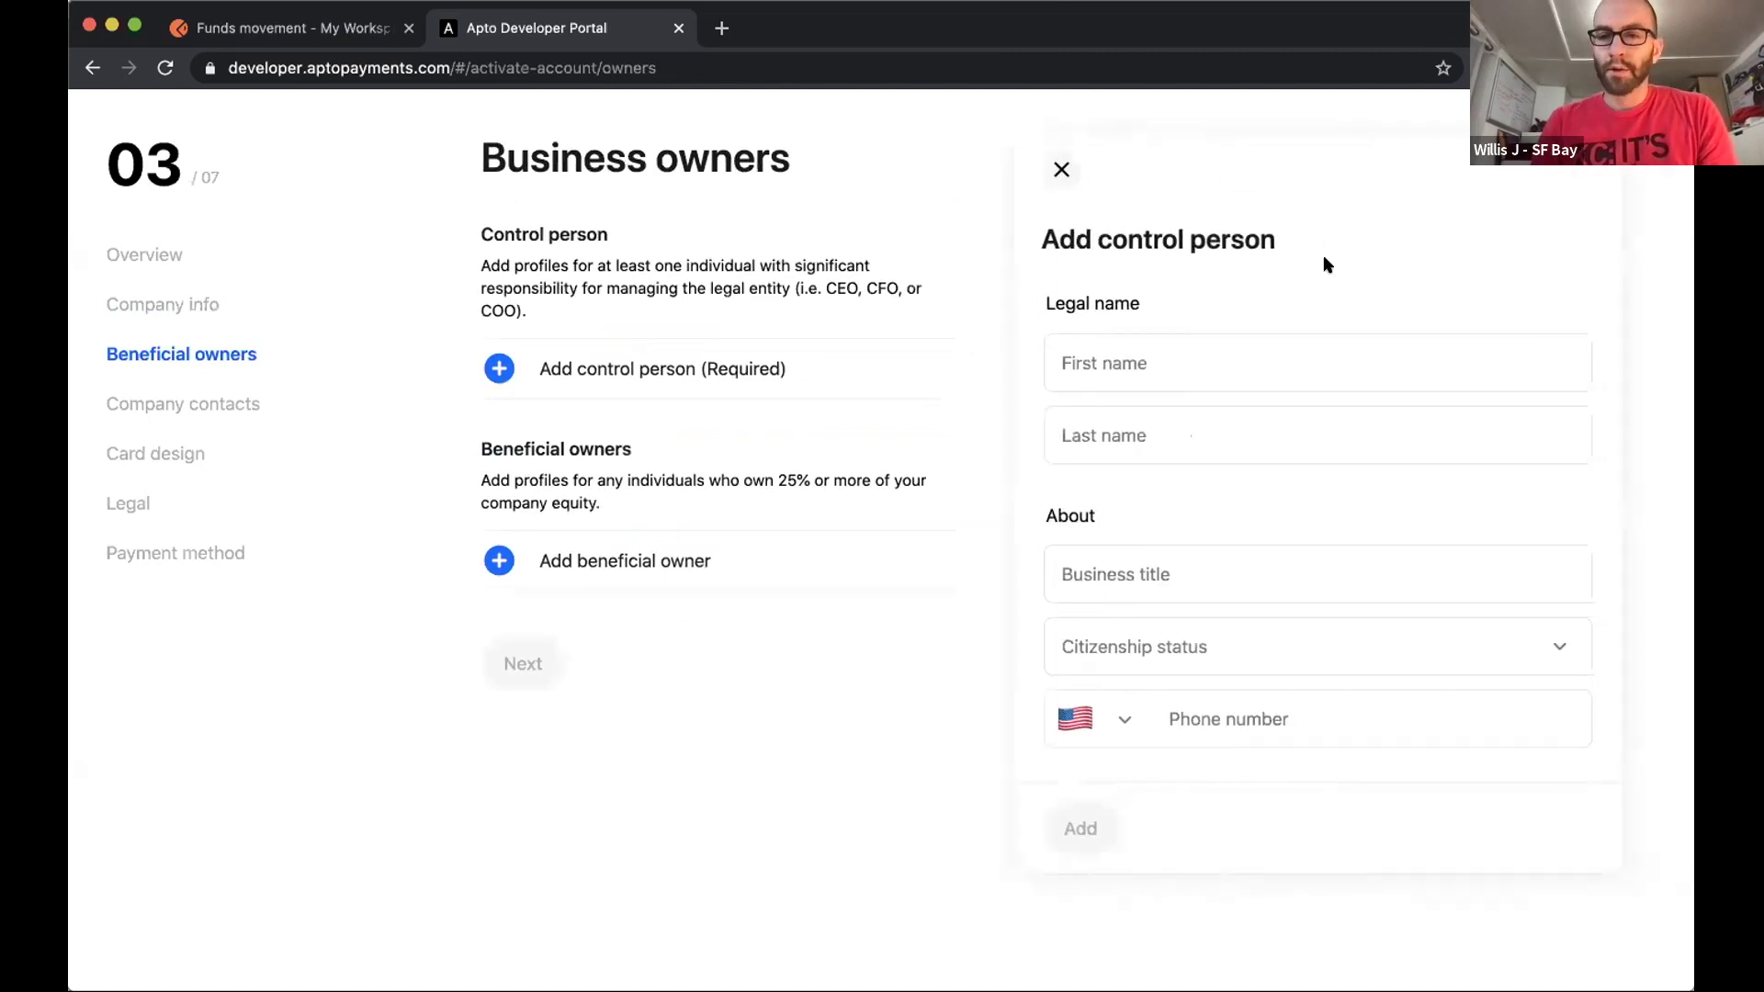
Enter the control person's first and last name, title CEO, US citizen status and social security number.
click(1309, 345)
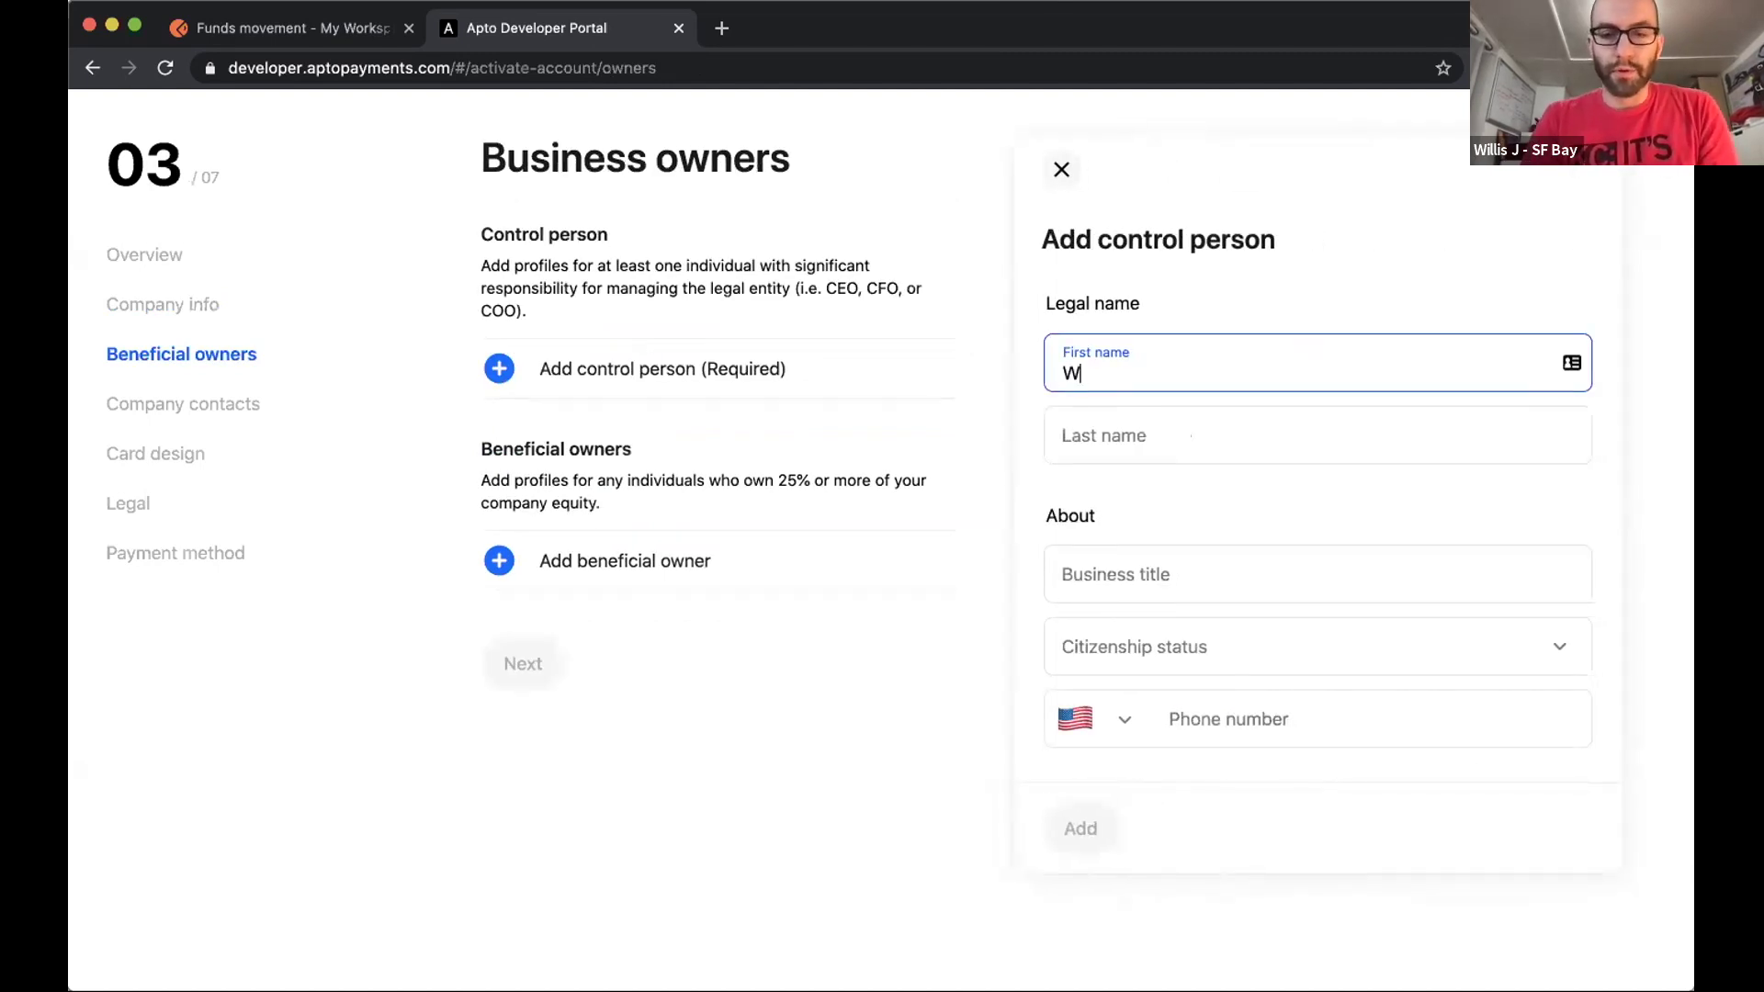
key(Tab)
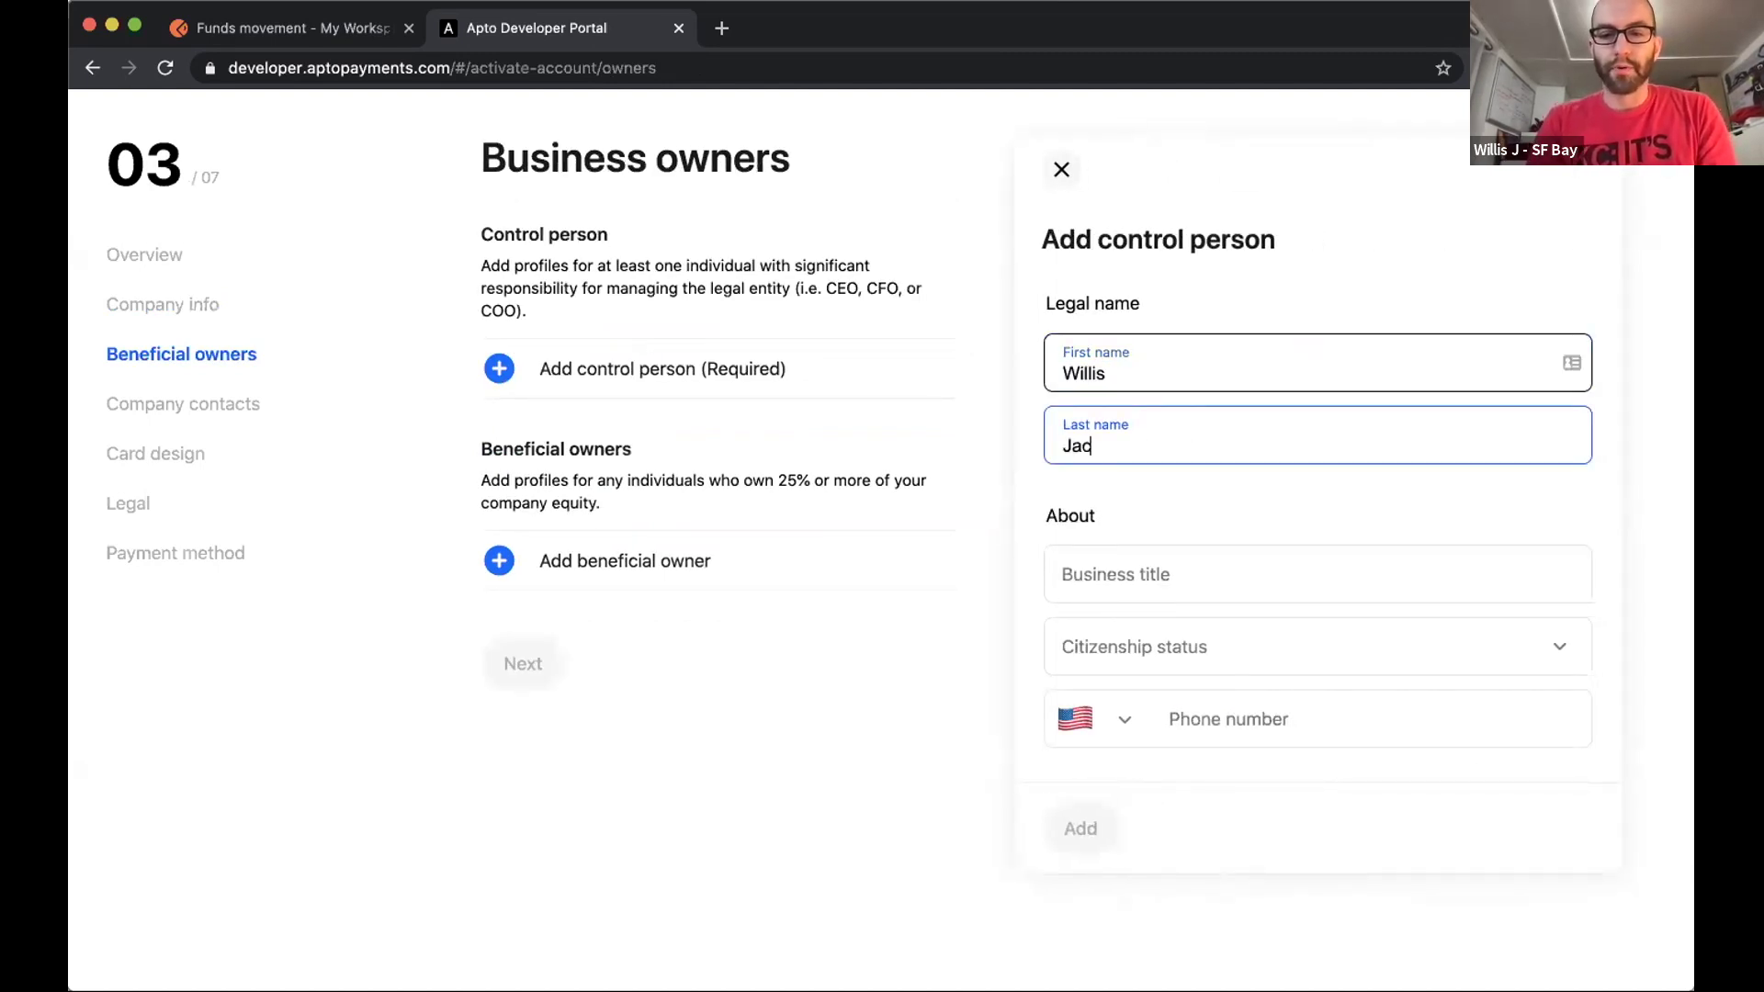
key(Tab)
text(CEO)
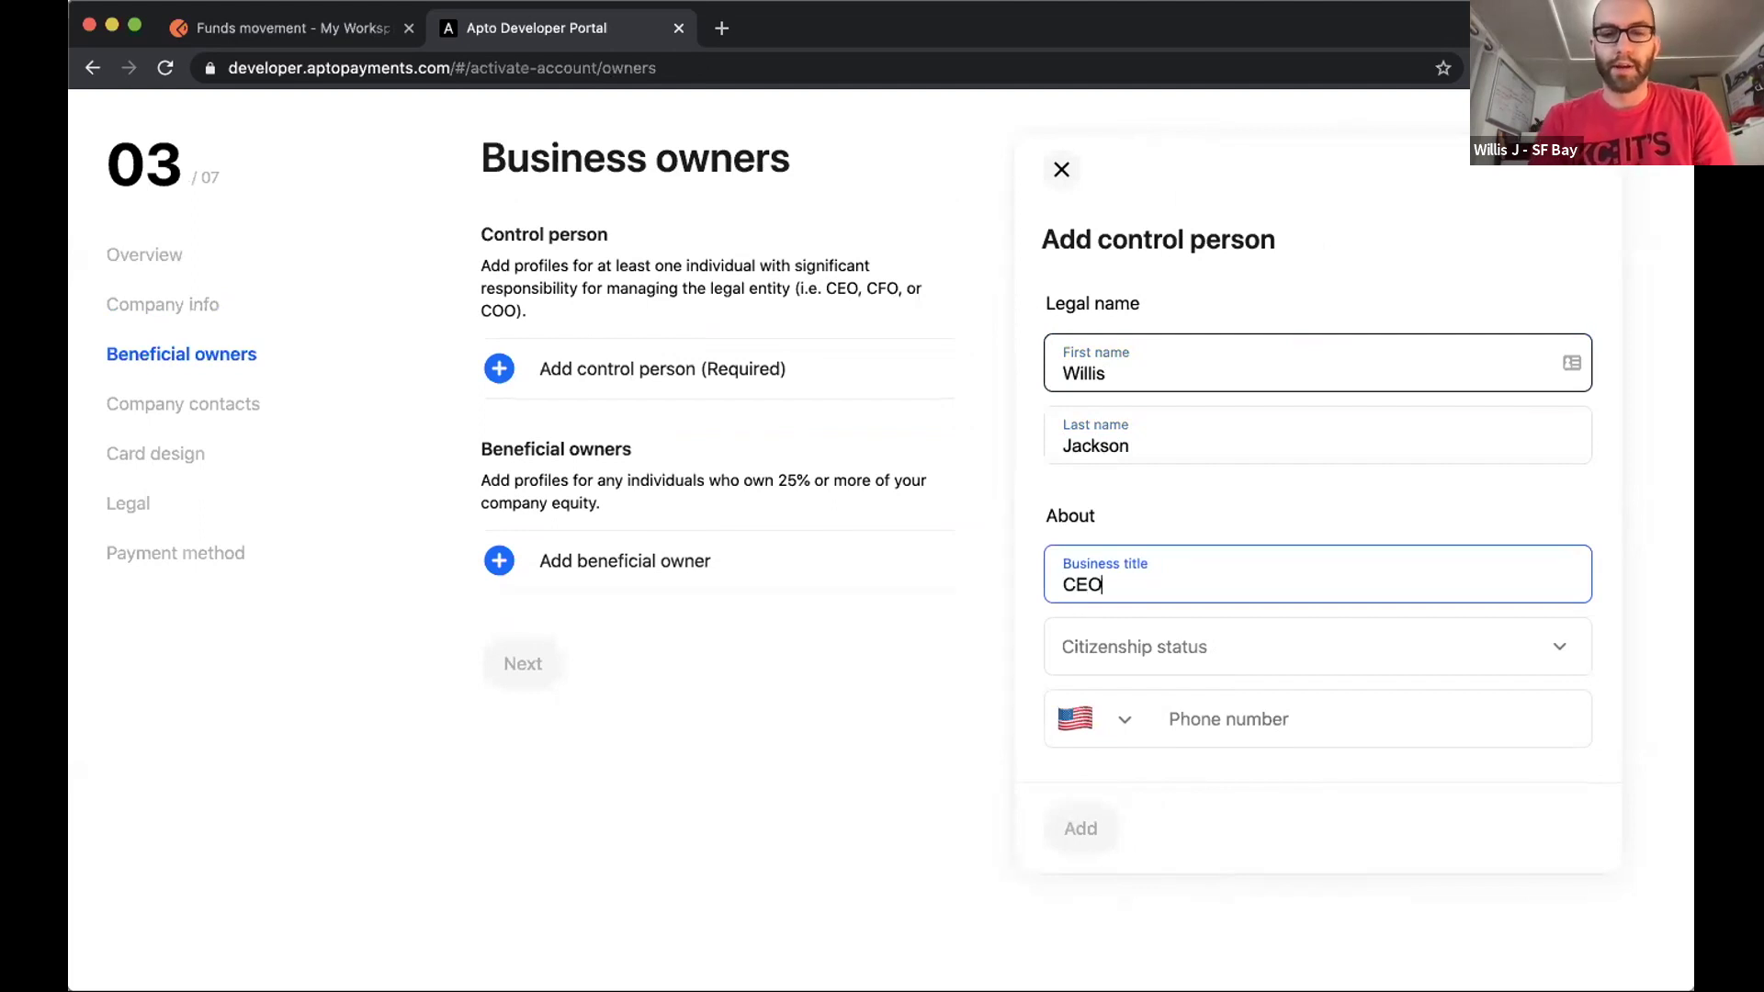
key(Tab)
key(space)
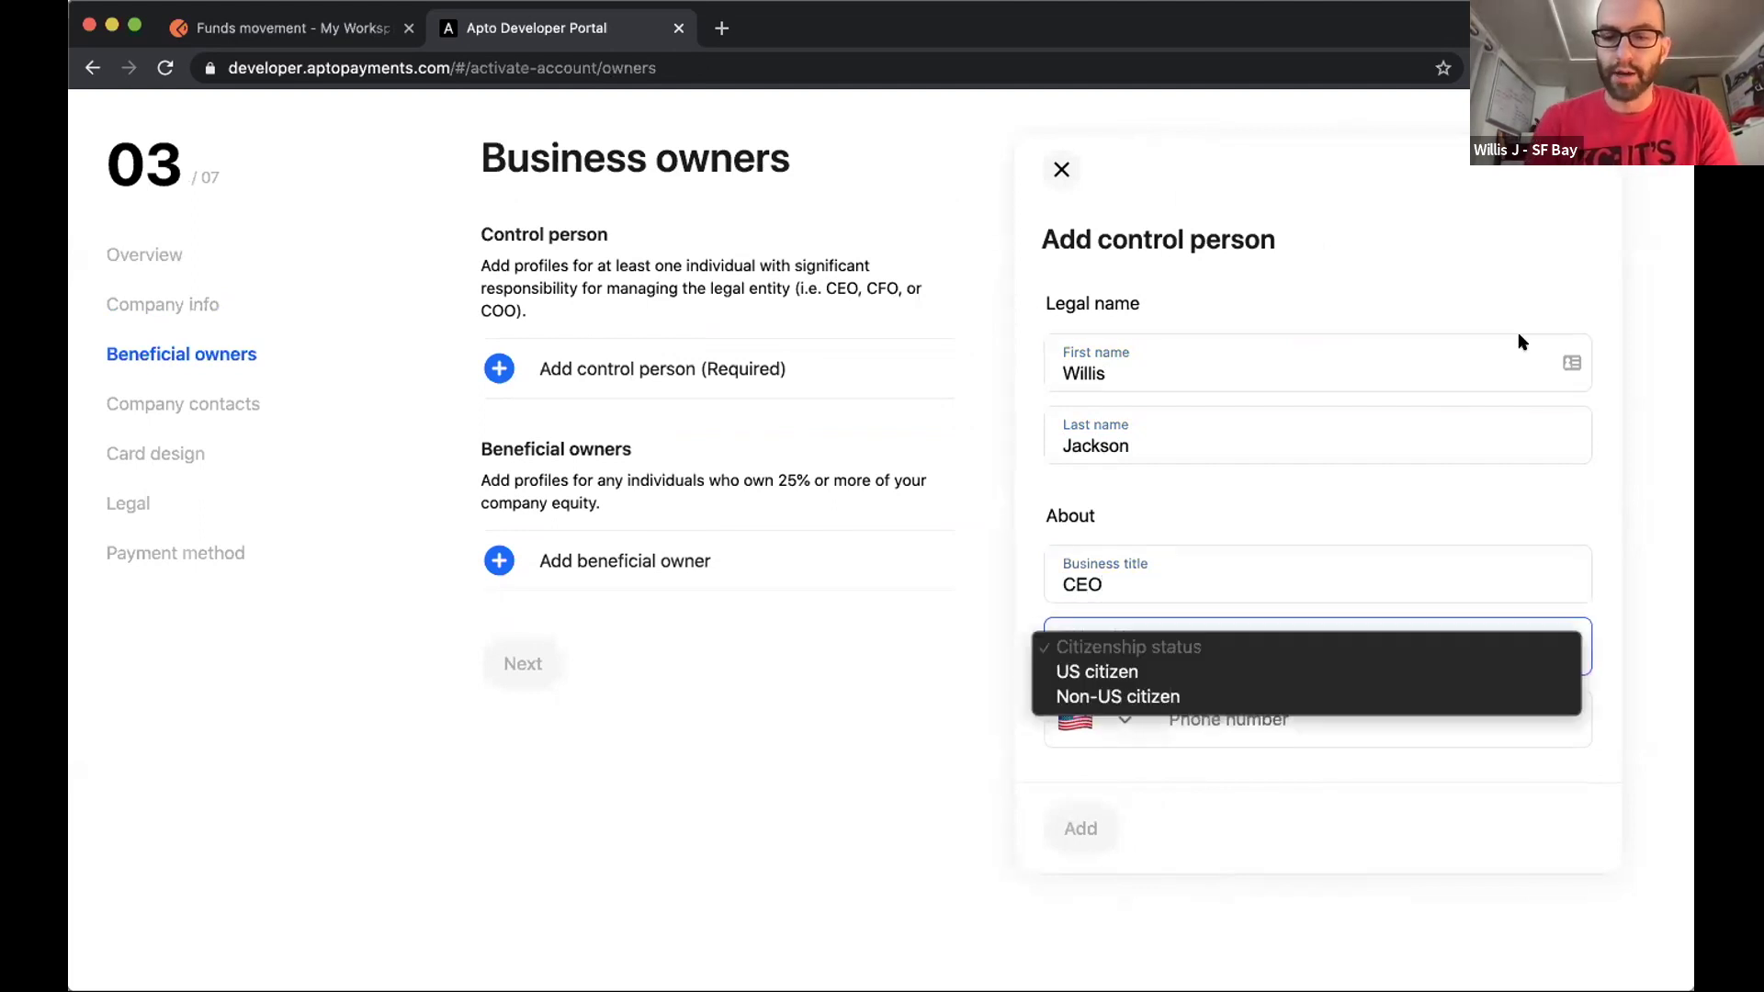
key(Down)
key(Return)
click(1291, 723)
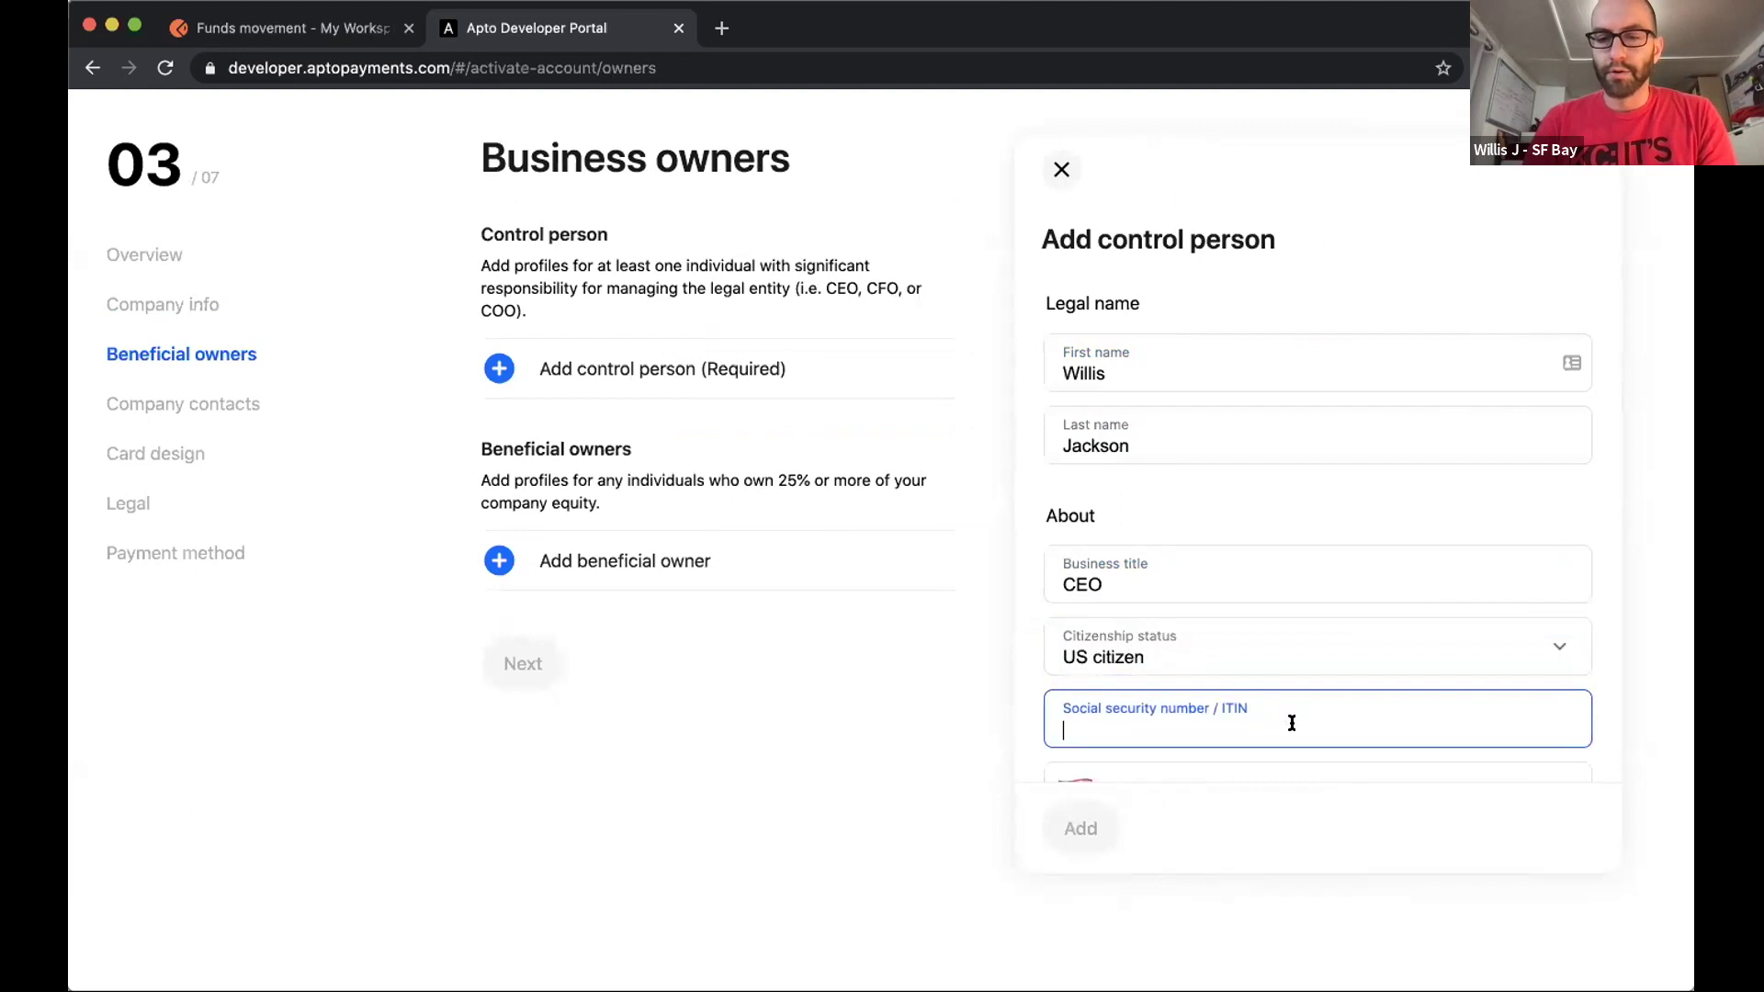
text(123556778)
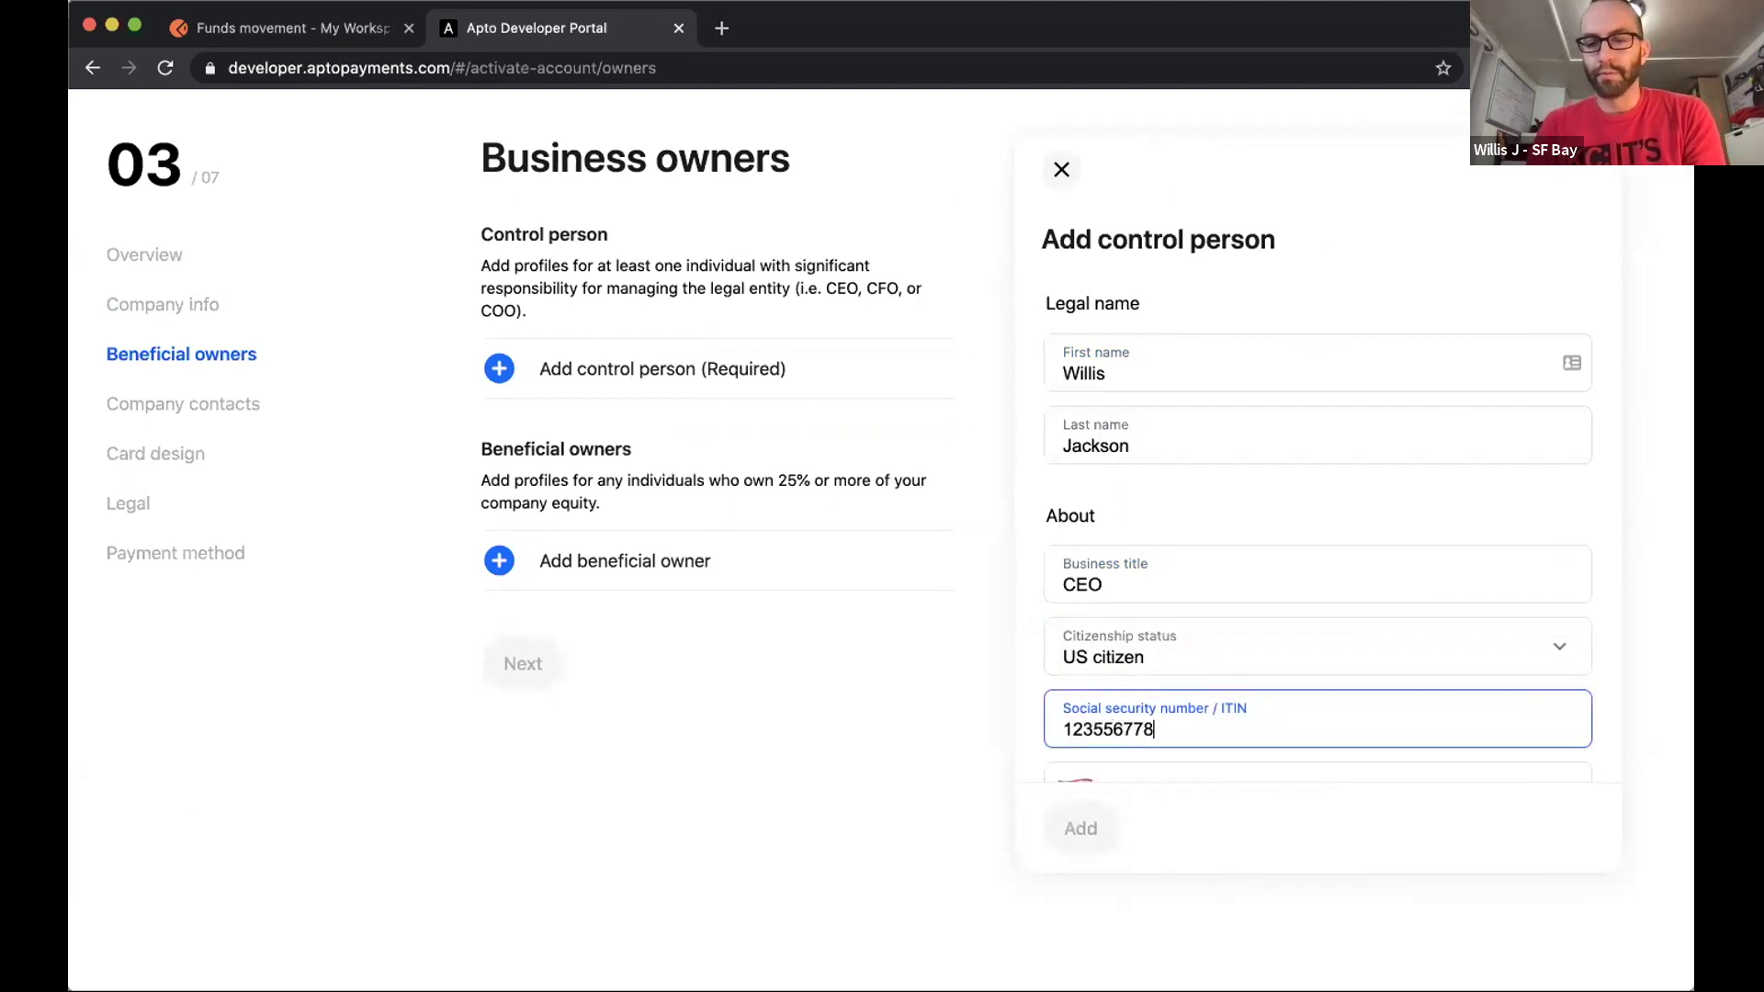
Enter the control person's phone number, replacing an invalid first entry.
scroll(1142, 610, down, 5)
click(1209, 554)
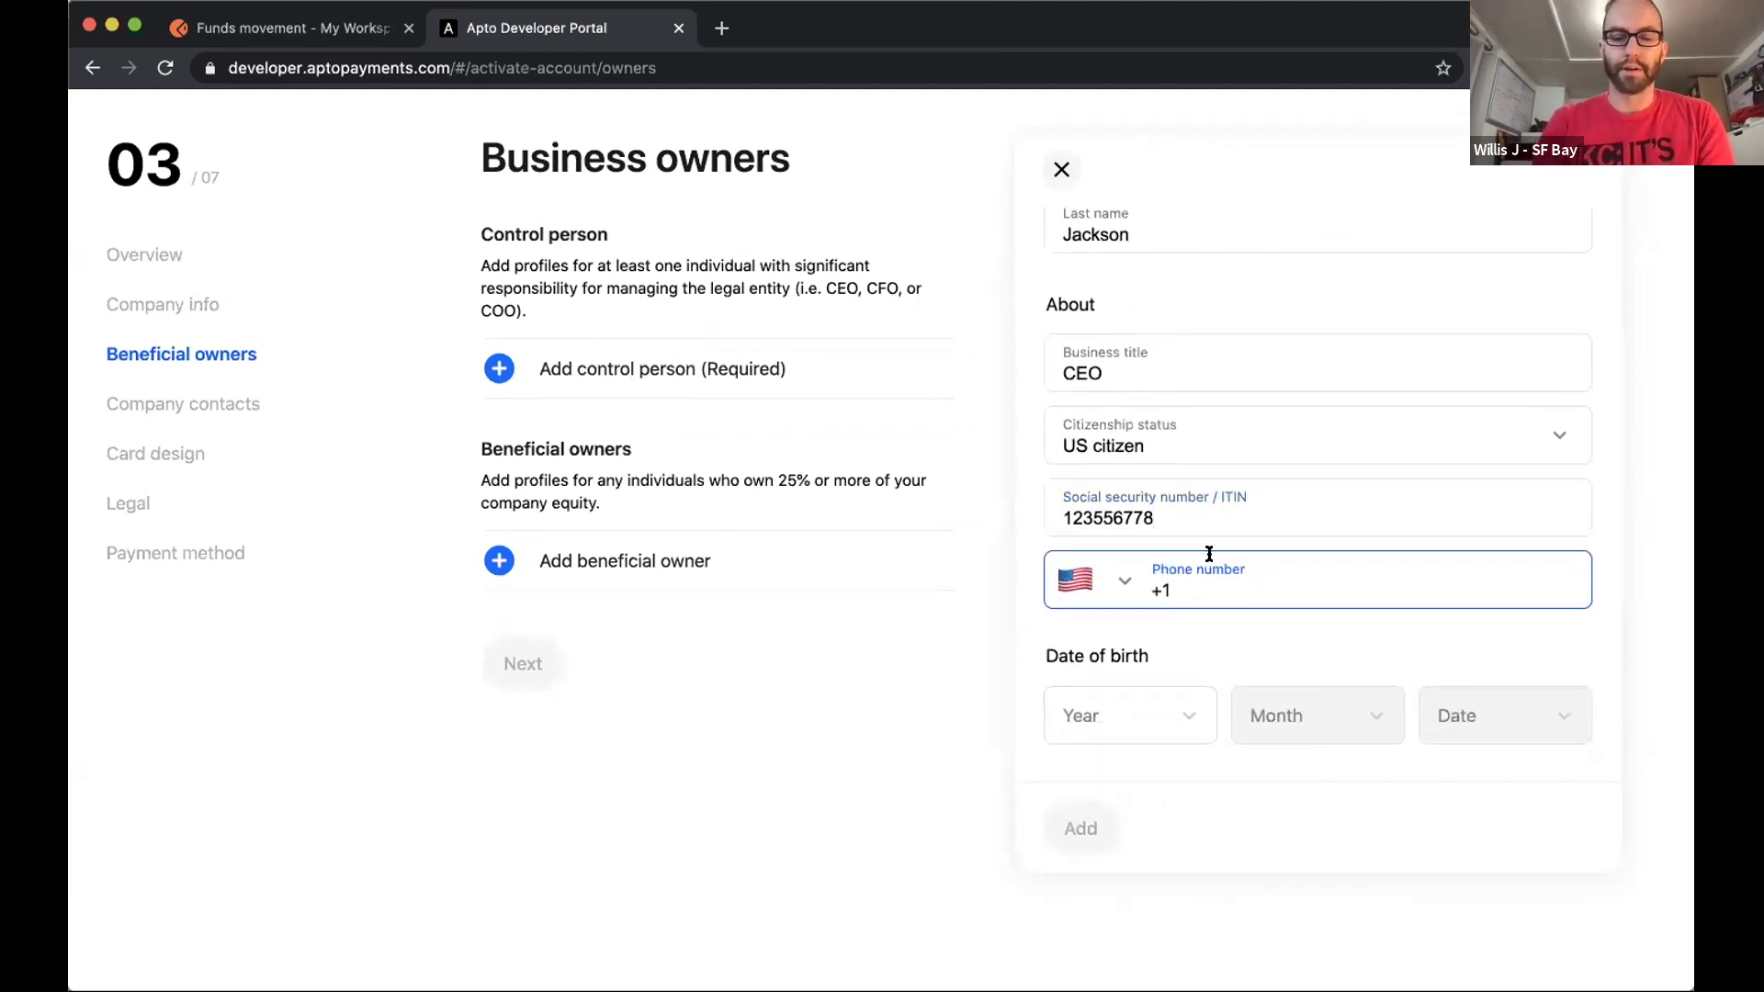
text(12355899)
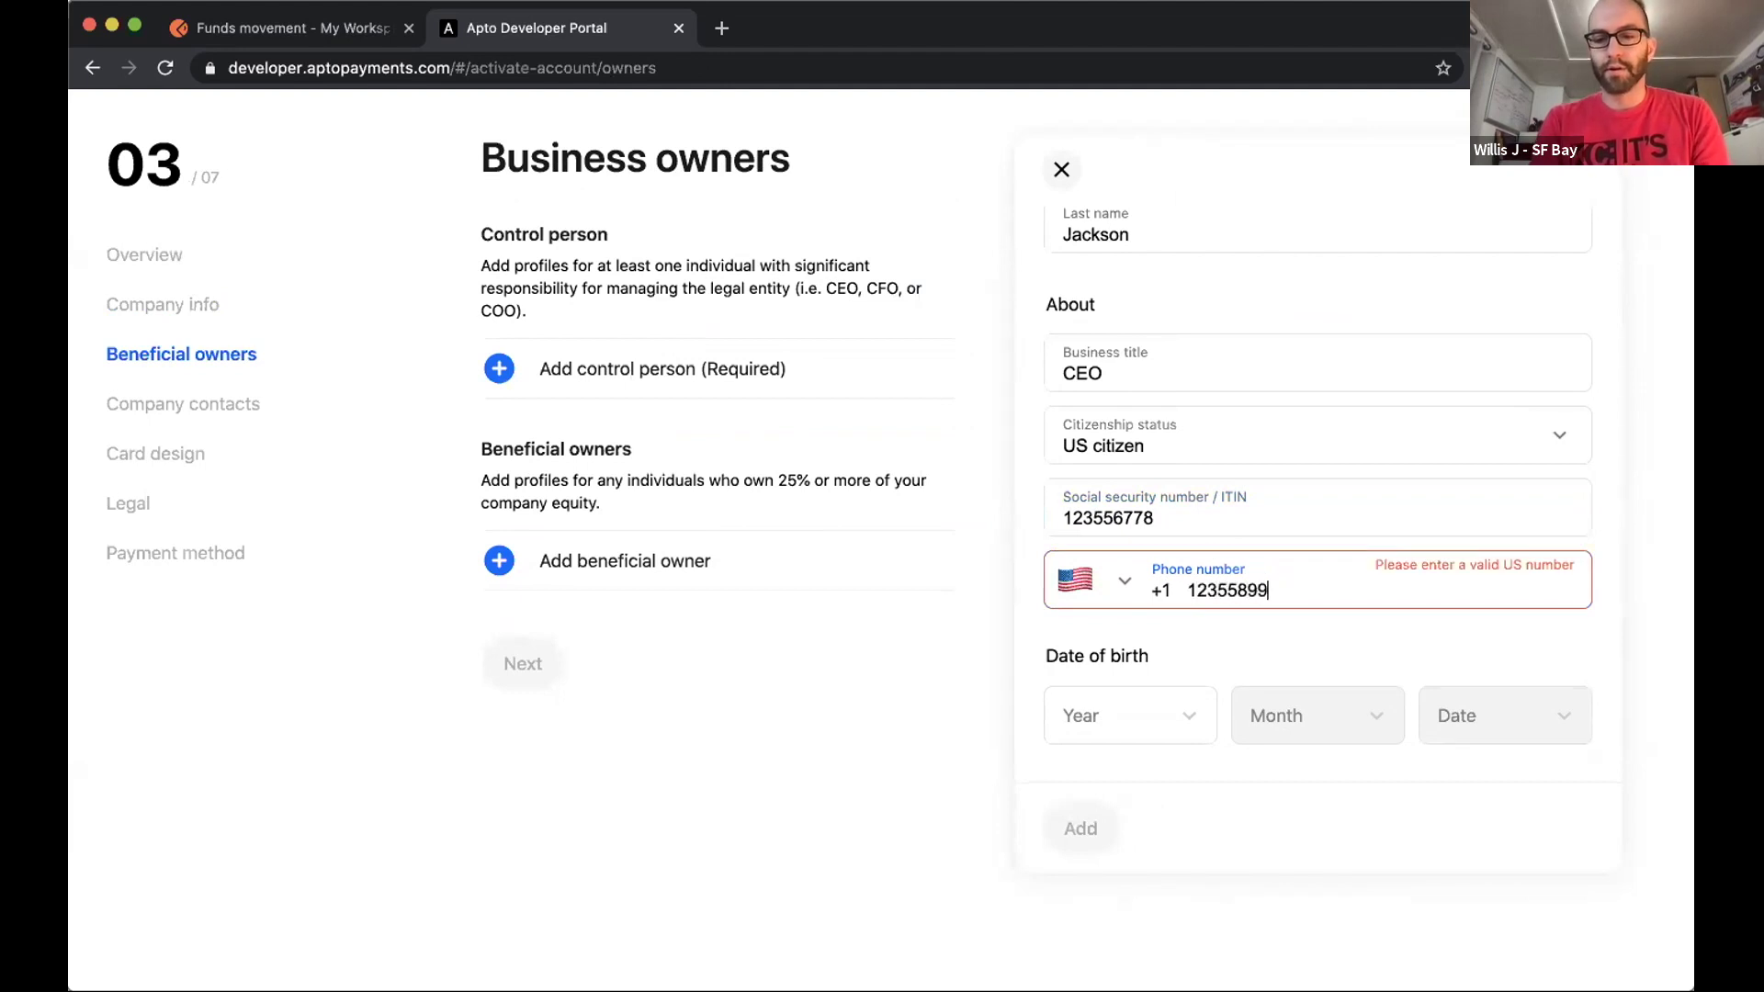
text(9099)
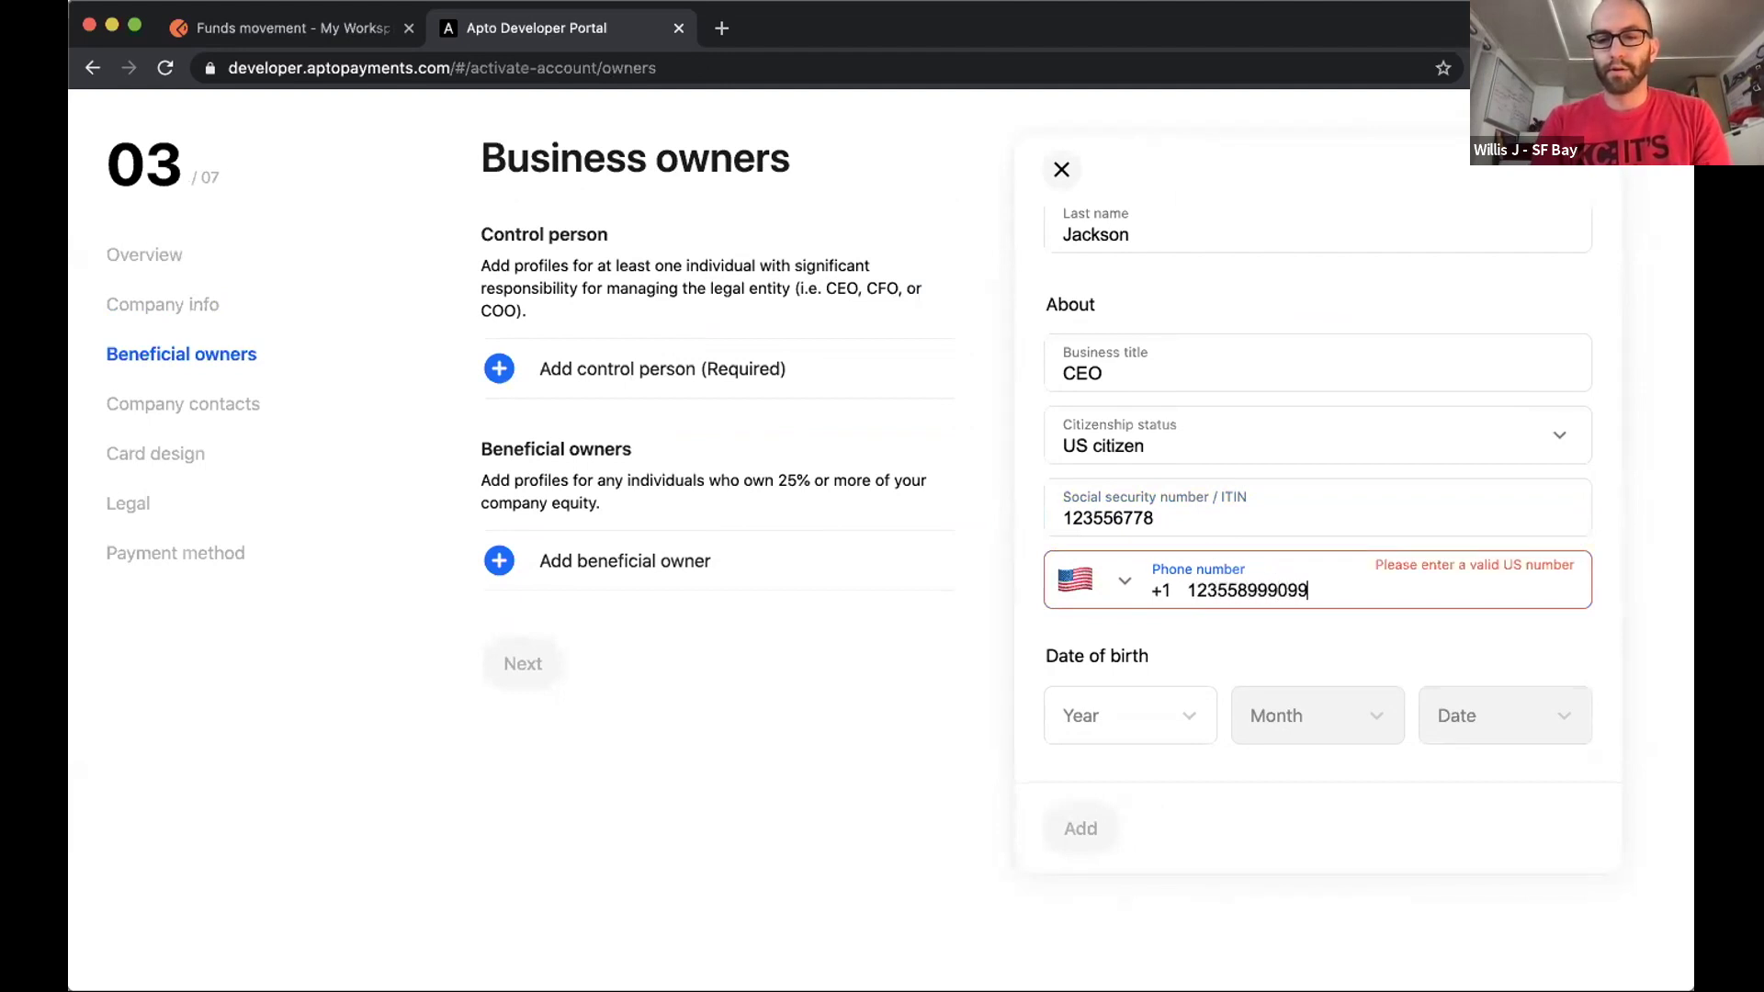
key(super+a)
key(BackSpace)
text(223)
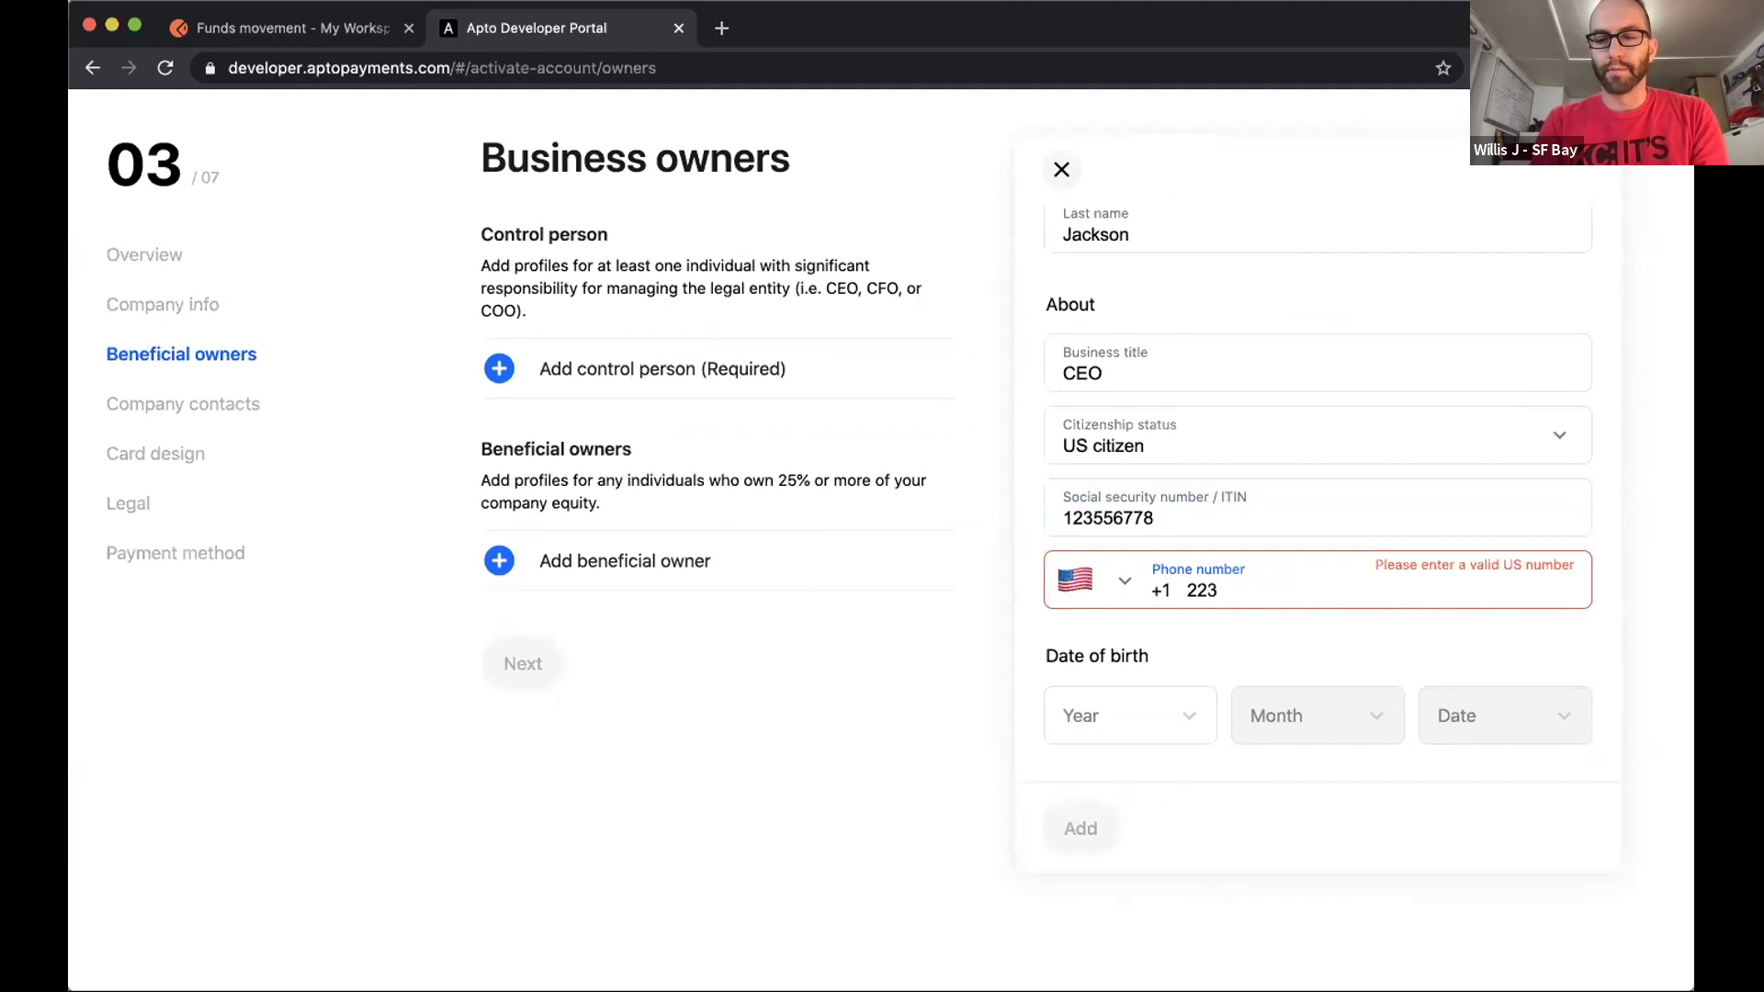
text(4445555)
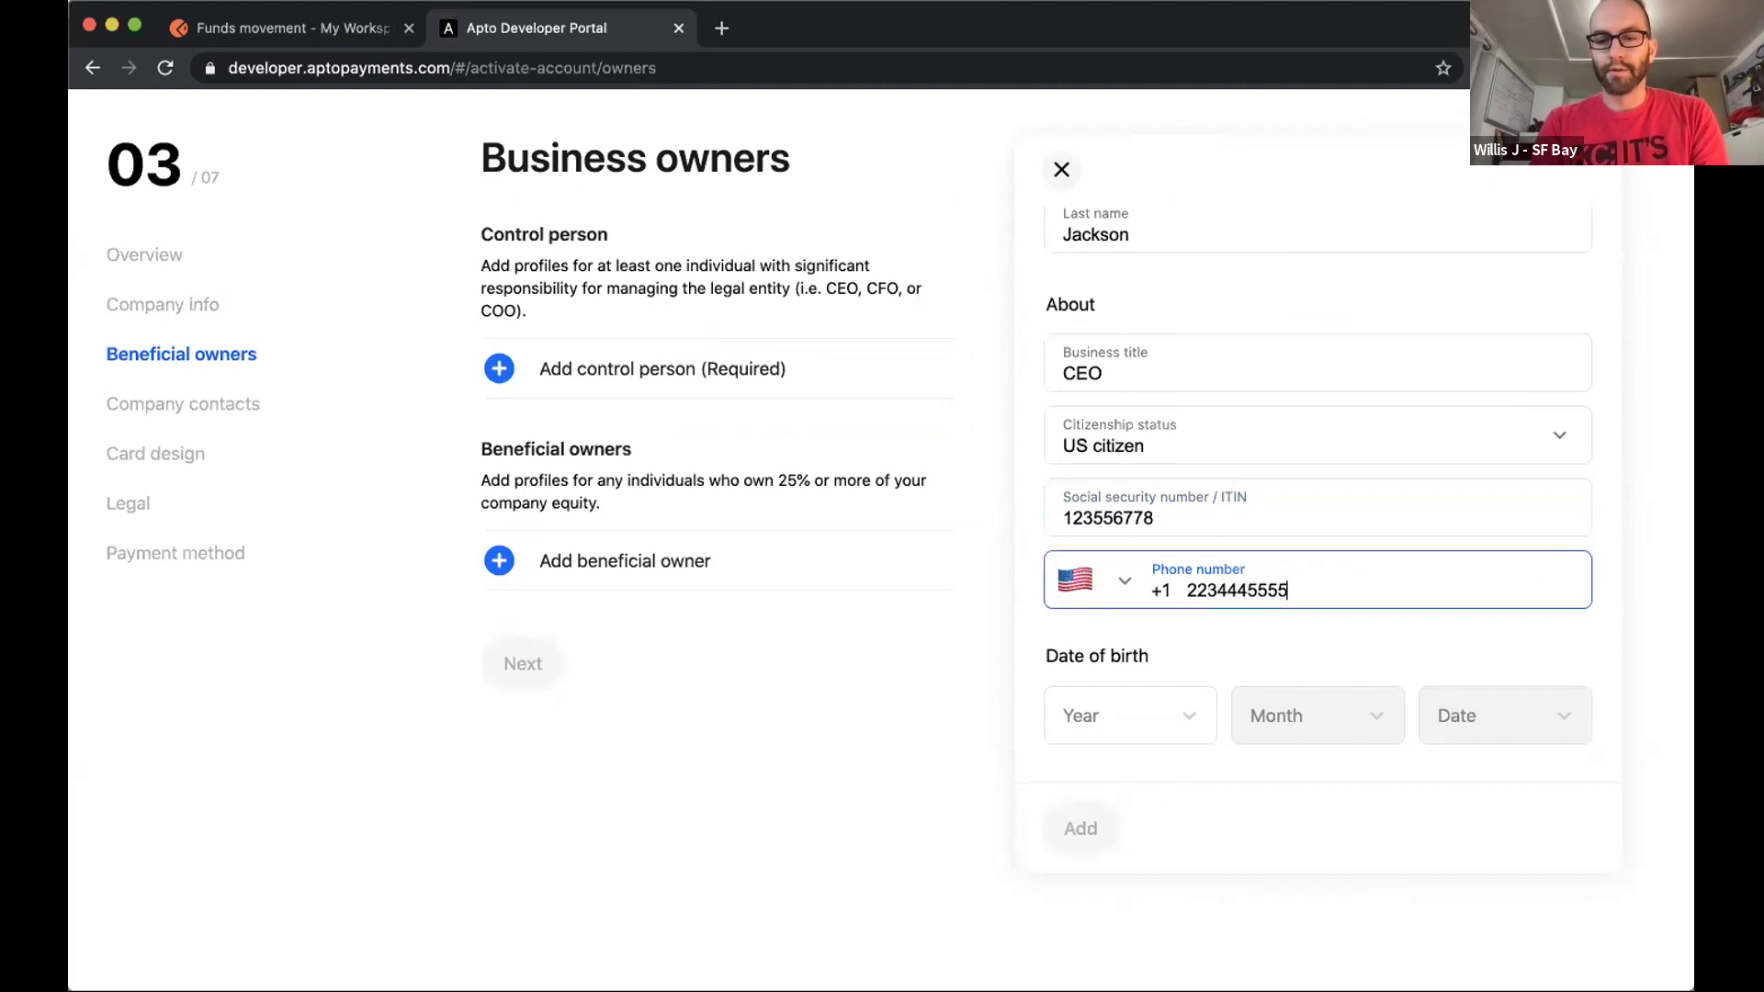
Set the date of birth to March 4, 2001.
click(1093, 694)
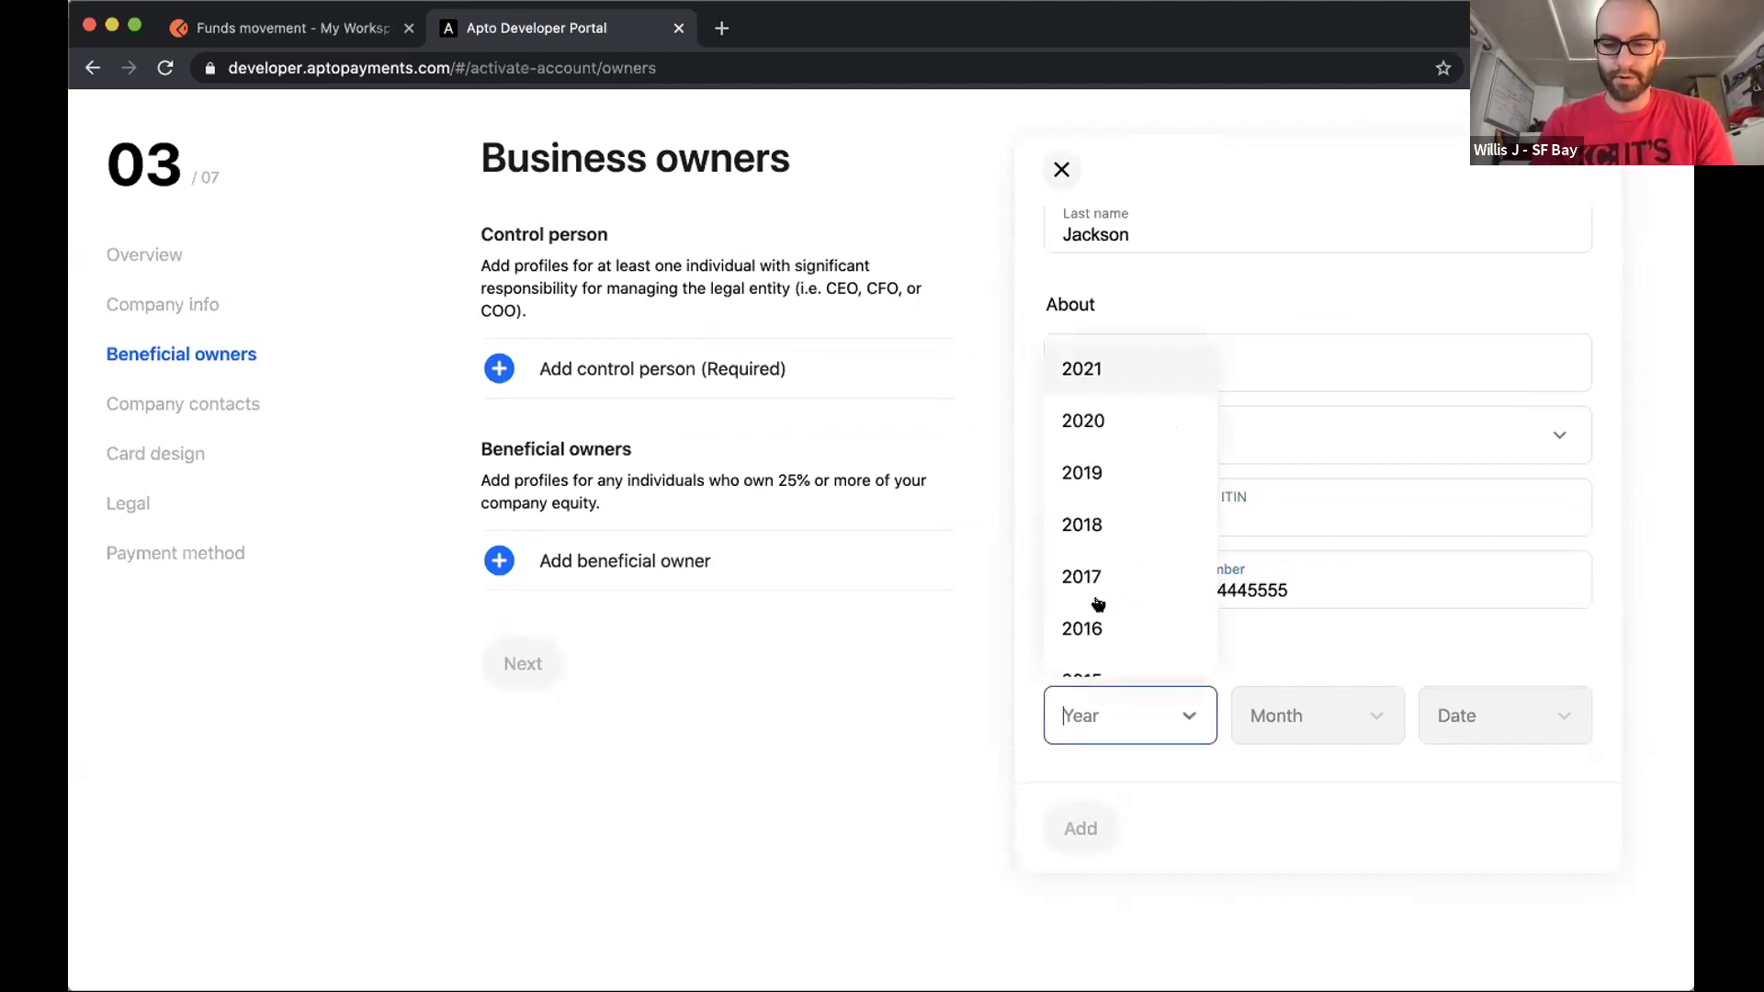
scroll(1101, 493, down, 10)
click(1101, 477)
click(1314, 716)
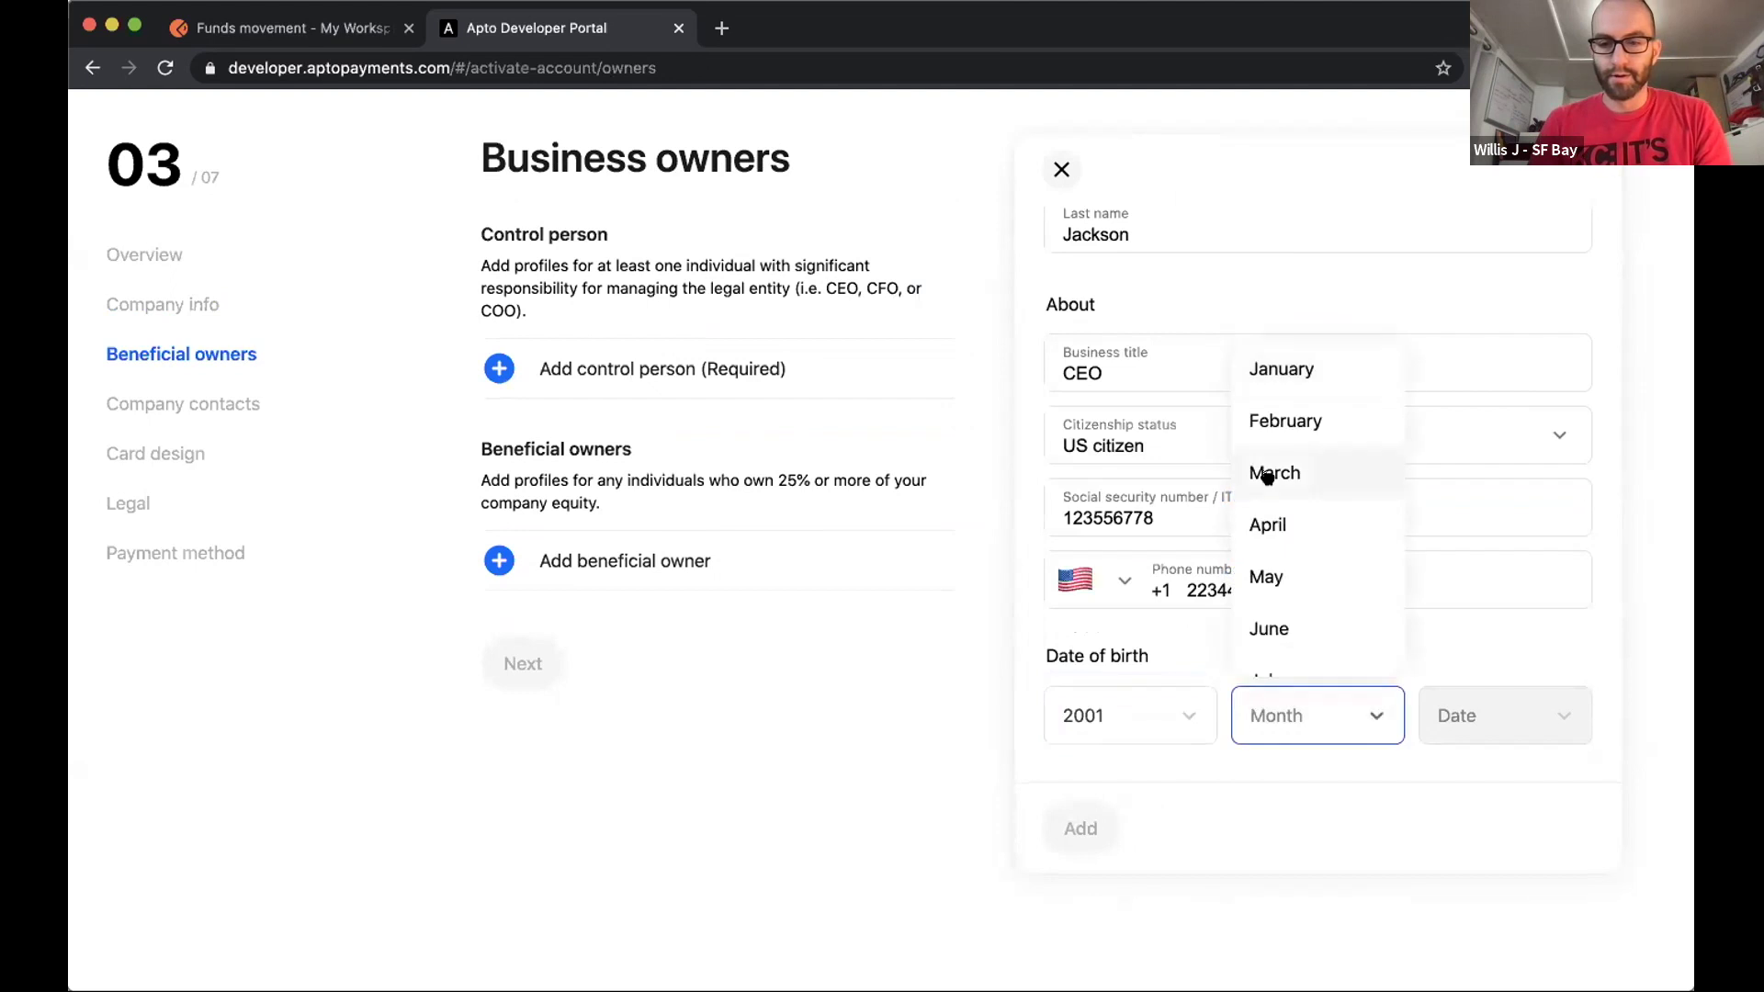
click(1268, 475)
click(1435, 691)
click(1438, 510)
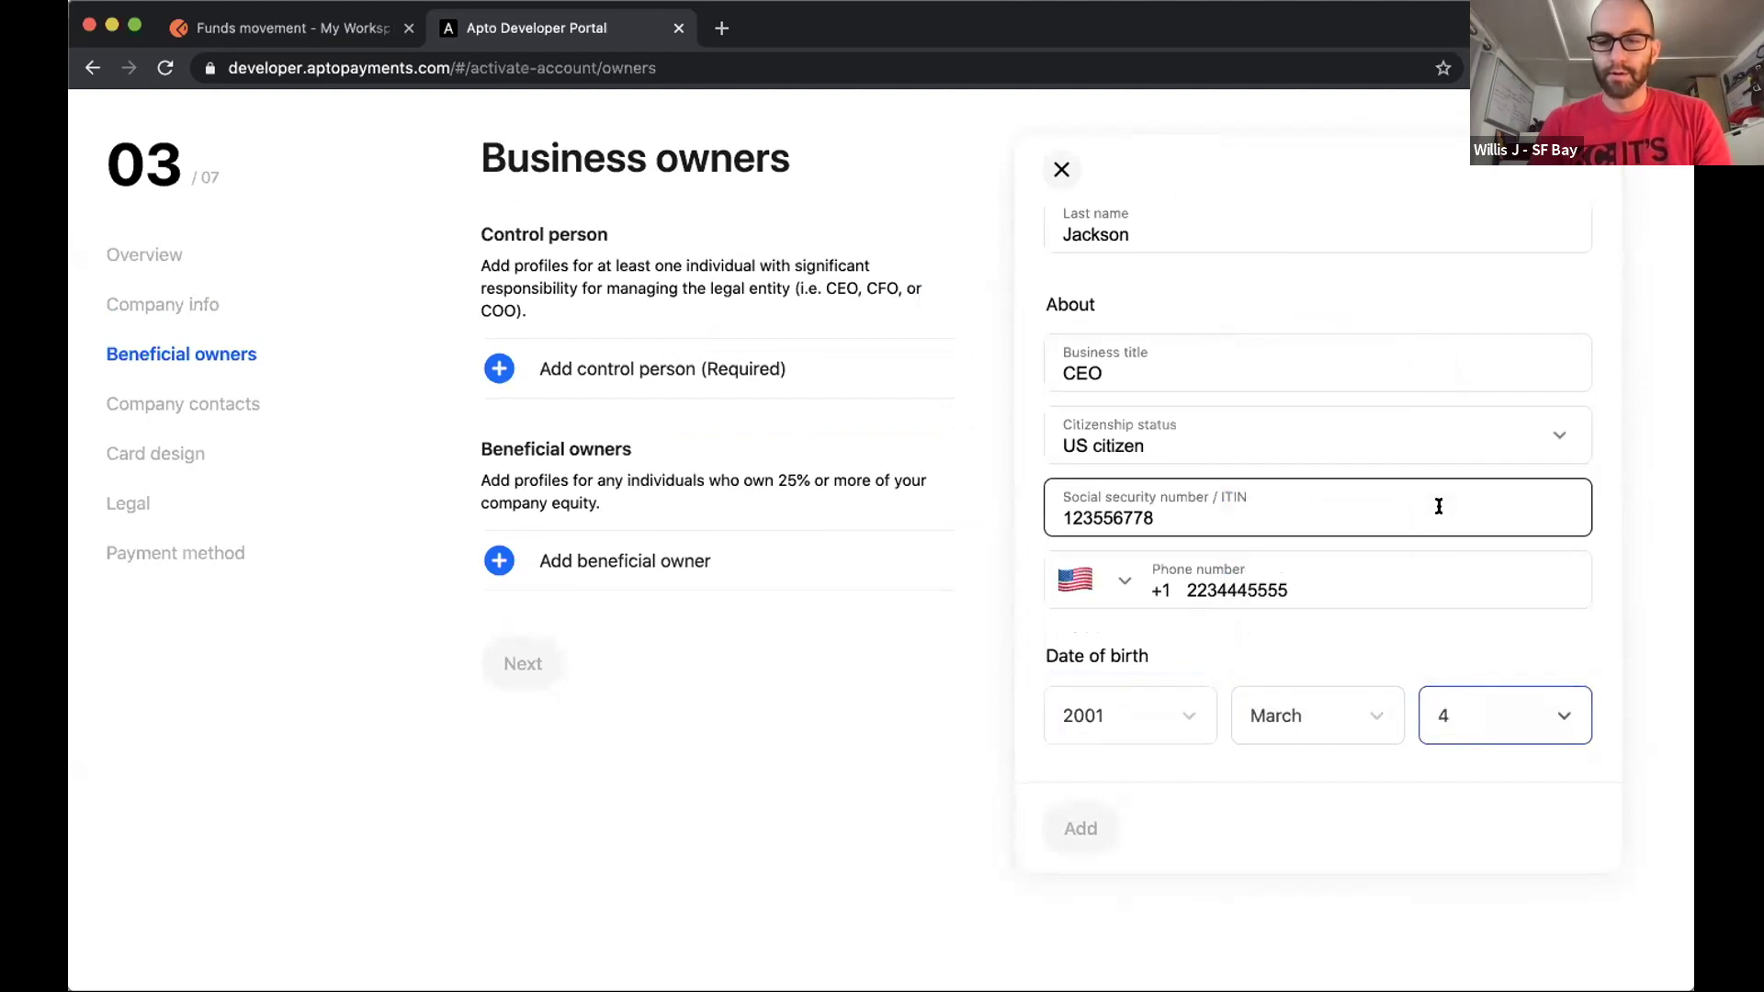
Fill in the home street address, suite, city SF, state California and ZIP, then add the person.
scroll(1215, 654, down, 5)
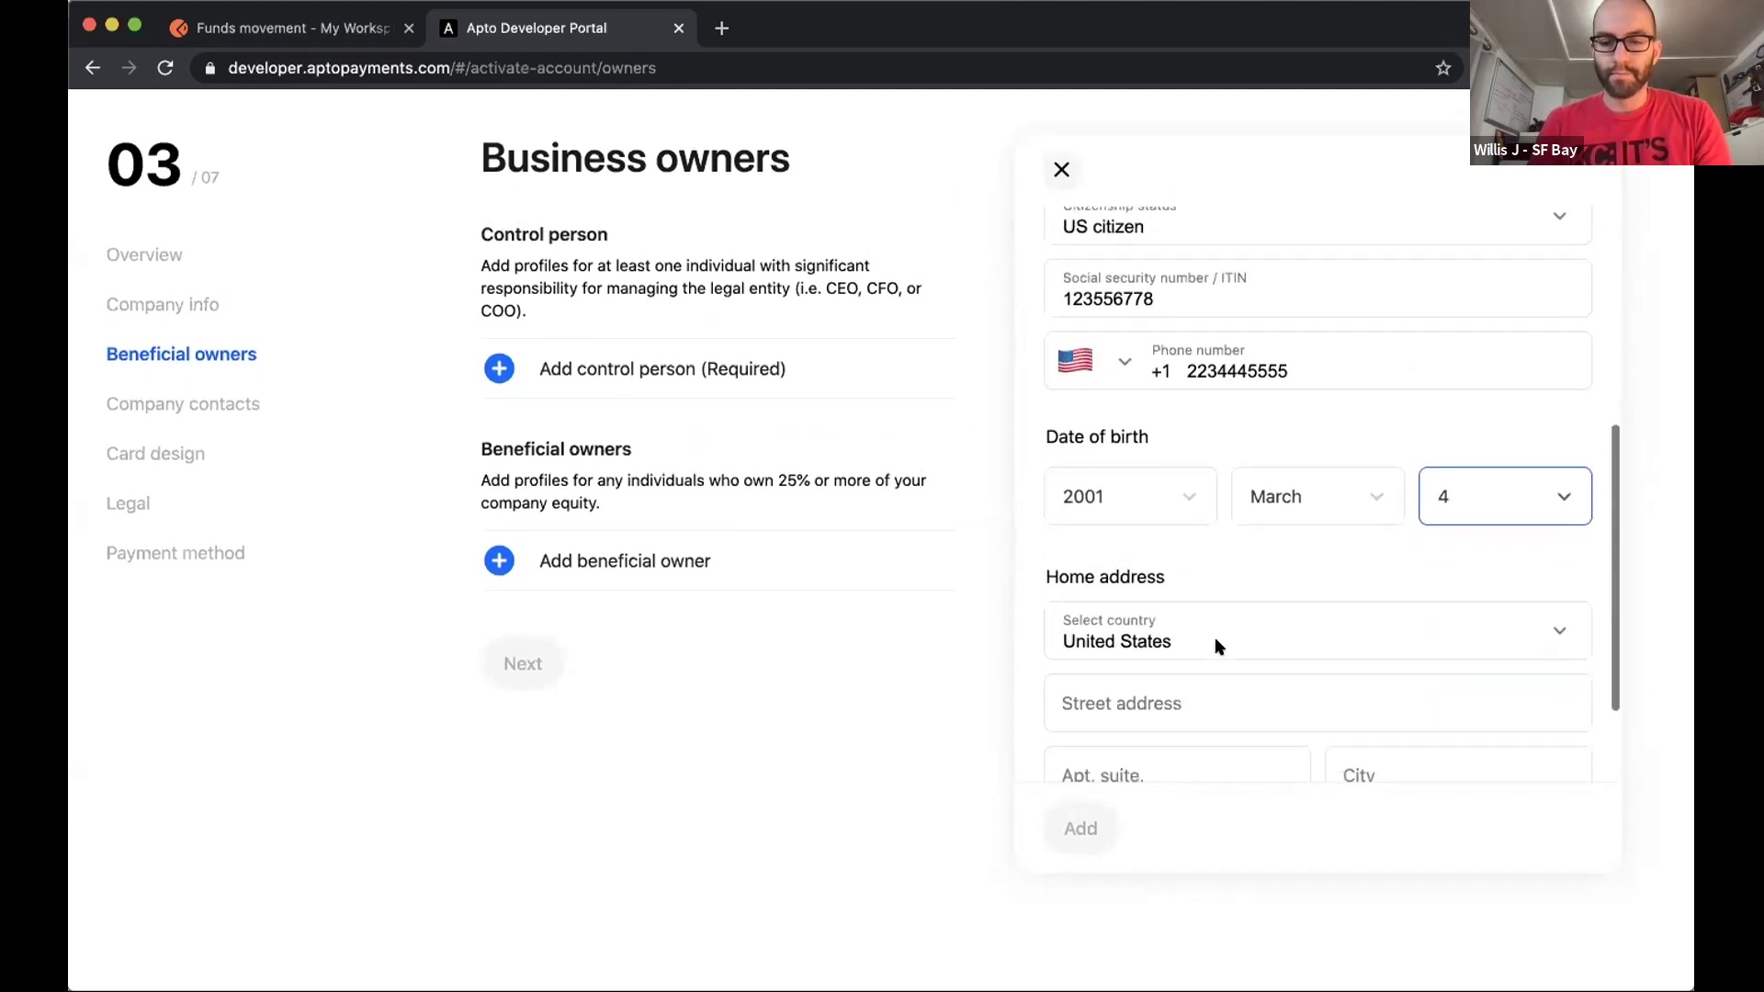
scroll(1215, 646, down, 2)
click(1174, 610)
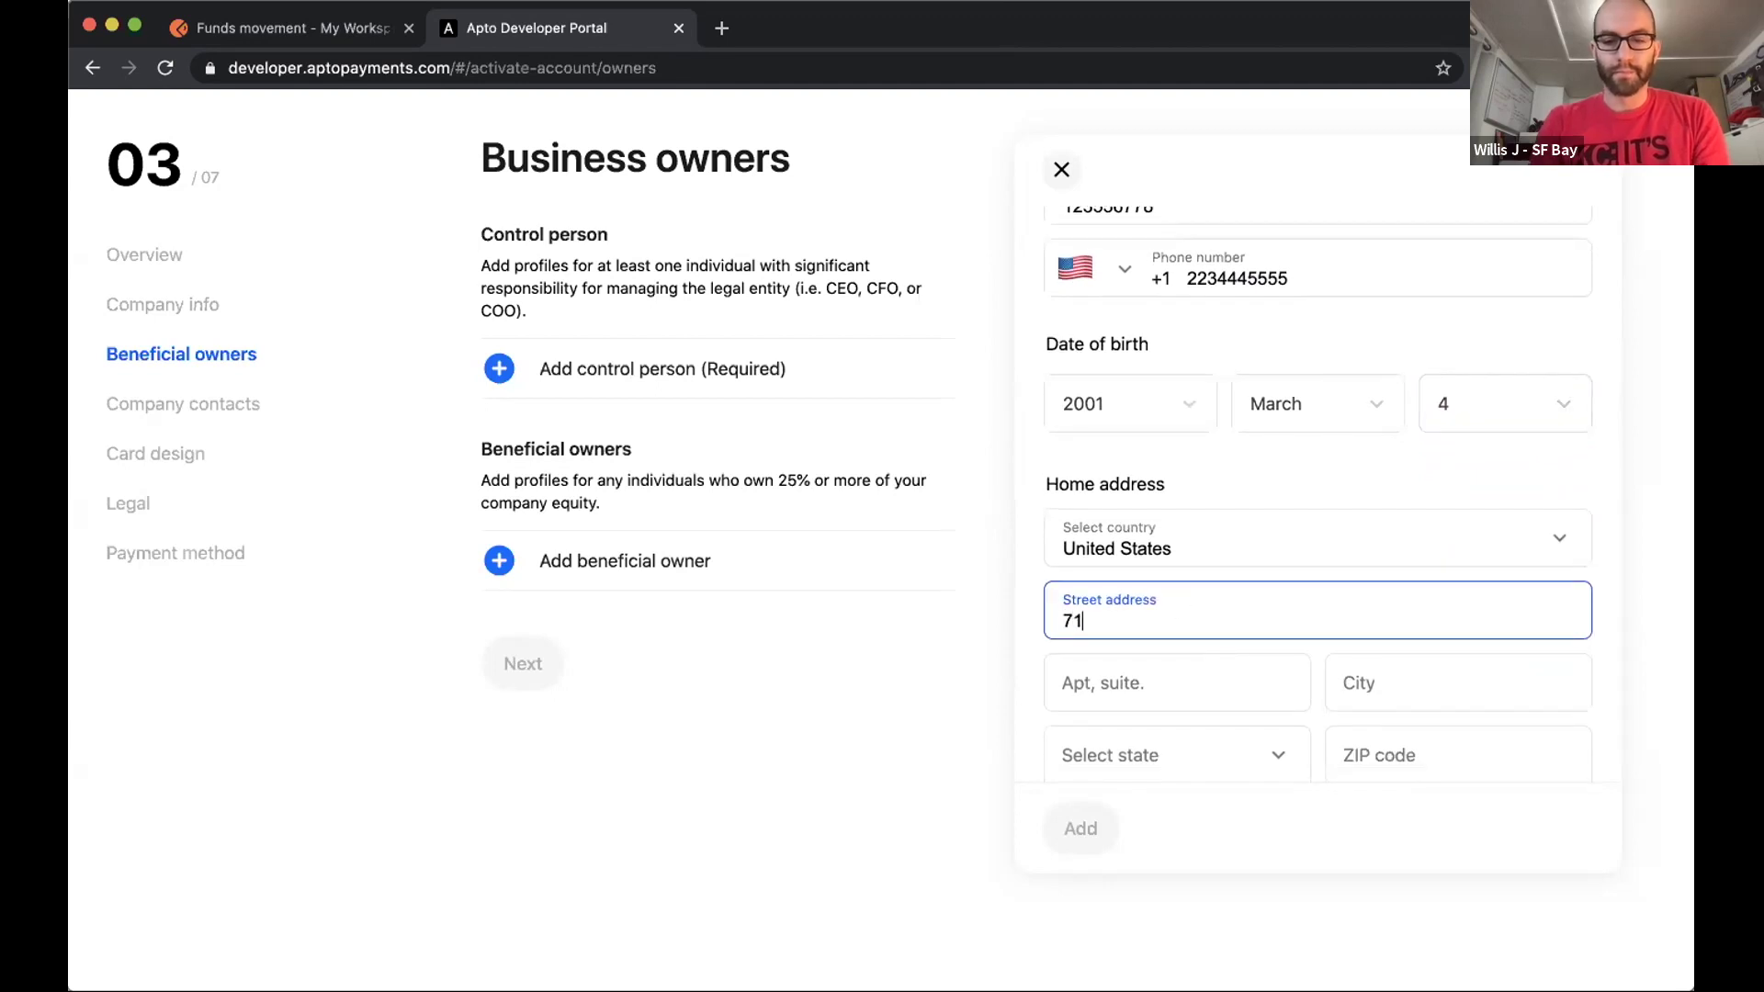
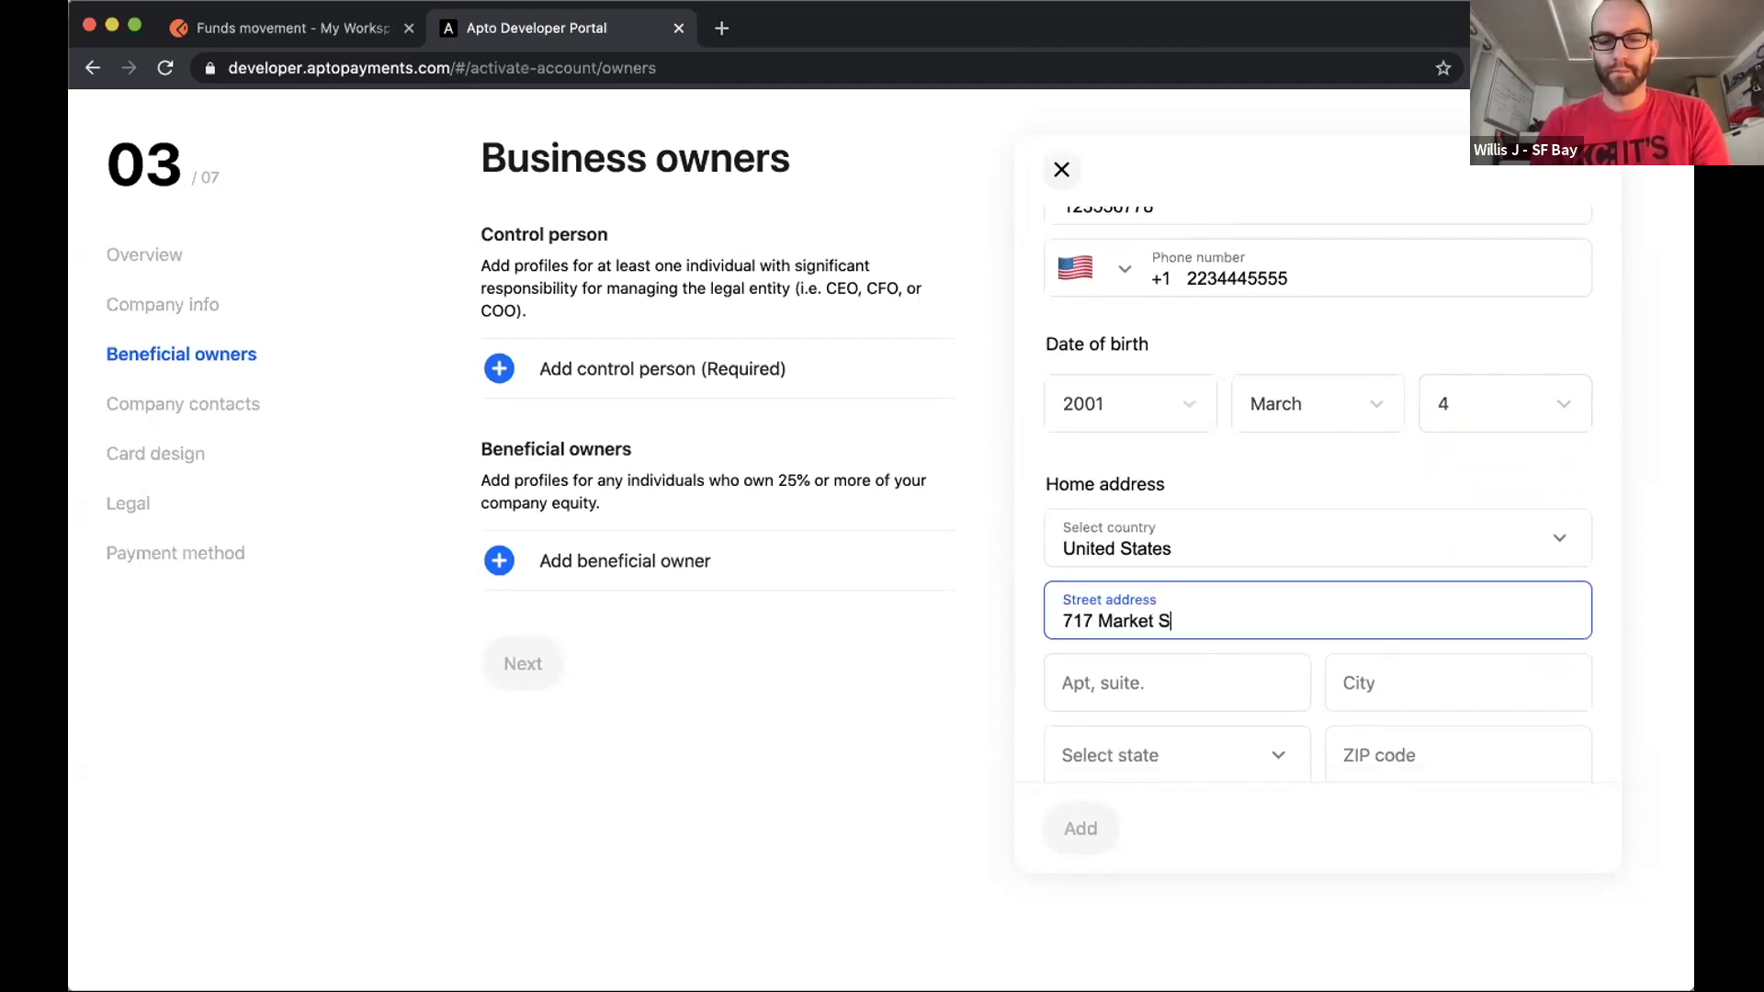
key(Tab)
text(100)
key(Tab)
text(SF)
key(Tab)
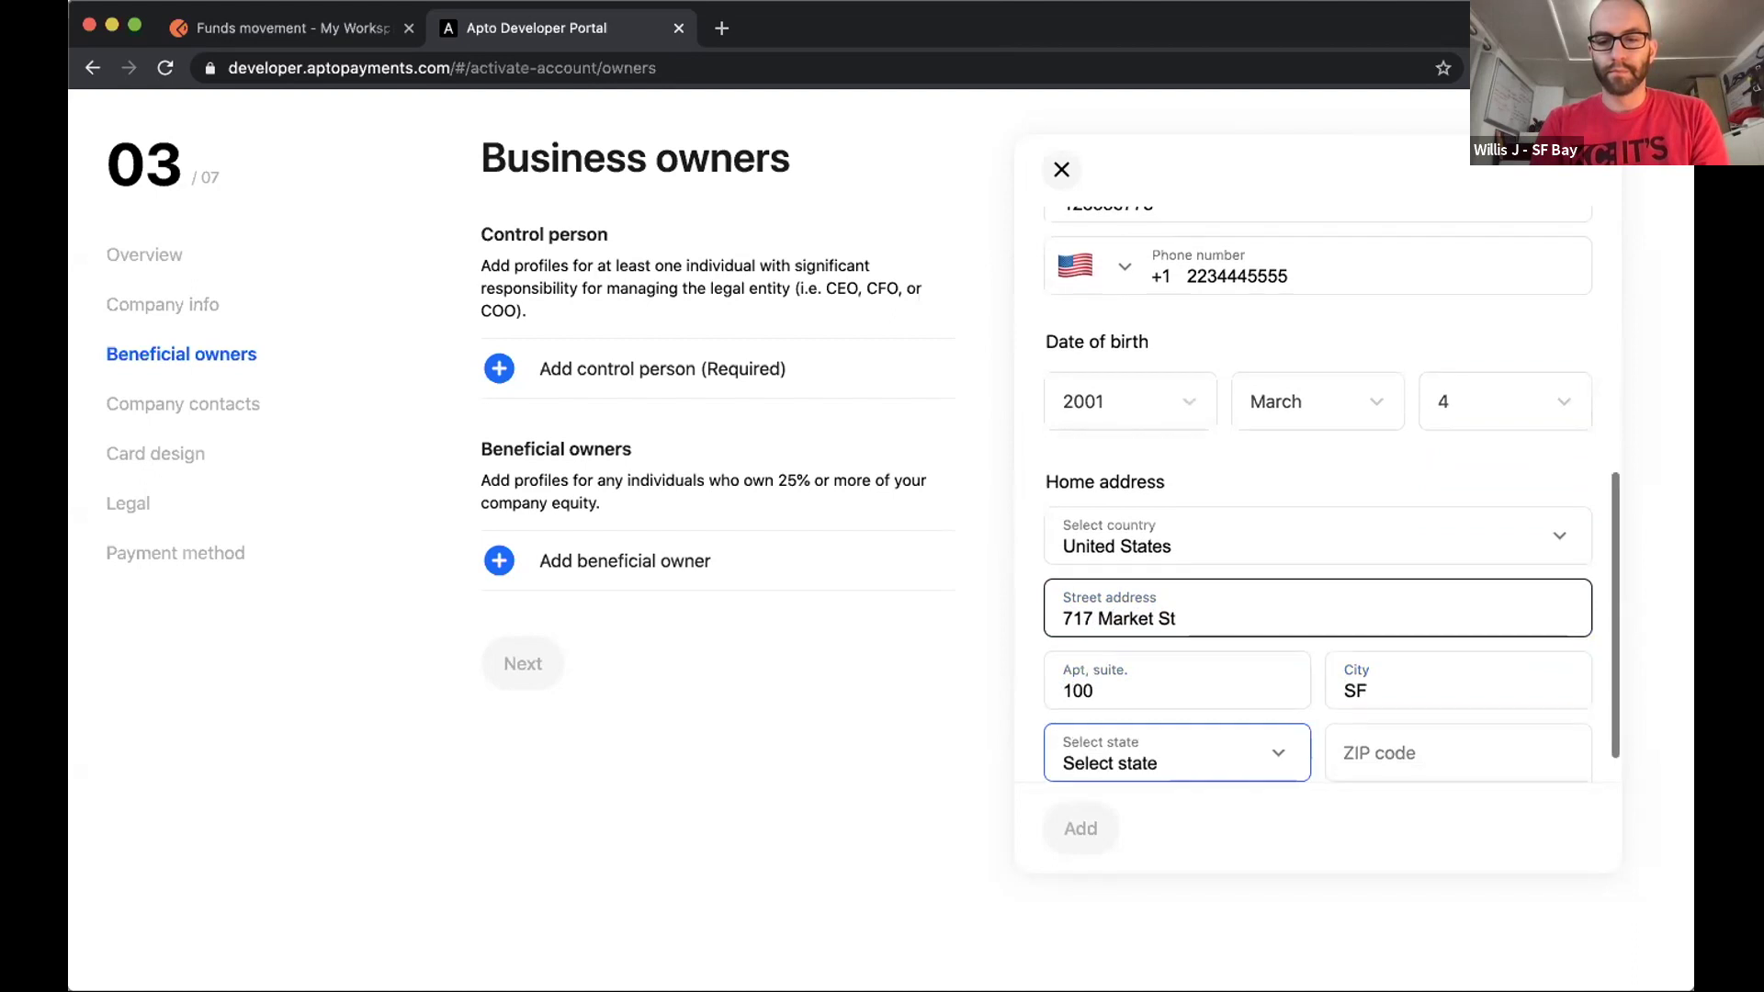
key(c)
key(Tab)
text(12345)
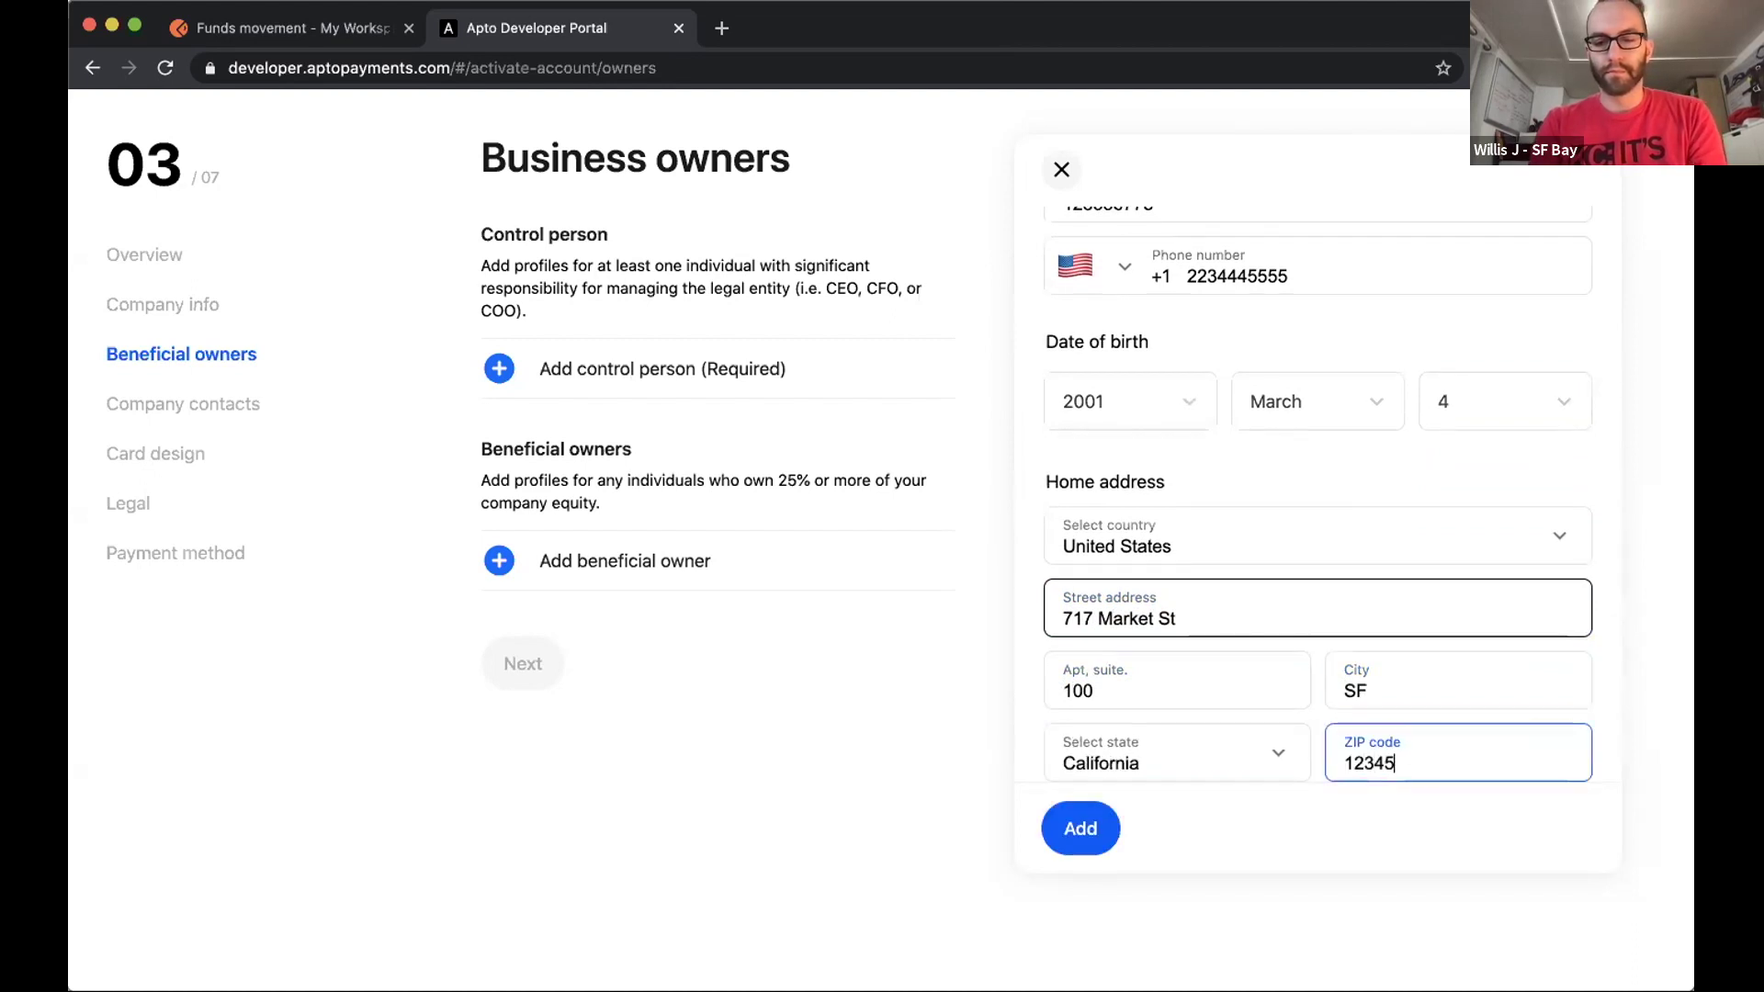
scroll(1176, 624, down, 1)
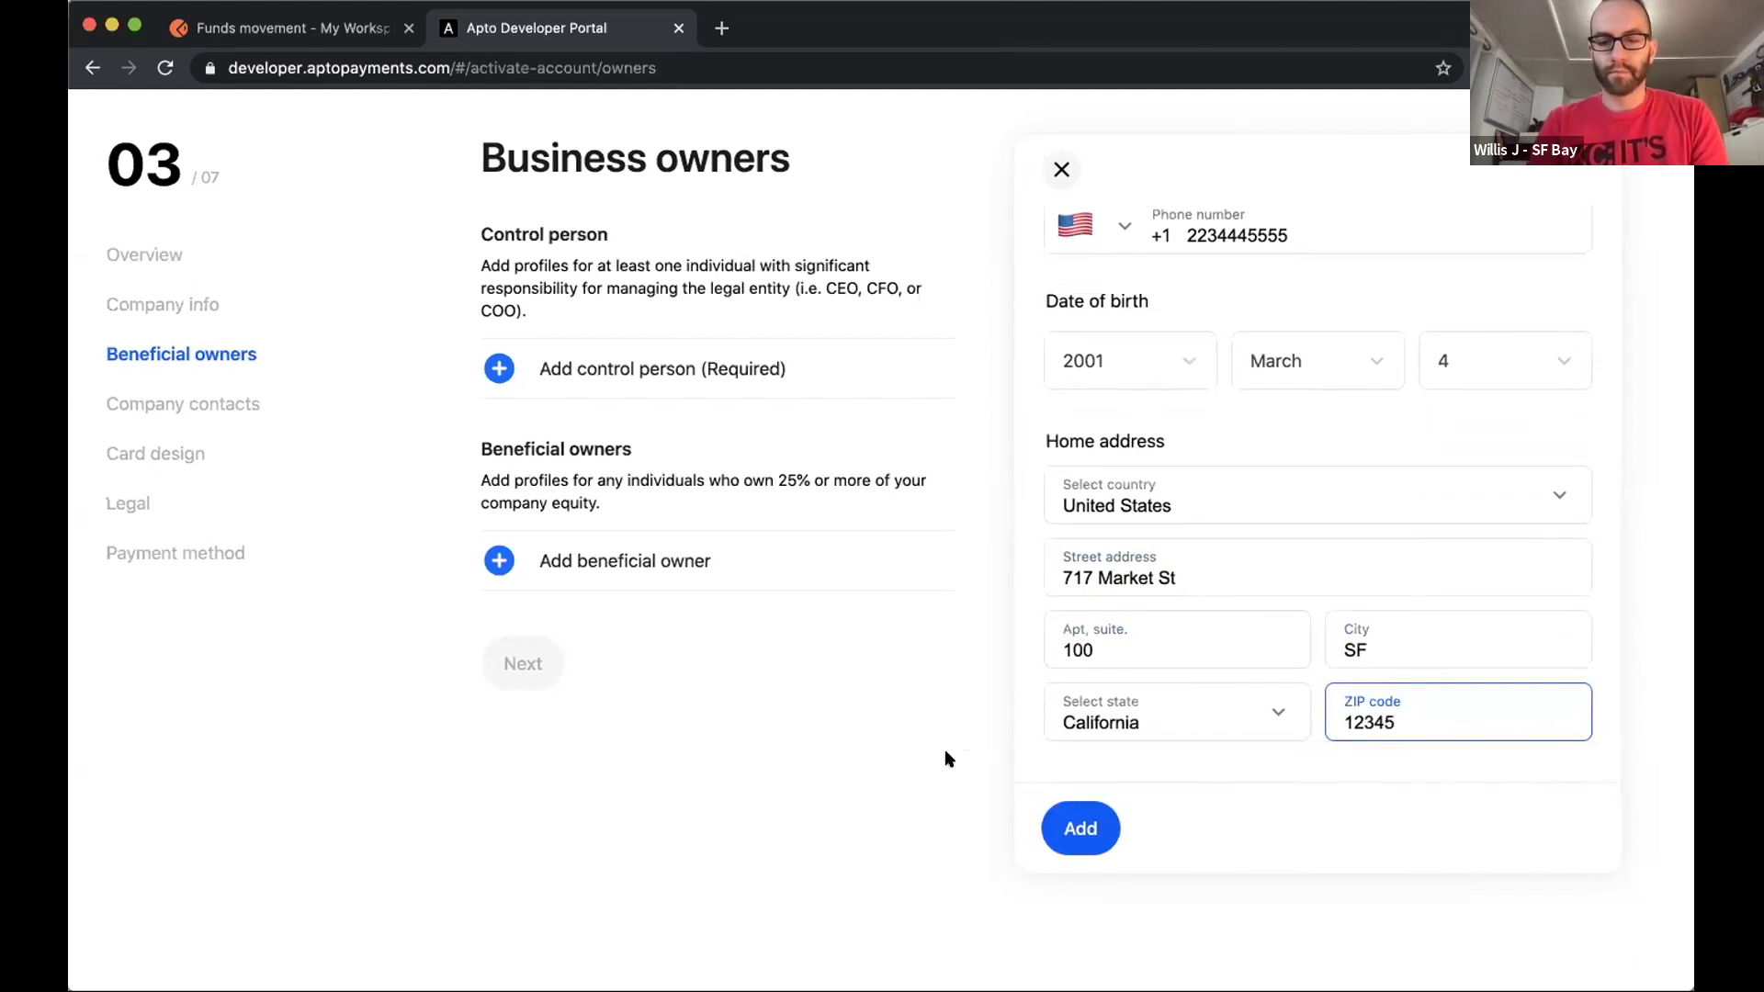
click(1083, 830)
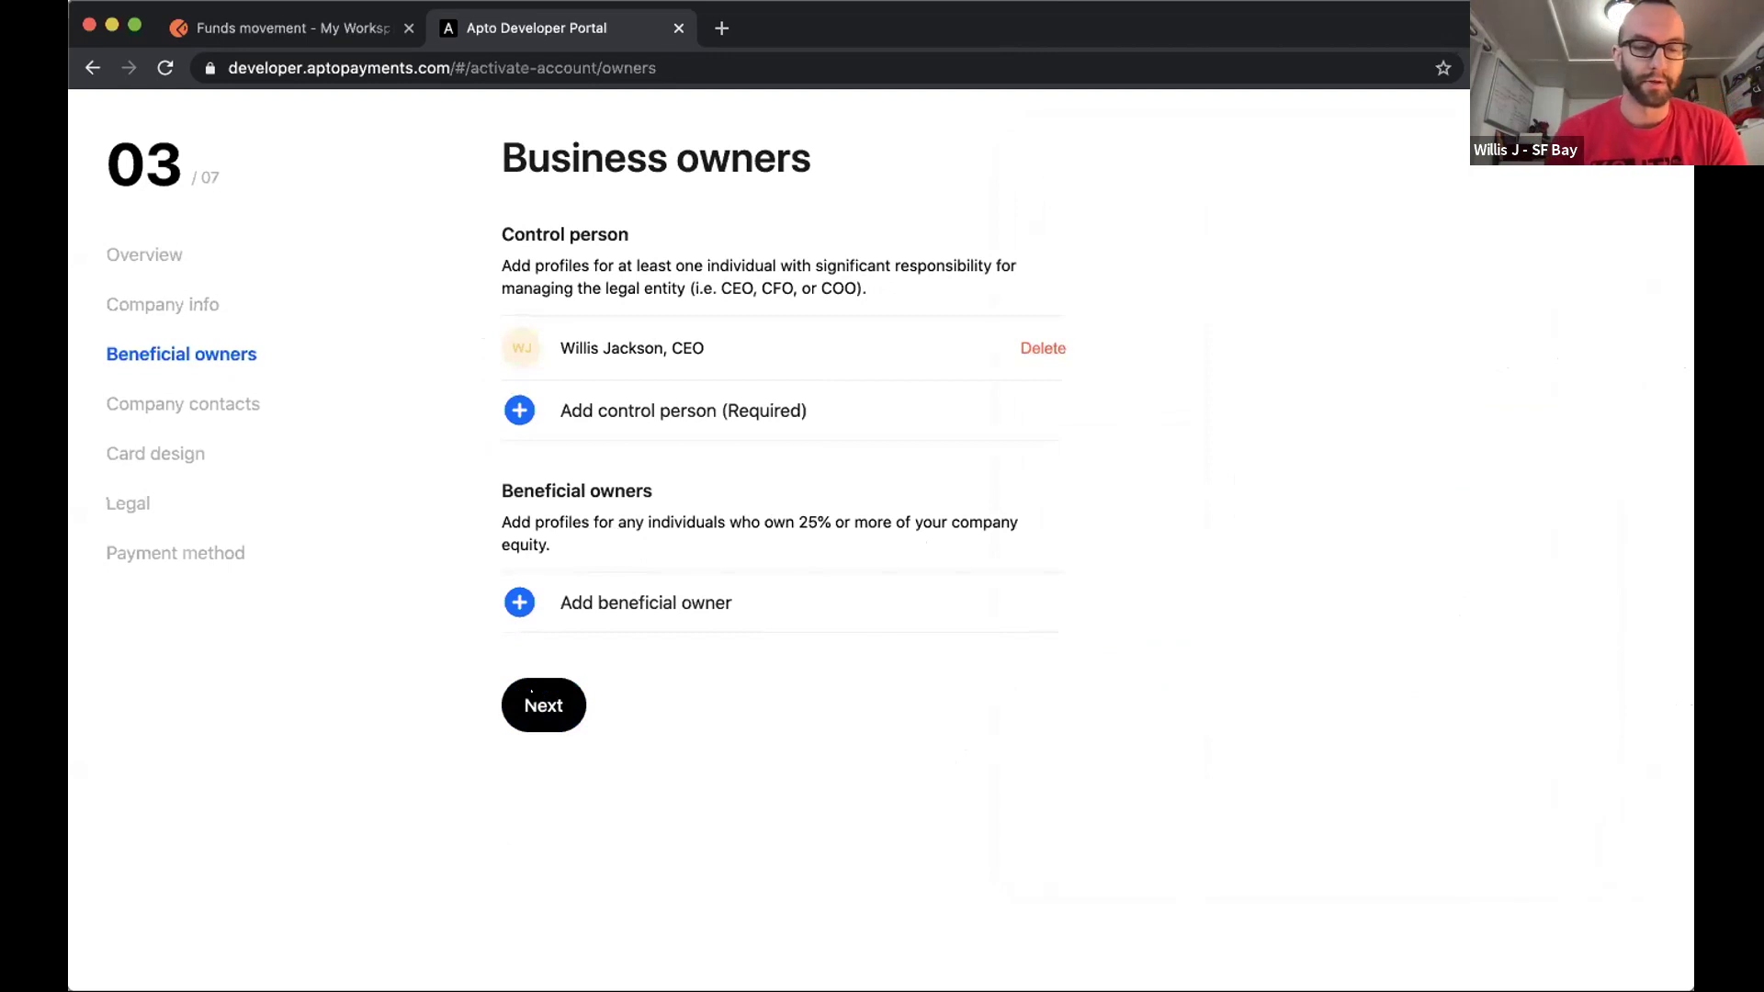
Enter the company's United States legal address in SF, California, with ZIP and contact phone number.
click(531, 693)
click(586, 267)
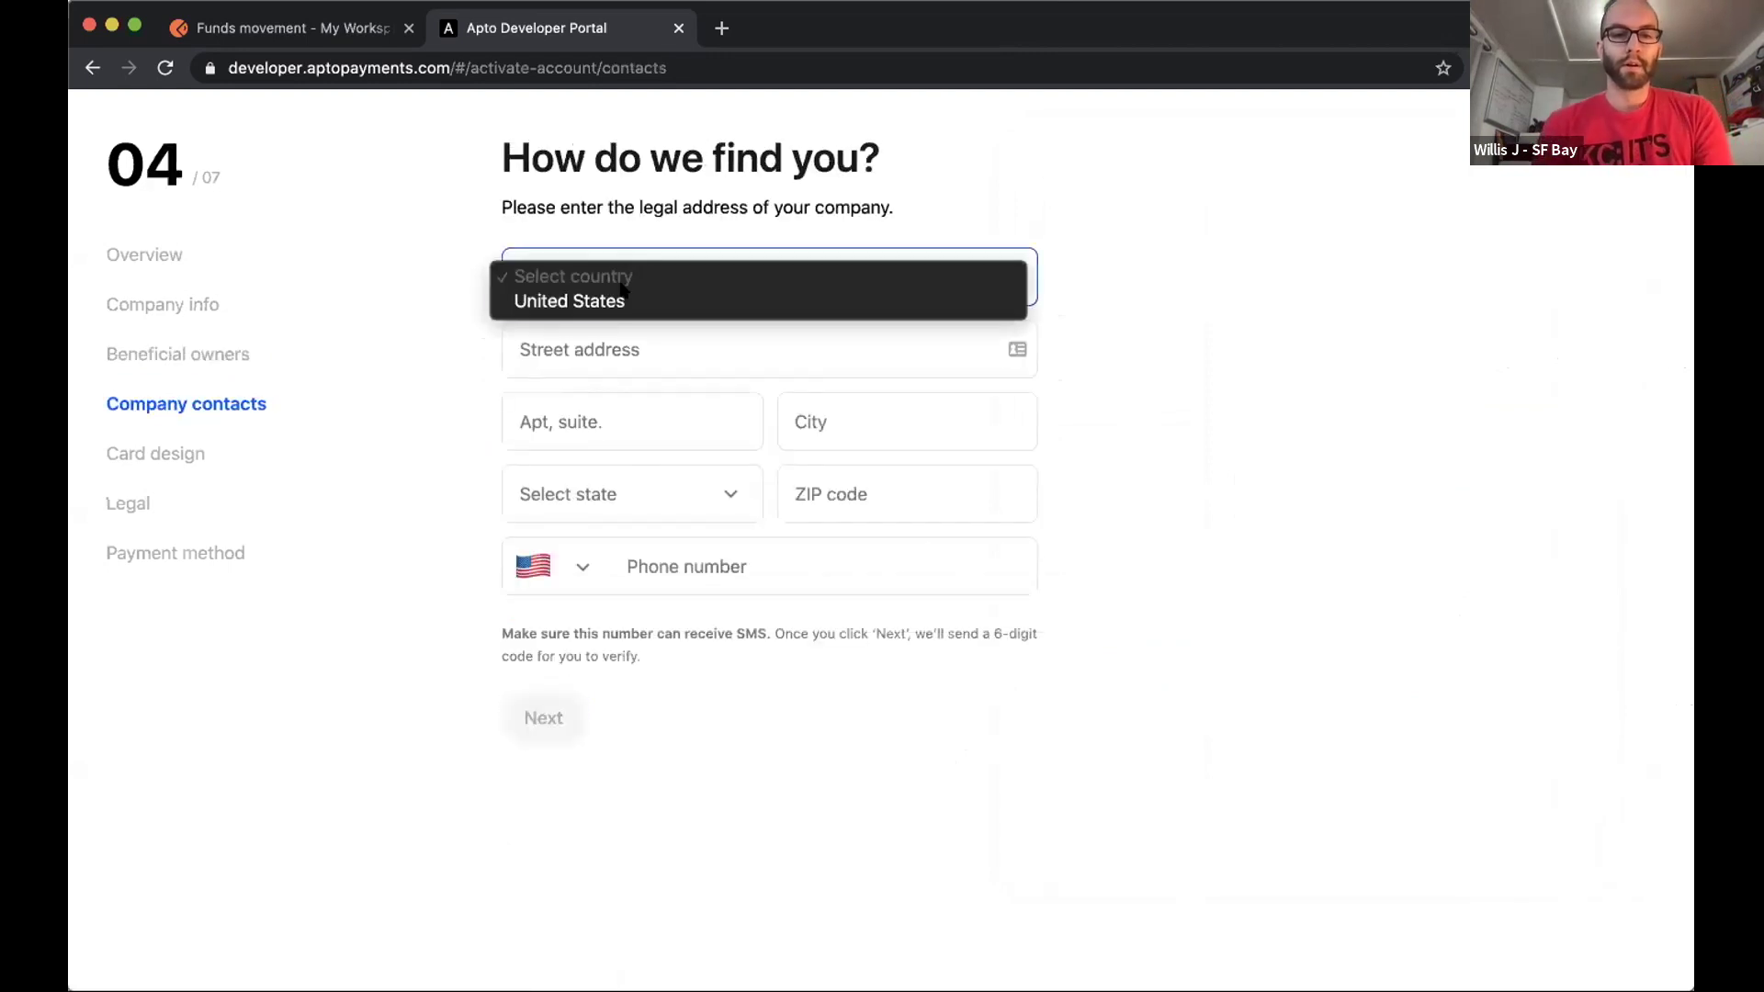
click(610, 301)
click(610, 346)
text(717a)
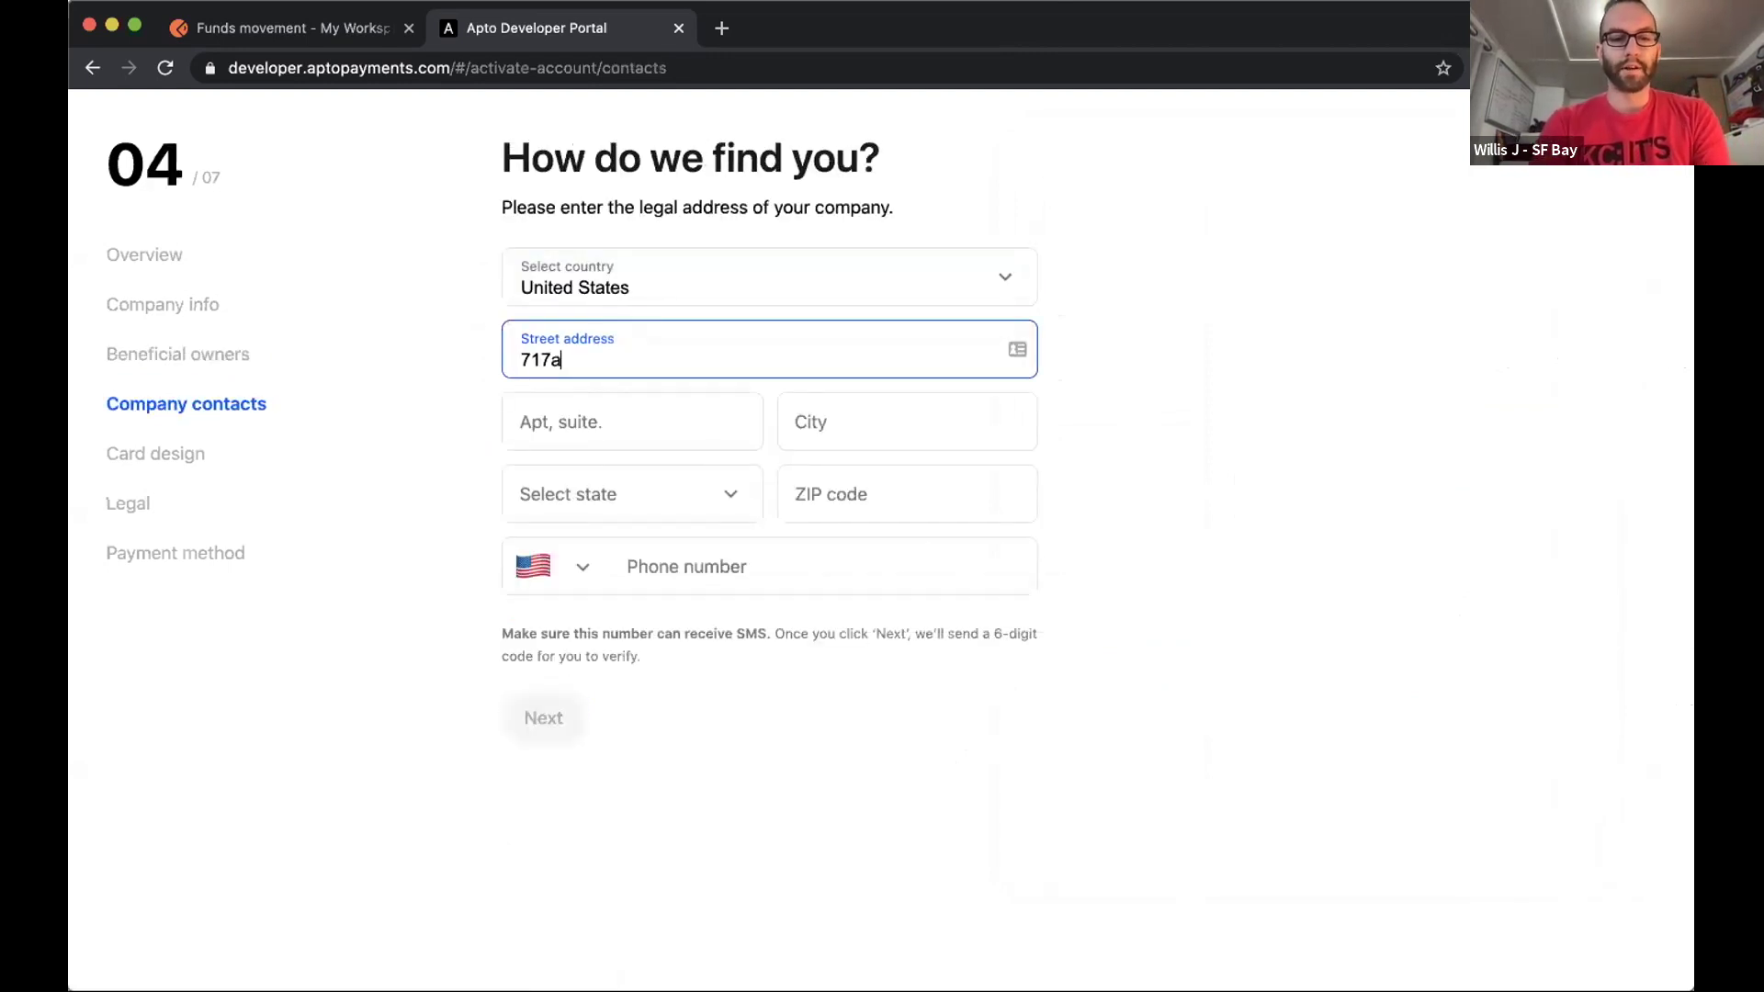
text(Market St)
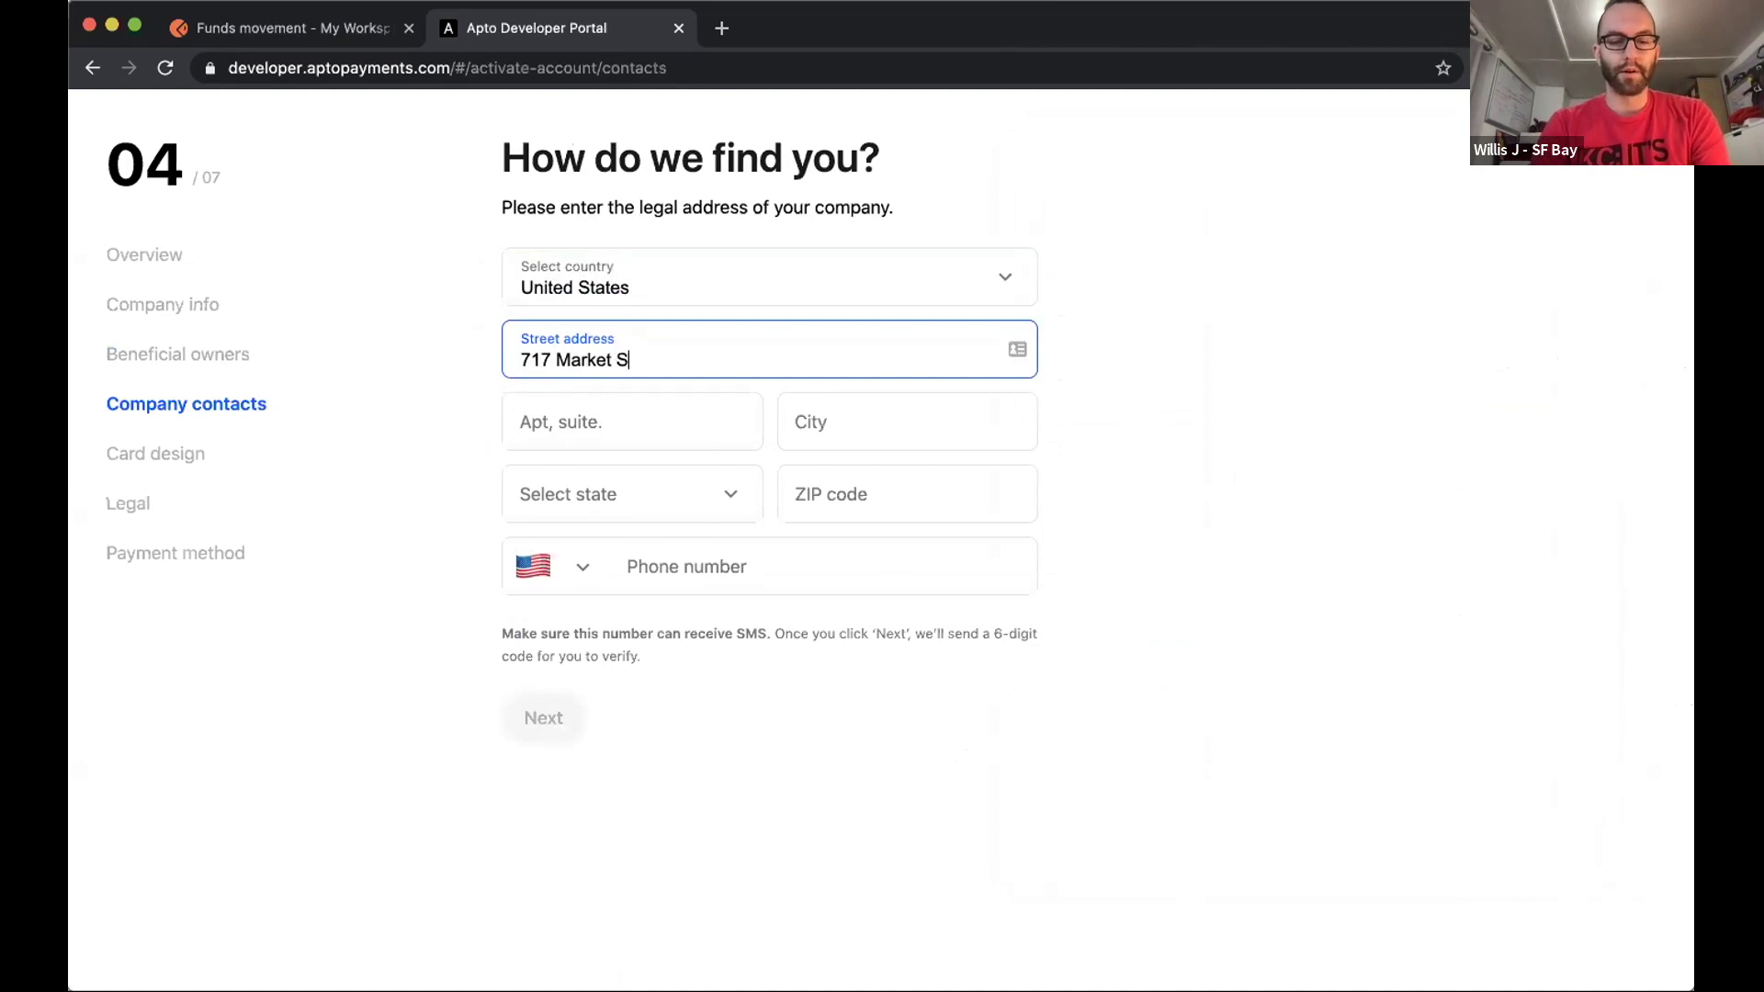
key(Tab)
text(1000)
key(Tab)
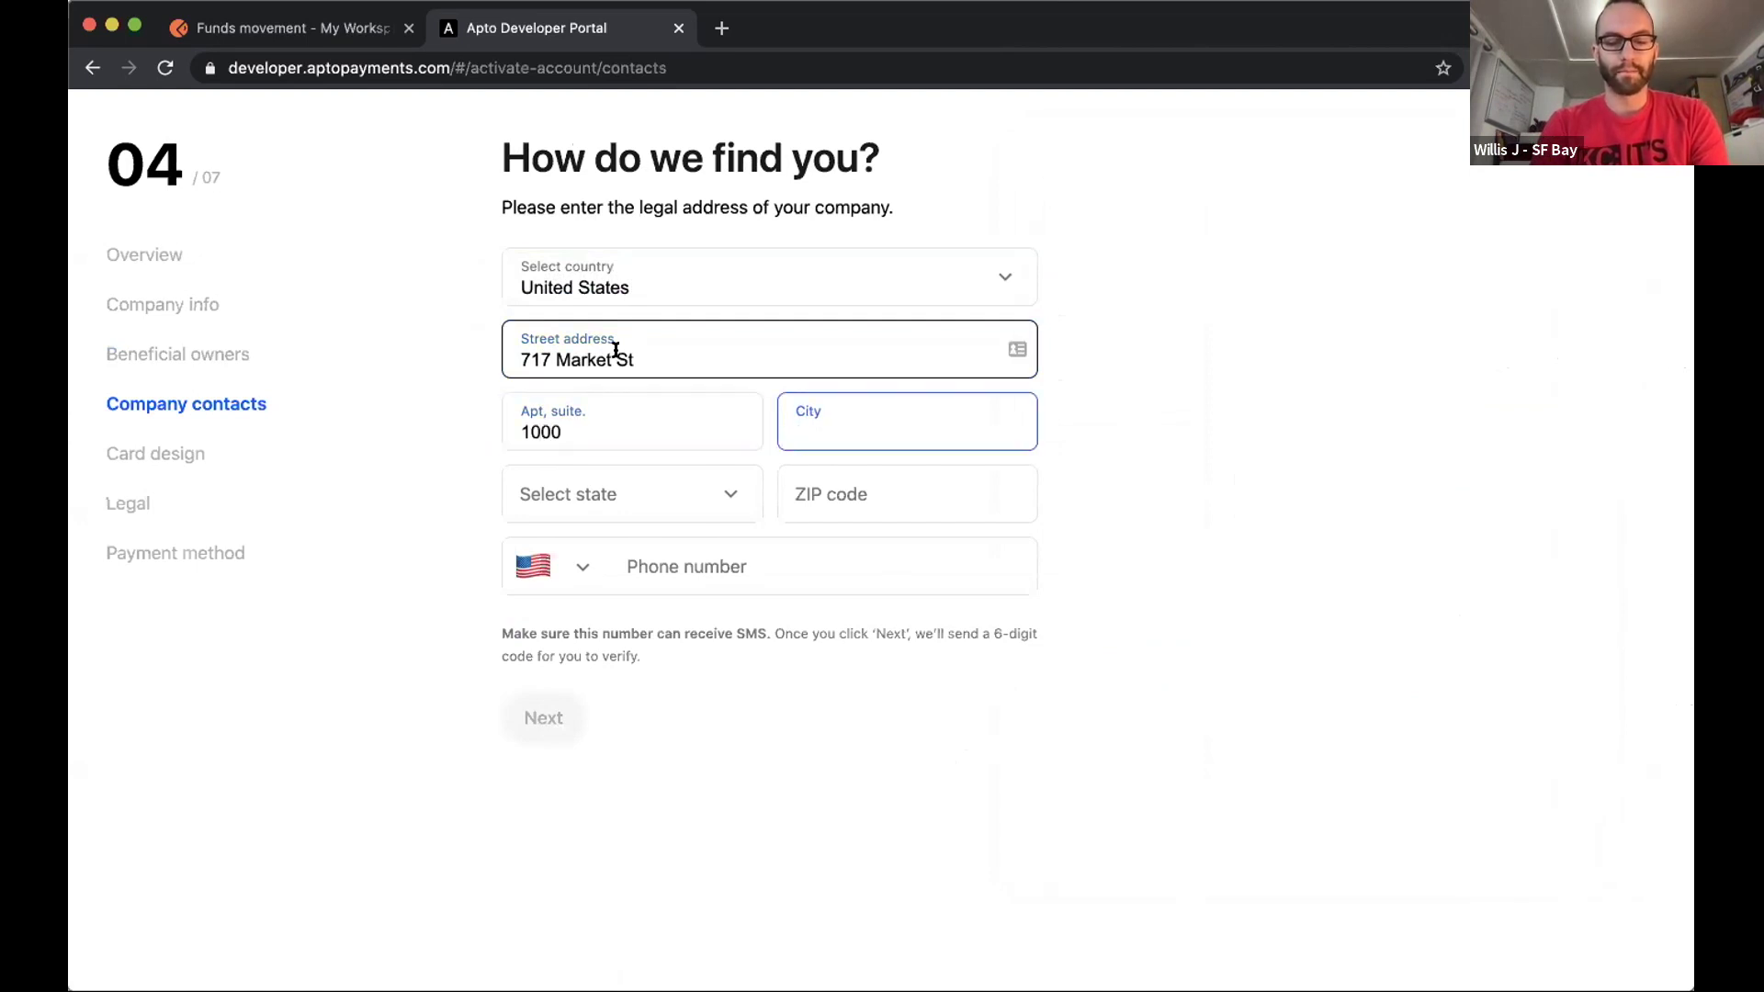
text(SF)
key(Tab)
key(c)
key(Tab)
text(123)
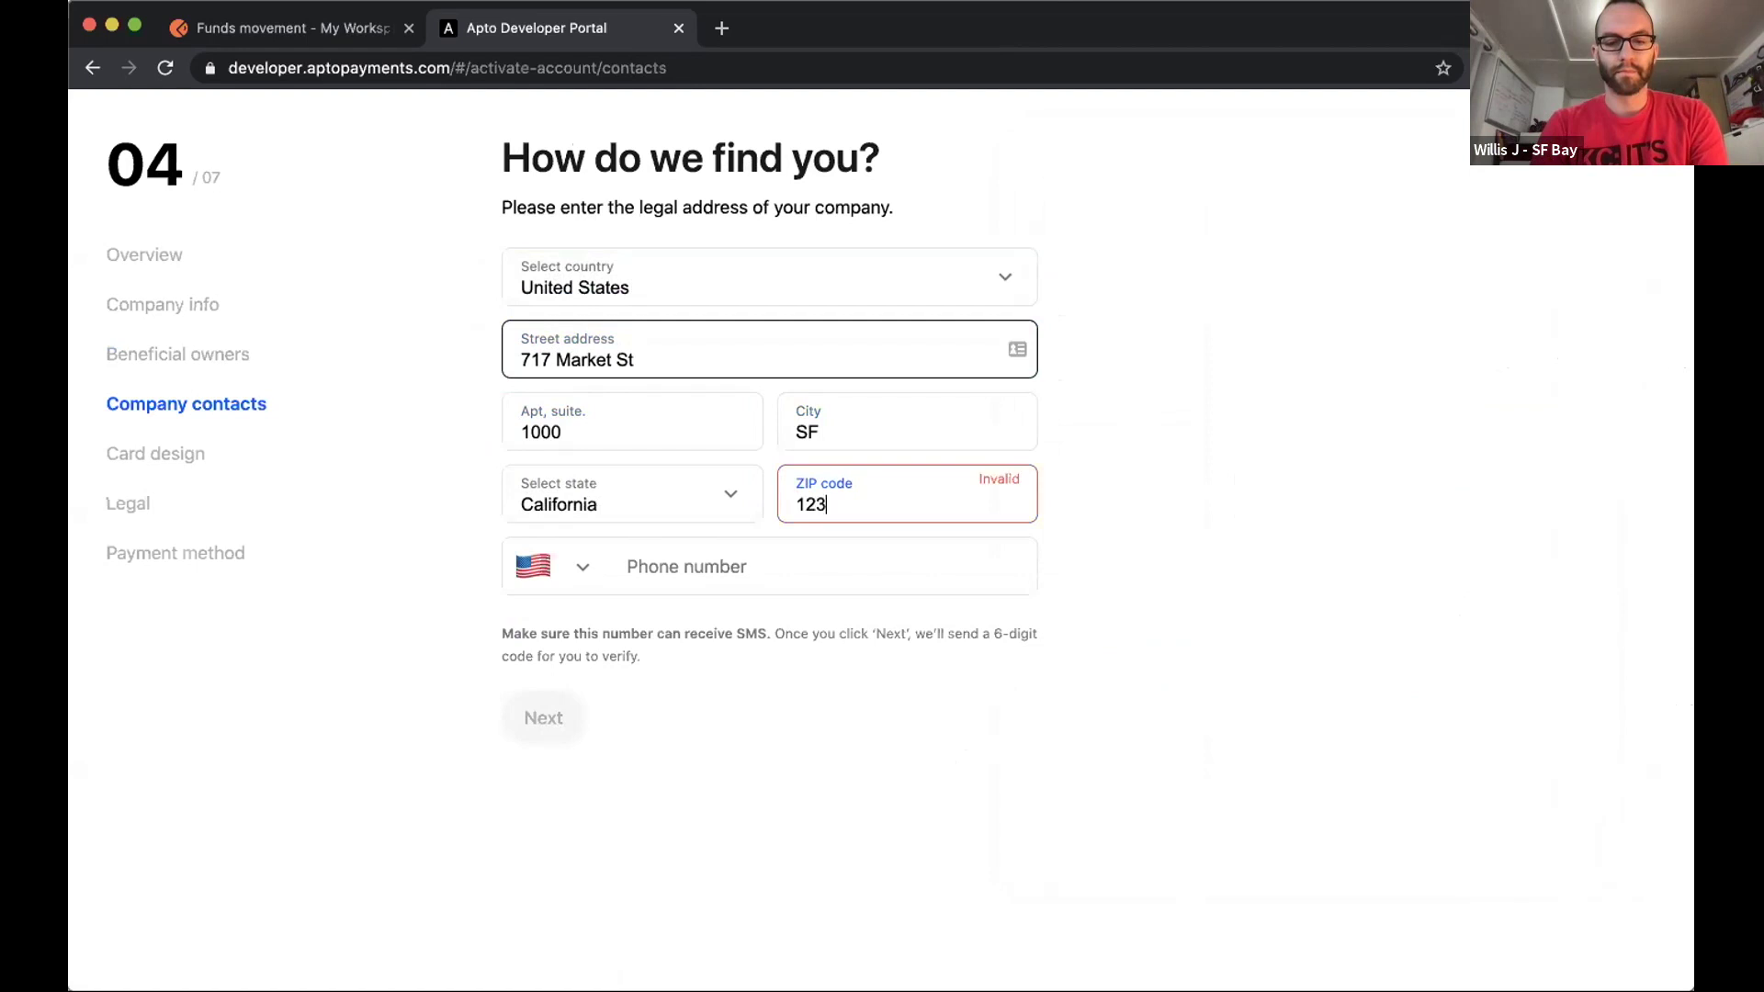
text(45)
key(Tab)
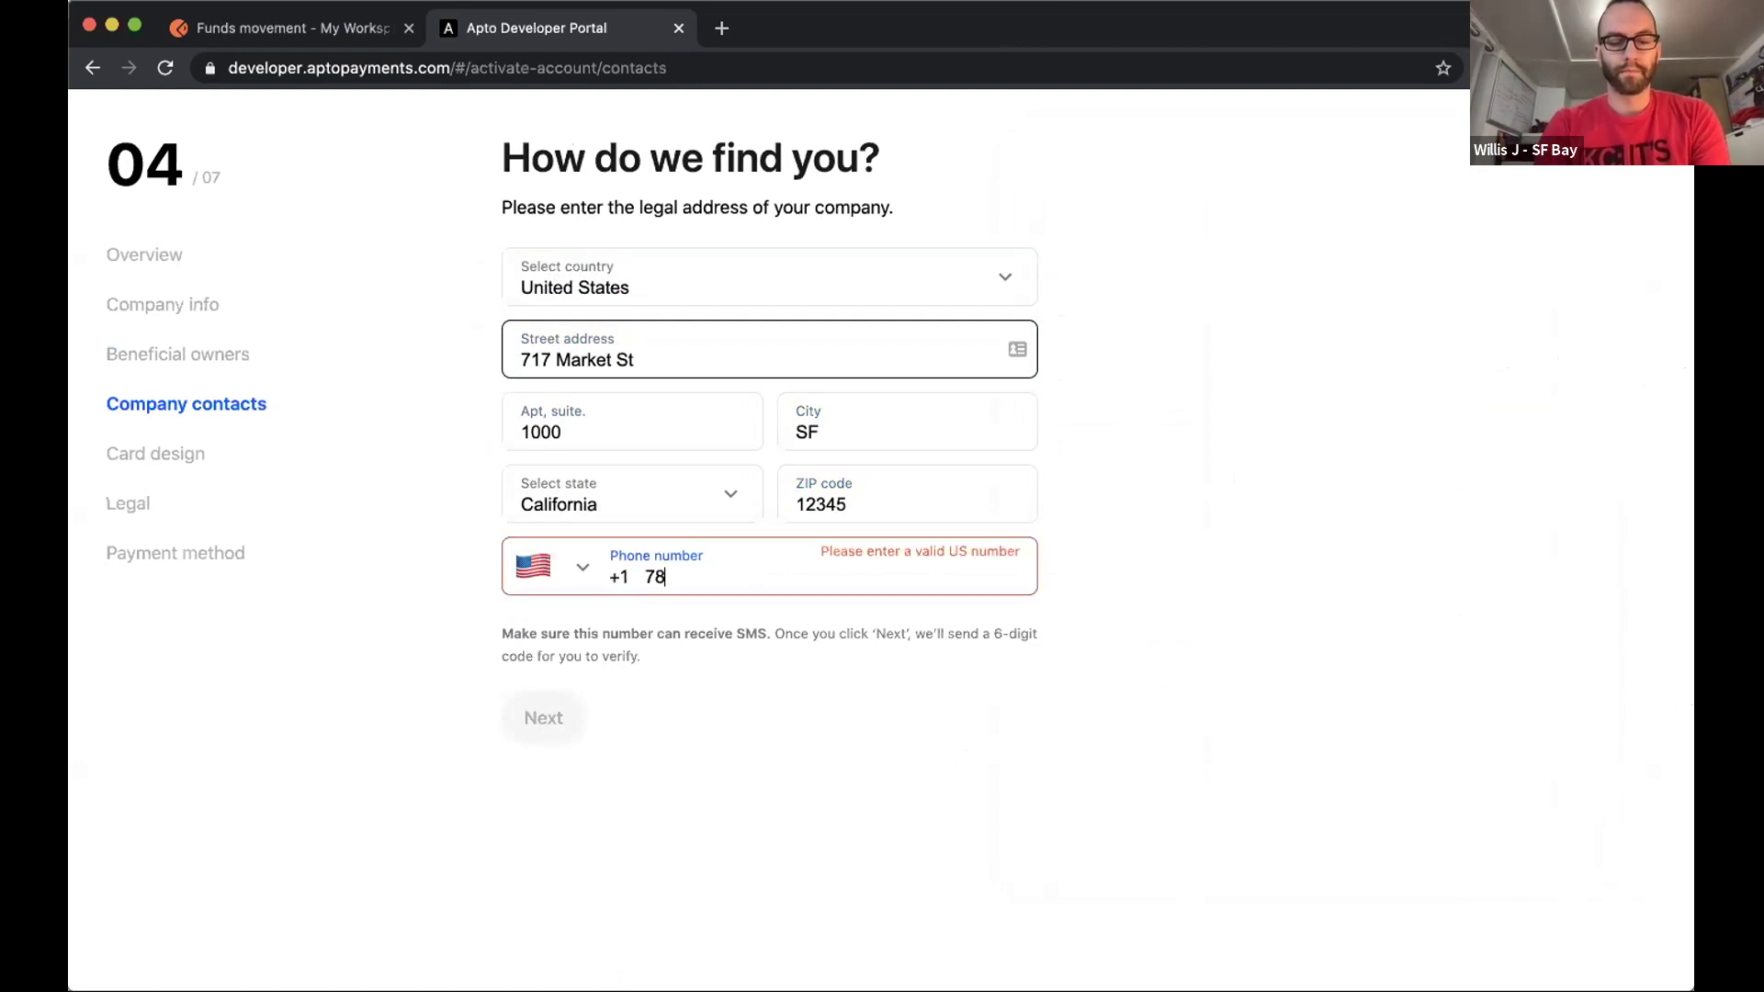
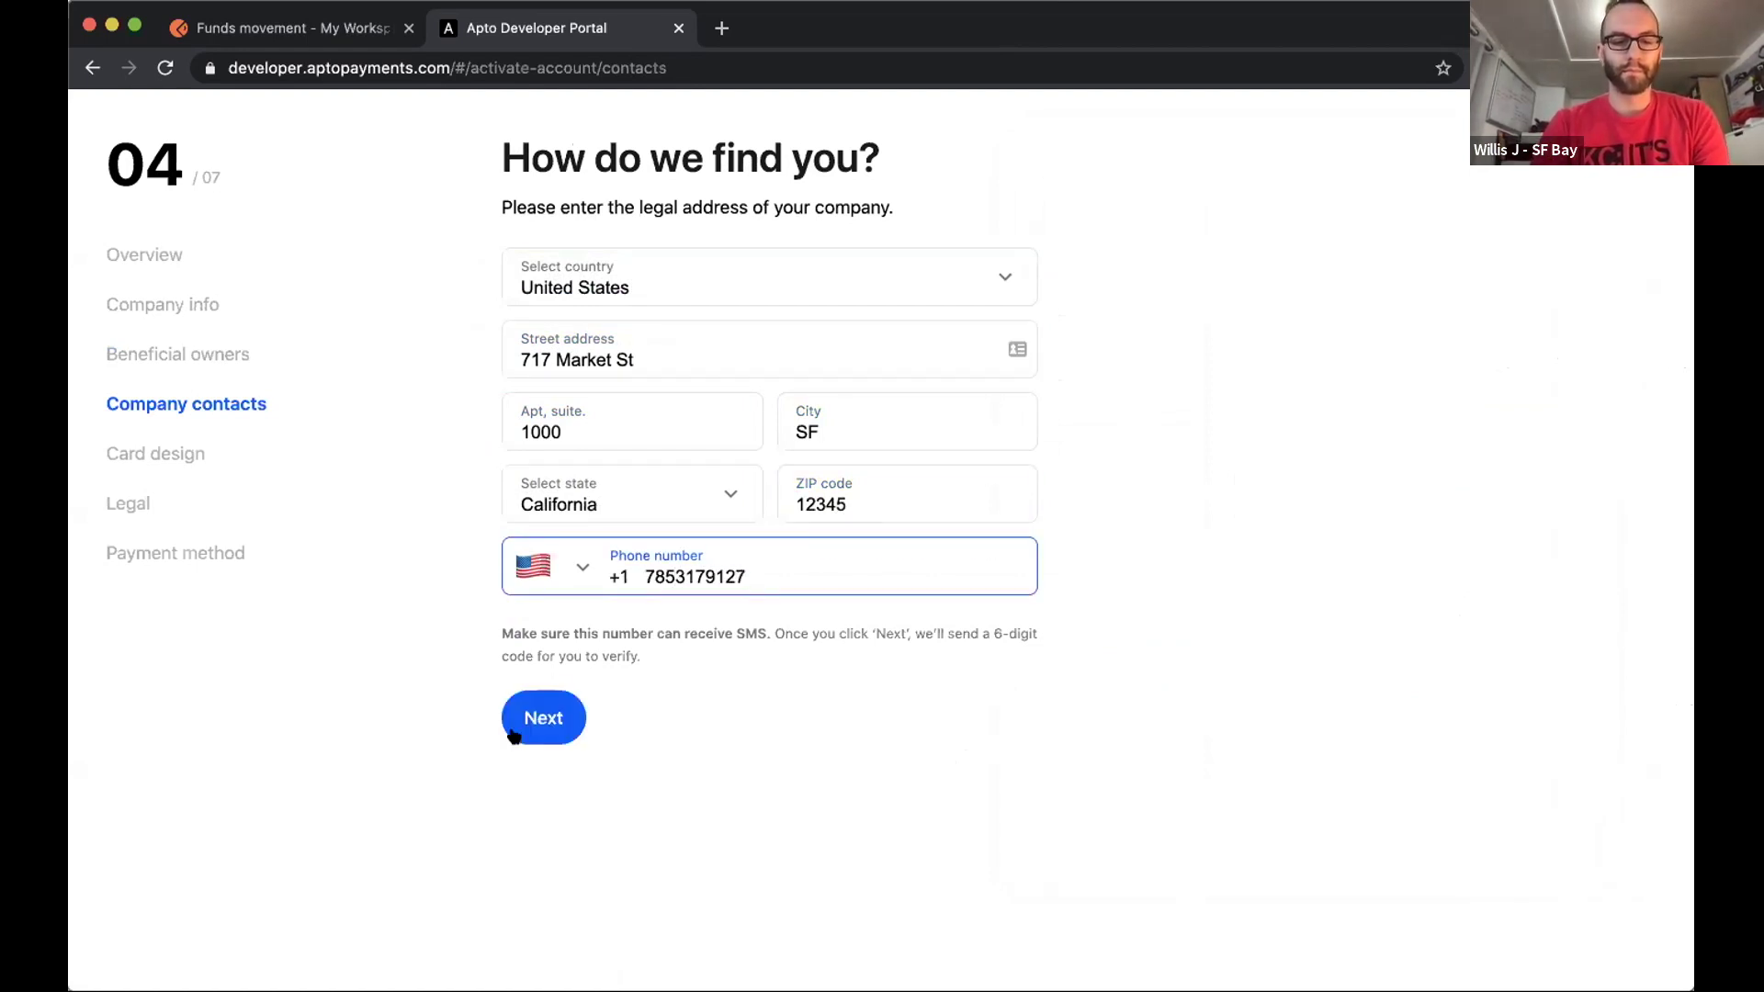
Submit the contact details and verify the phone with the six-digit SMS code.
click(543, 719)
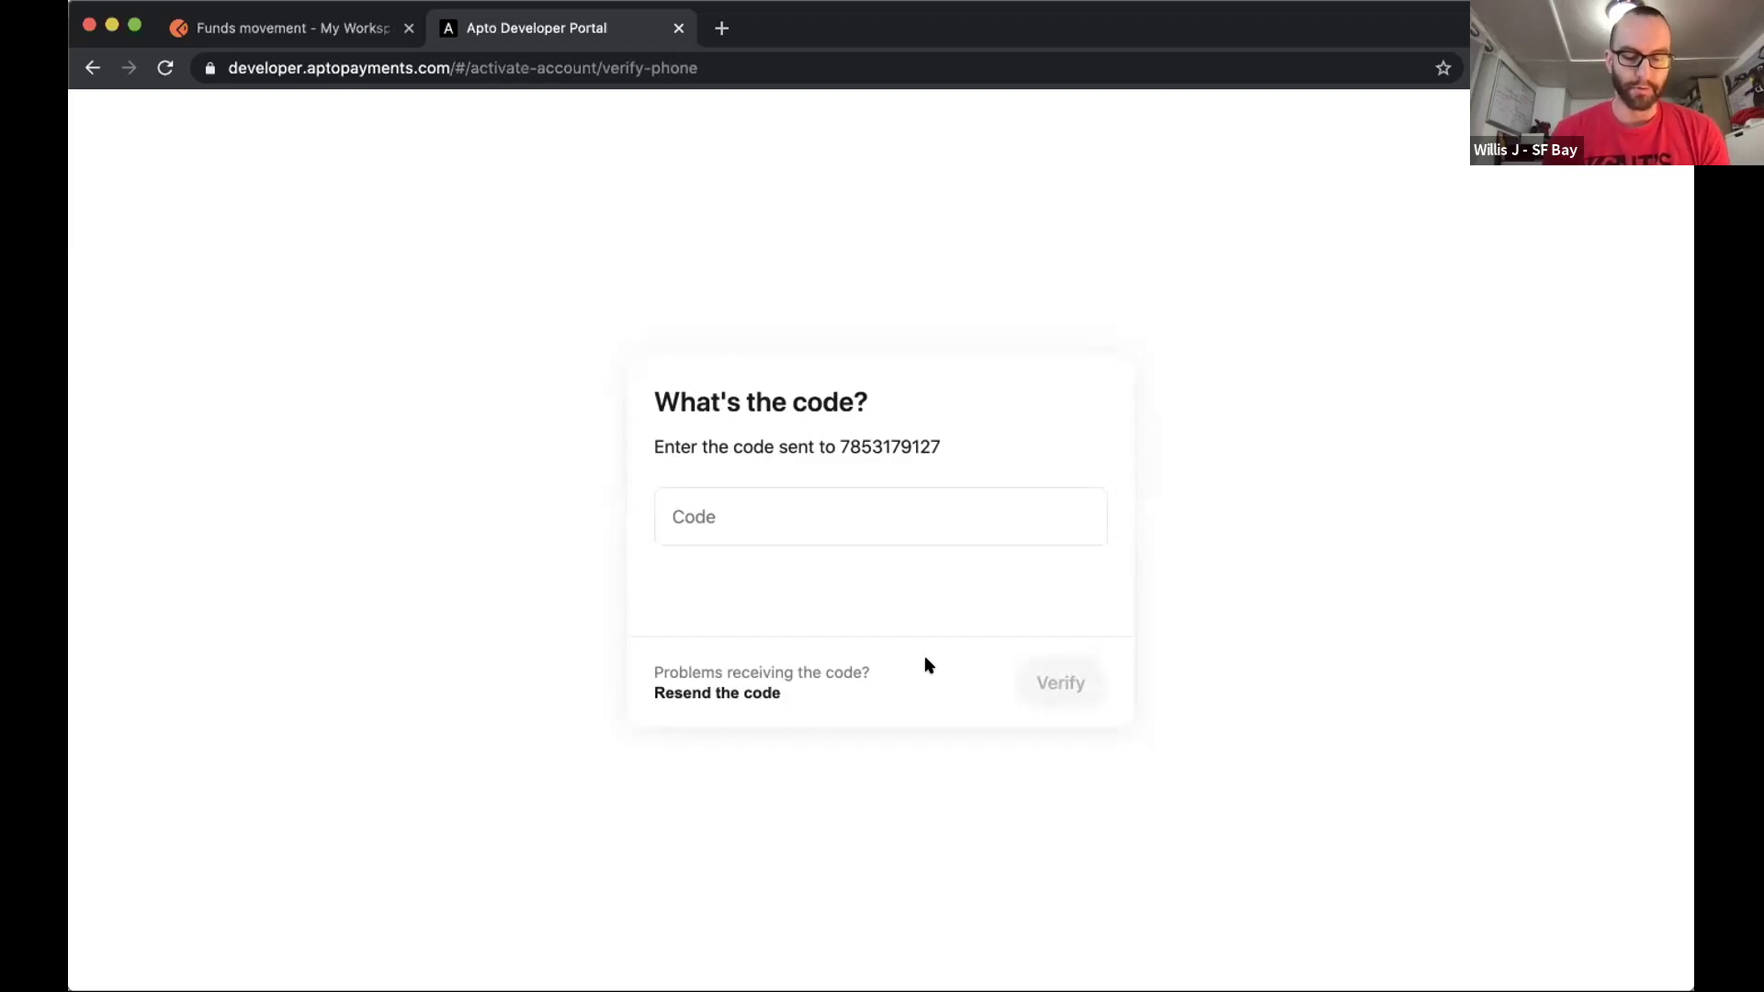
click(790, 500)
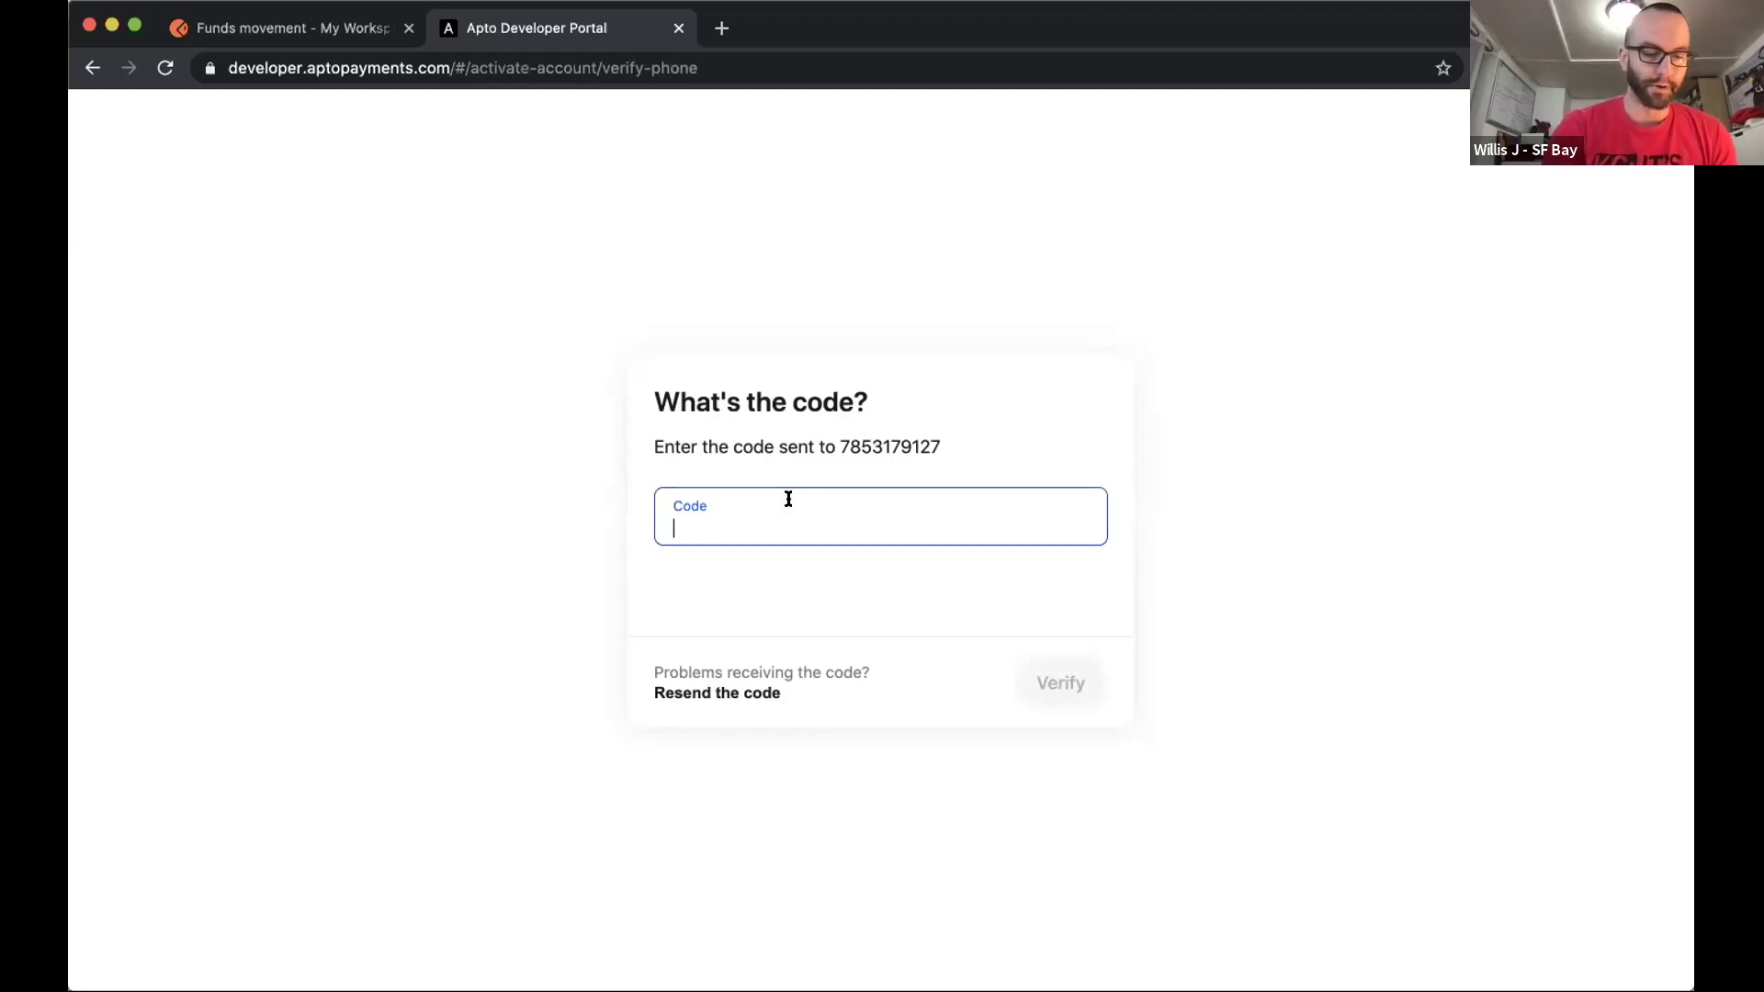
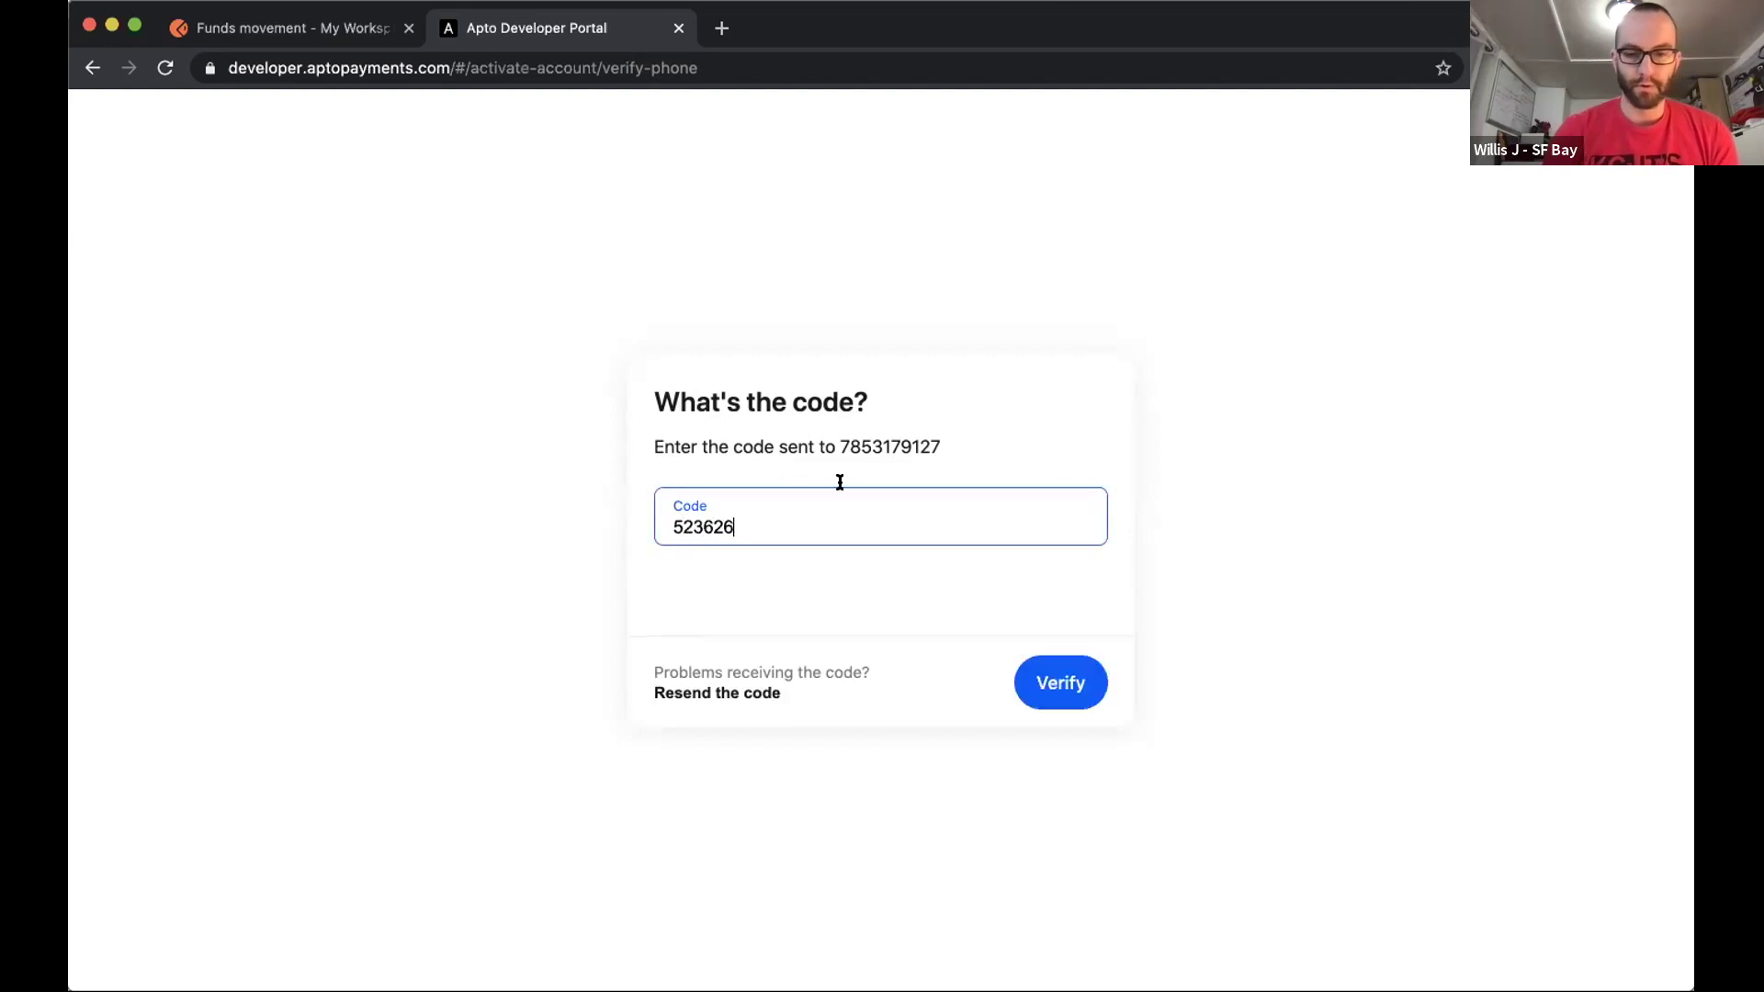
click(1057, 684)
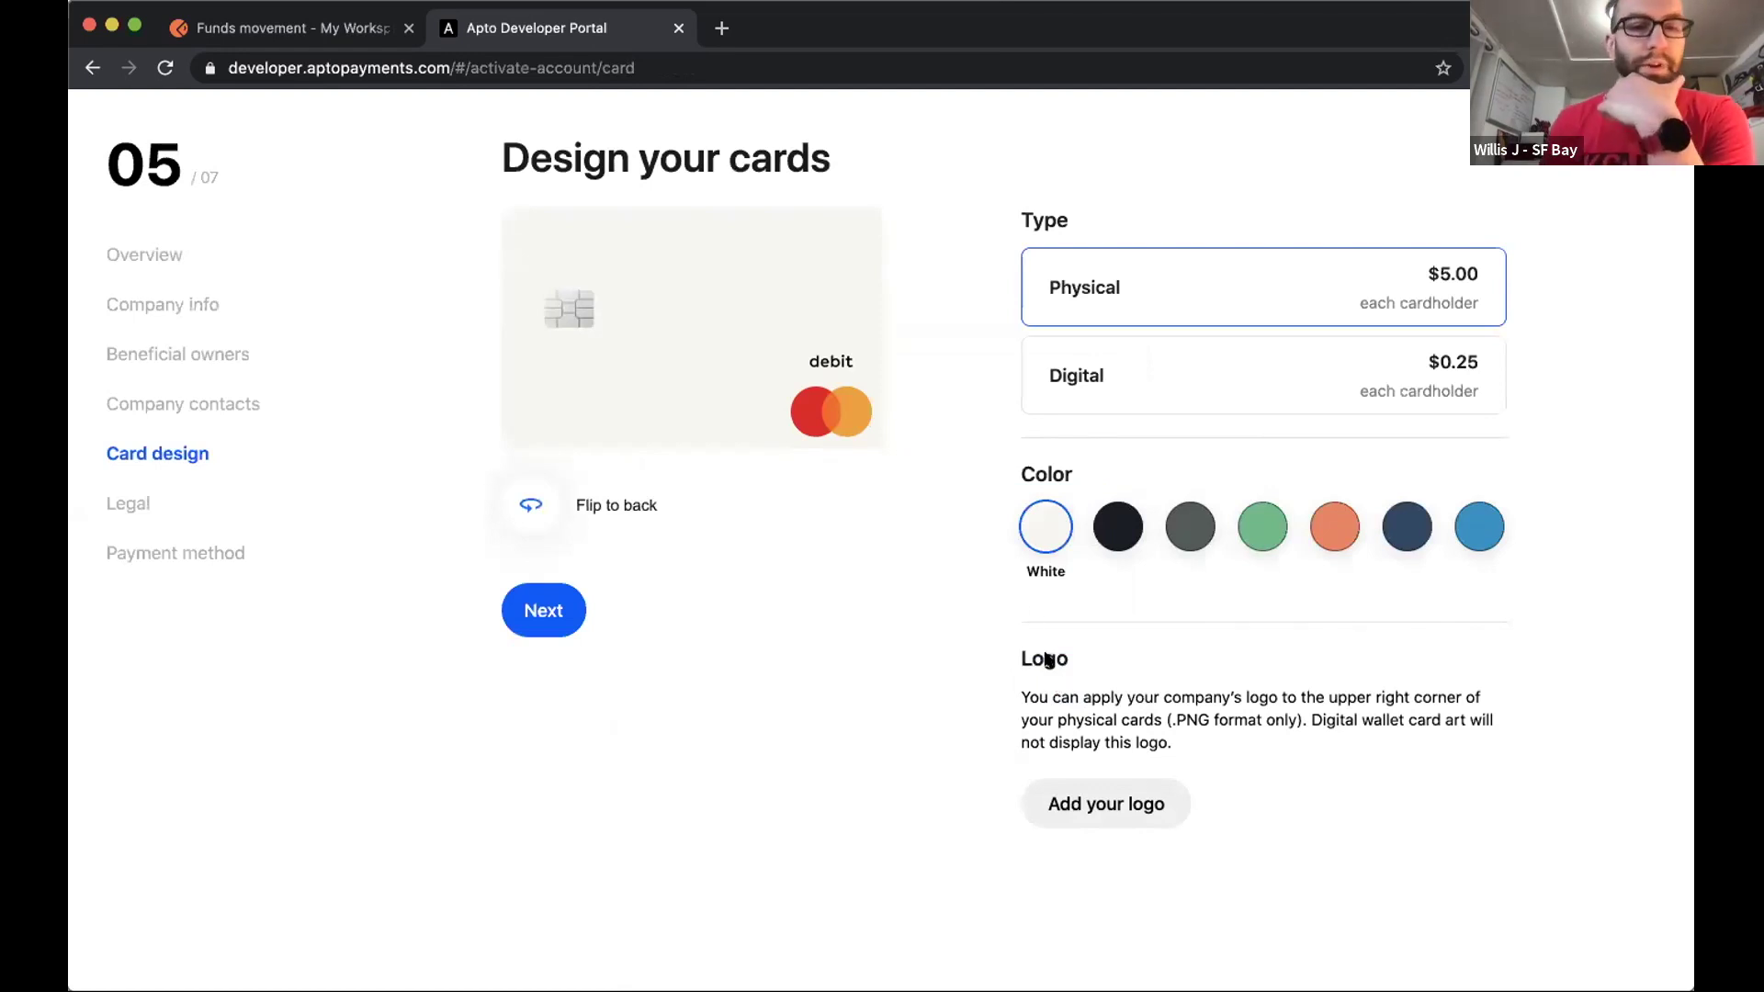
click(1115, 375)
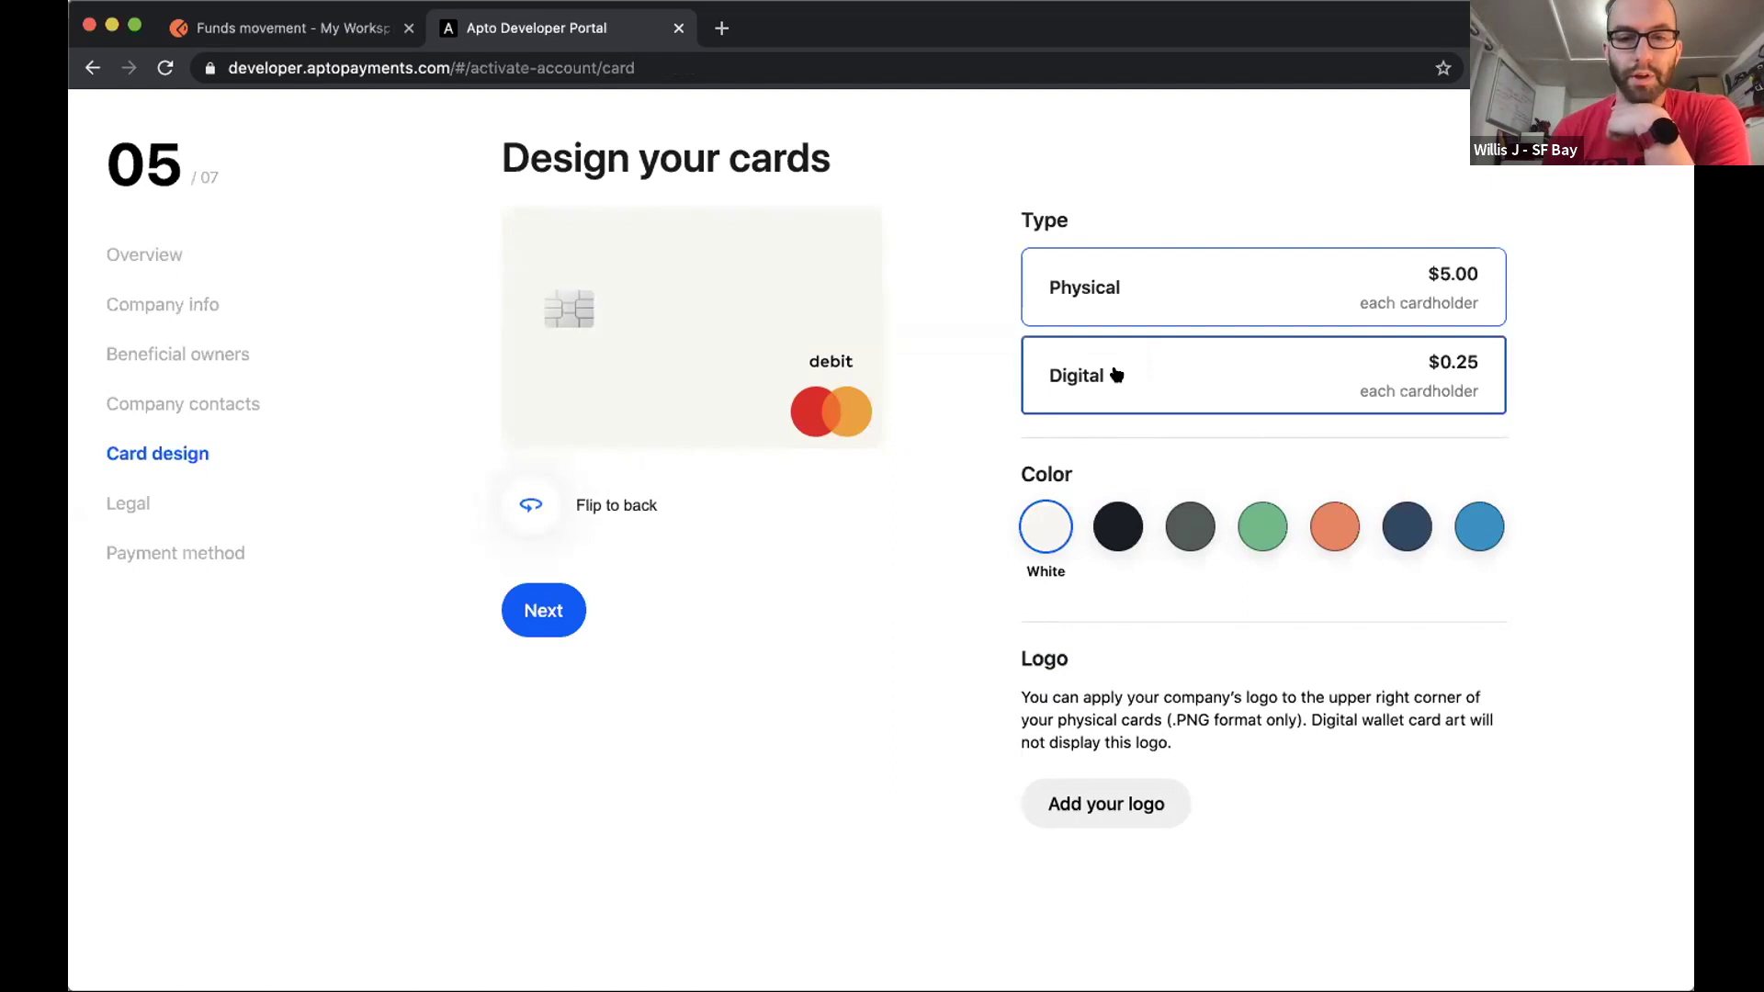
click(1189, 305)
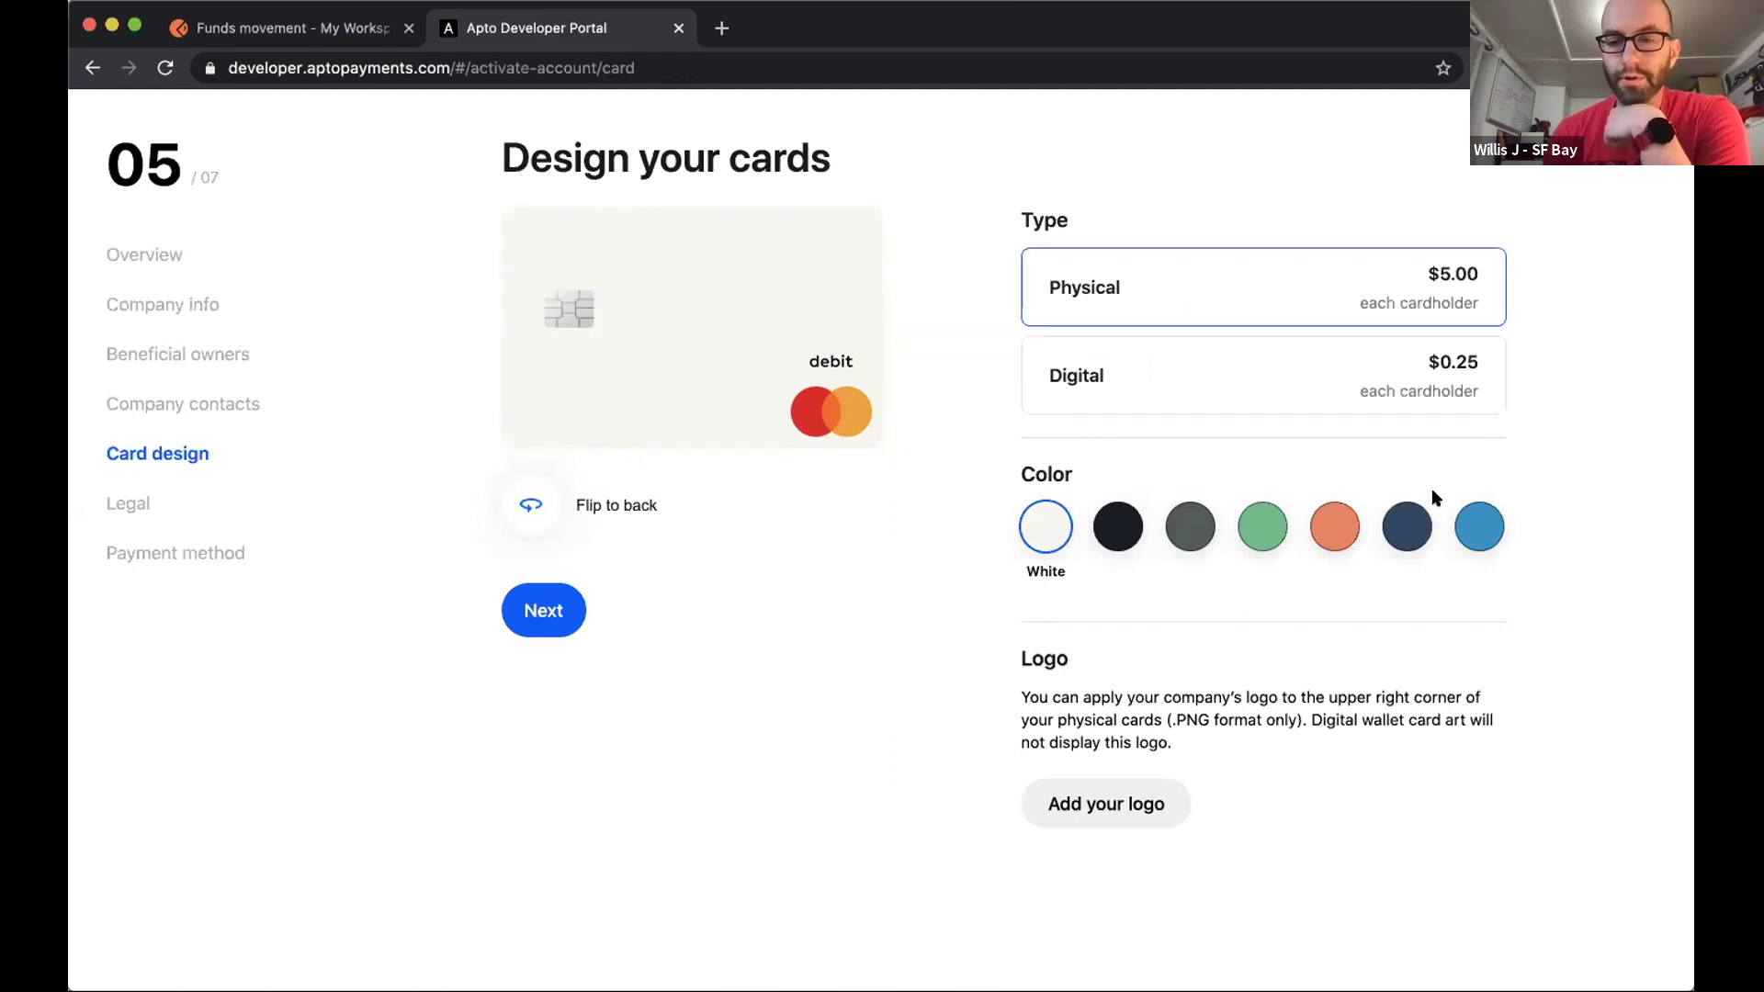
click(1418, 527)
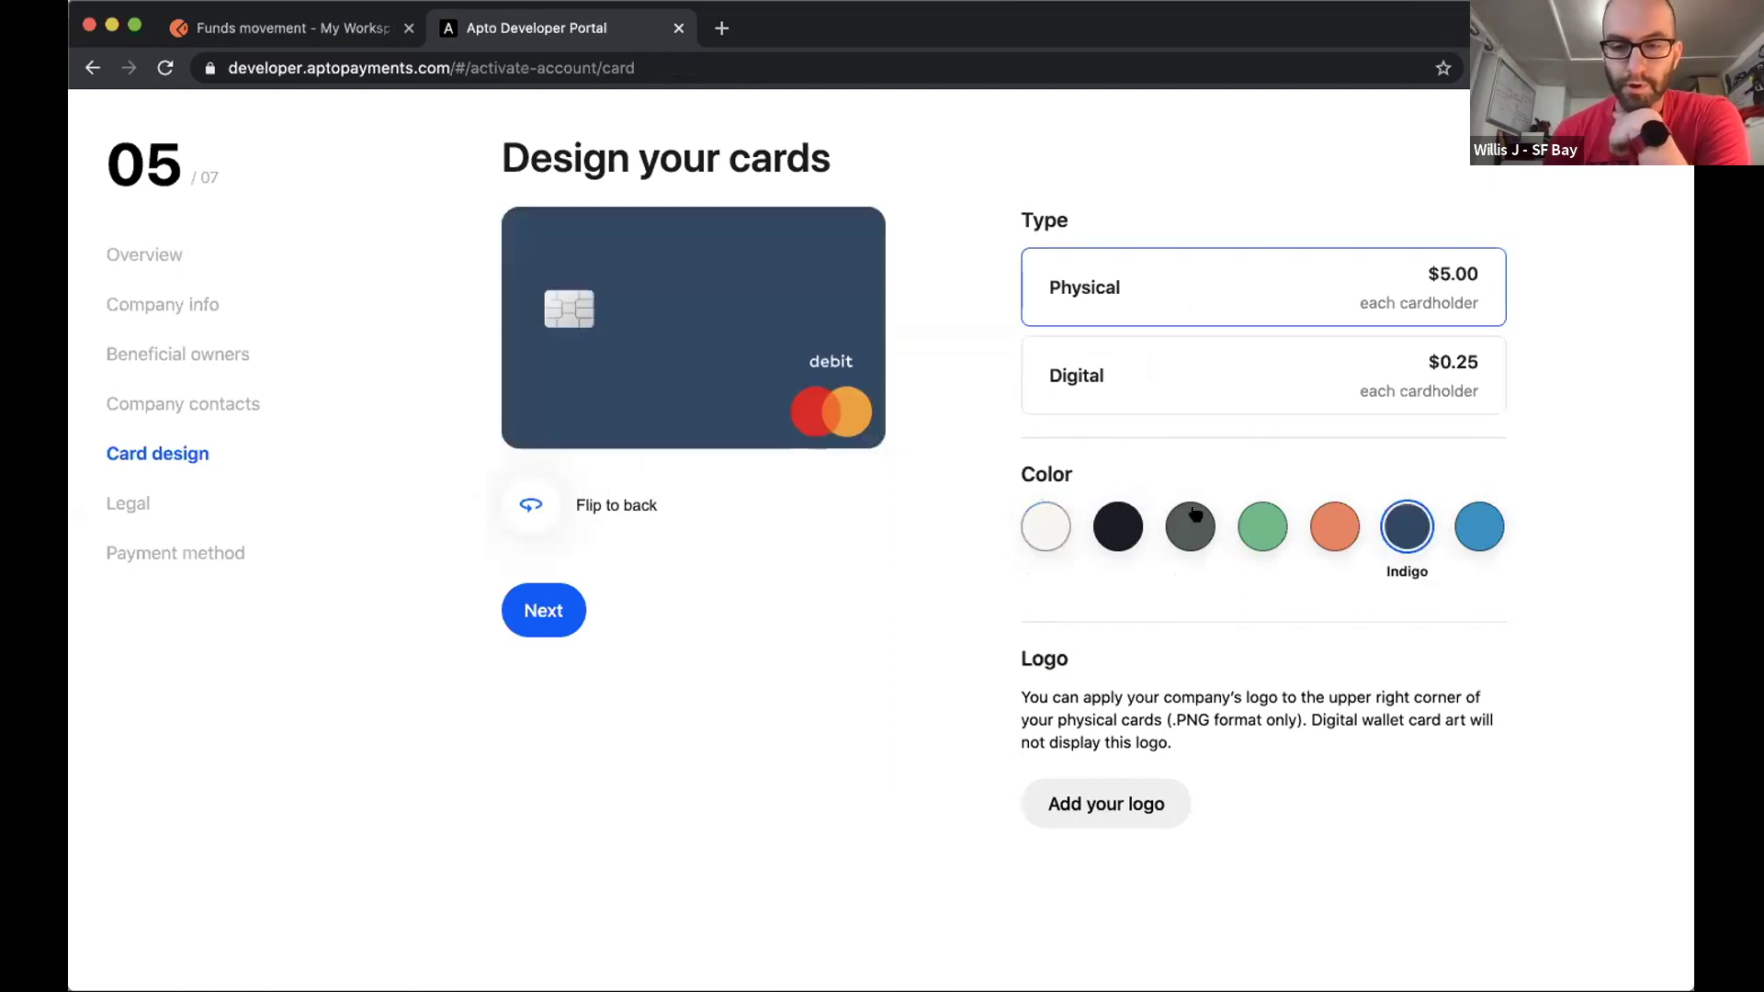
click(1033, 516)
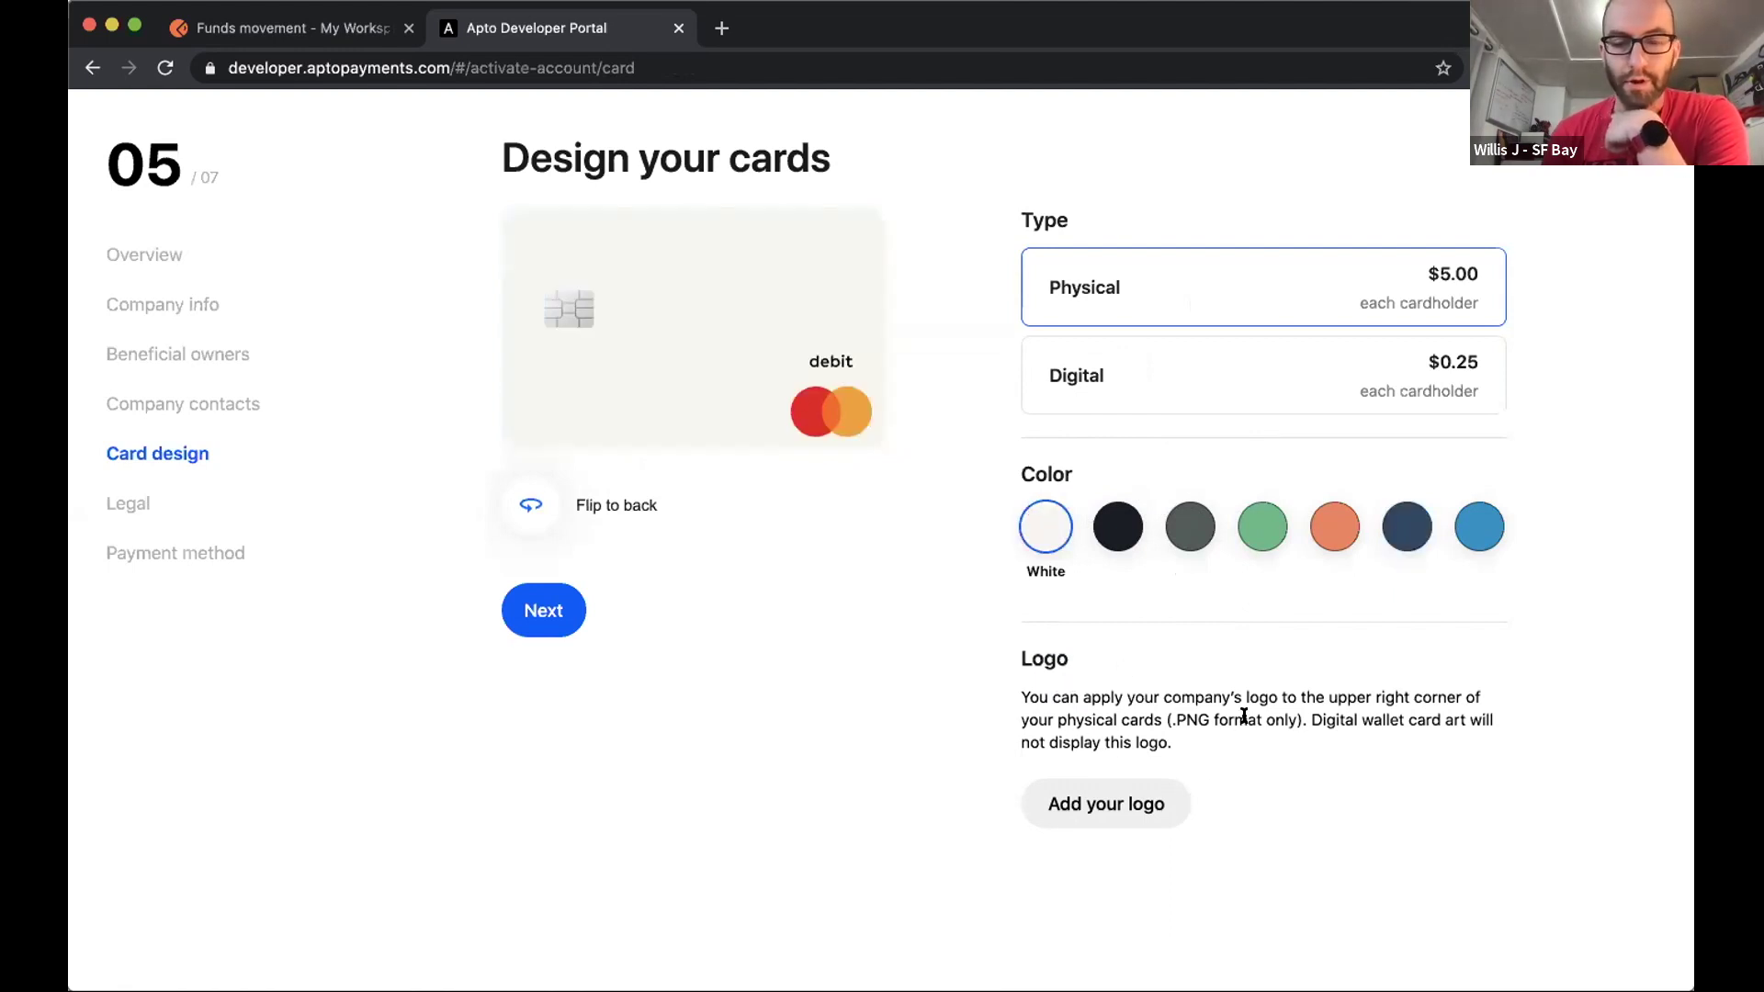
click(534, 507)
click(534, 508)
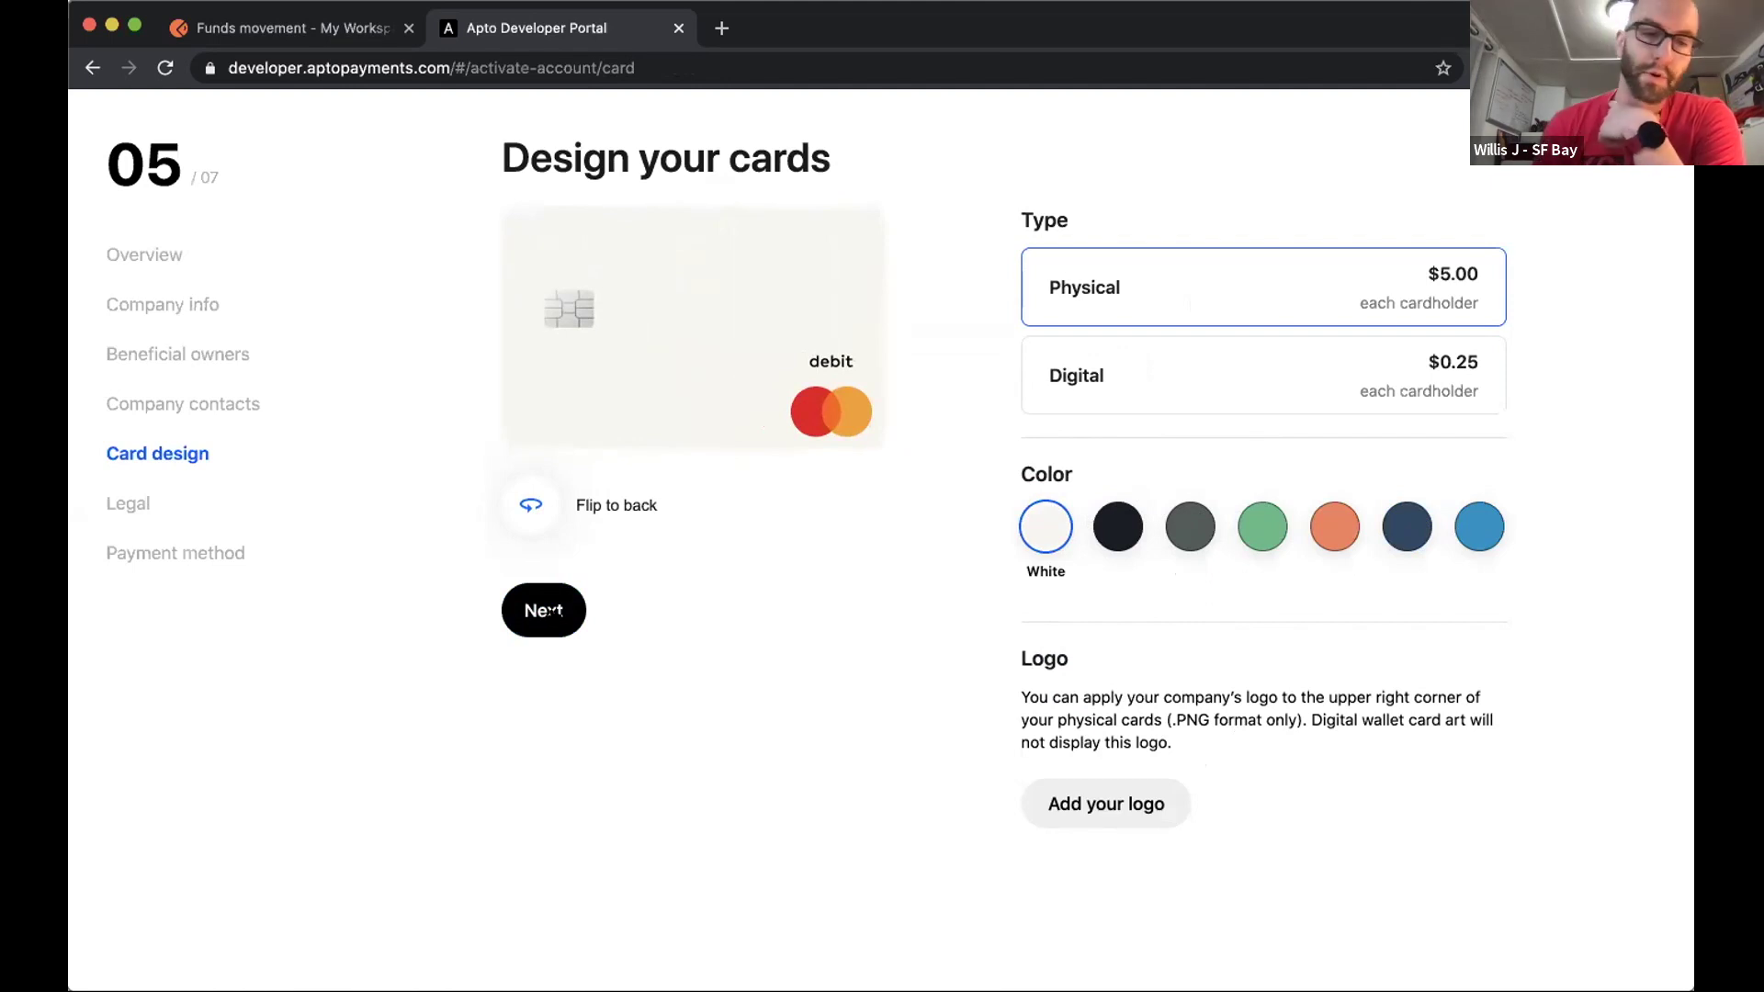
Accept the Apto Card Program Agreement, ACH Account Agreement and Evolve Privacy Policy.
click(551, 613)
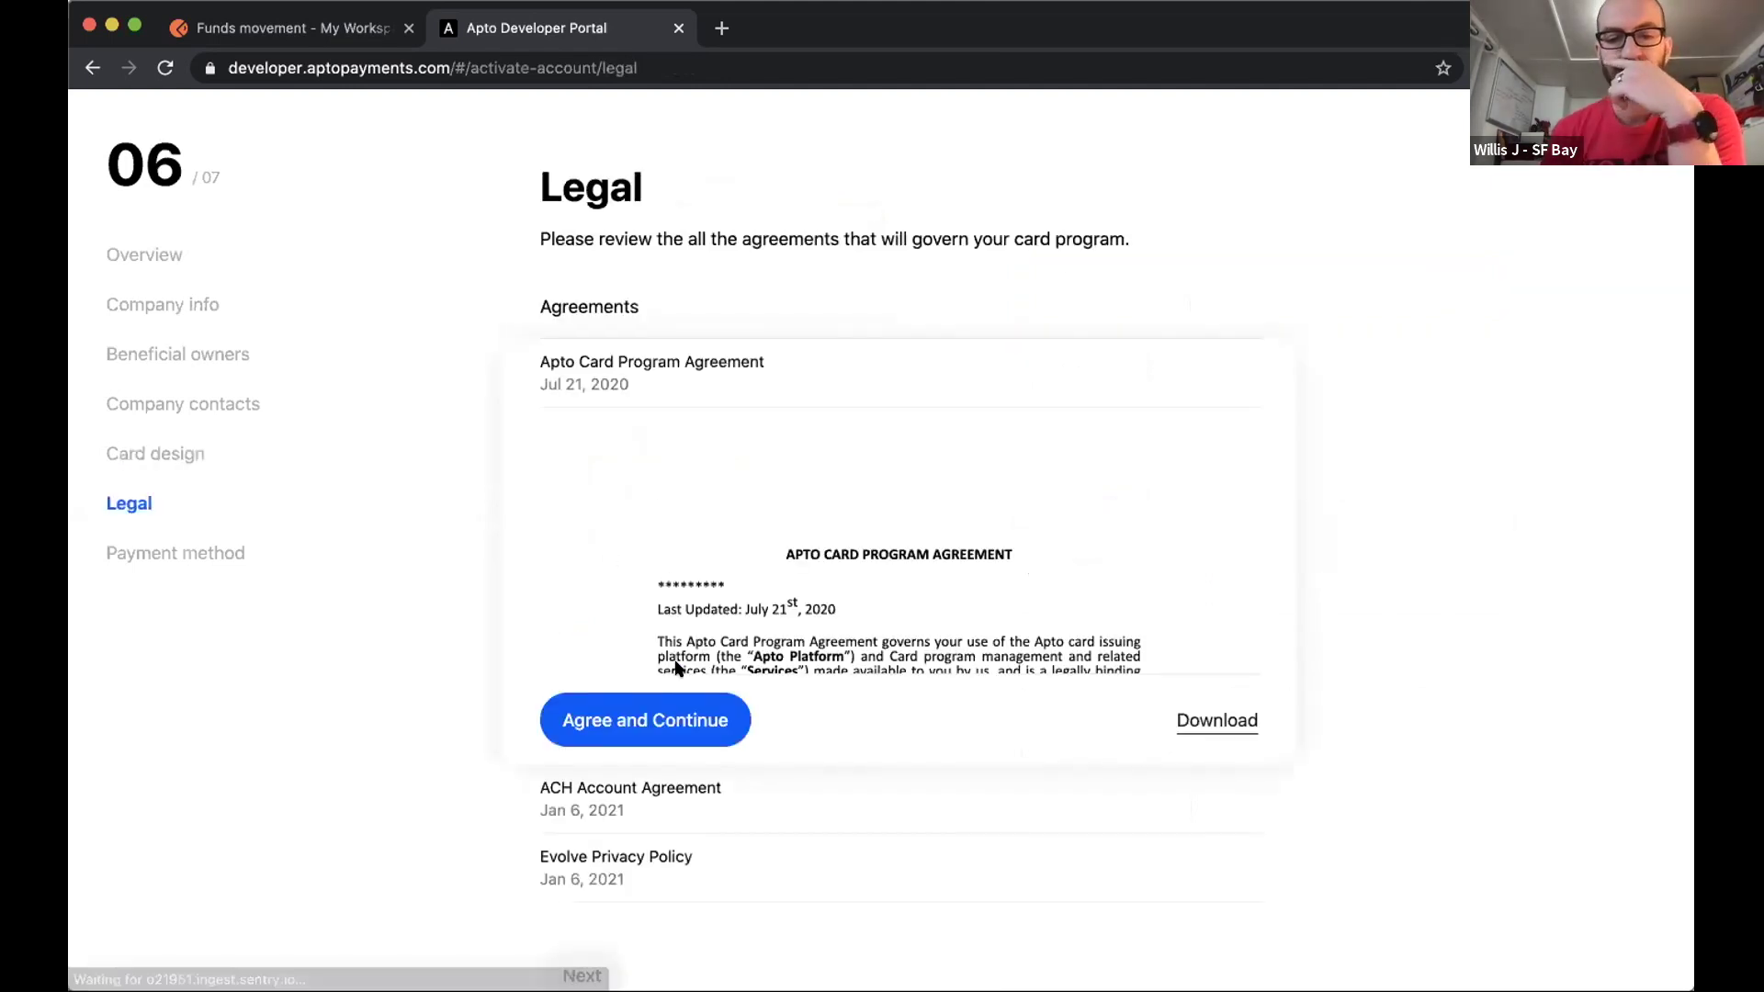
scroll(698, 767, down, 2)
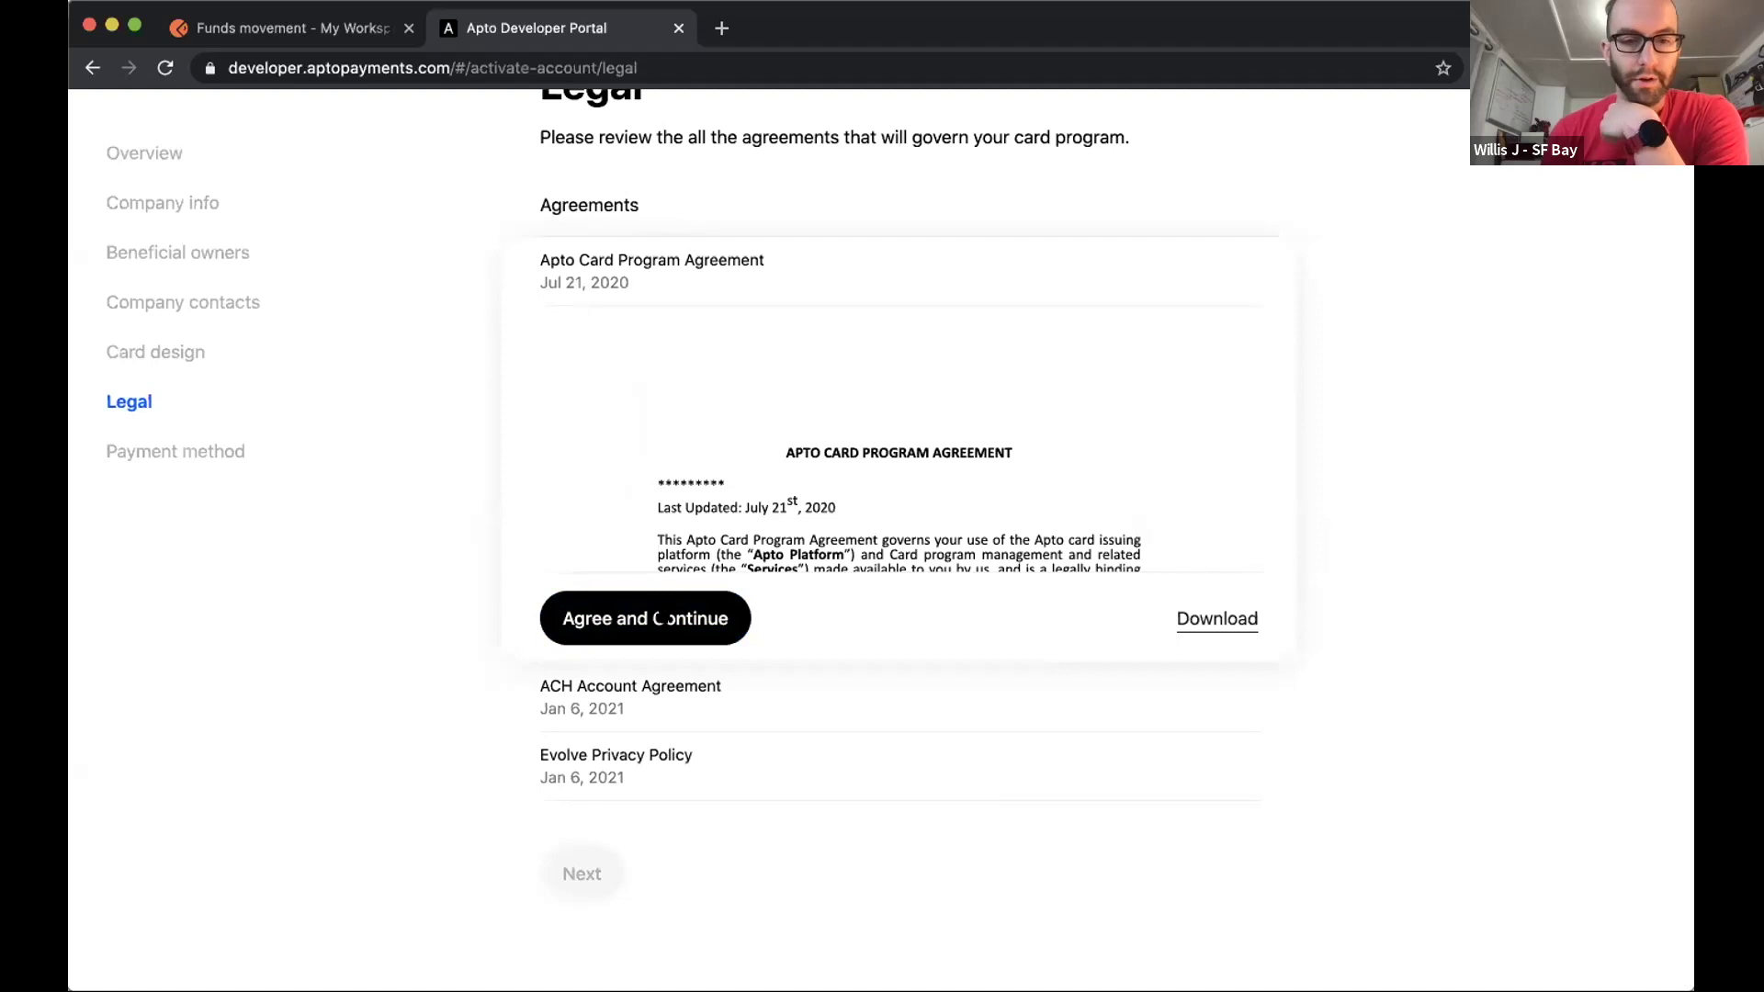
click(661, 618)
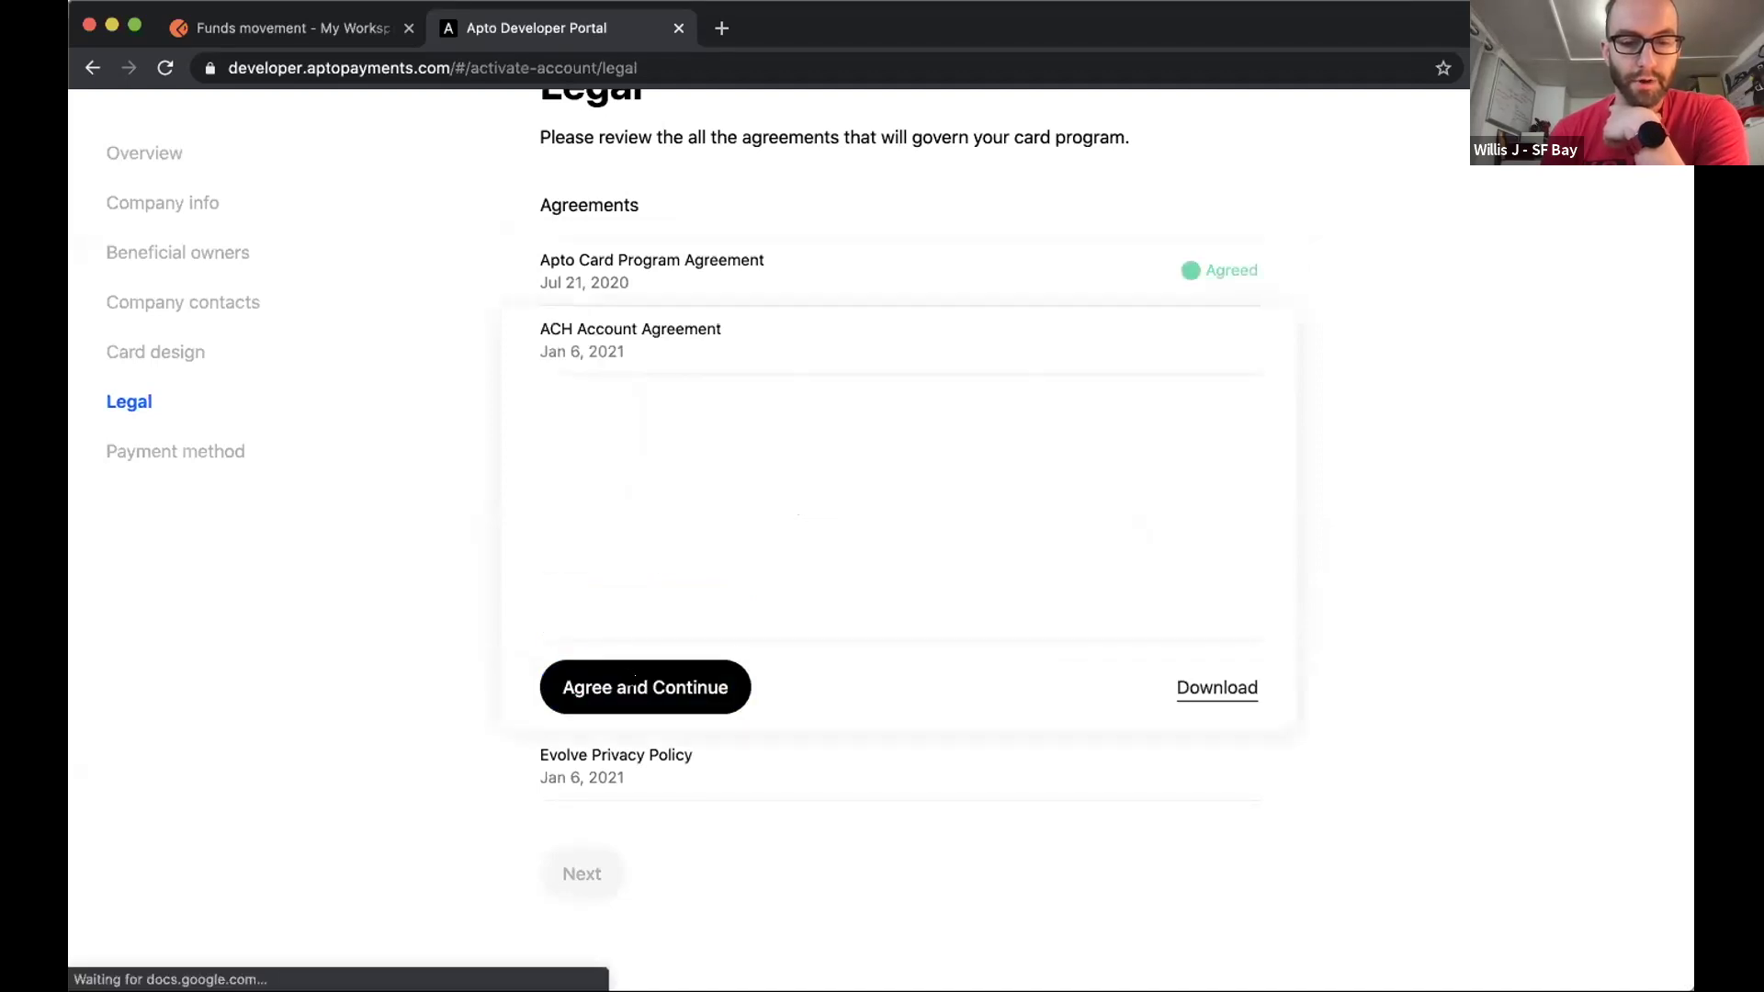
click(634, 685)
click(621, 759)
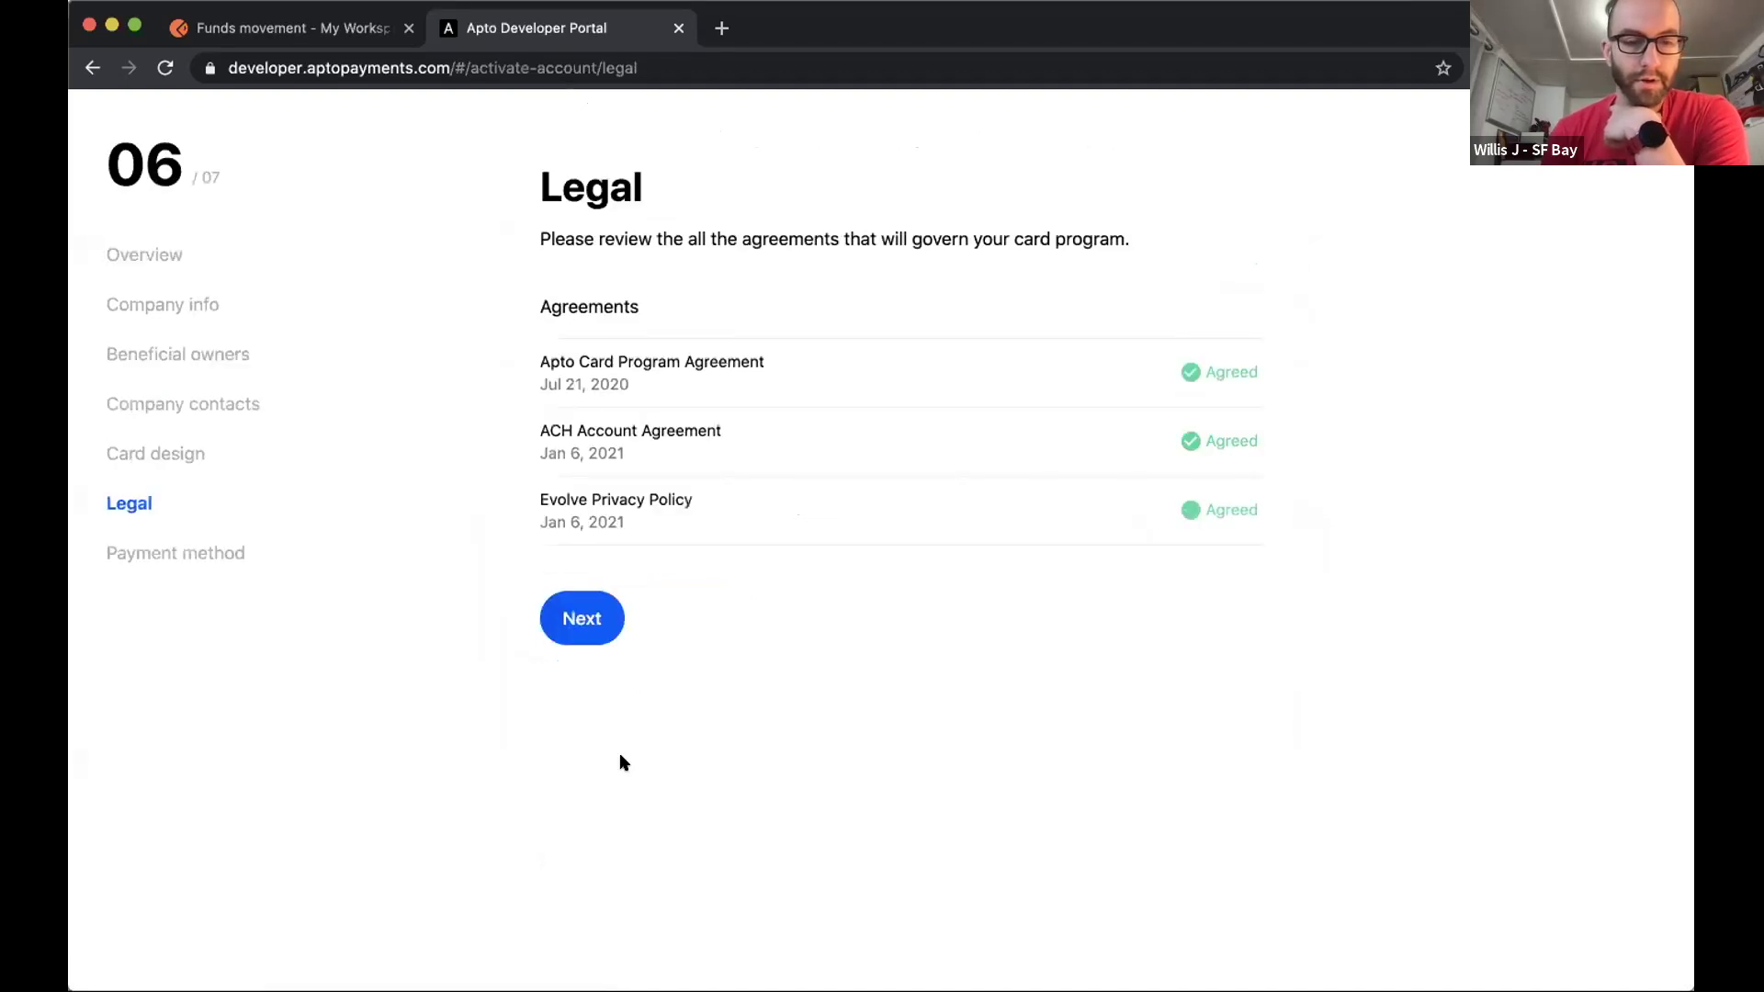
Continue to the Payment method step and look over the page.
click(614, 617)
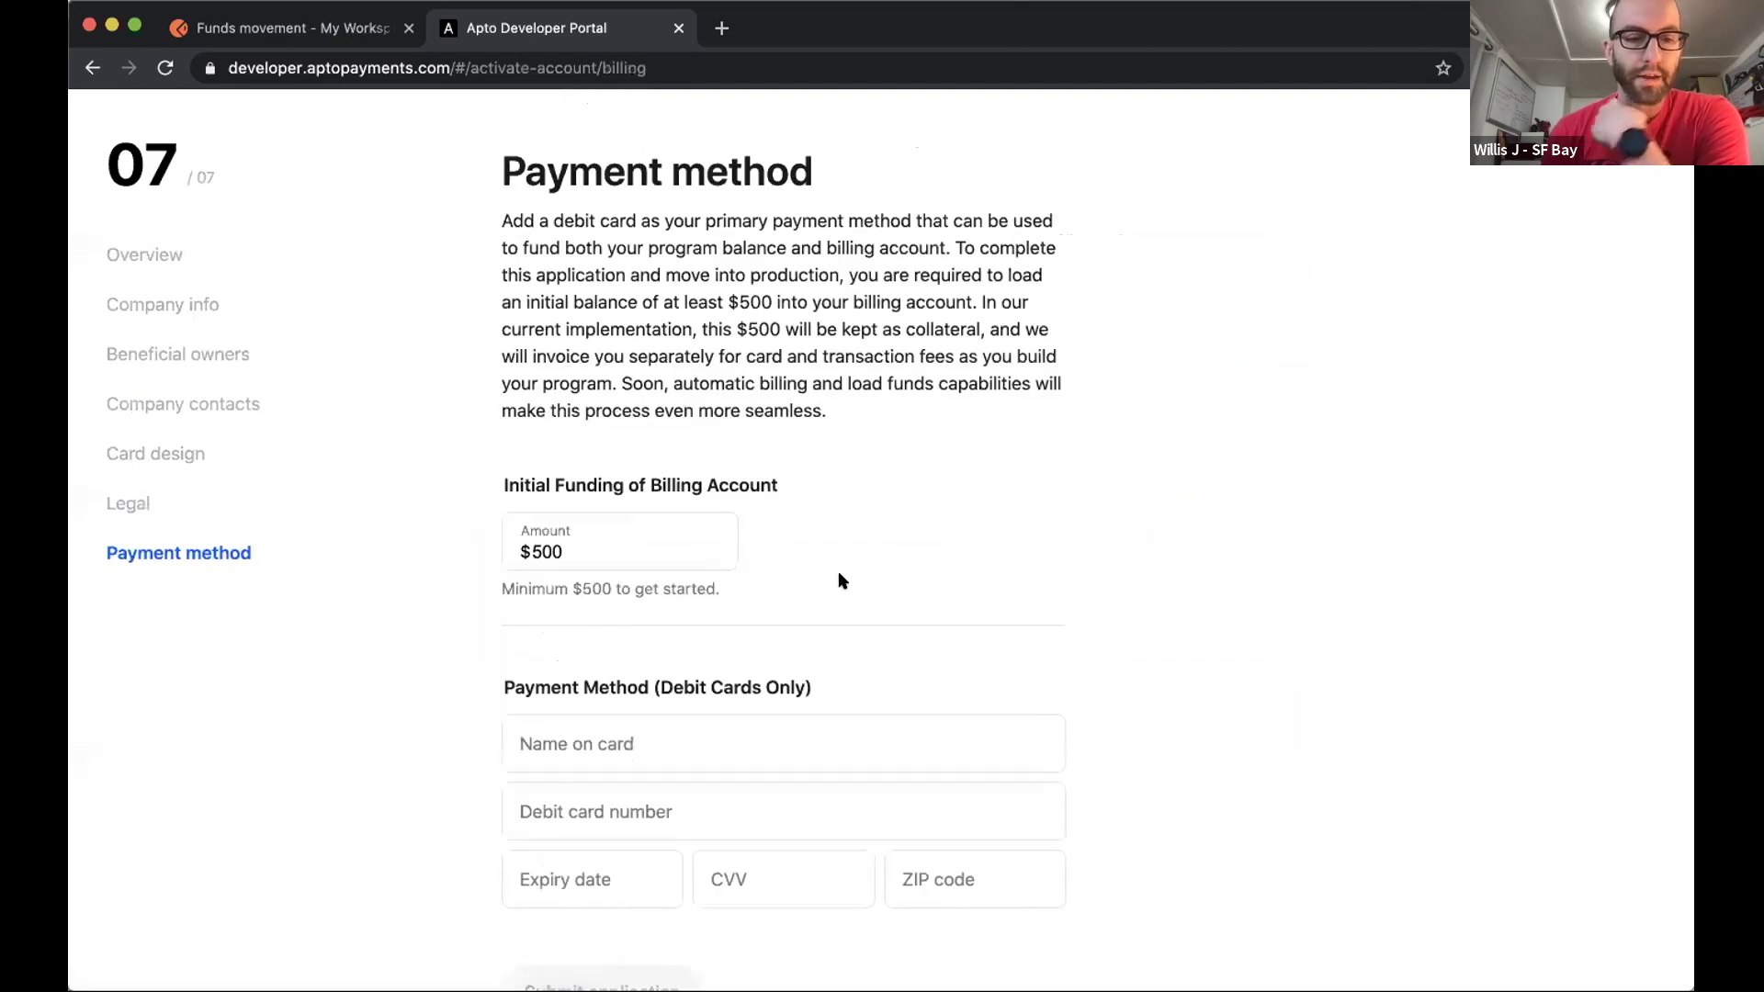
scroll(839, 575, down, 2)
scroll(838, 575, up, 2)
scroll(839, 580, down, 1)
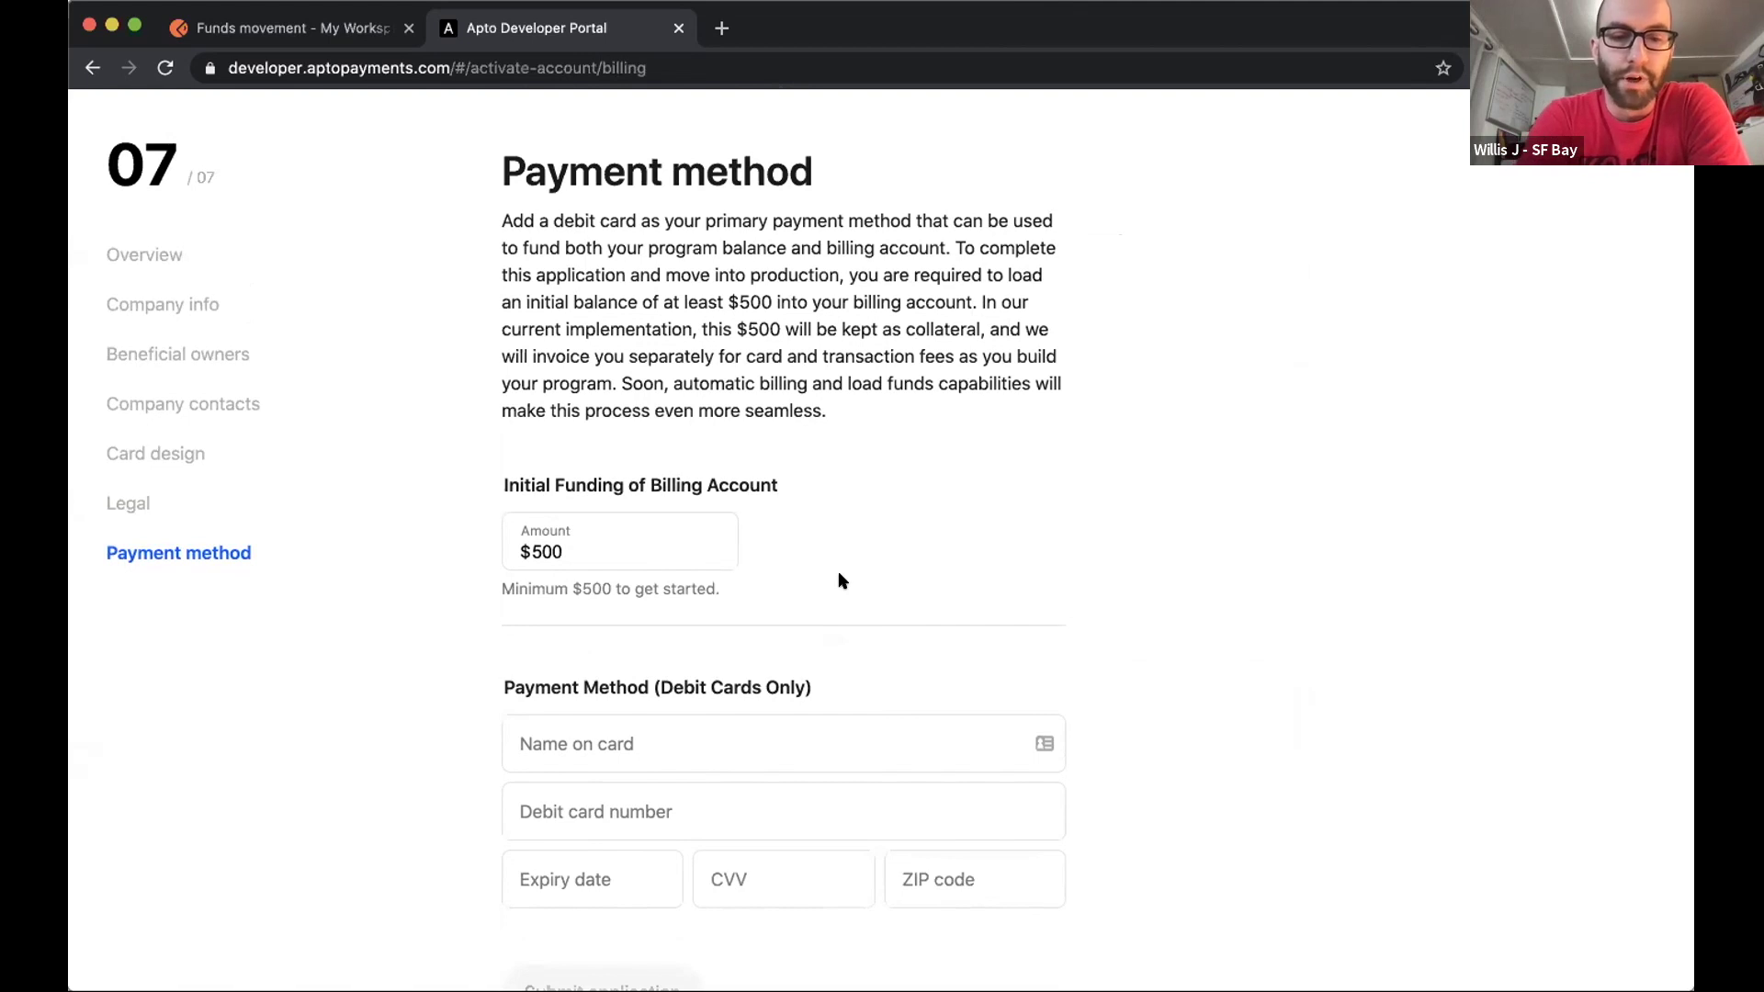
scroll(843, 581, down, 2)
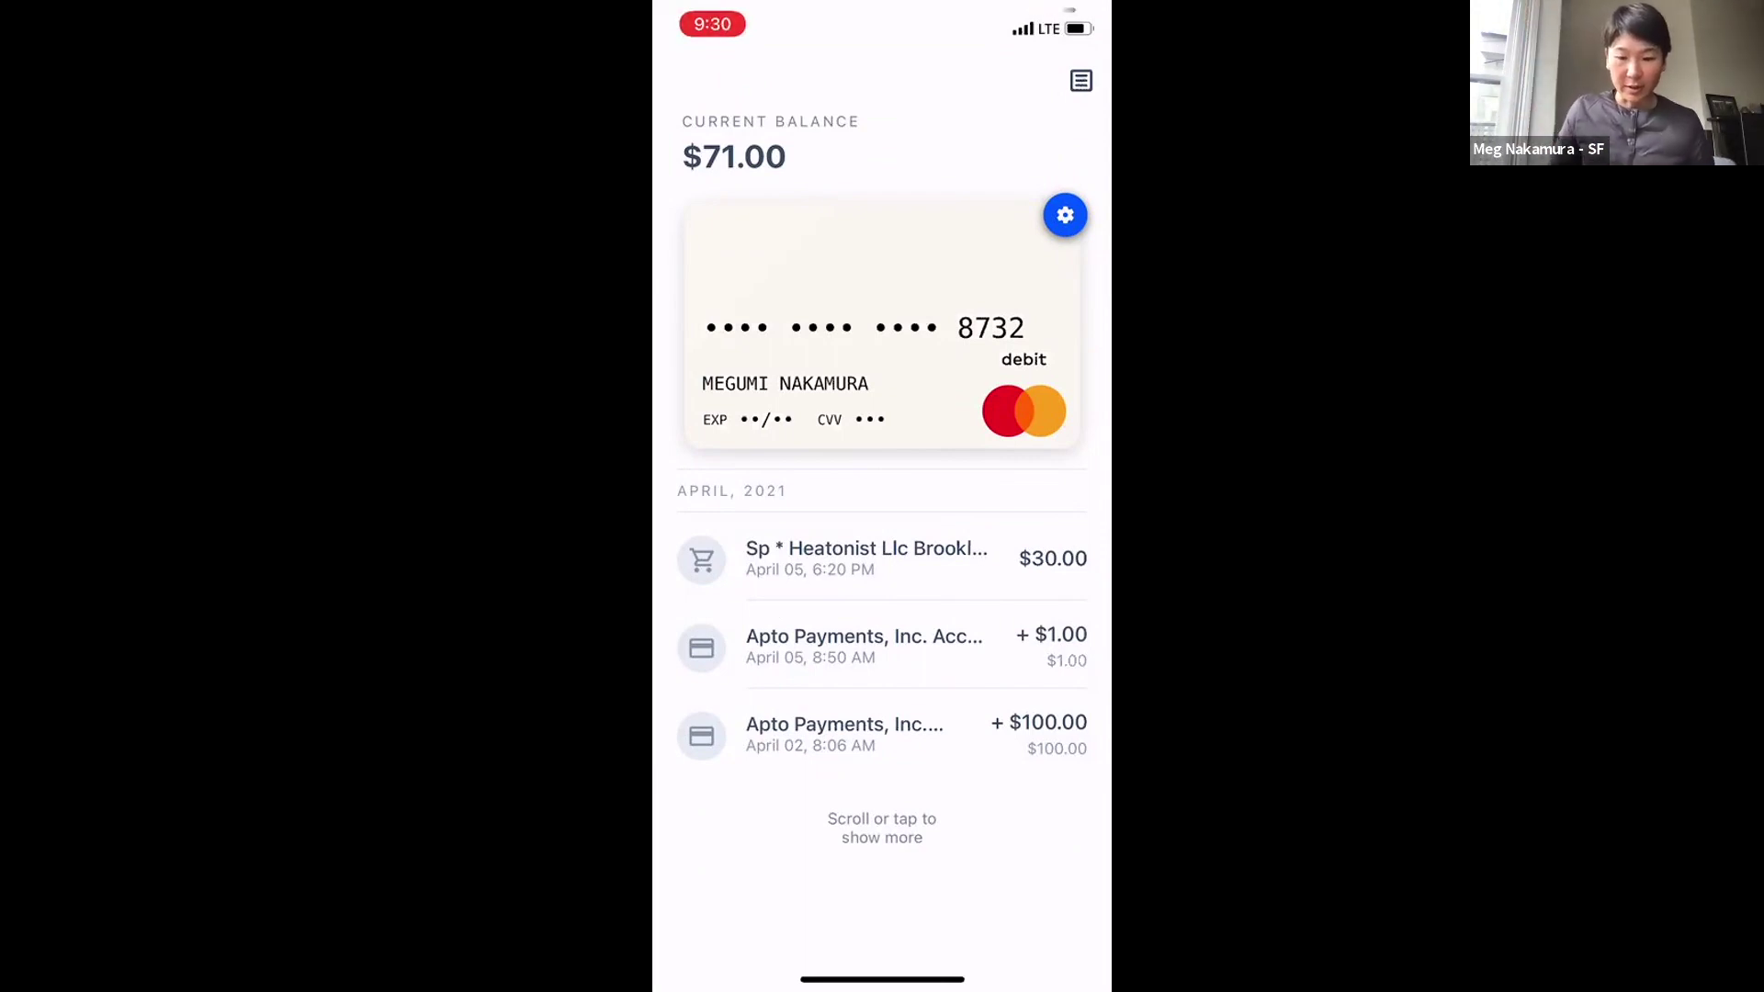
click(1065, 215)
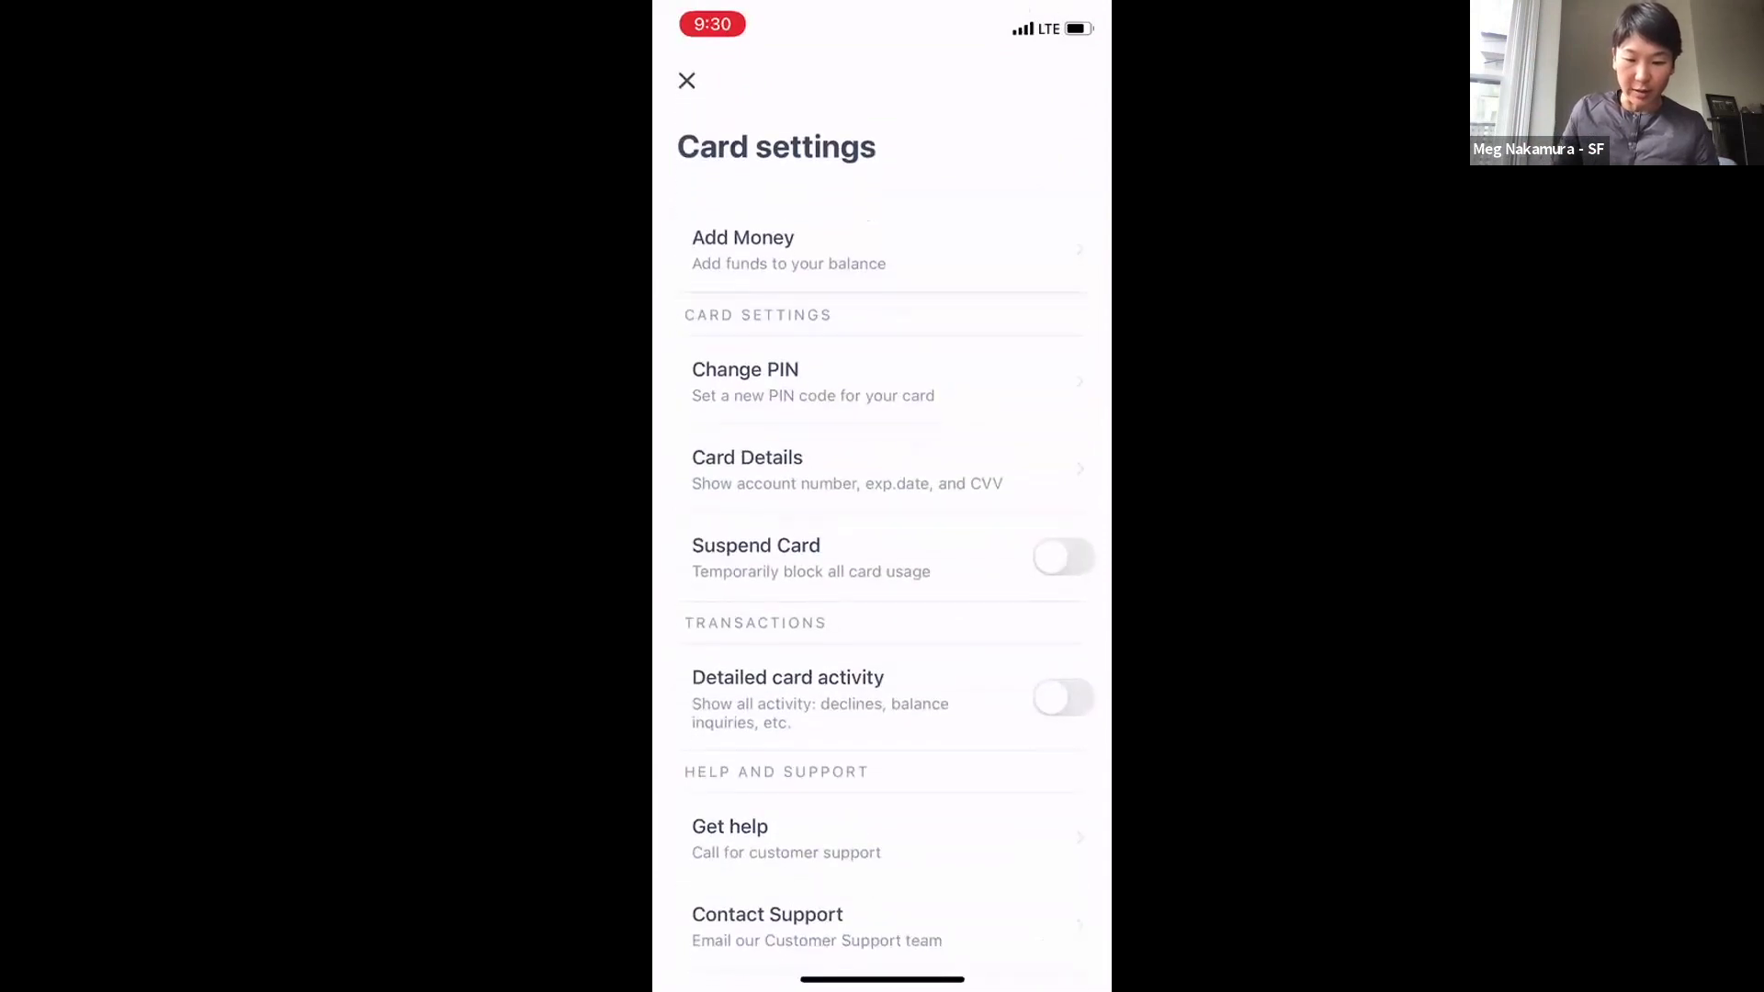
click(788, 250)
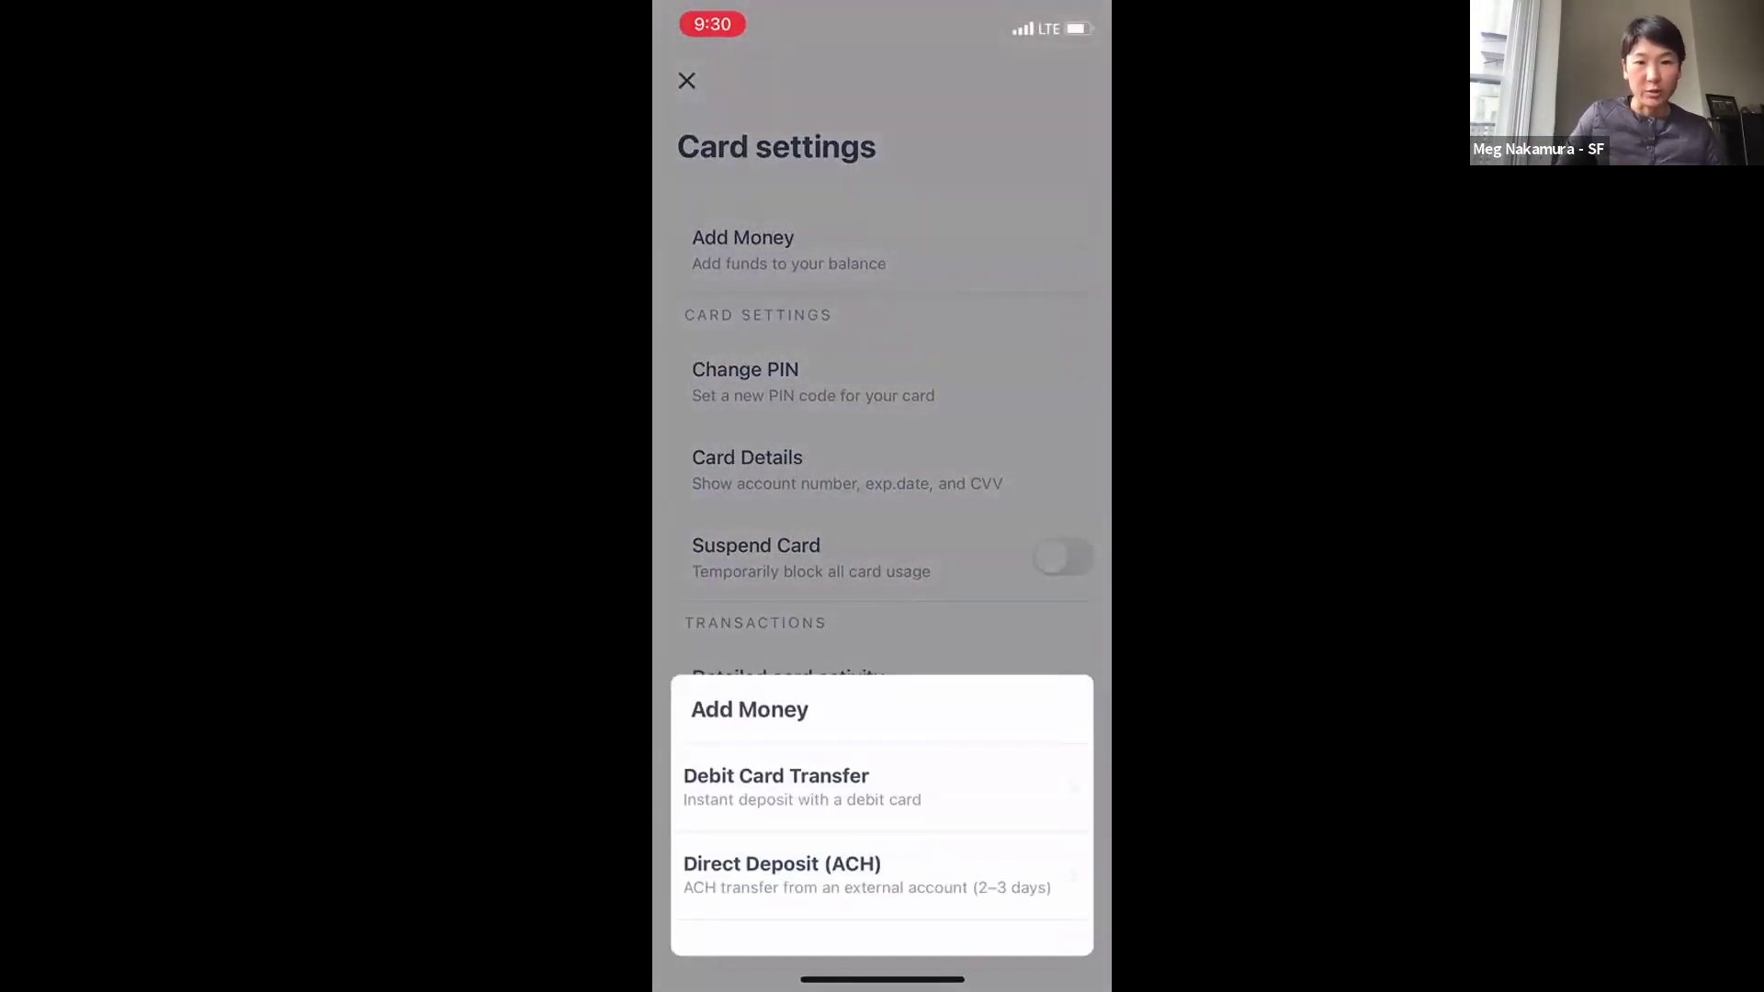
click(802, 787)
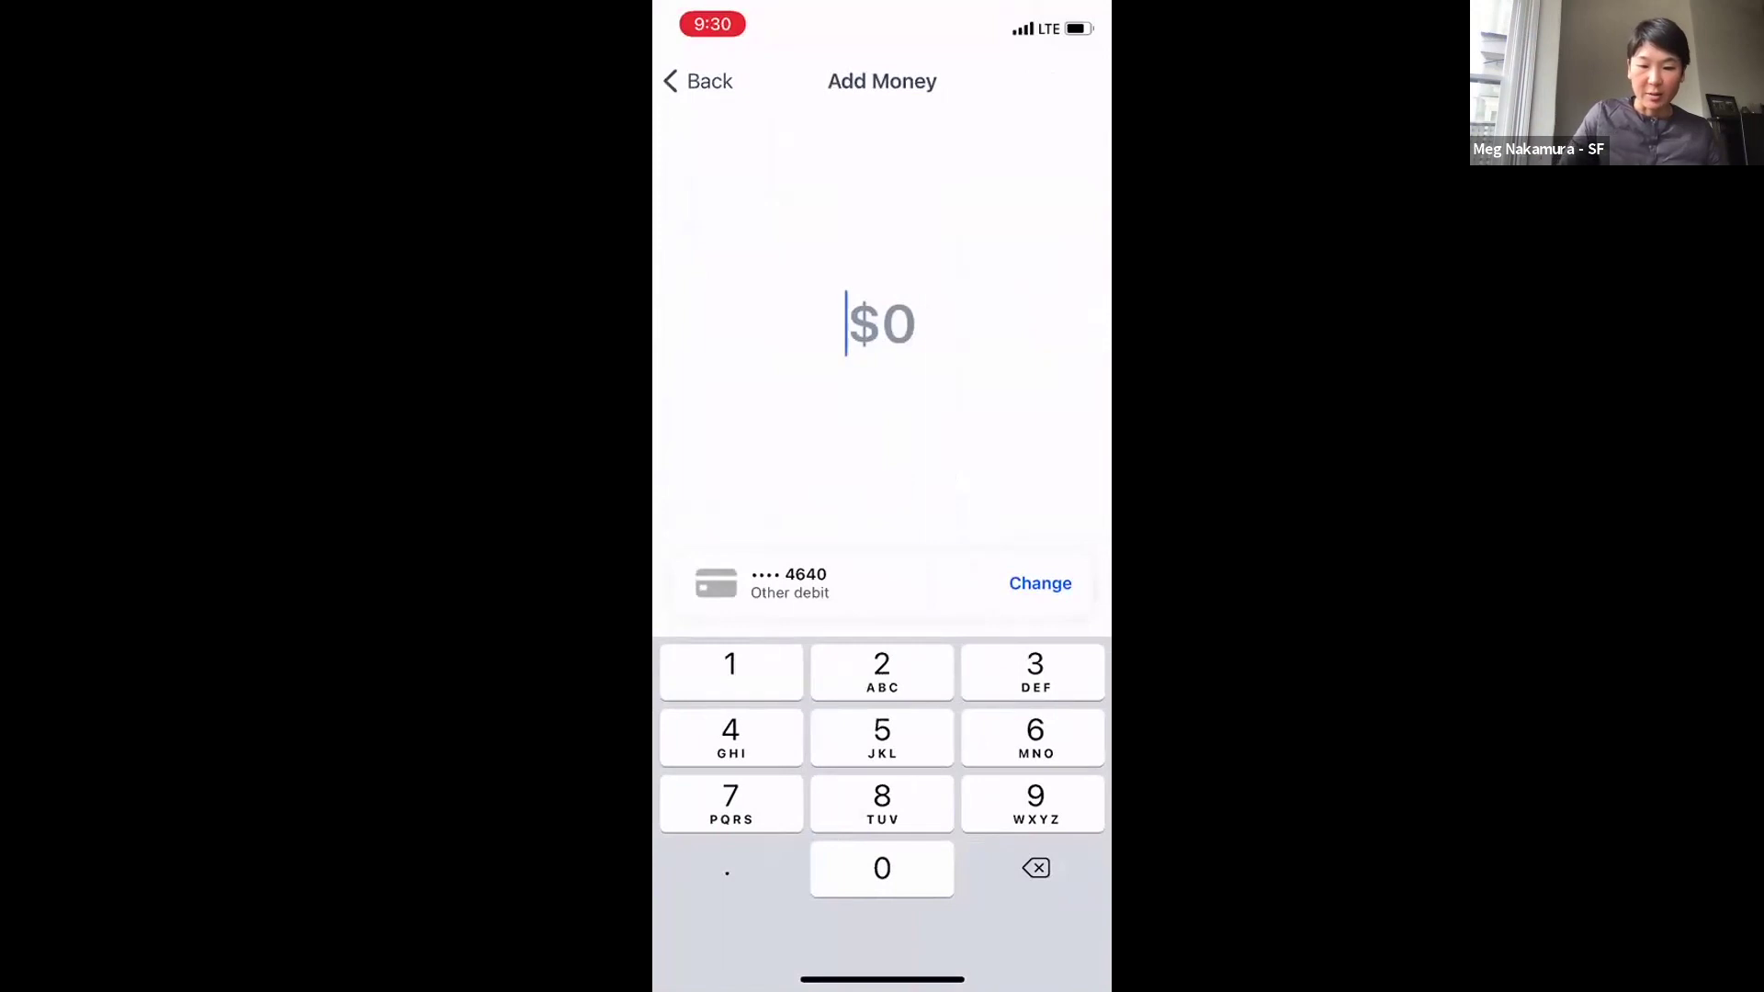
click(699, 81)
click(685, 79)
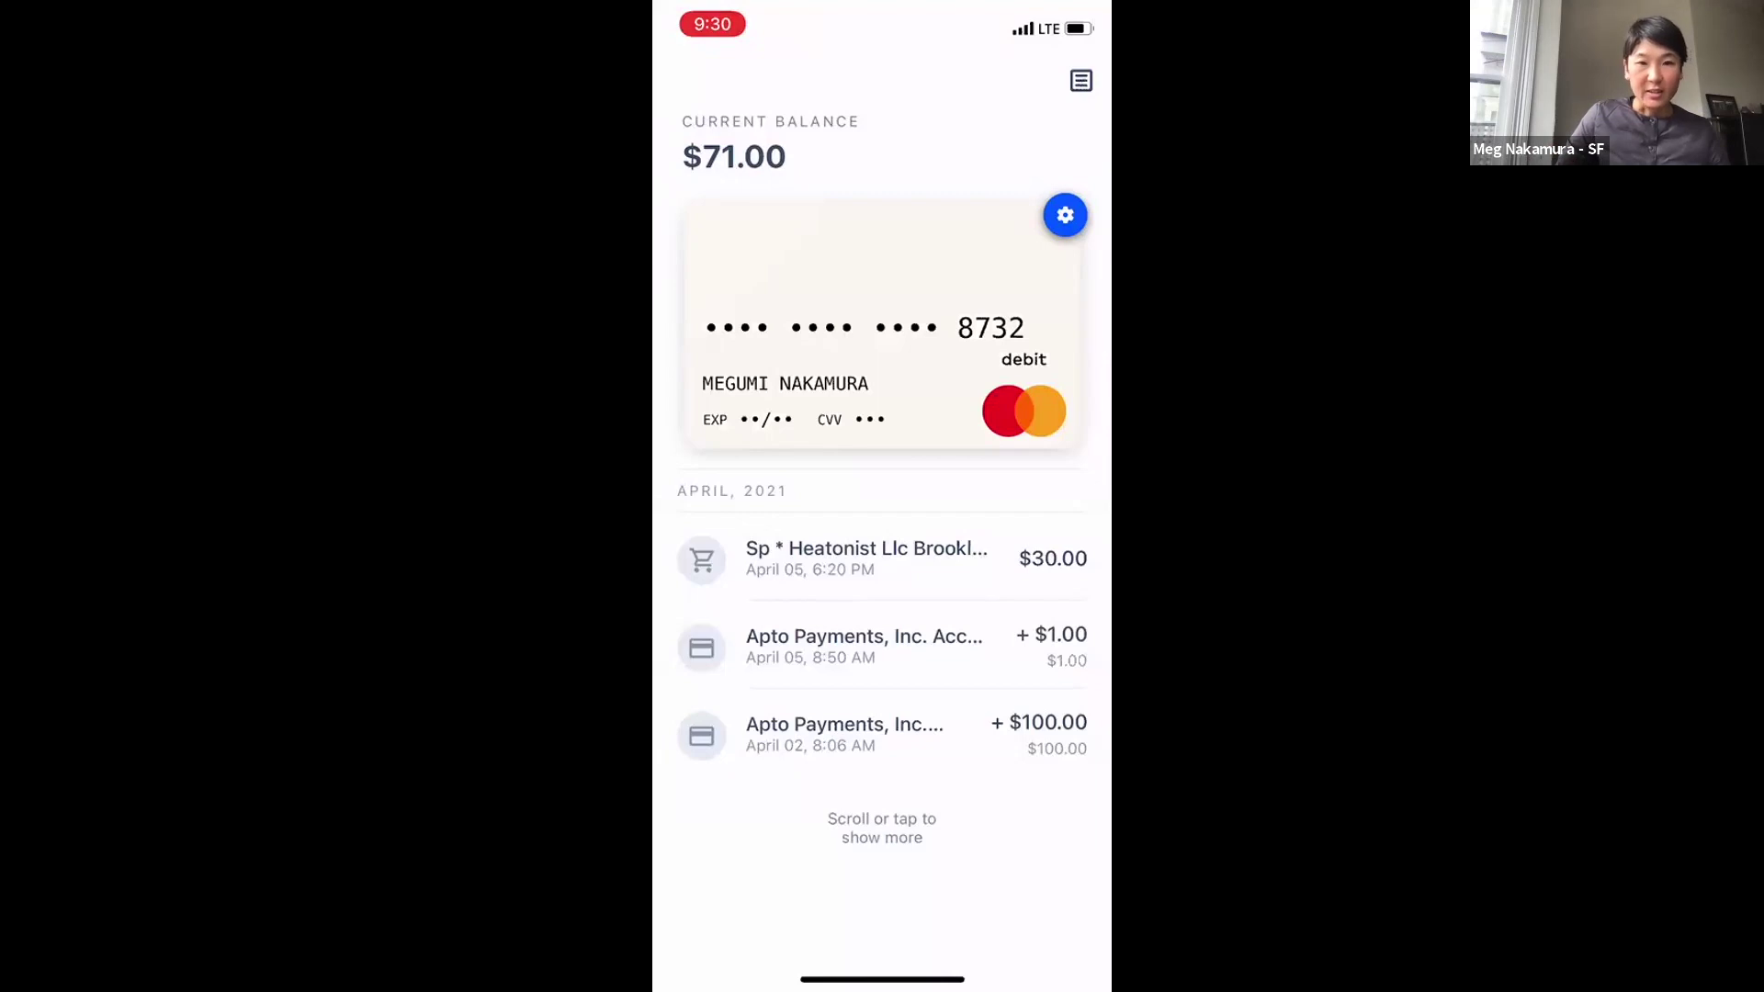
Close the card app, check the debit card in Wallet, then bring up the RAYGUN tab in Safari.
drag(882, 979, 882, 643)
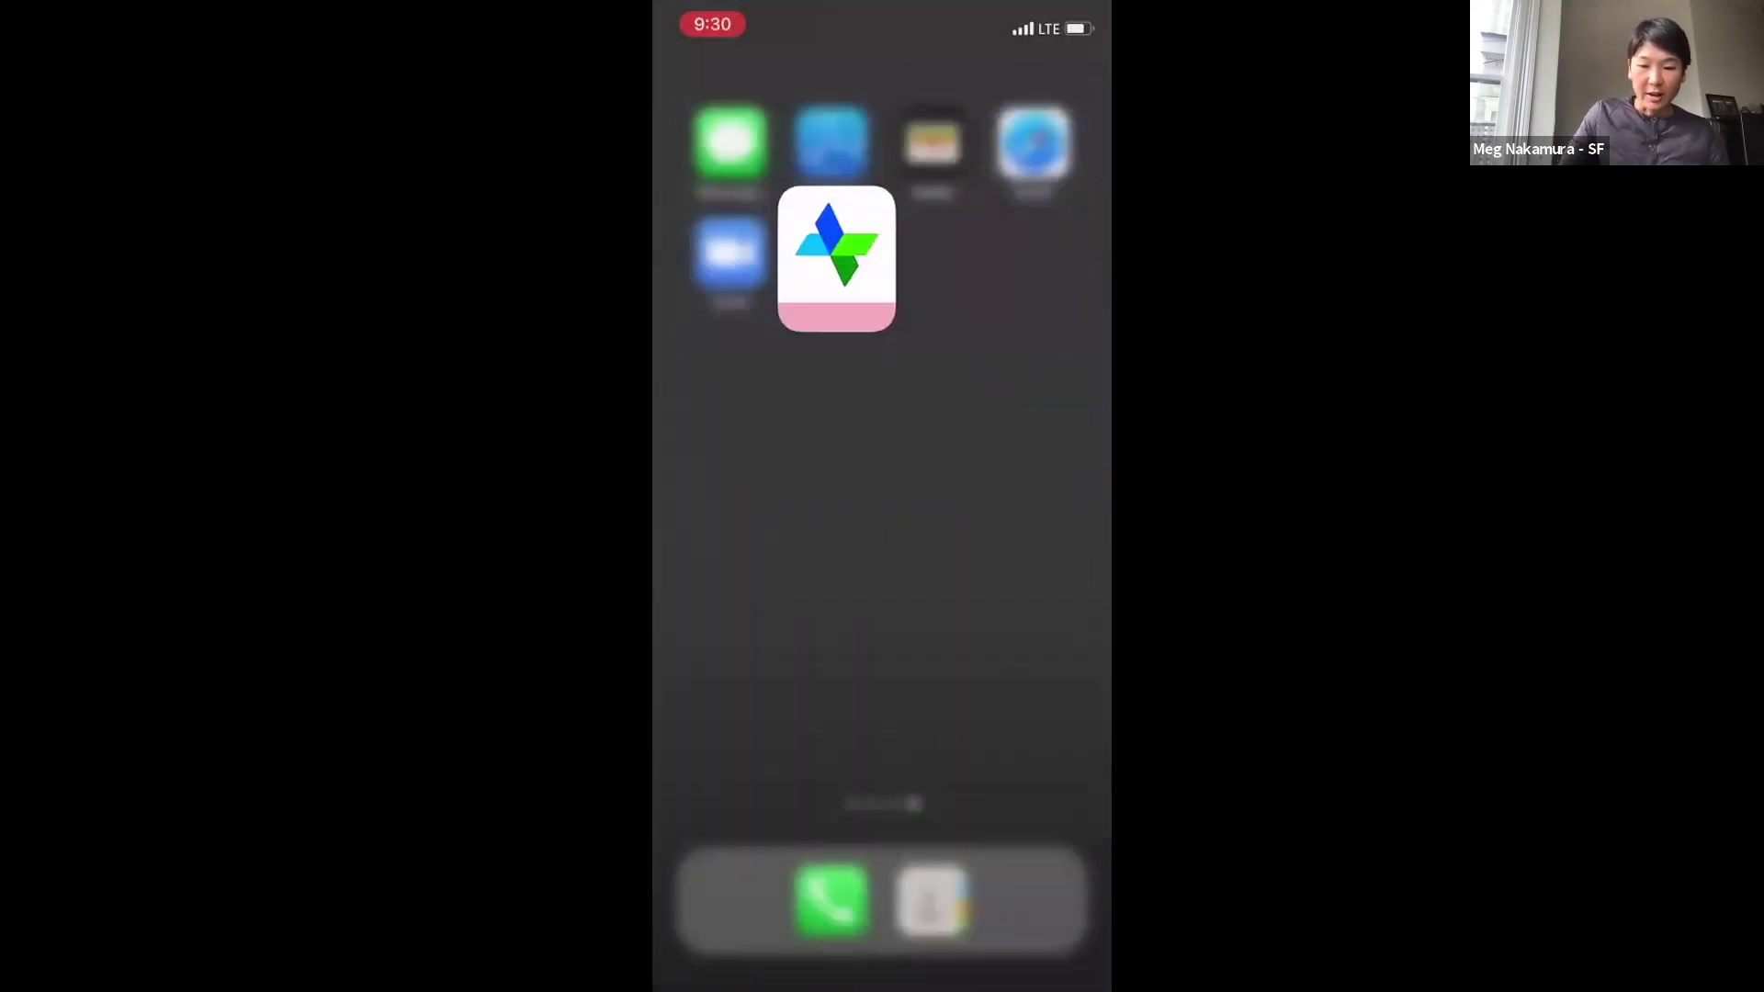
click(933, 124)
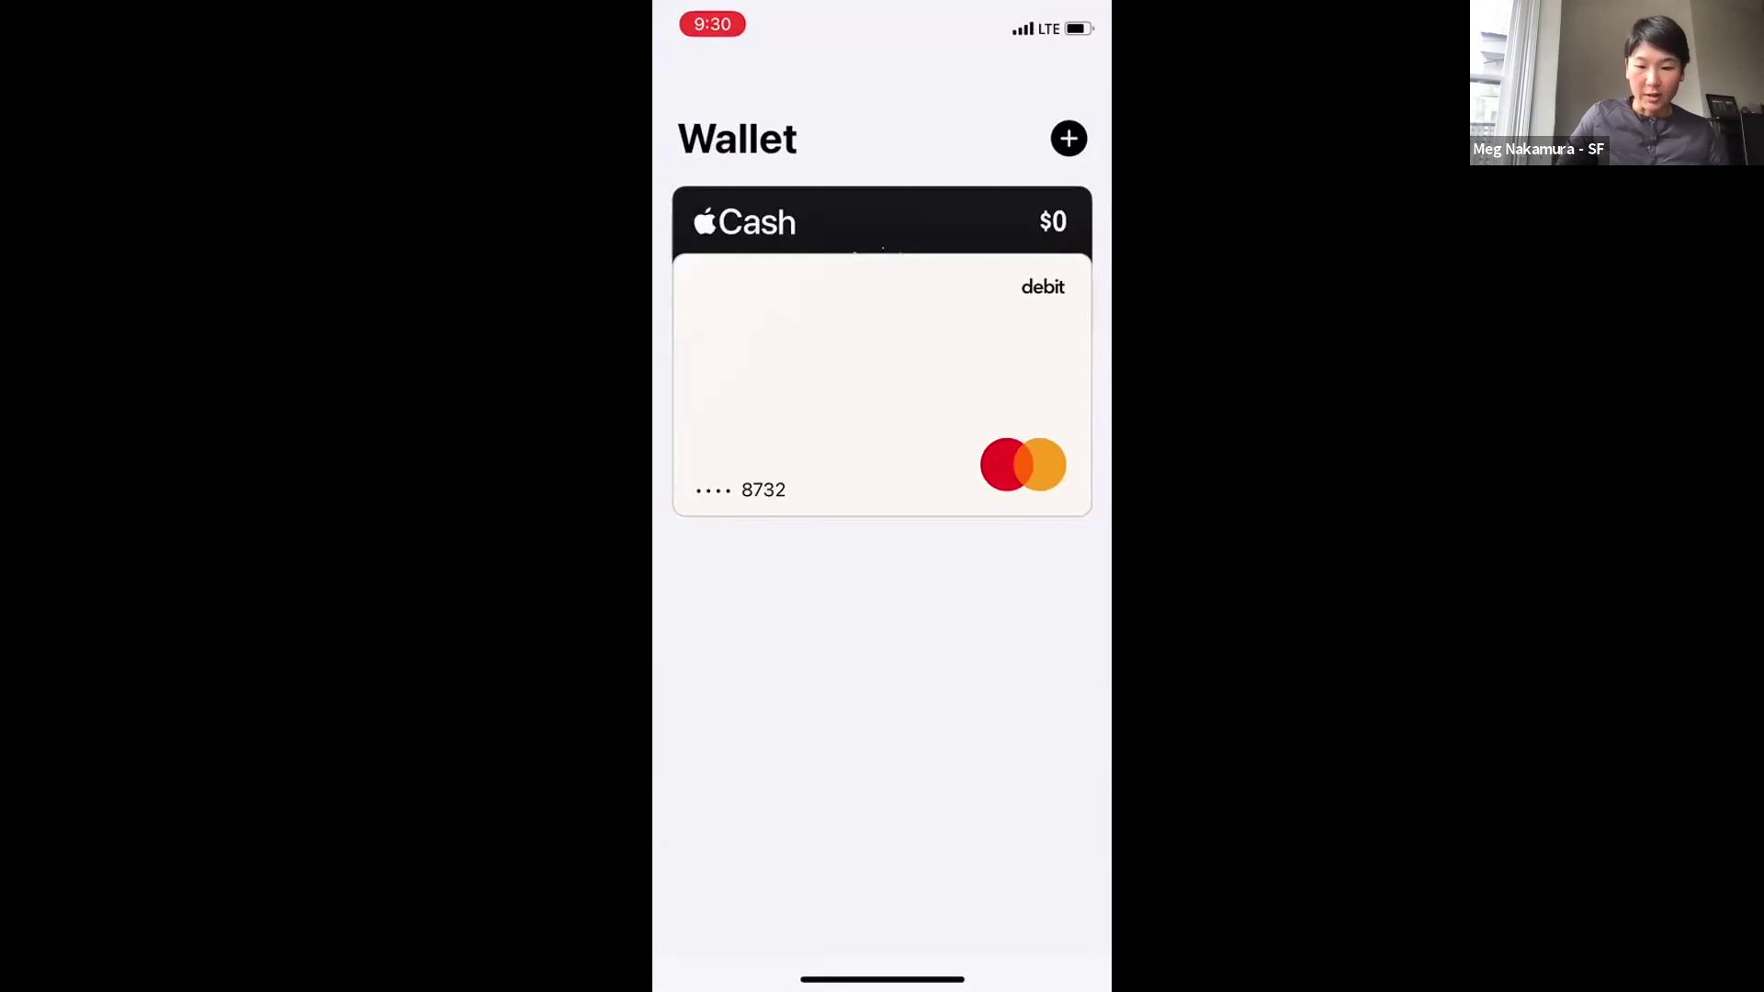
drag(882, 979, 882, 643)
click(1039, 126)
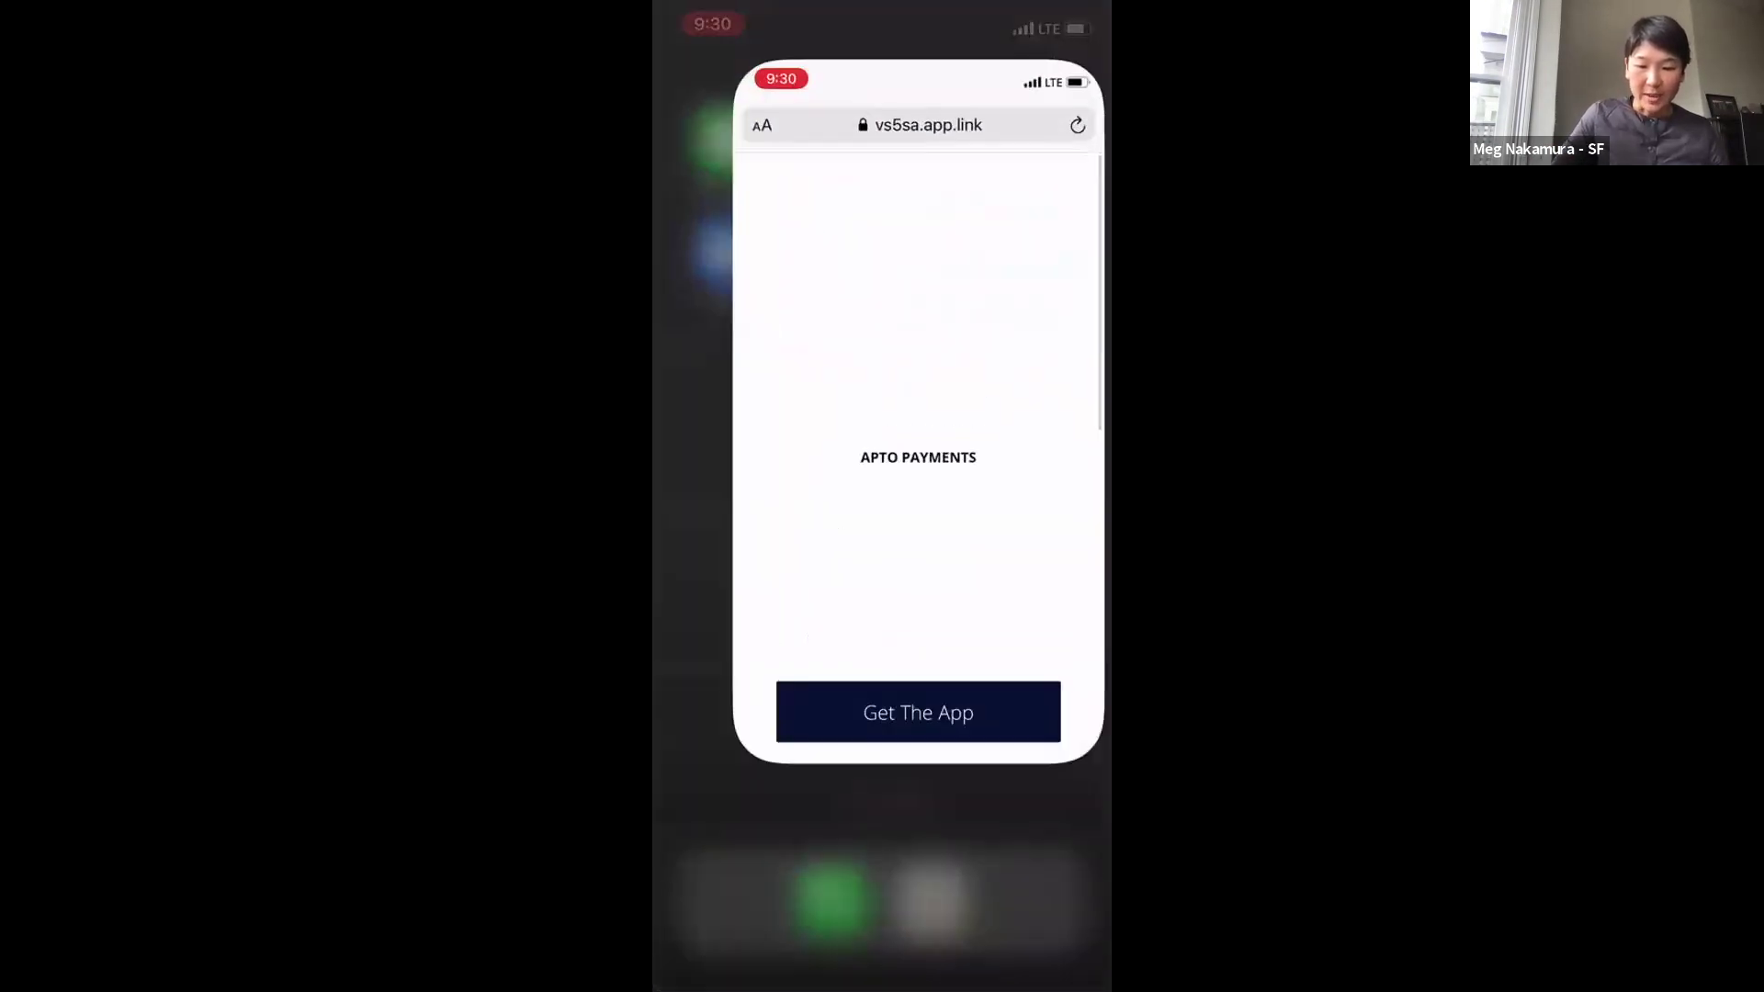
click(1074, 924)
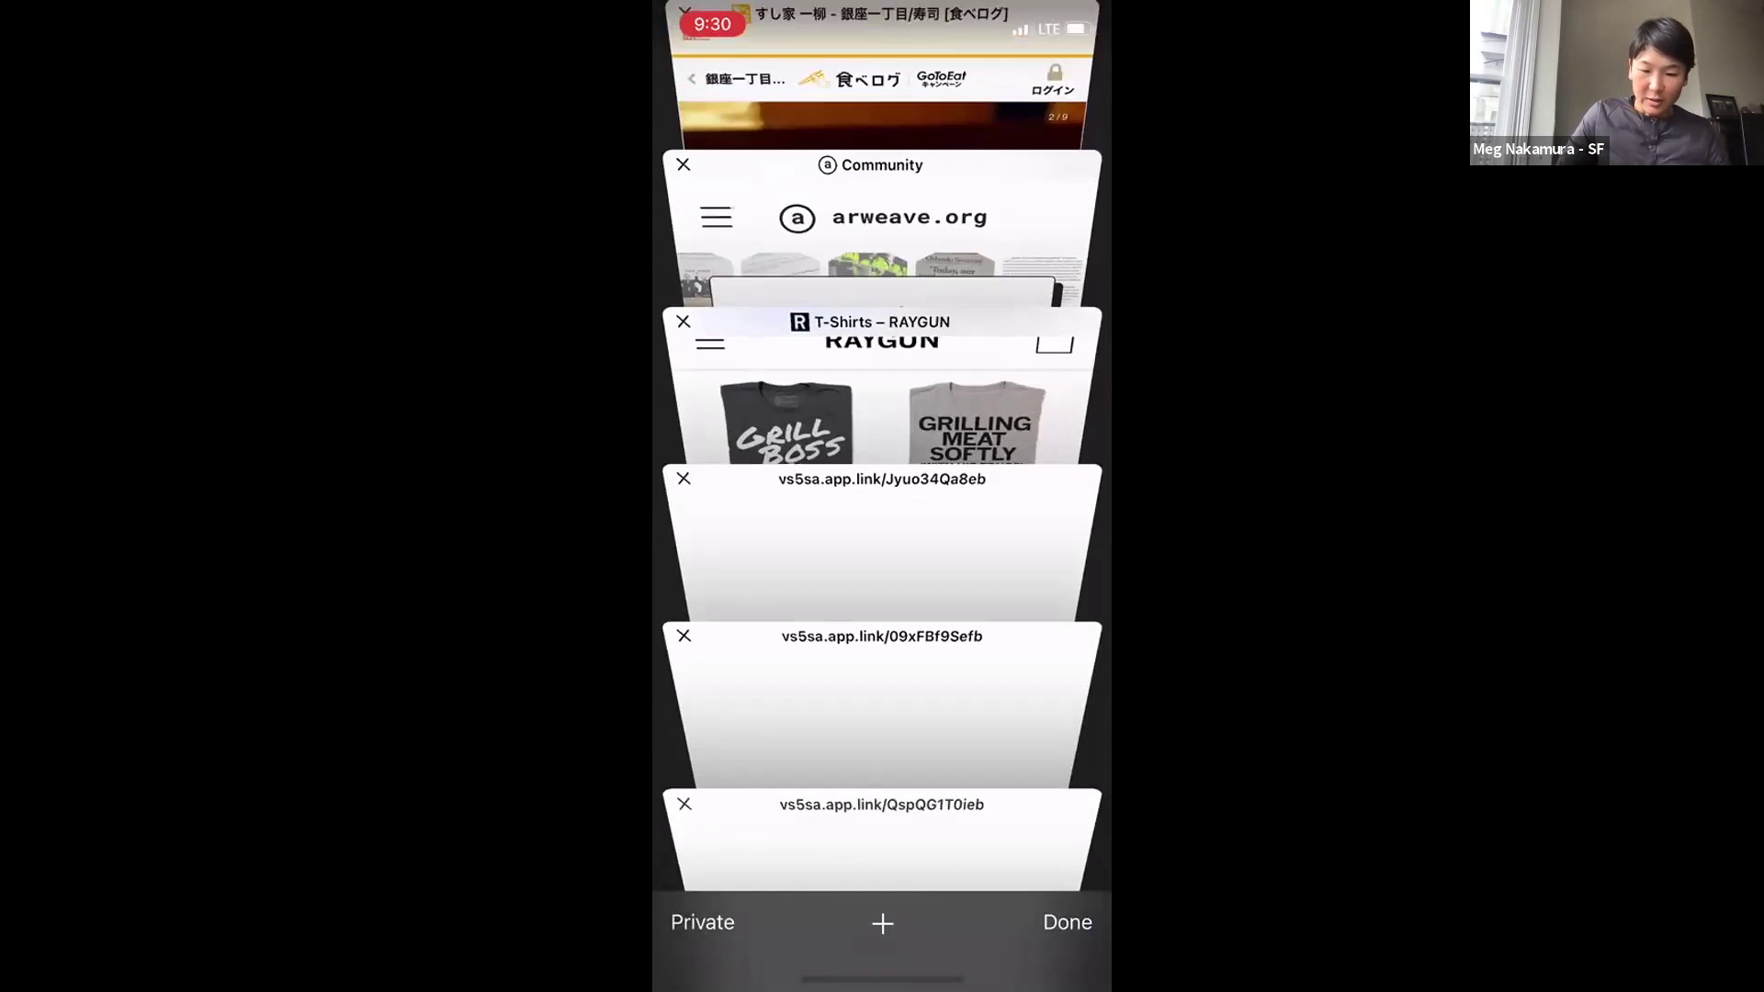
click(882, 441)
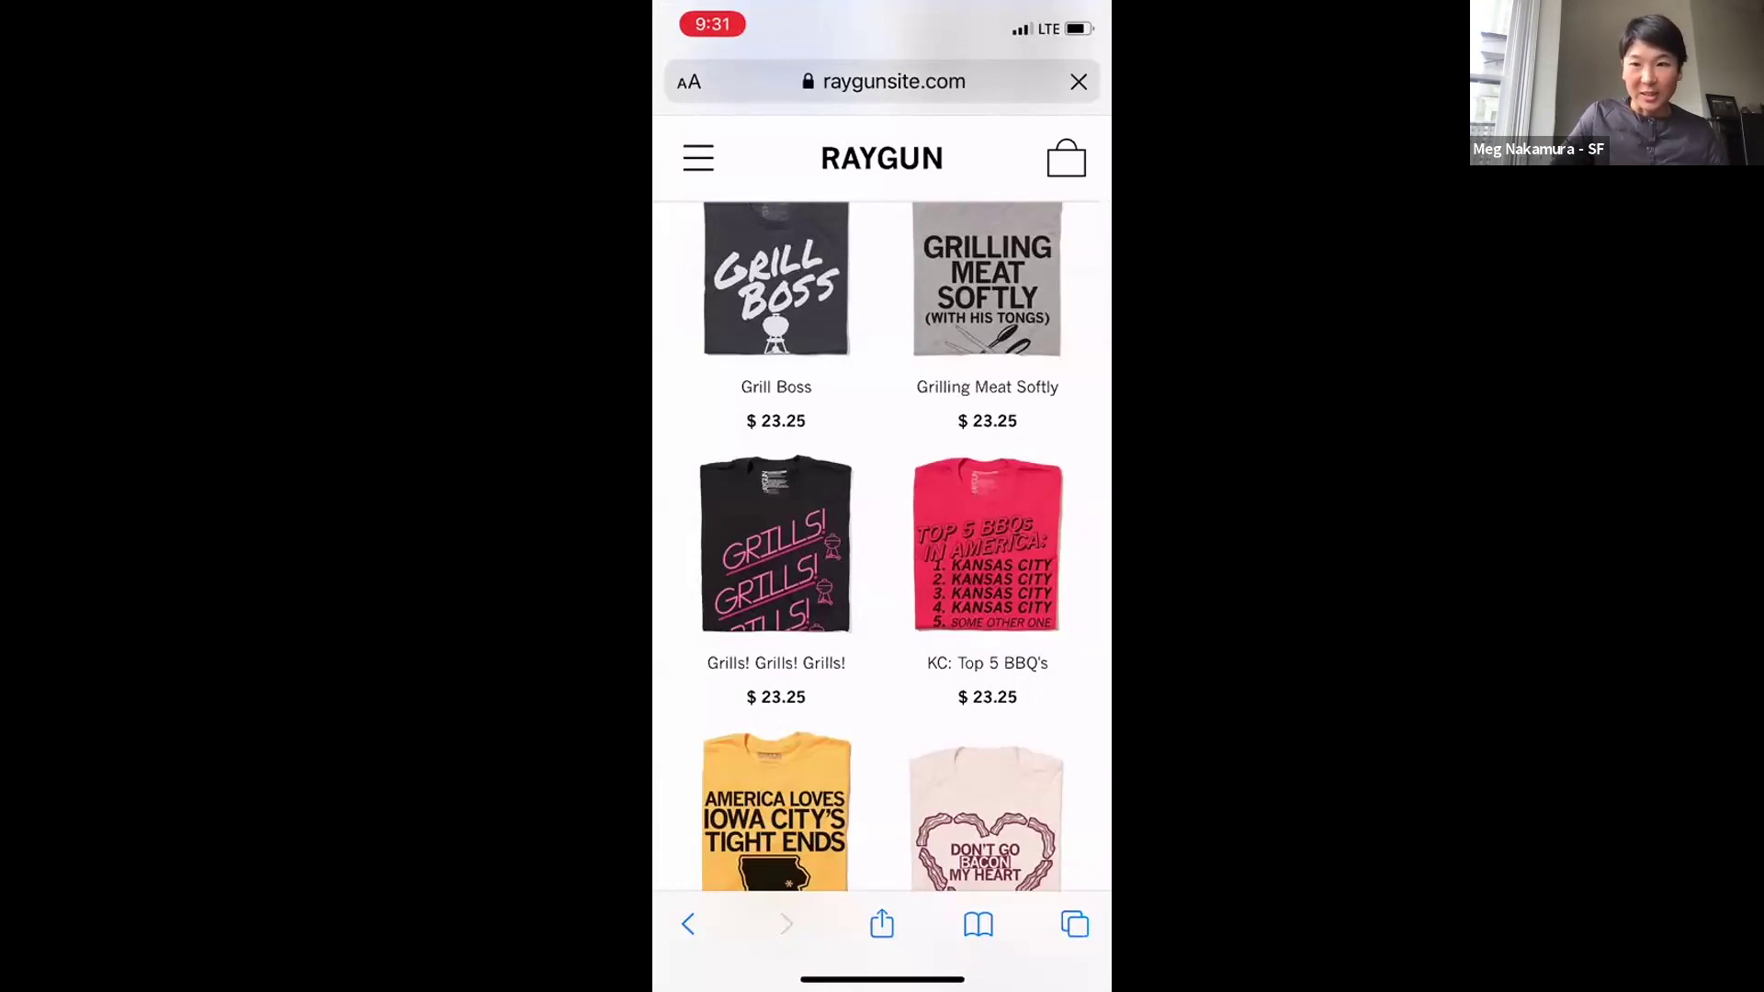
Open the KC: Top 5 BBQ's shirt, choose size Standard Medium and add it to the cart.
click(988, 547)
scroll(881, 459, down, 3)
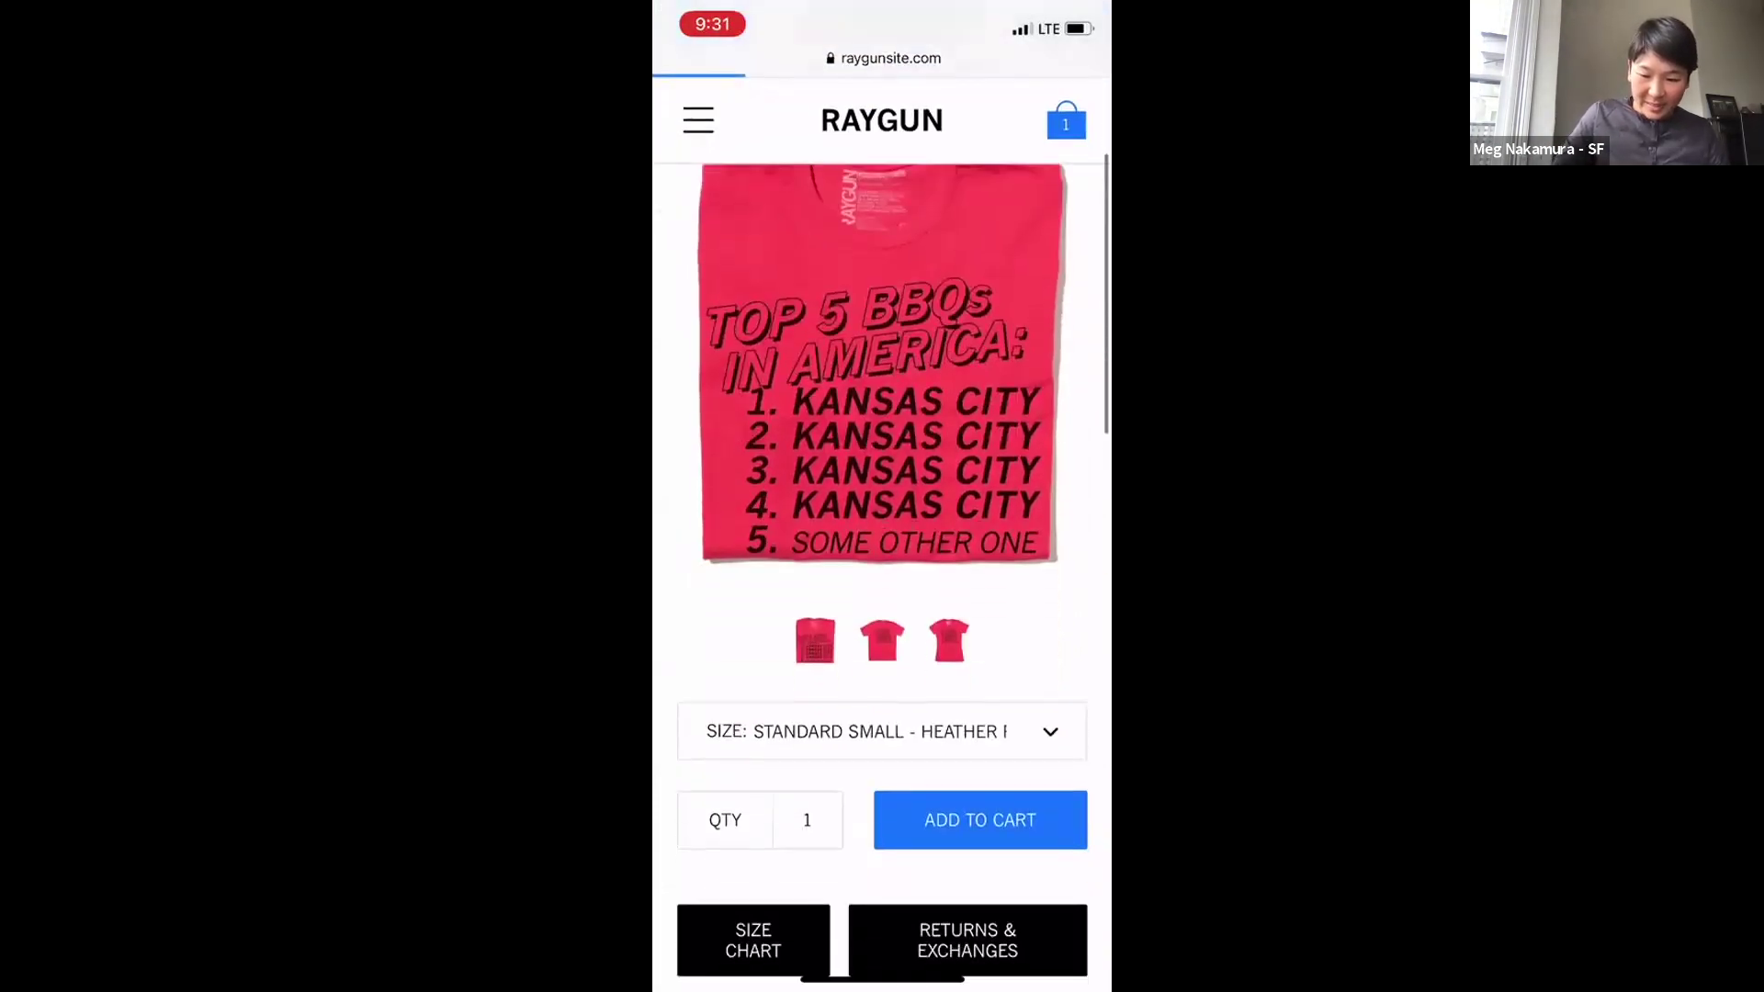
scroll(882, 551, down, 3)
click(882, 492)
scroll(882, 882, down, 1)
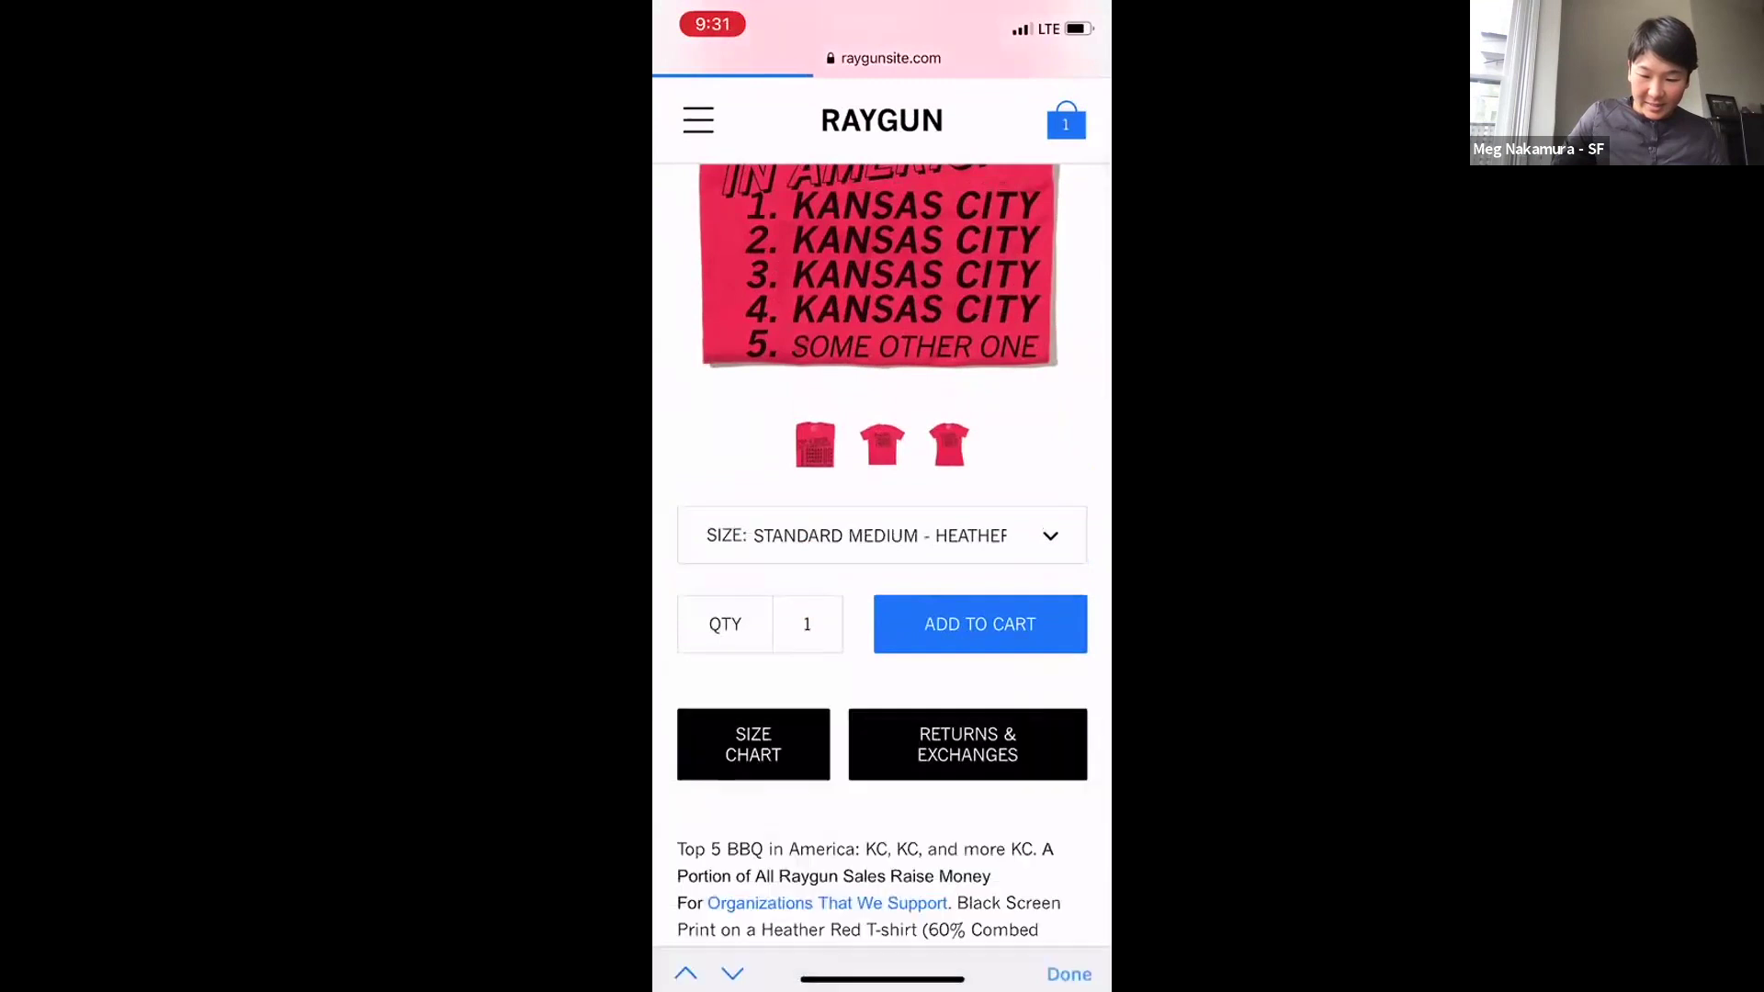
click(1069, 974)
click(981, 624)
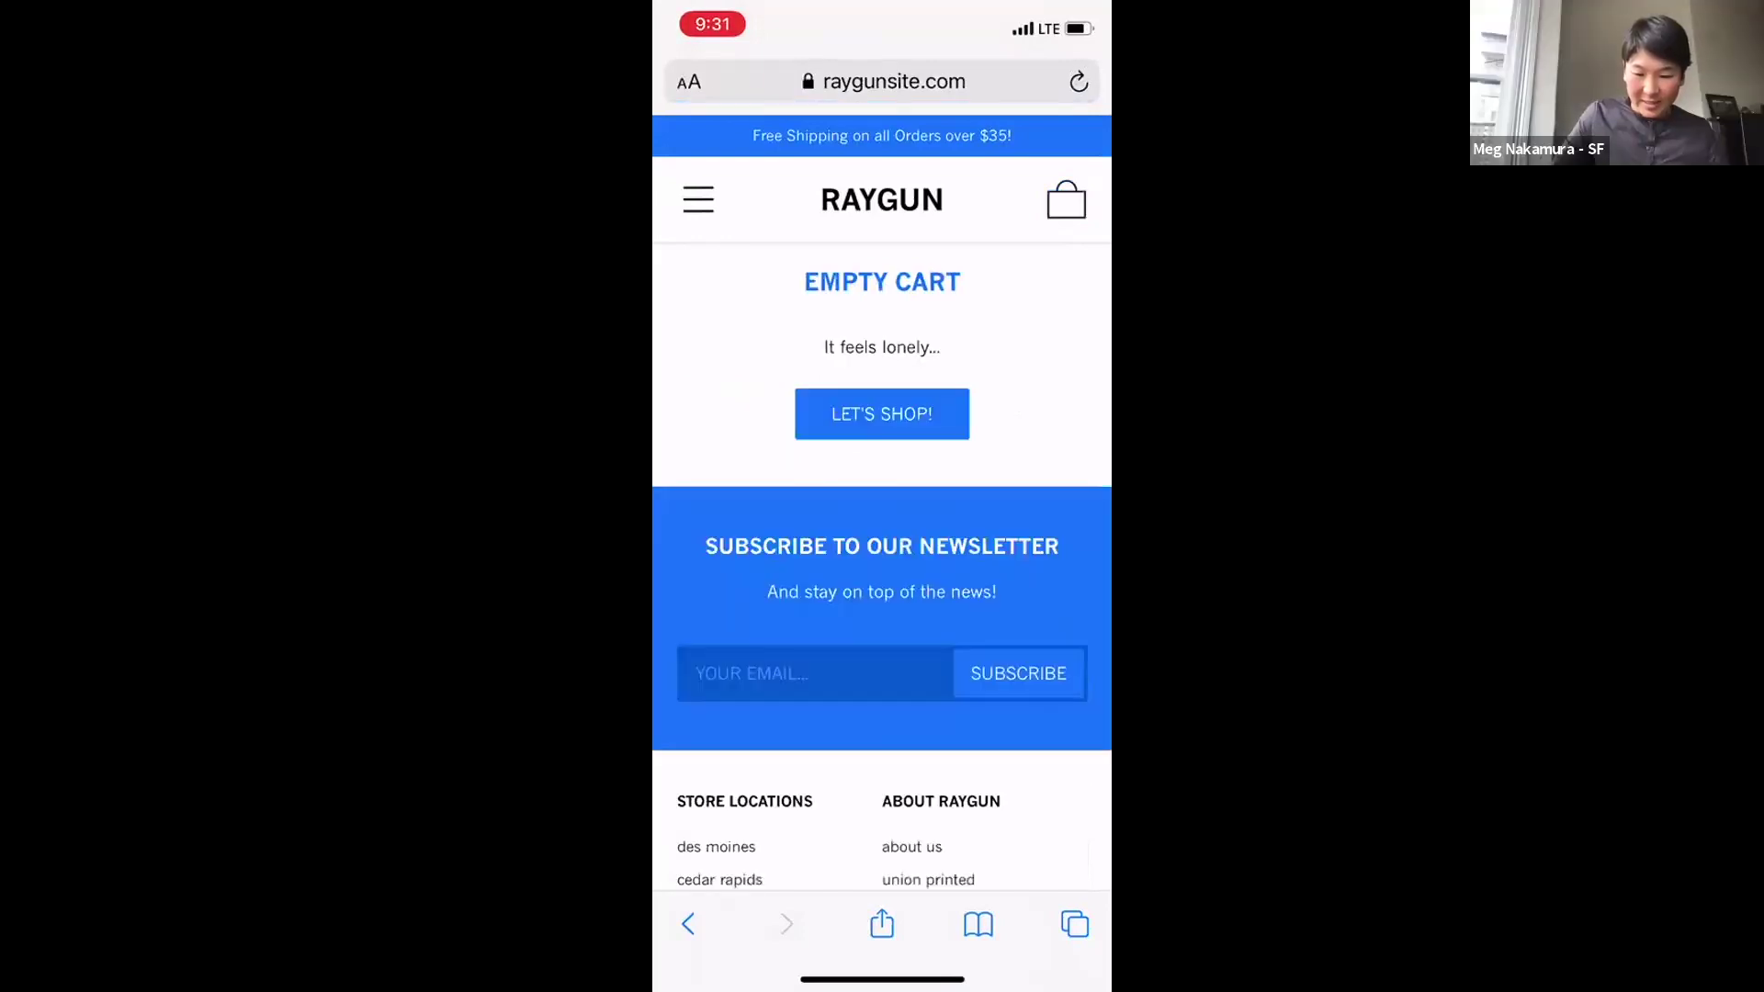
Return to the KC: Top 5 BBQ's shirt page via the CLOTHING menu and add it to the cart again.
key(alt+Left)
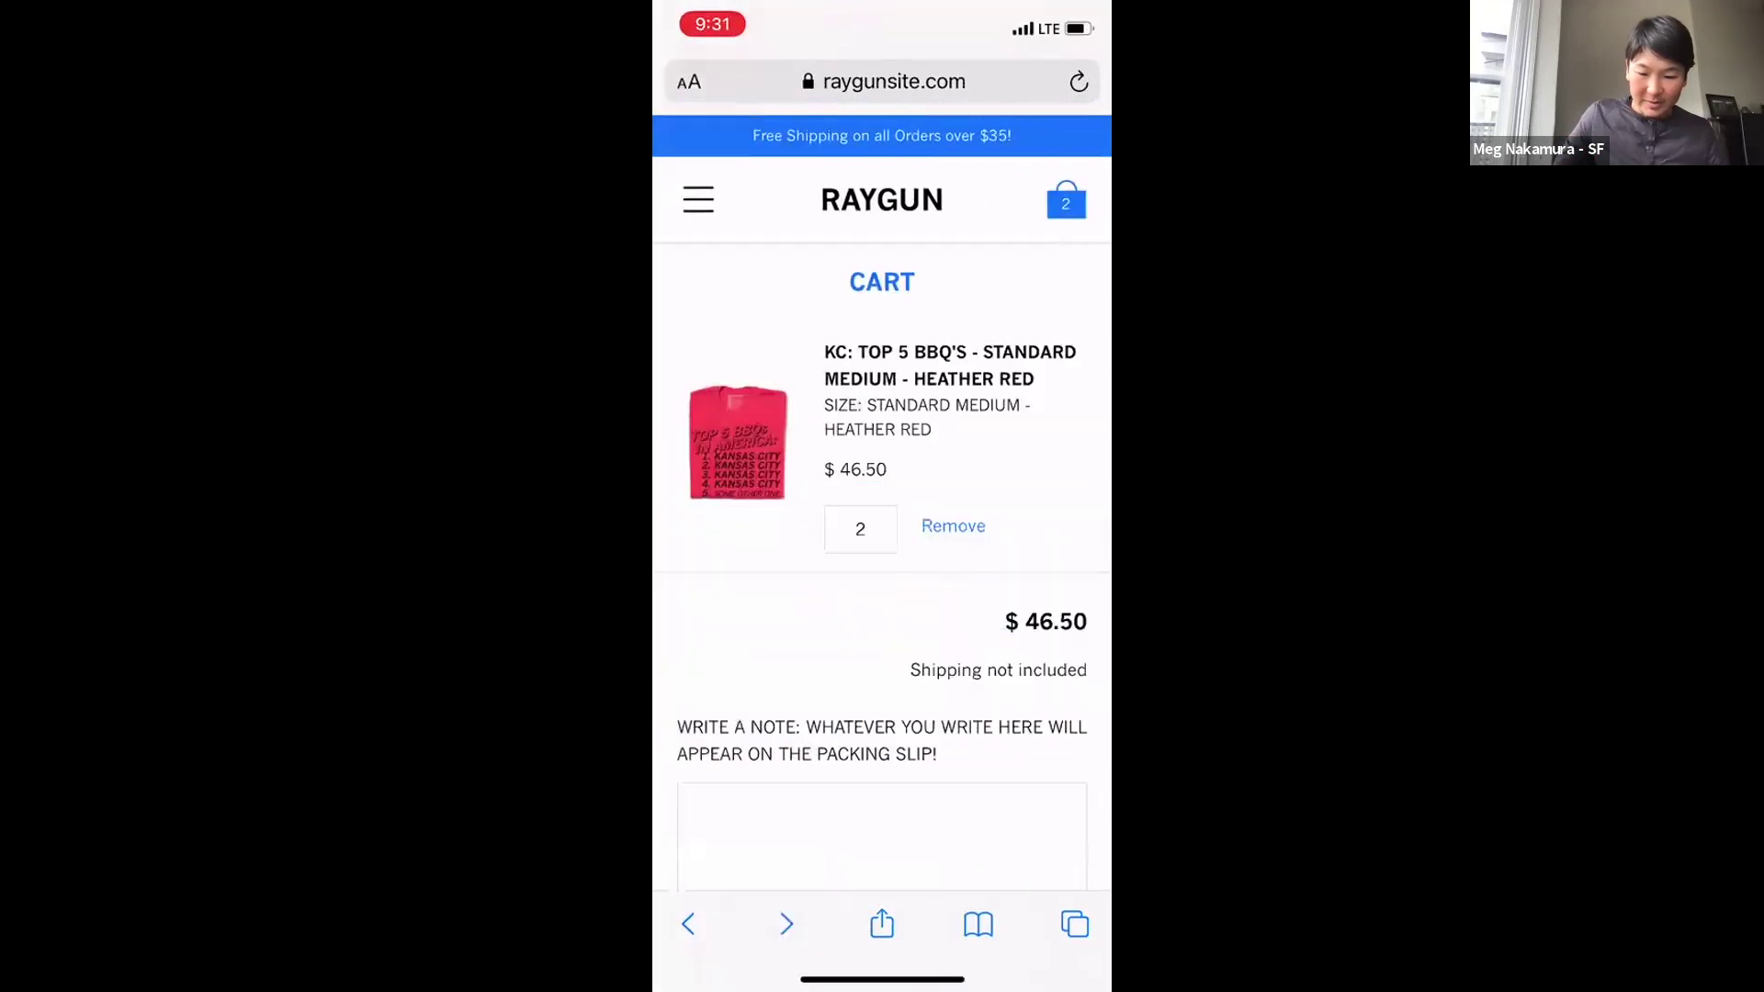
scroll(882, 551, down, 8)
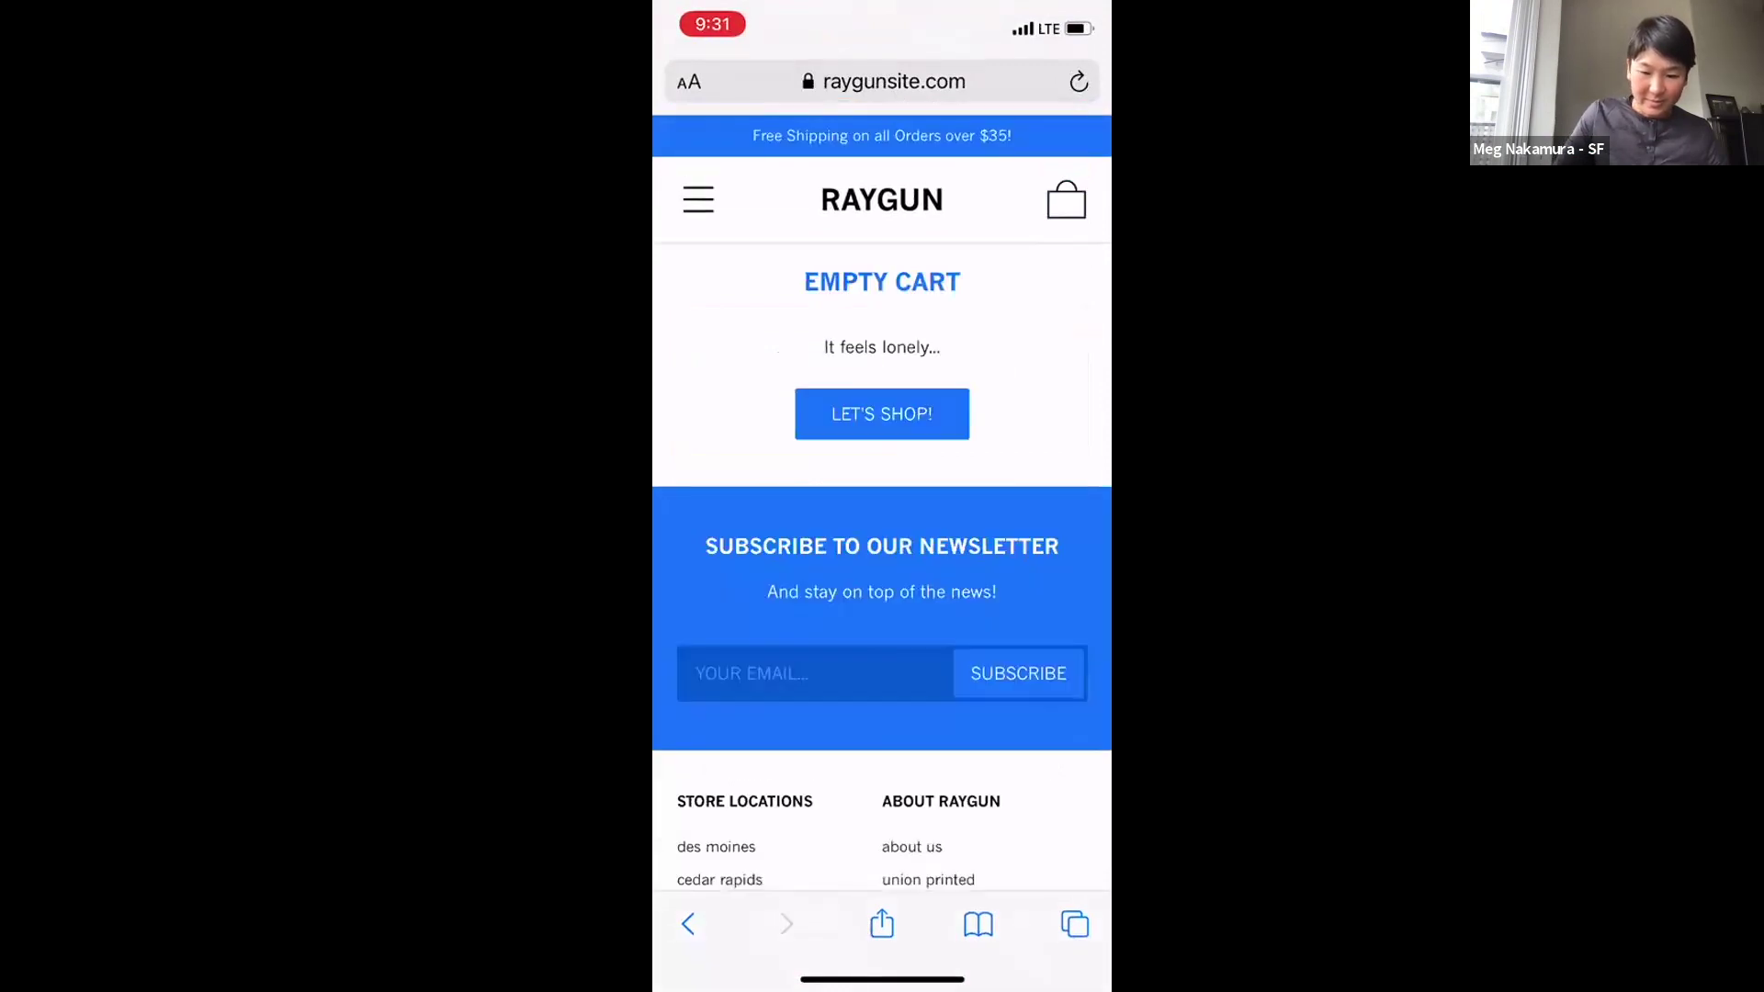
click(698, 199)
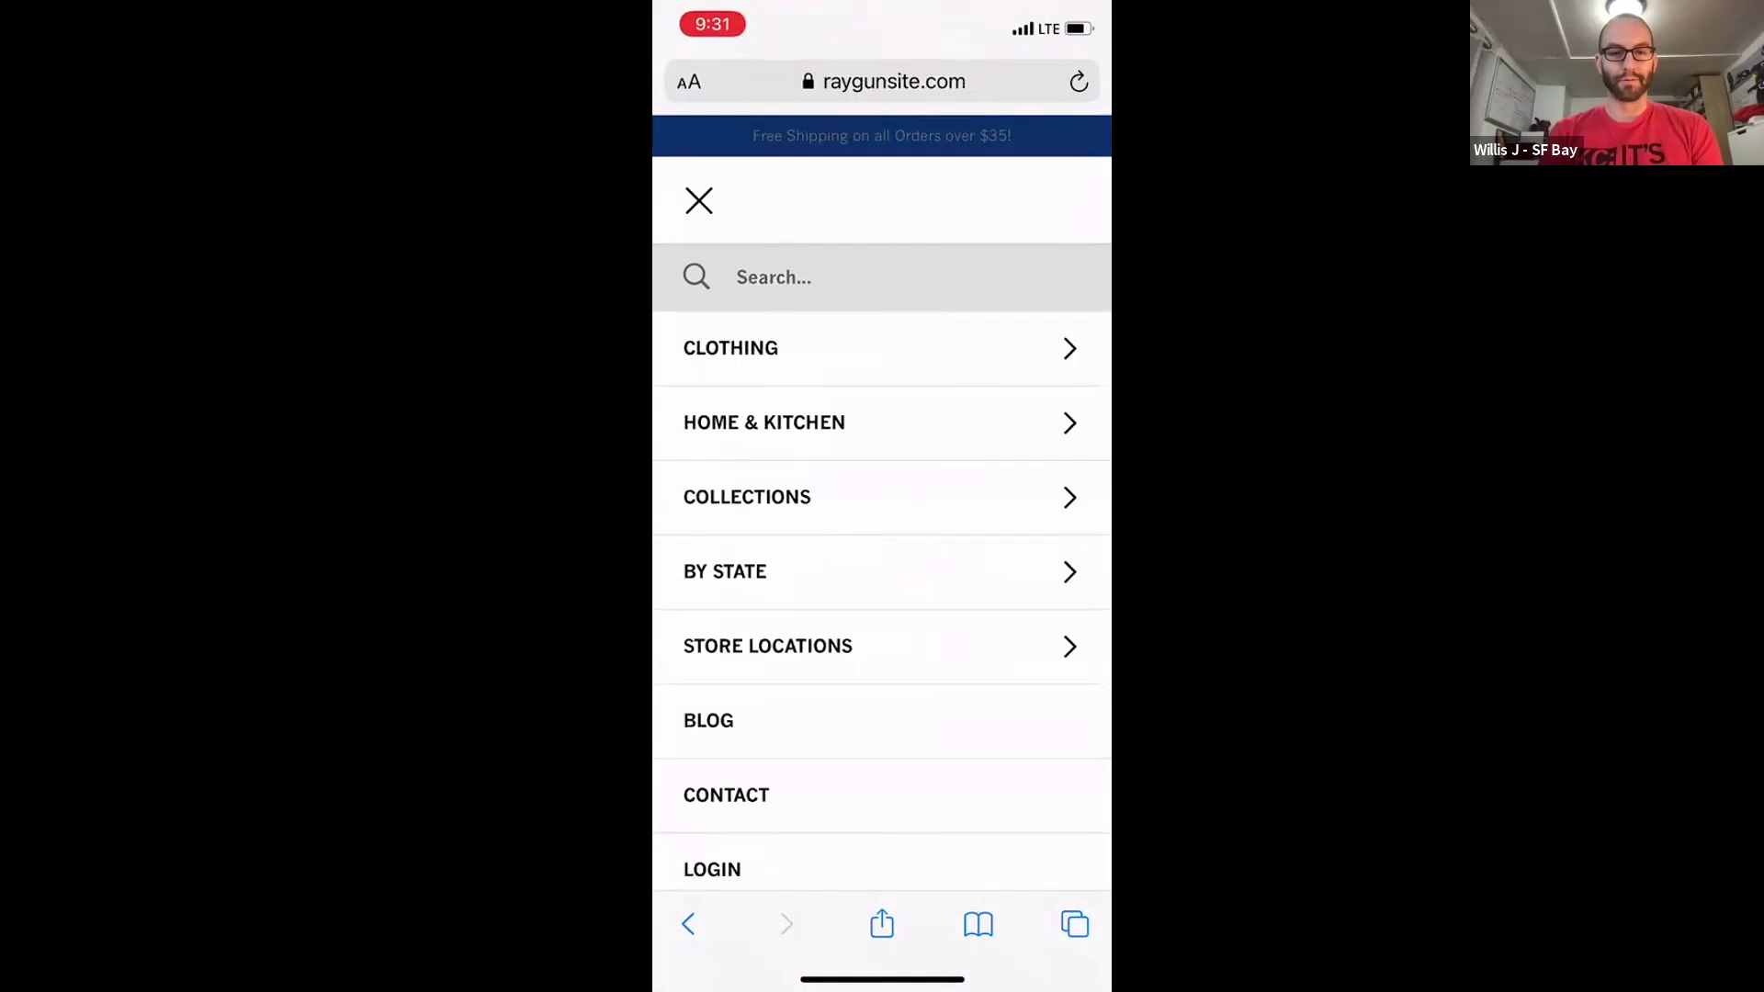
click(730, 347)
drag(657, 460, 1057, 459)
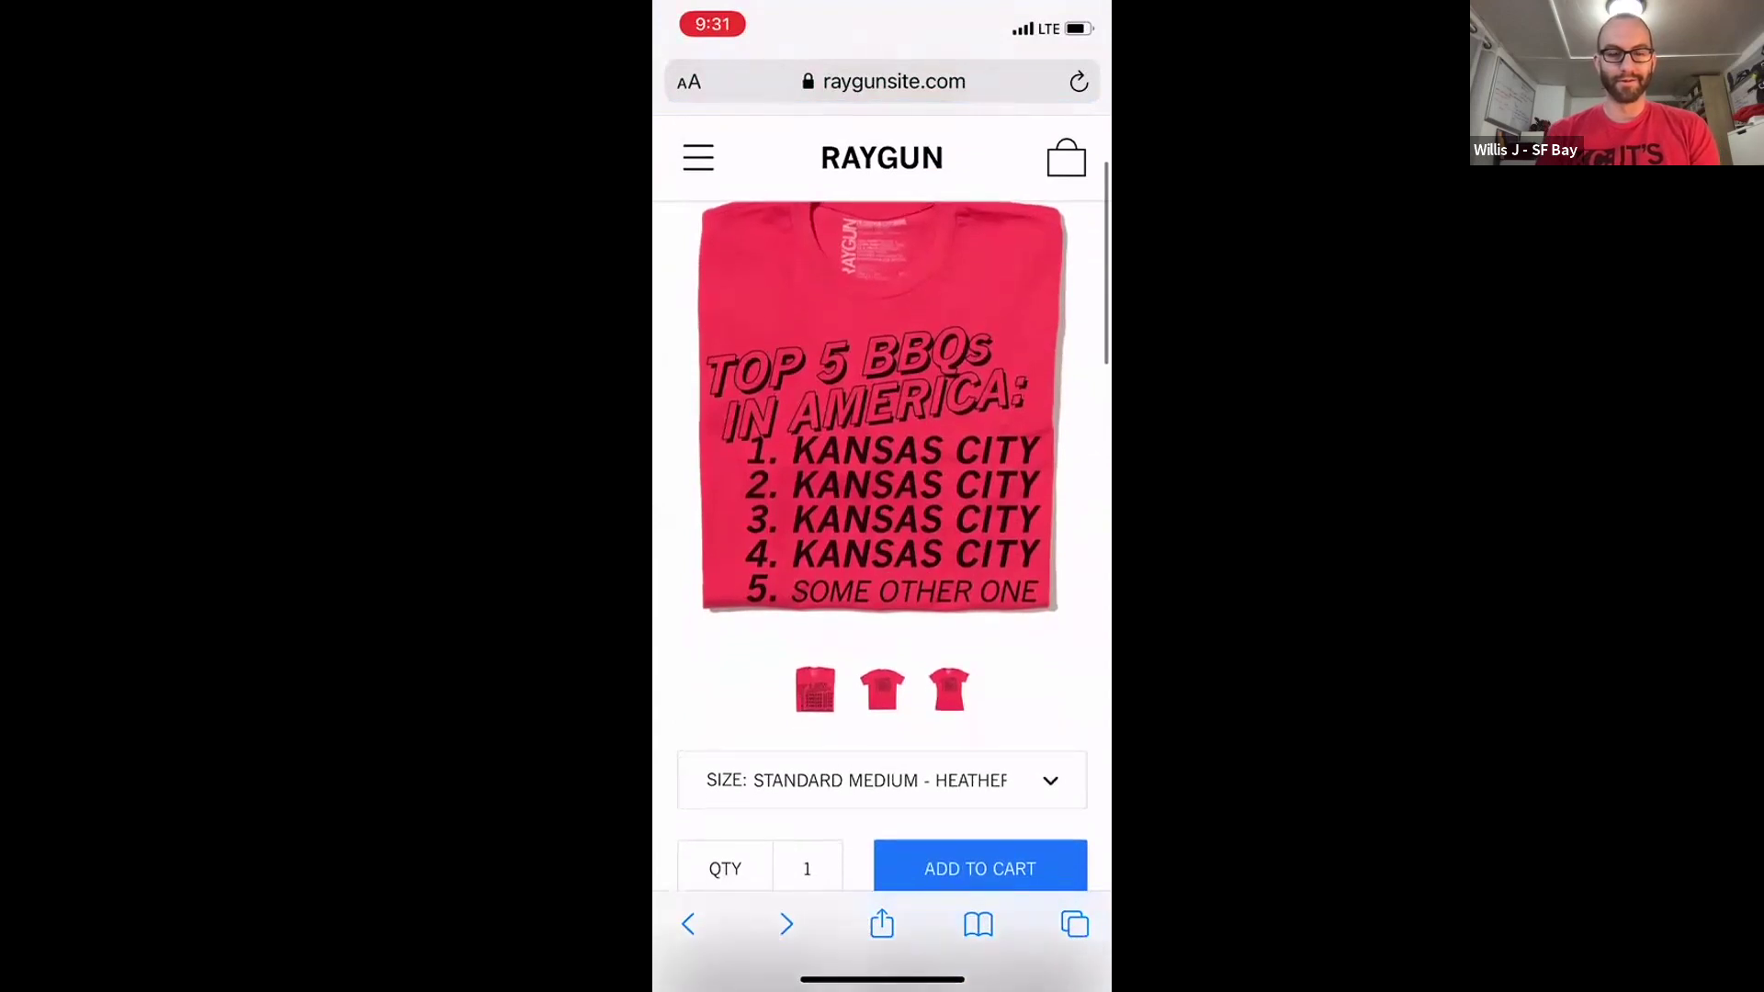
click(882, 780)
scroll(882, 551, down, 3)
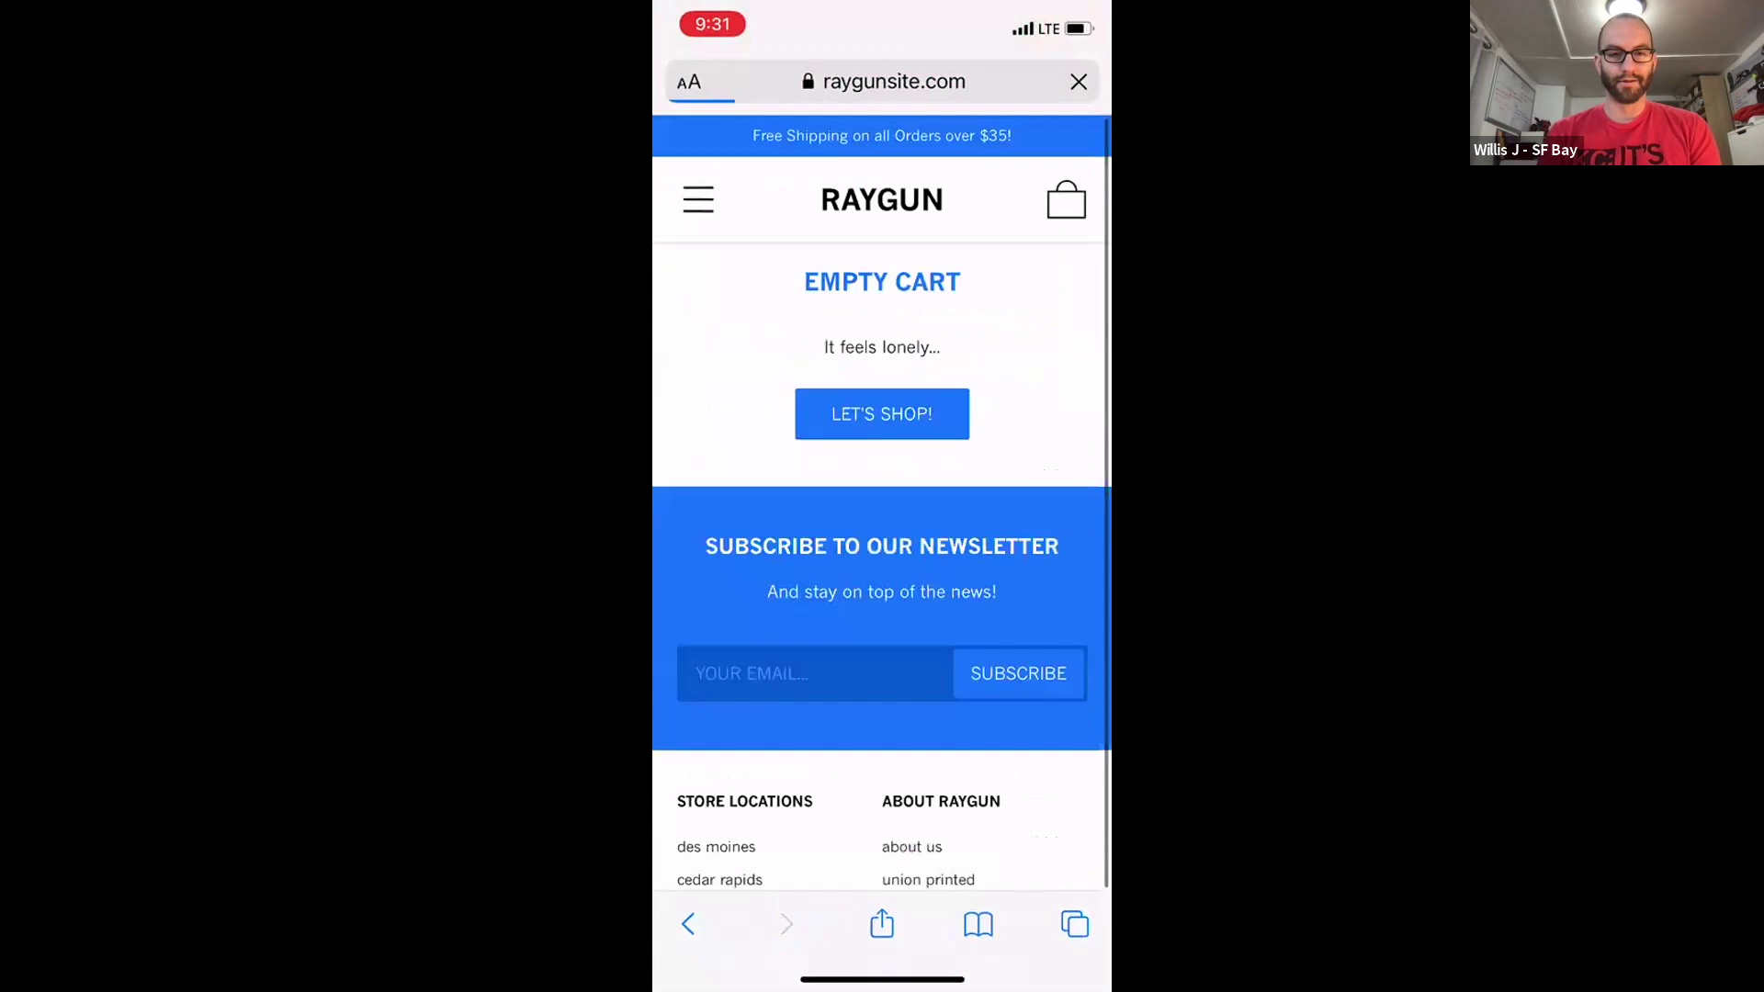
click(687, 924)
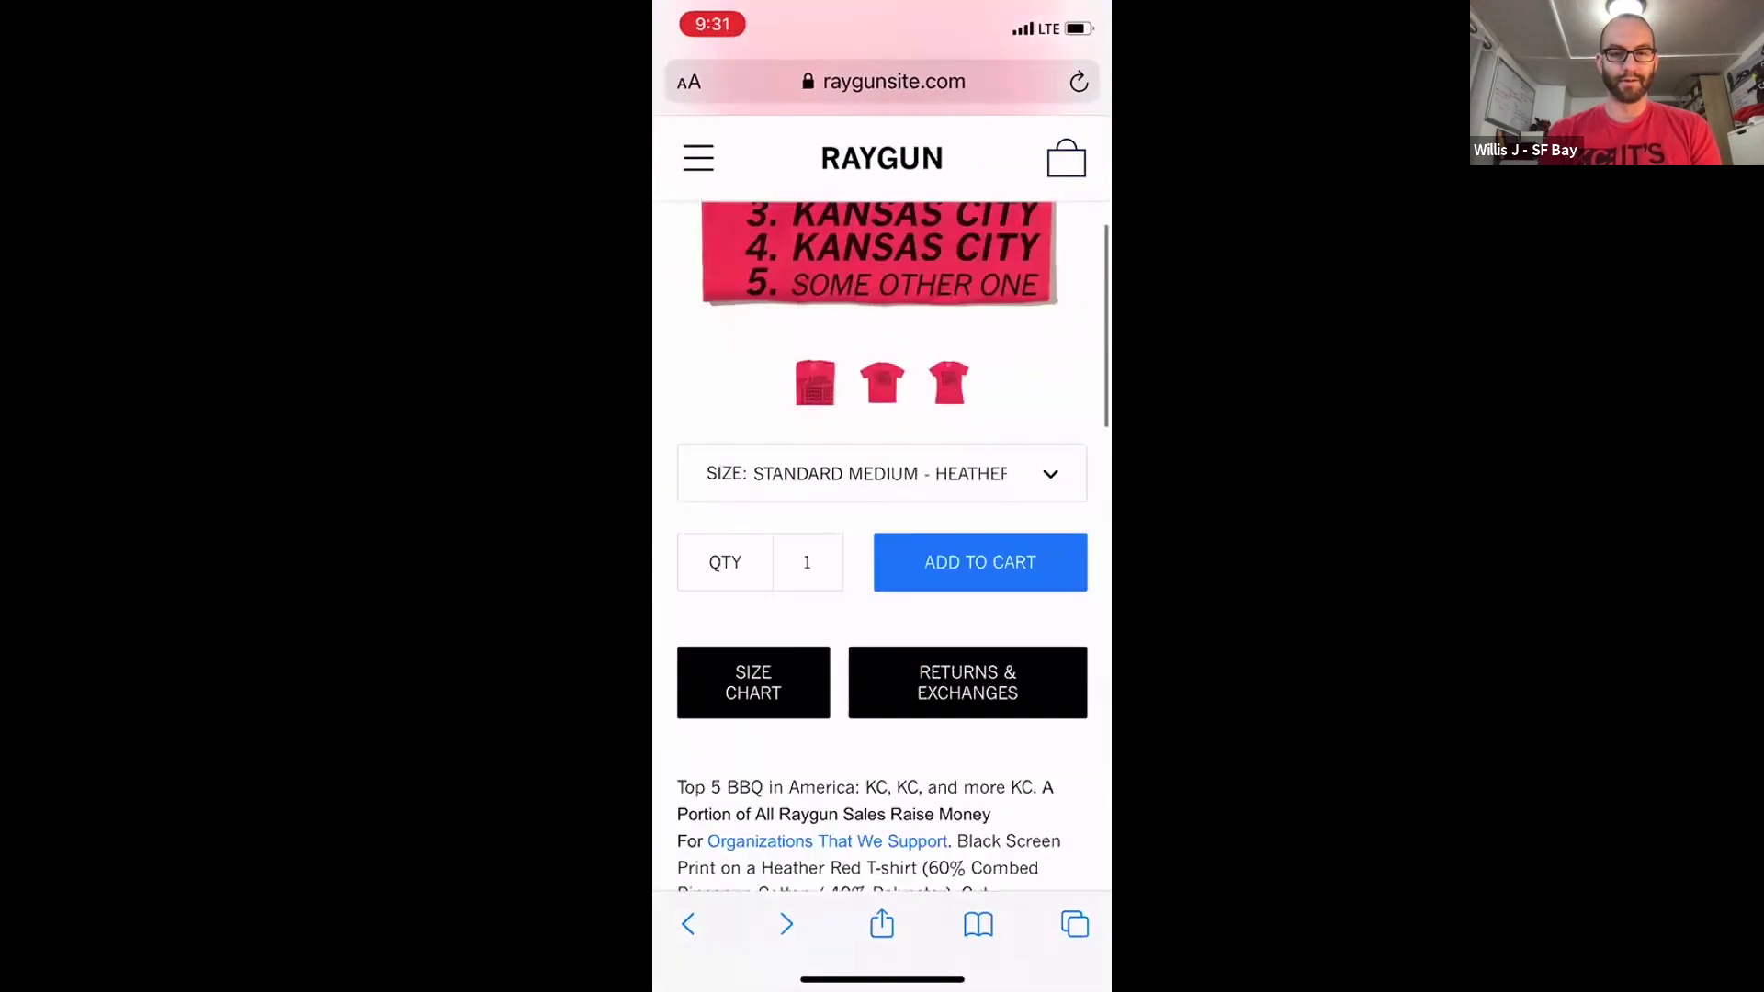
click(980, 562)
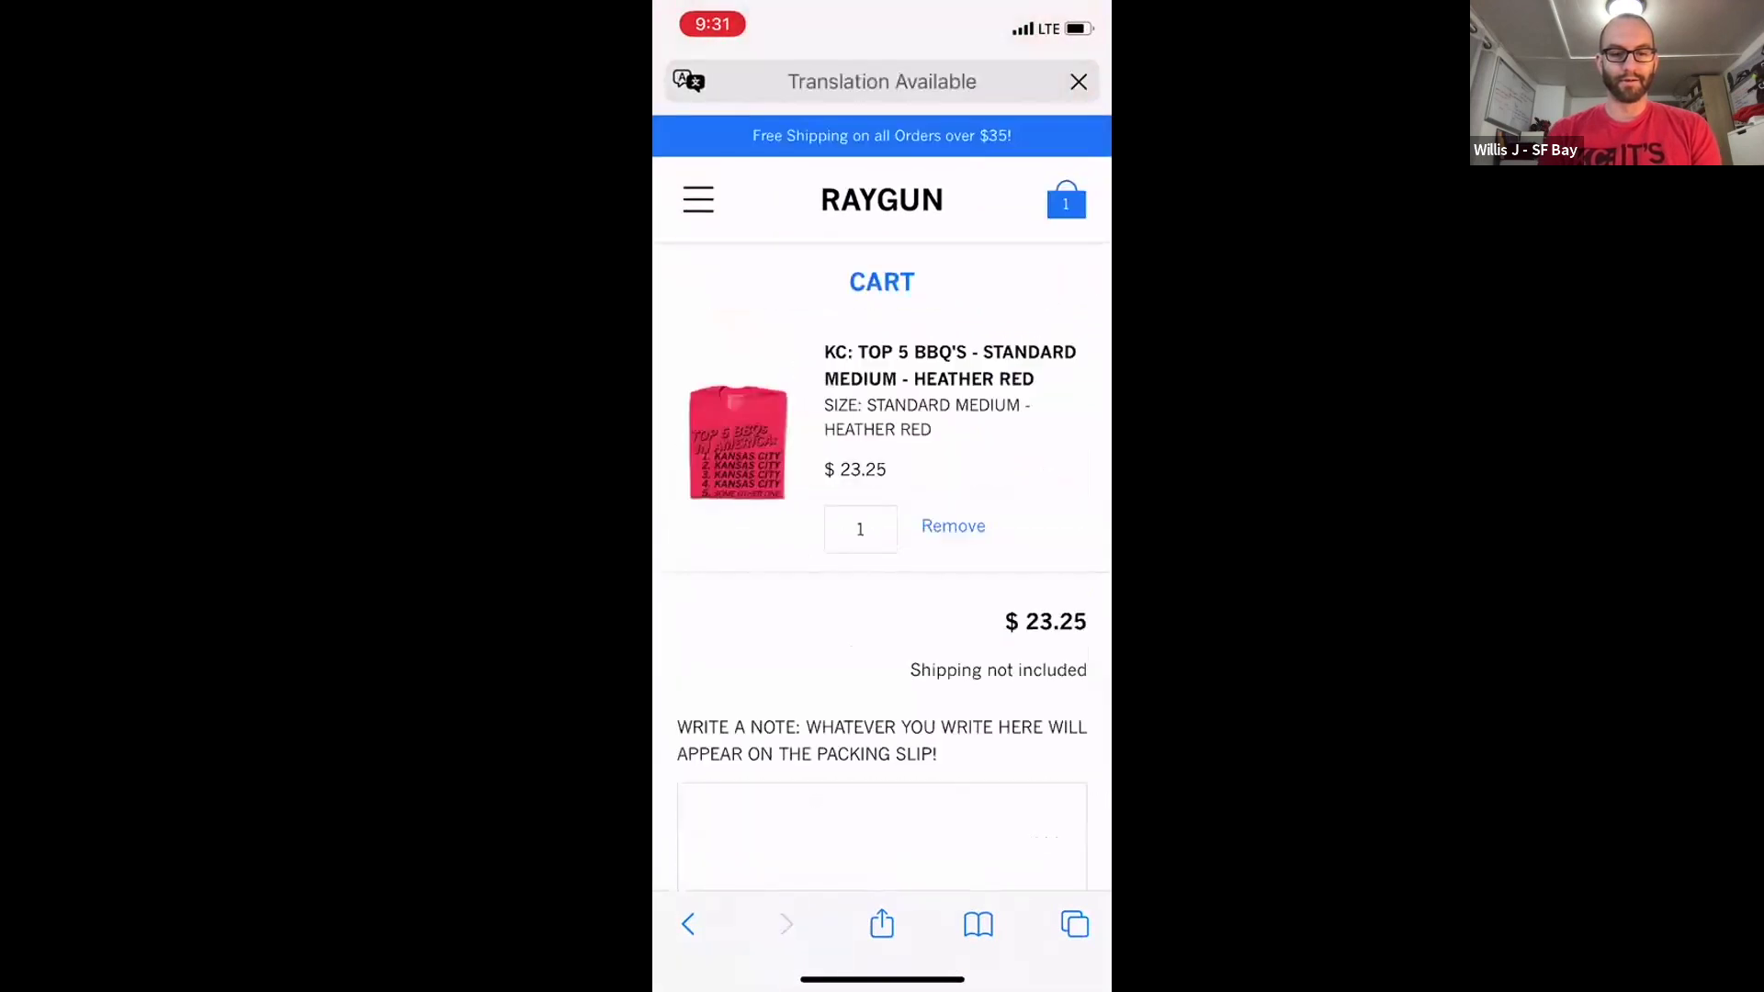
scroll(882, 551, down, 5)
scroll(882, 551, down, 2)
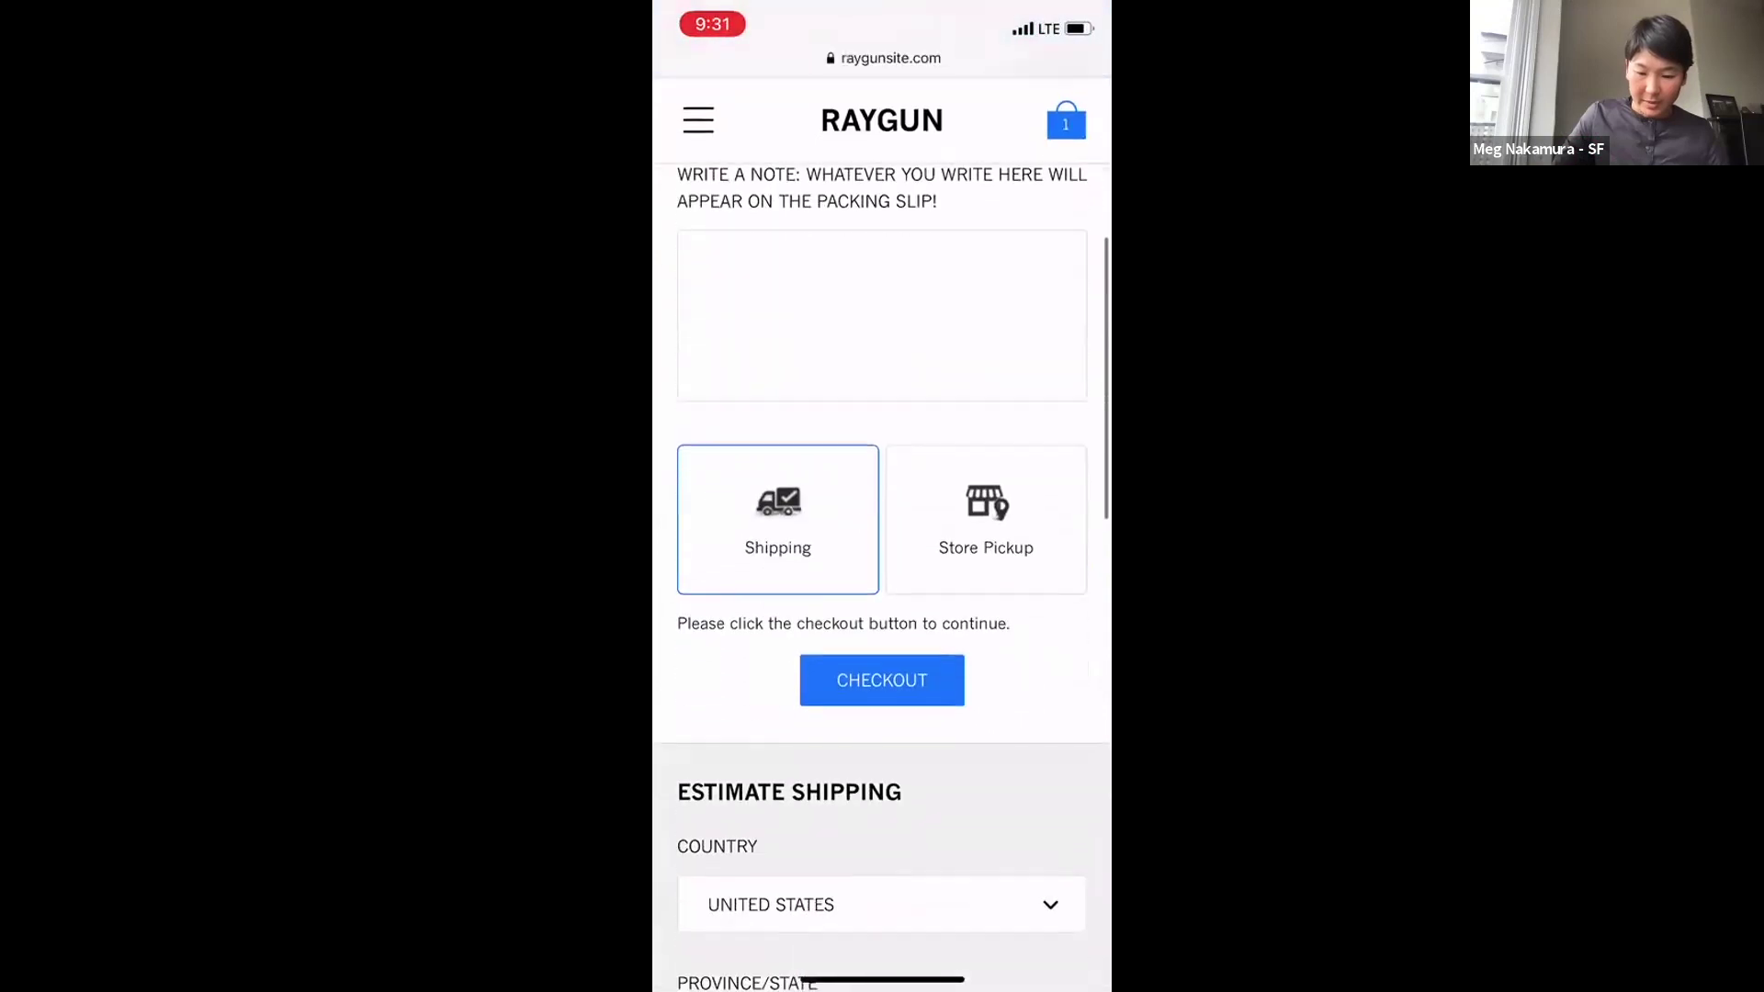
Check out and pay the $28.35 order with Apple Pay, then go to the home screen.
click(882, 680)
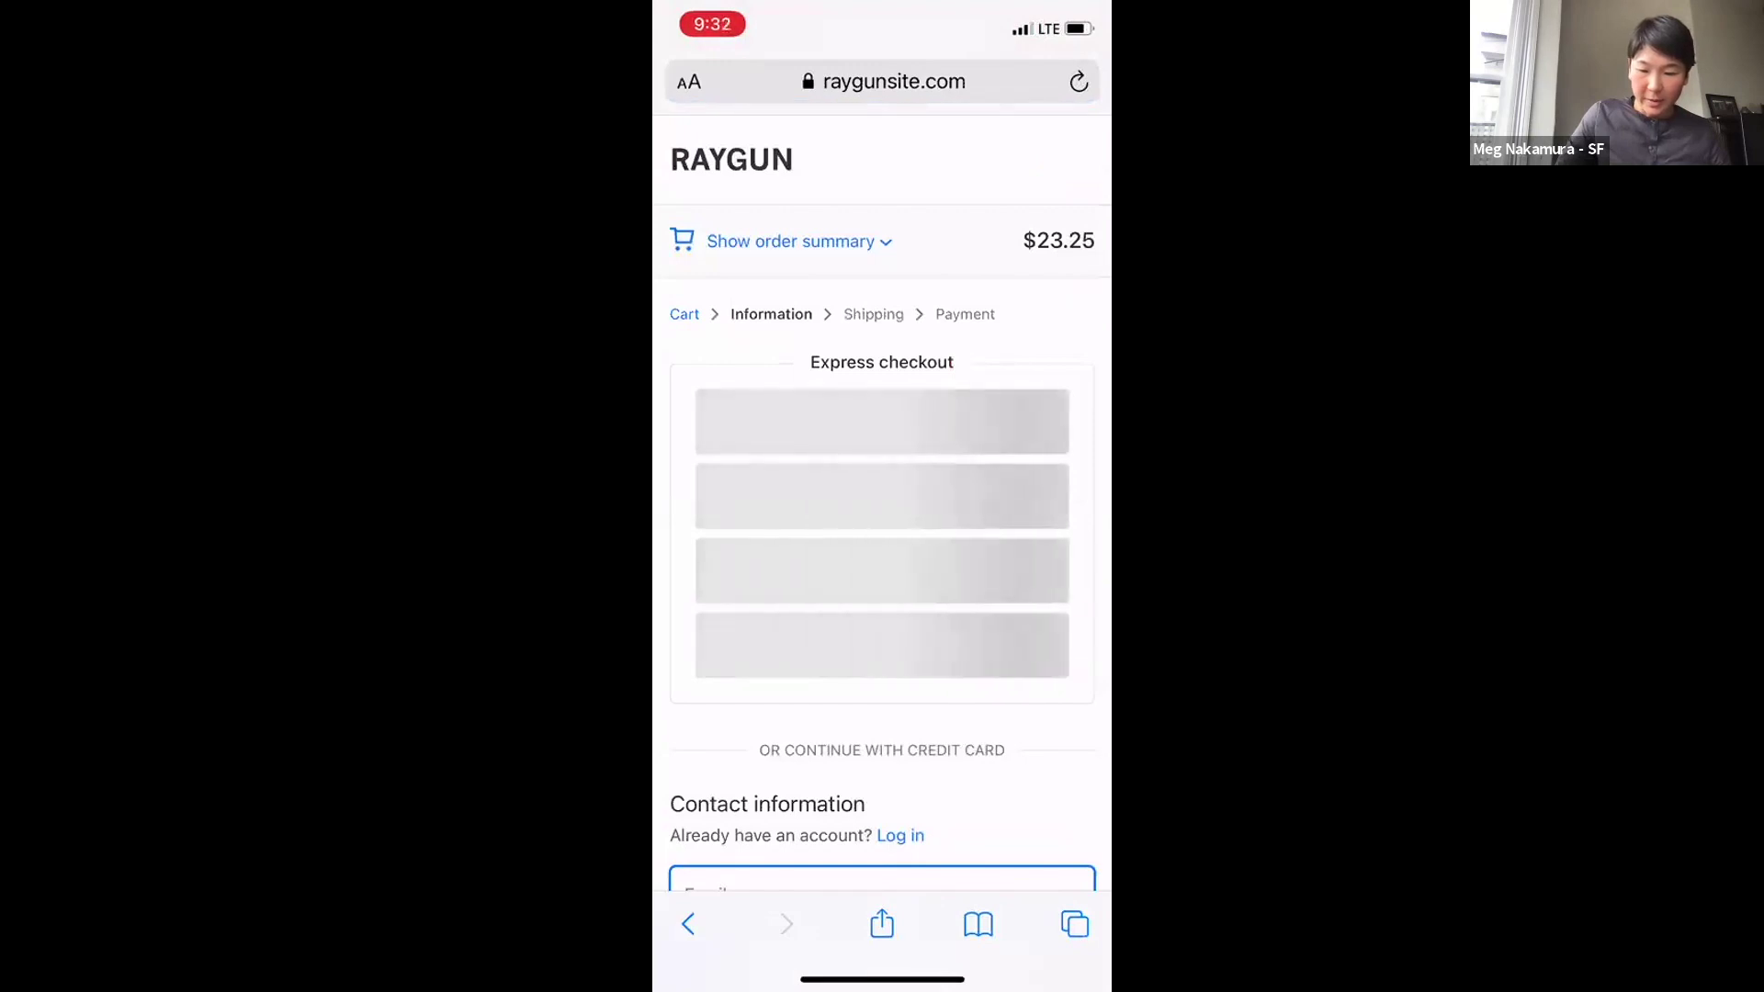
click(882, 507)
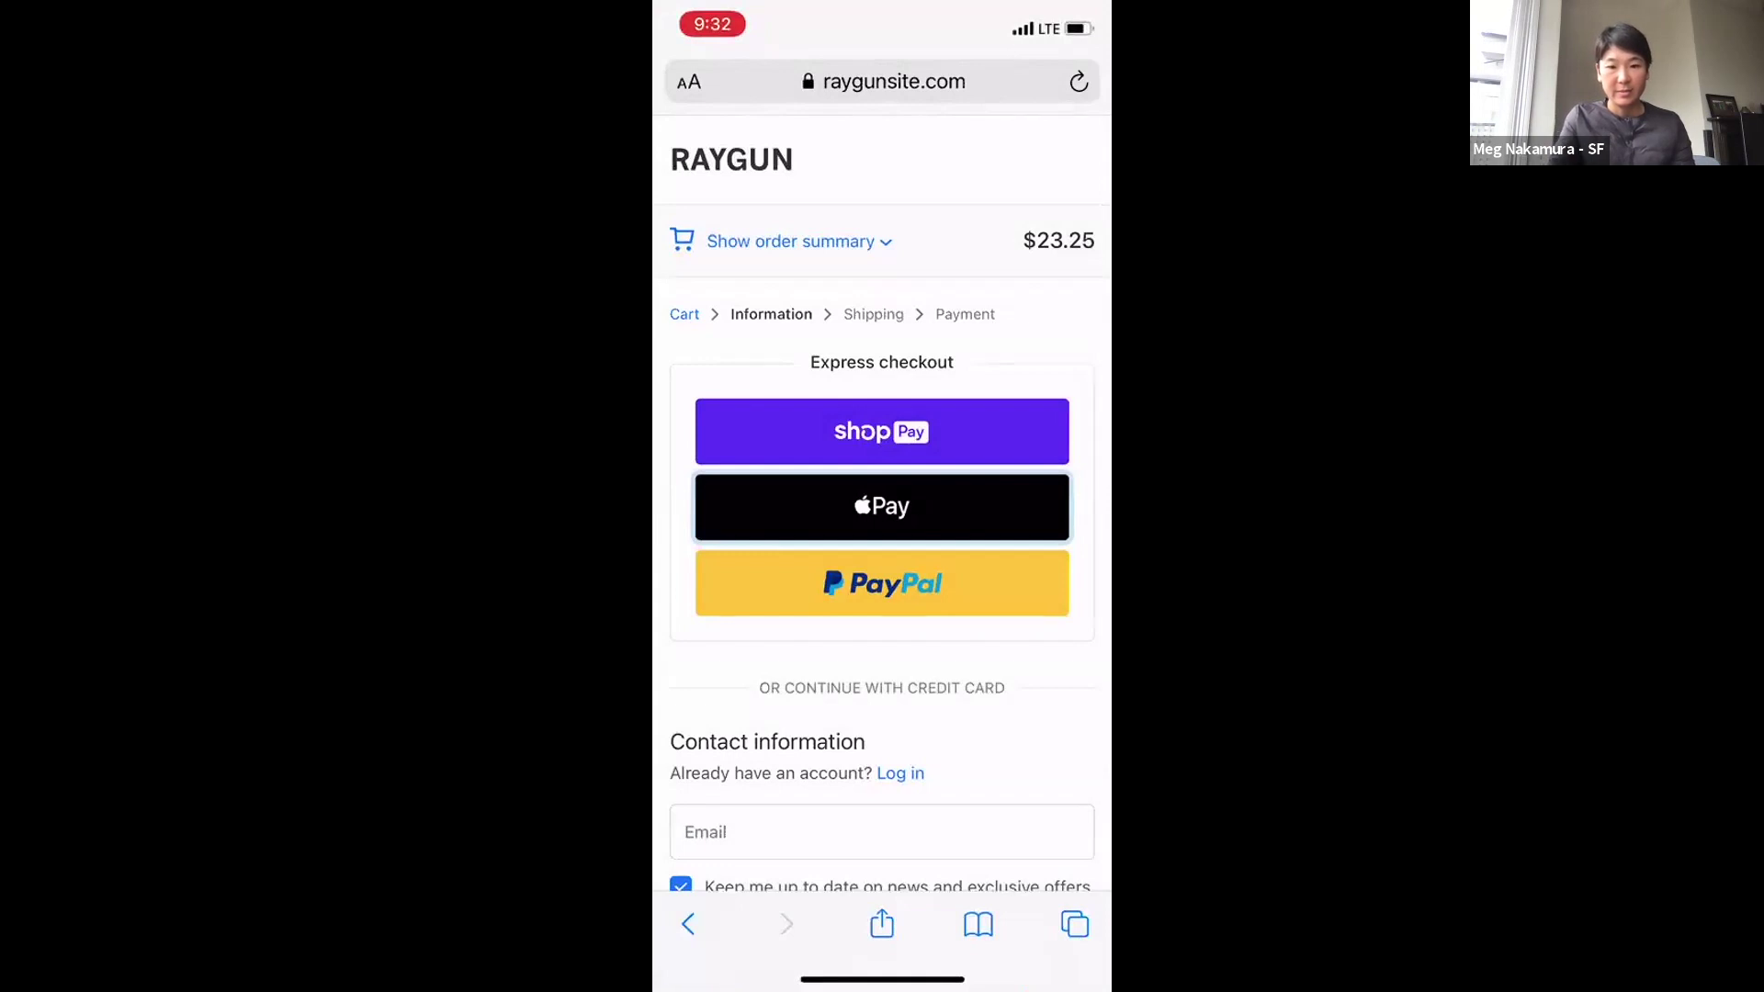
click(882, 506)
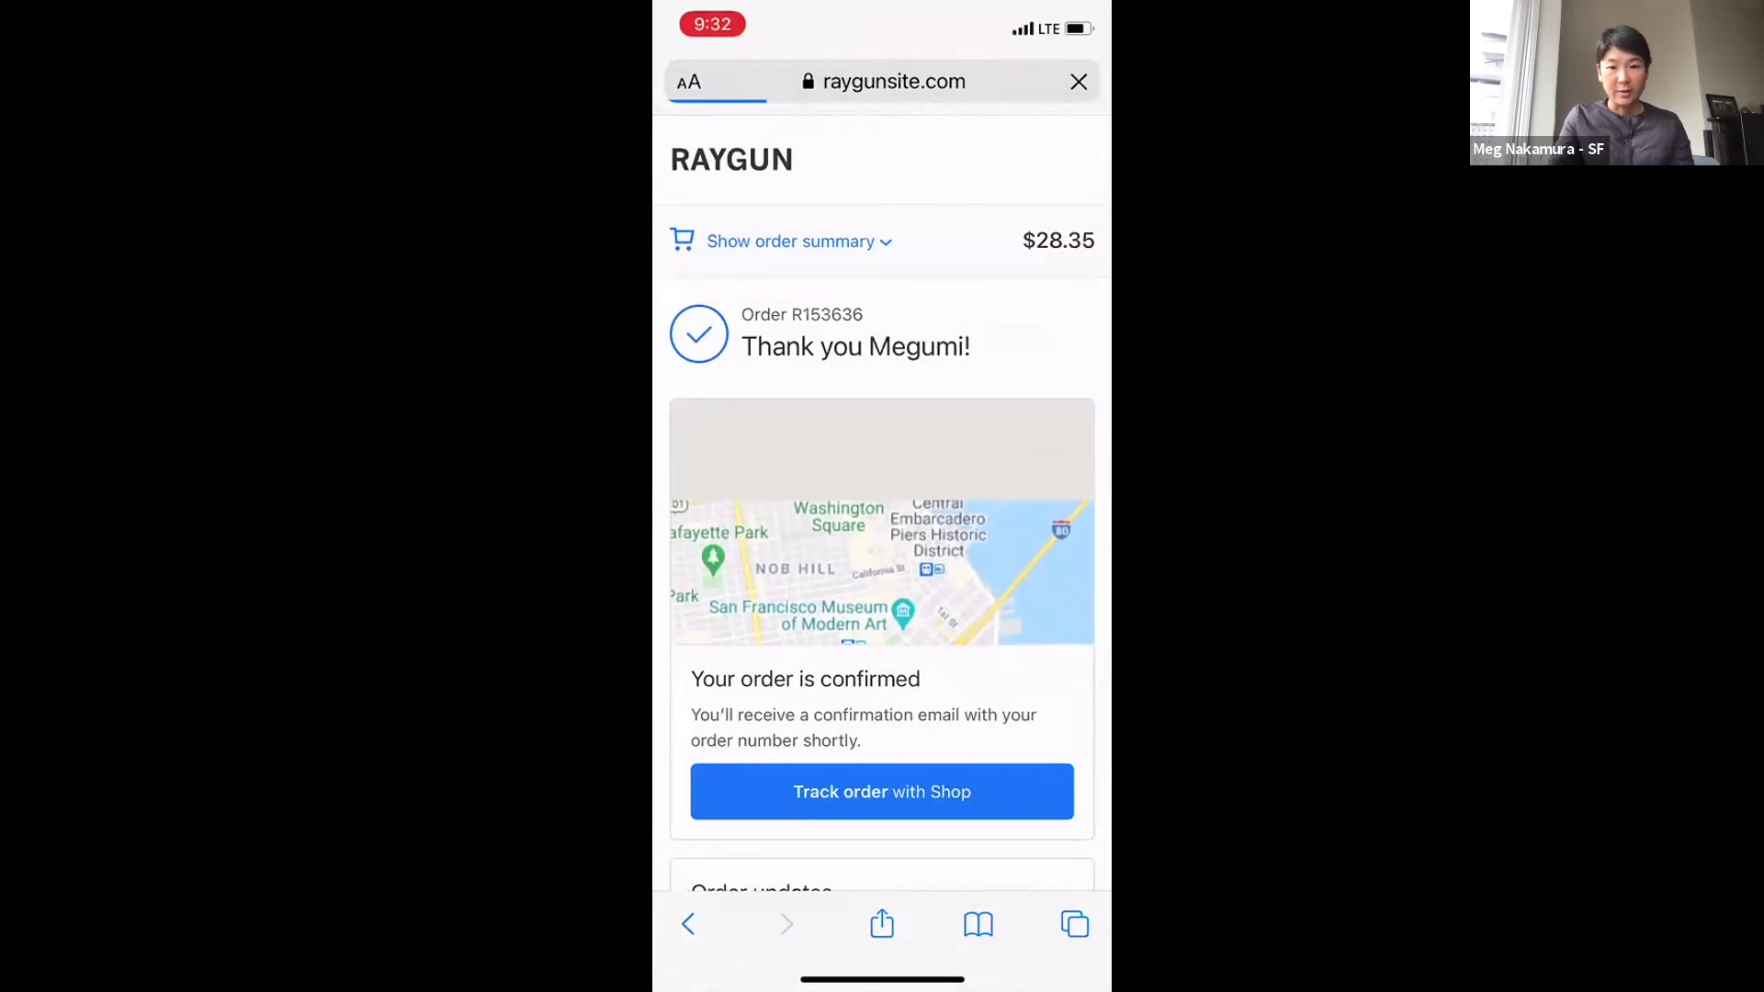
drag(882, 979, 882, 698)
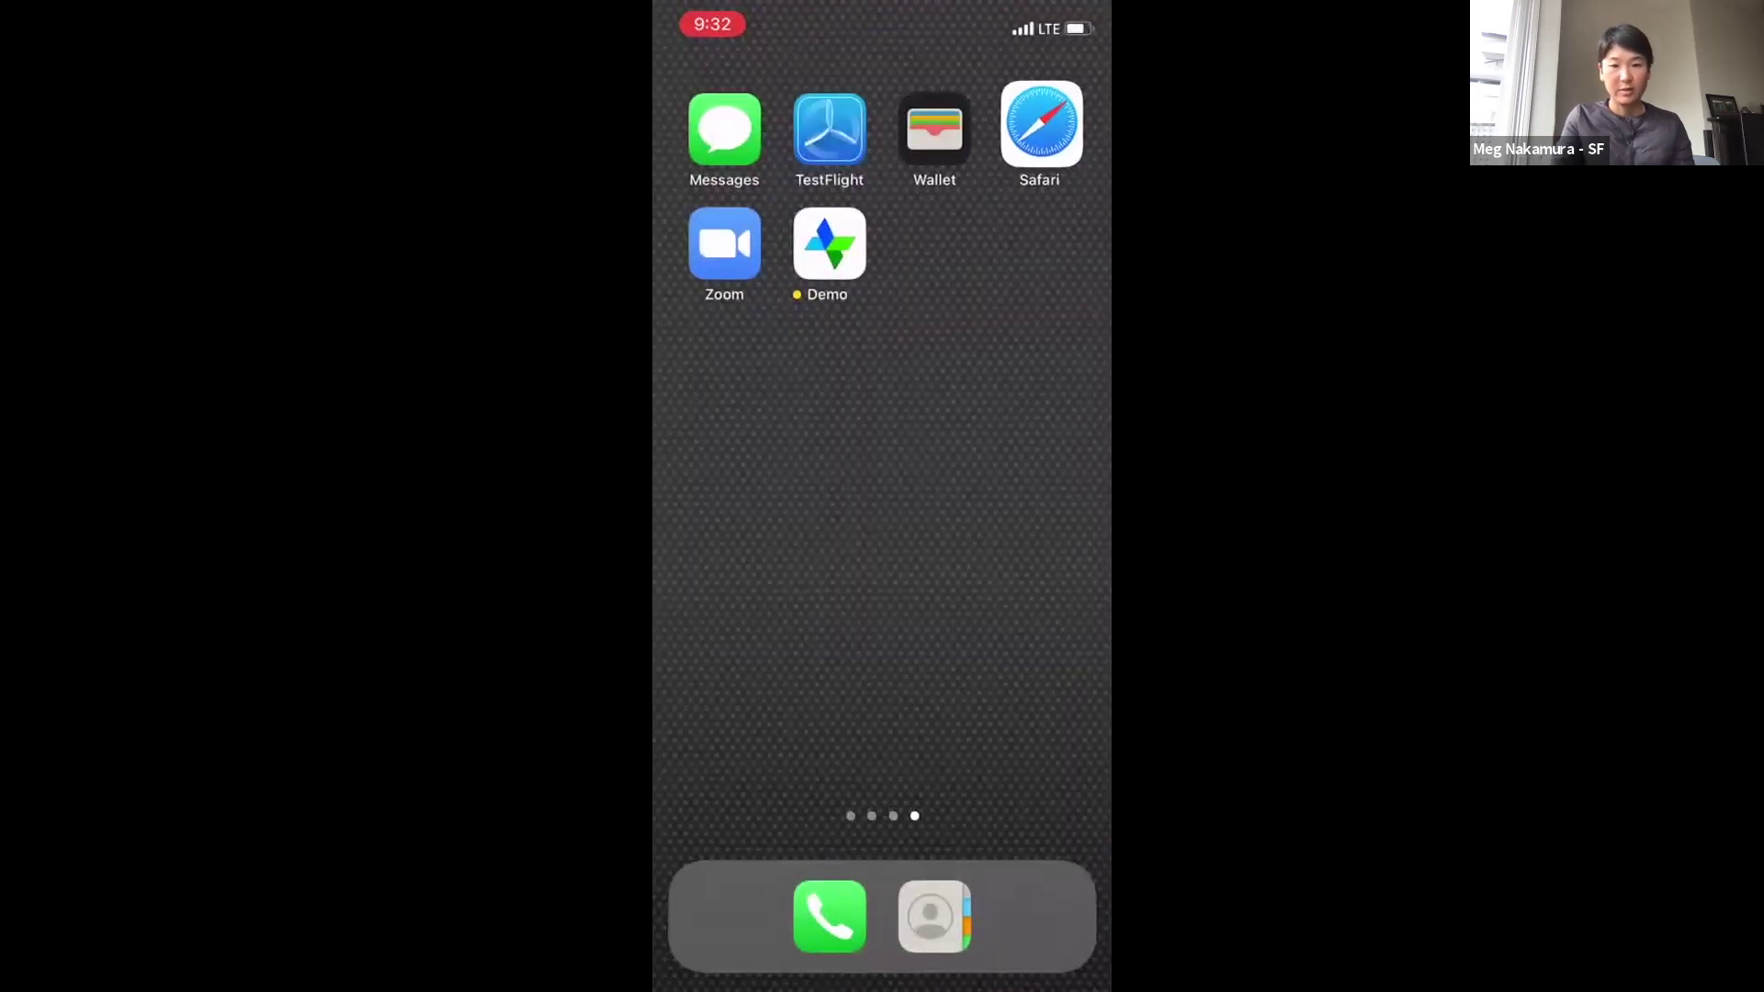
Open the Apto card app, refresh its activity and view the SP * RAYGUNSHIRTS $28.35 transaction.
click(831, 251)
drag(882, 413, 882, 579)
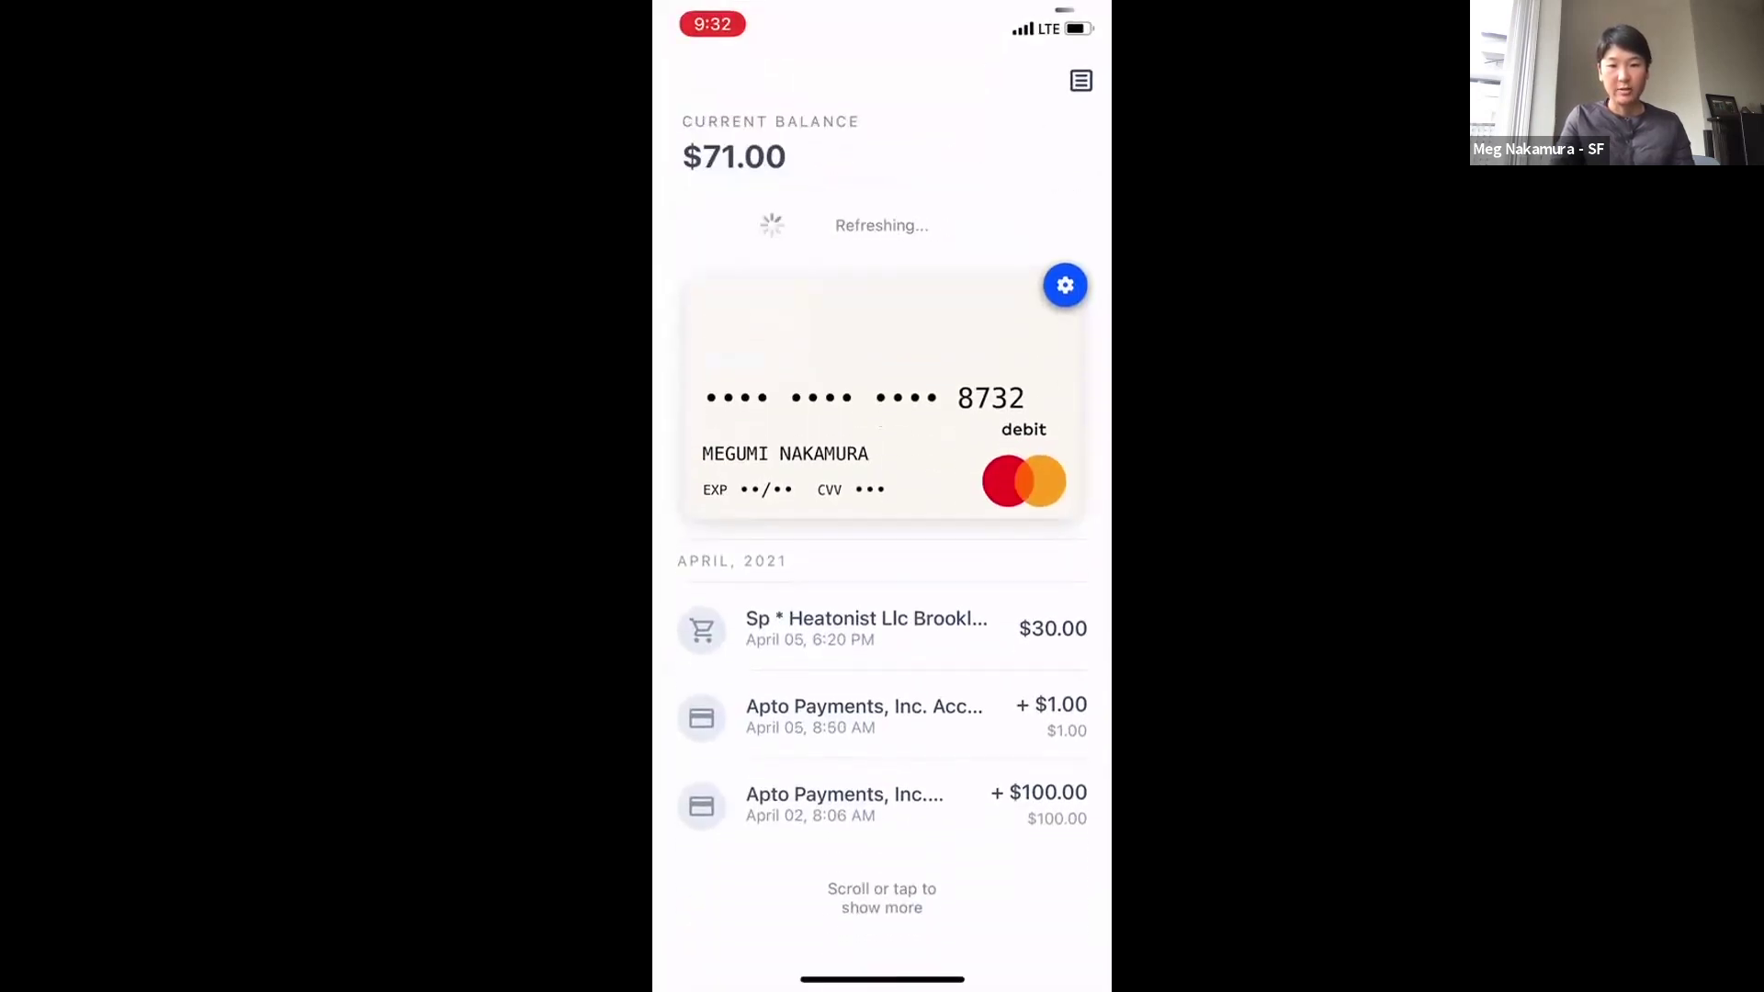
click(864, 558)
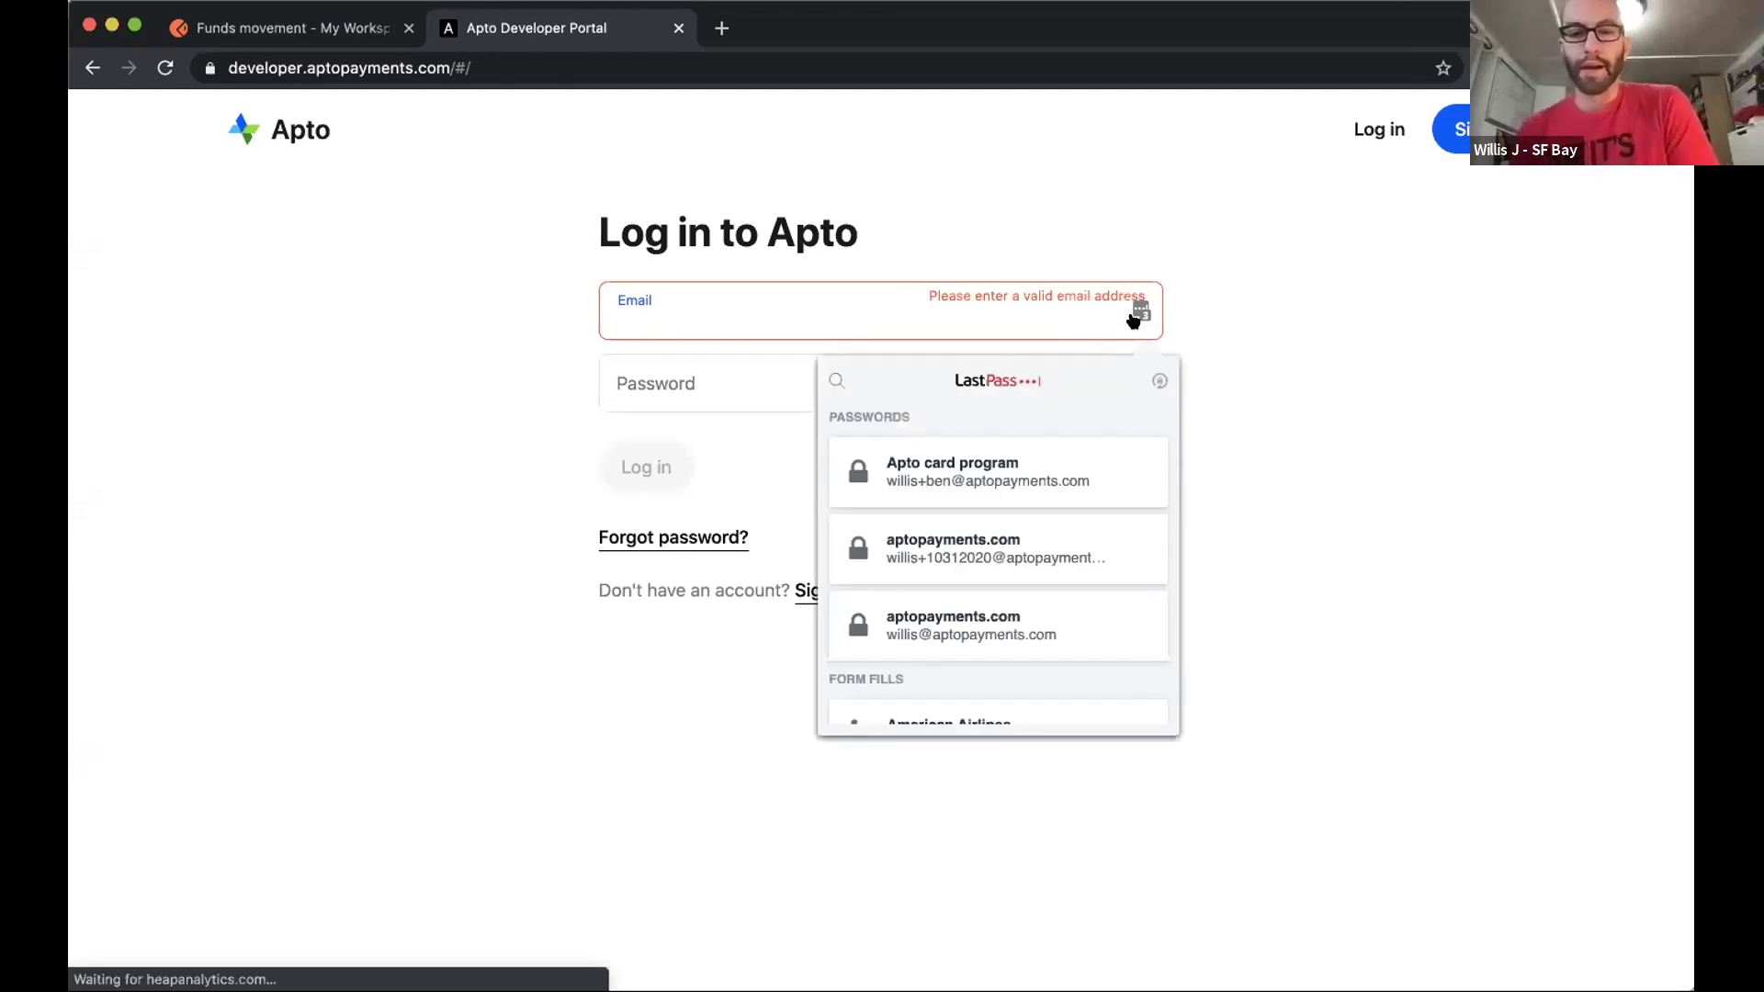
Sign in with saved credentials and the authenticator code, then show the 38-card production Cards list.
click(1002, 456)
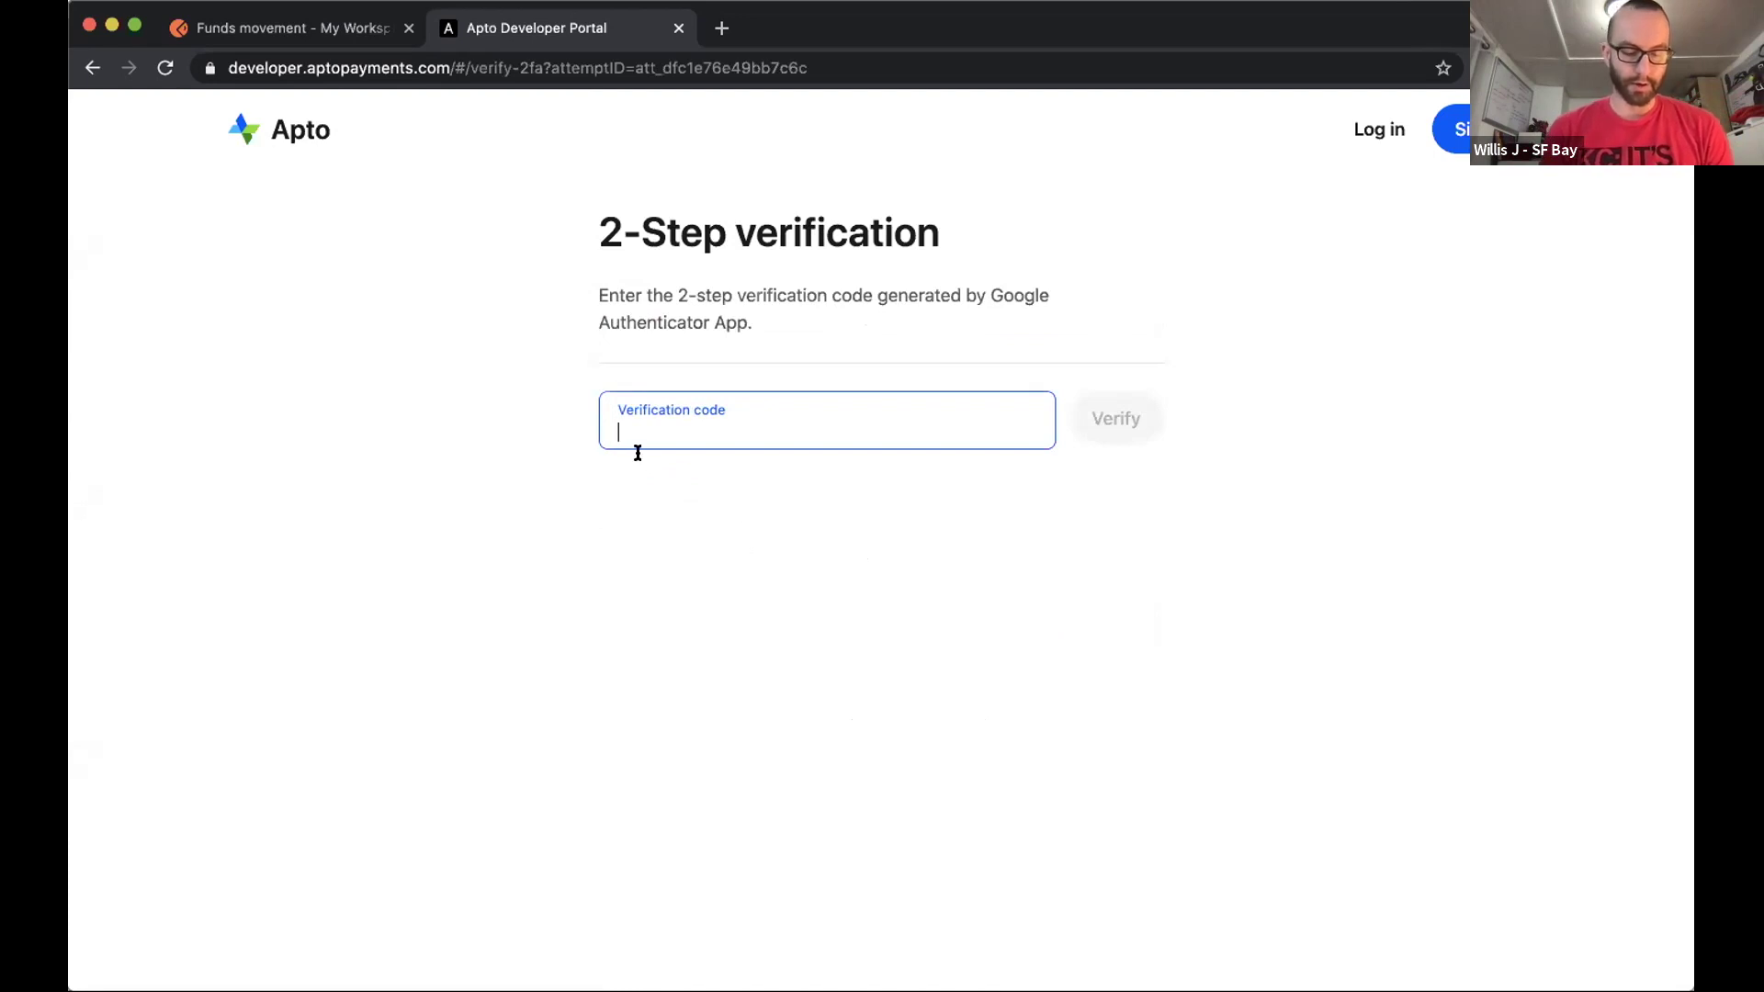
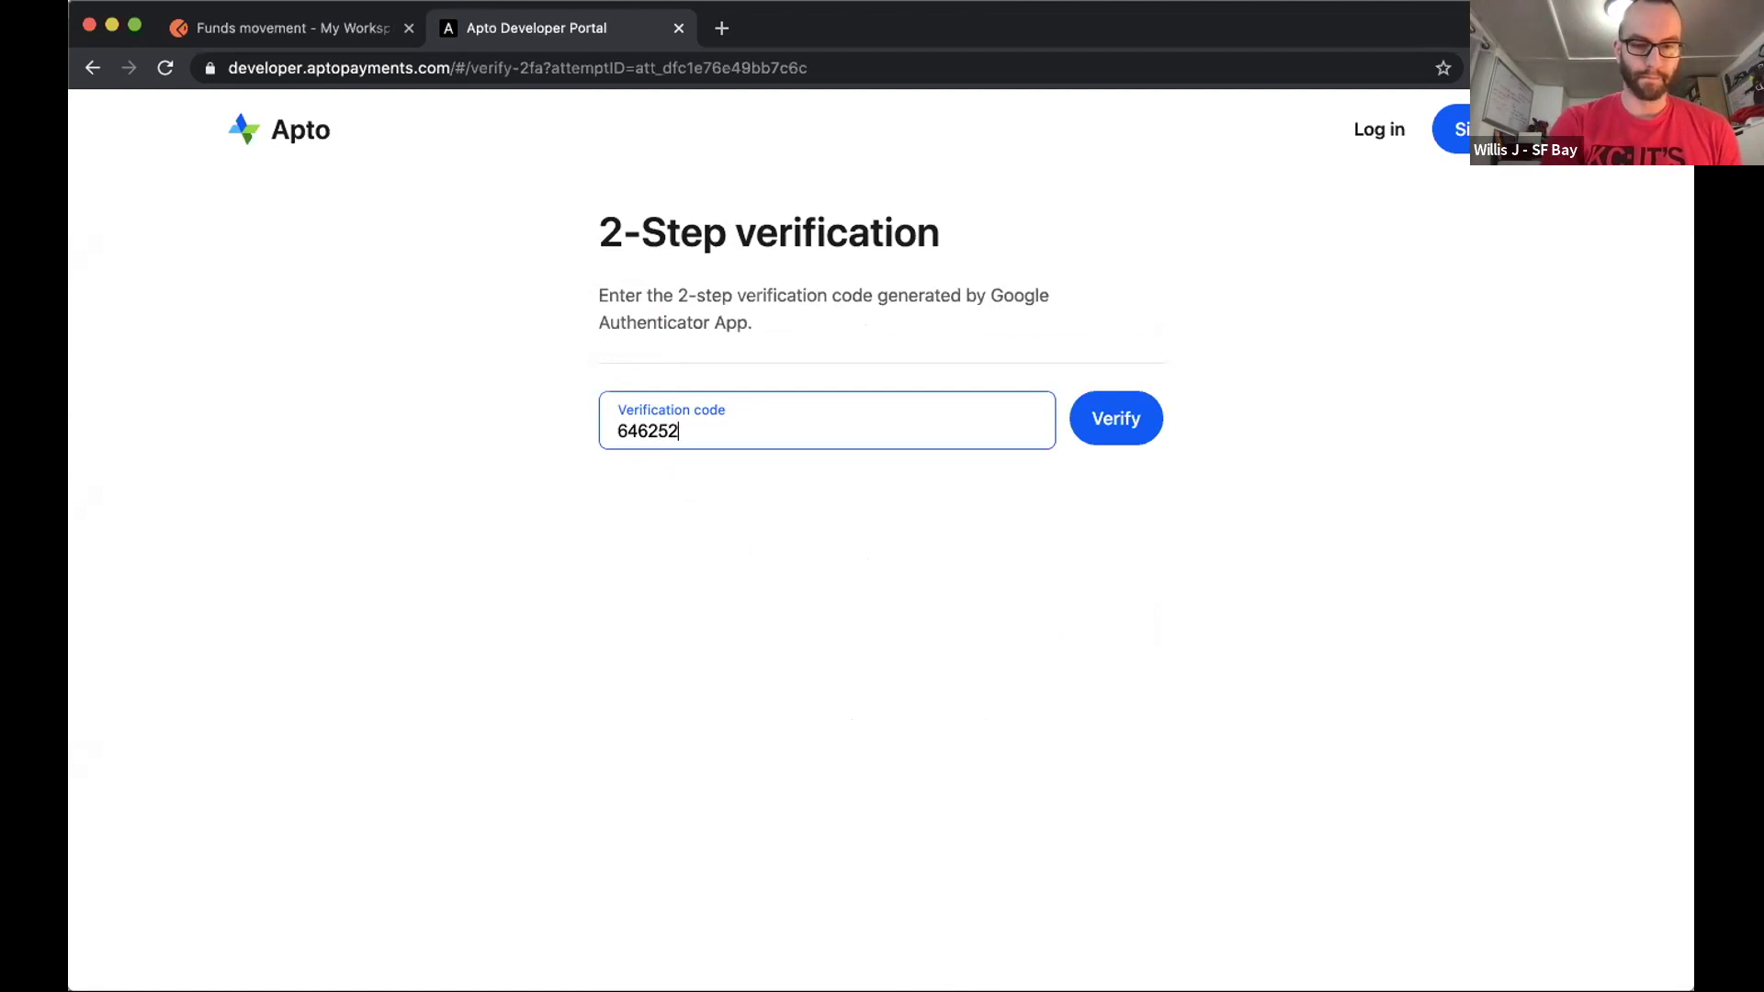
click(1126, 423)
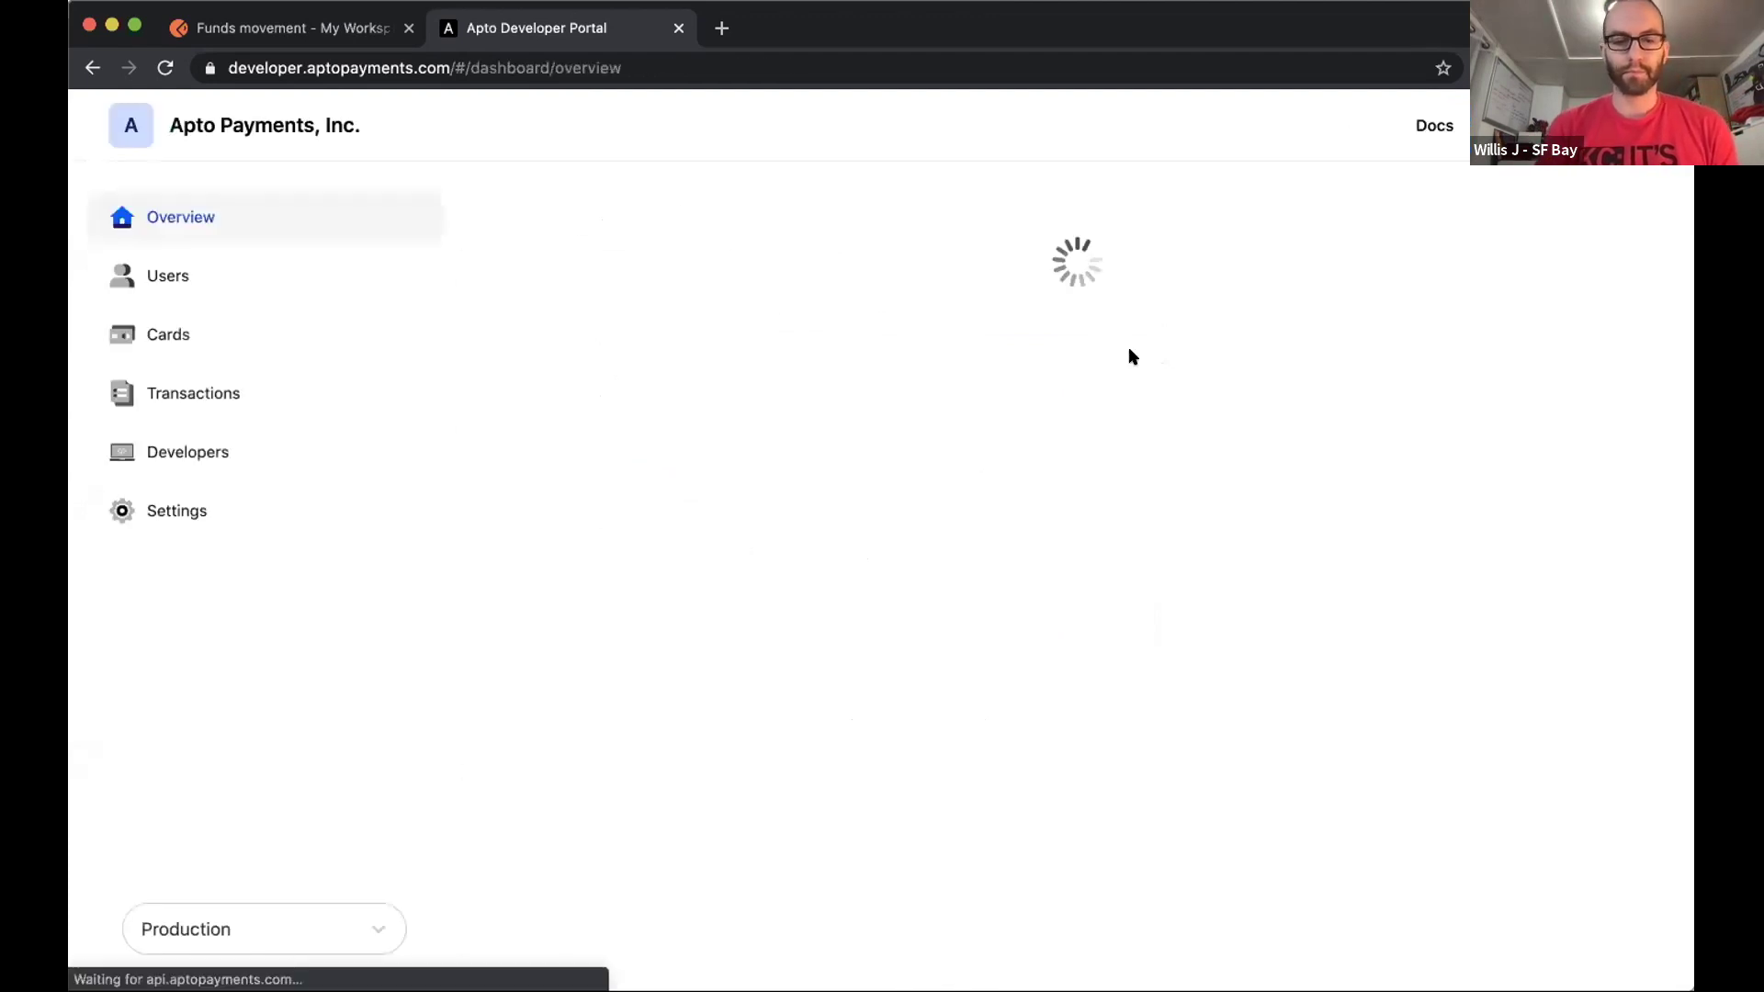
click(193, 322)
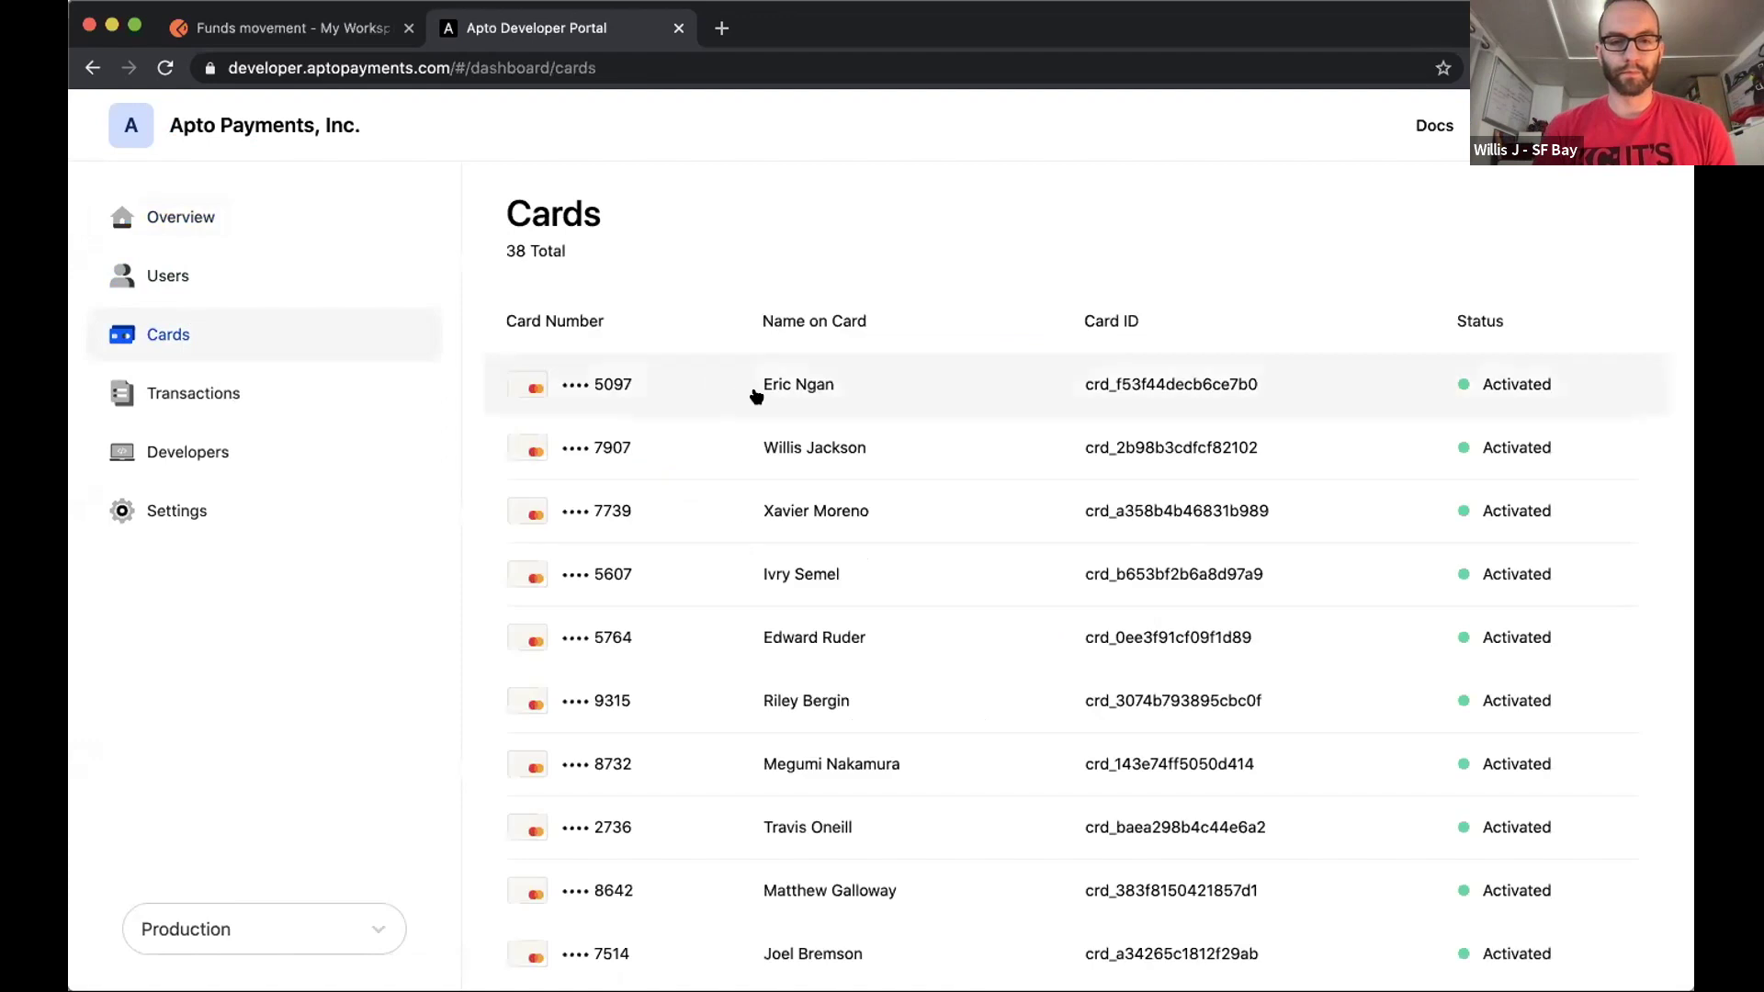
Review the Raygun purchase card's details and transactions, then switch to the Postman Funds movement request.
click(834, 740)
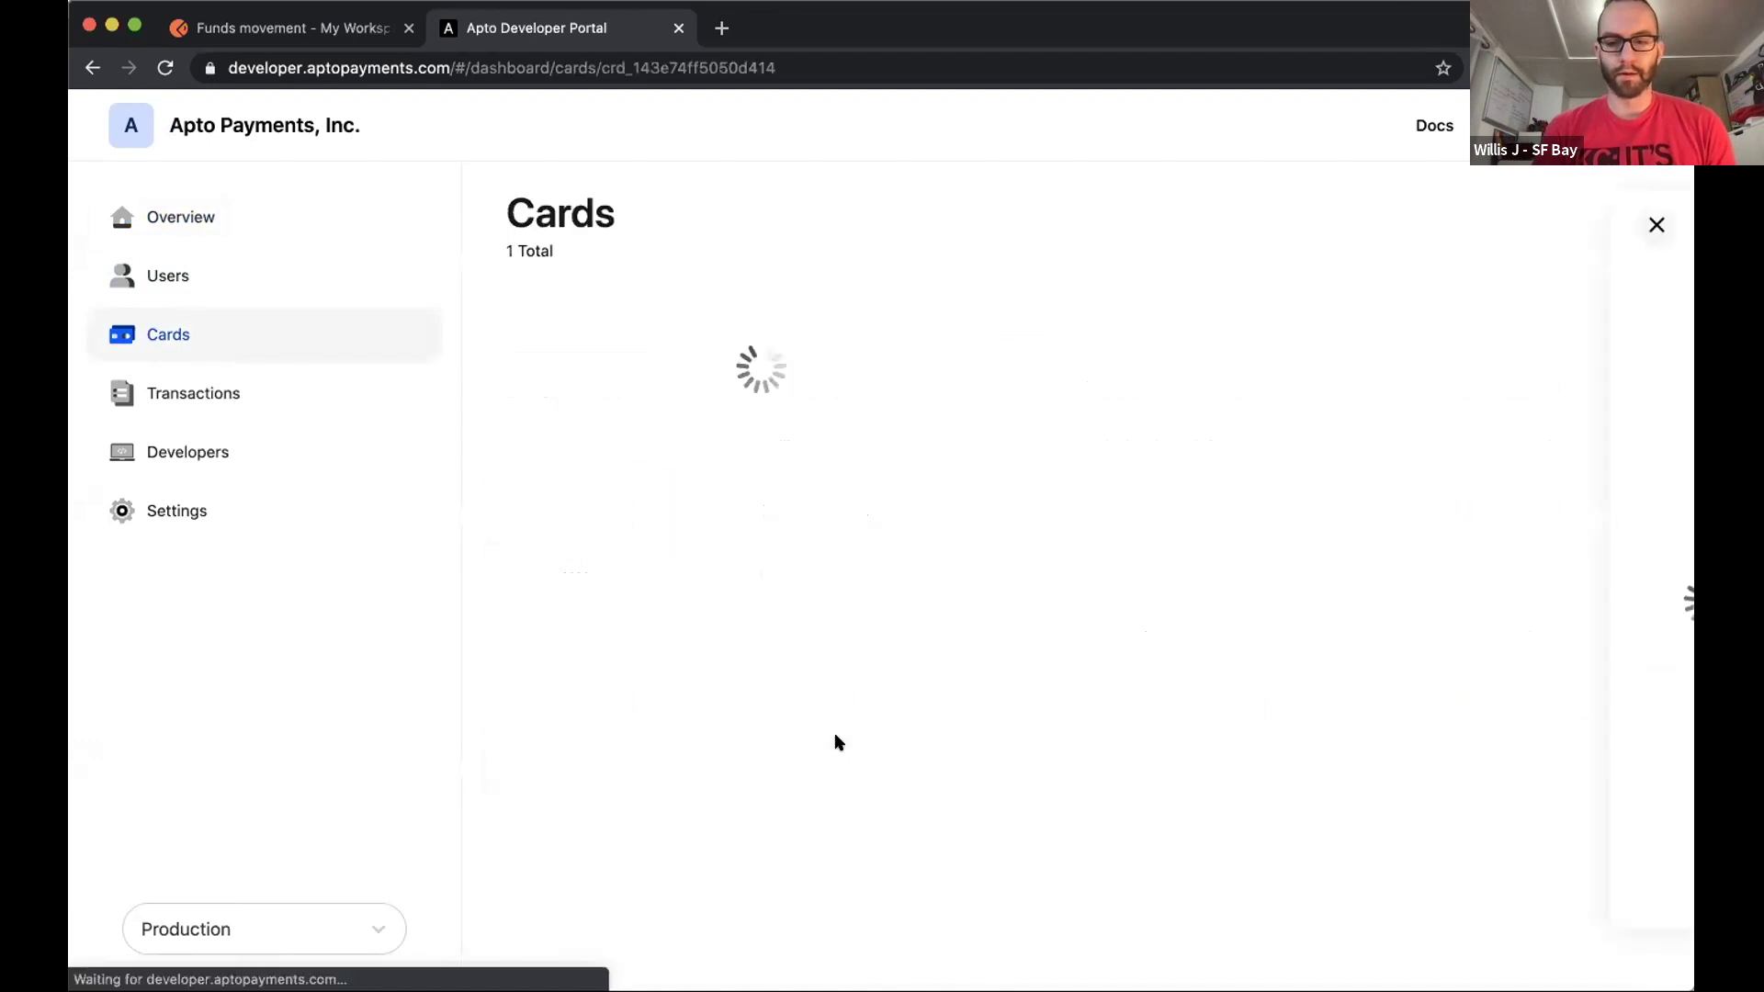
scroll(1264, 678, down, 6)
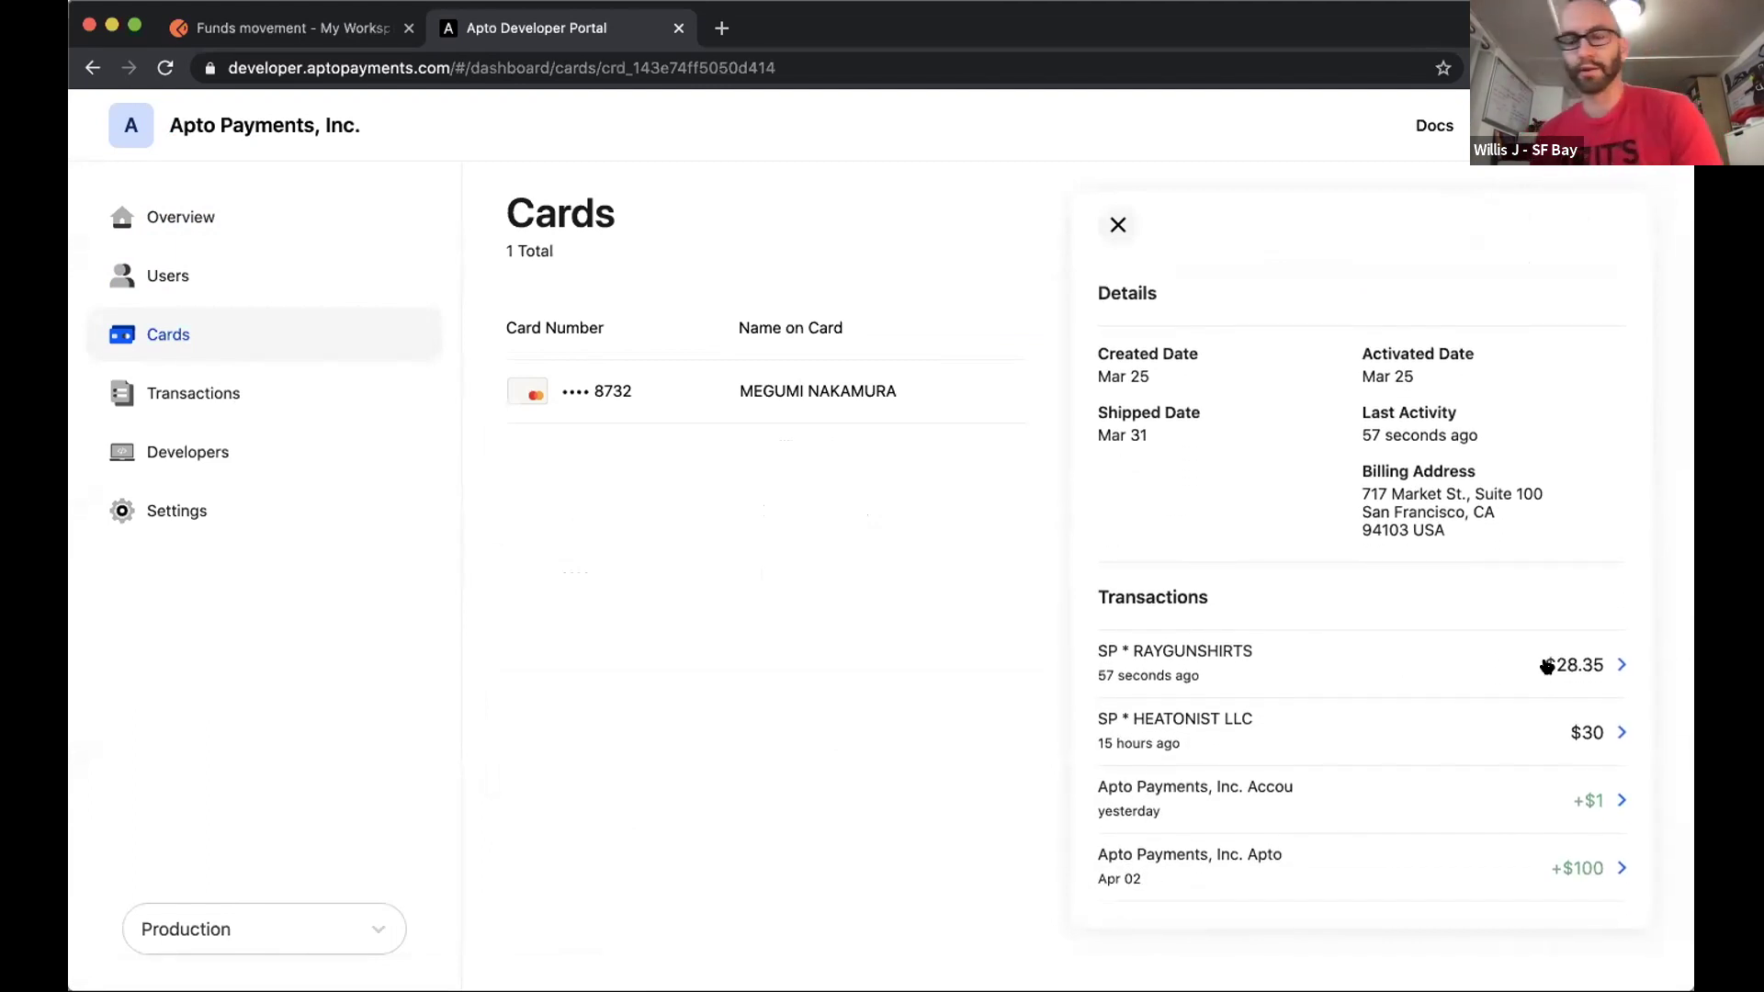
scroll(1559, 637, up, 6)
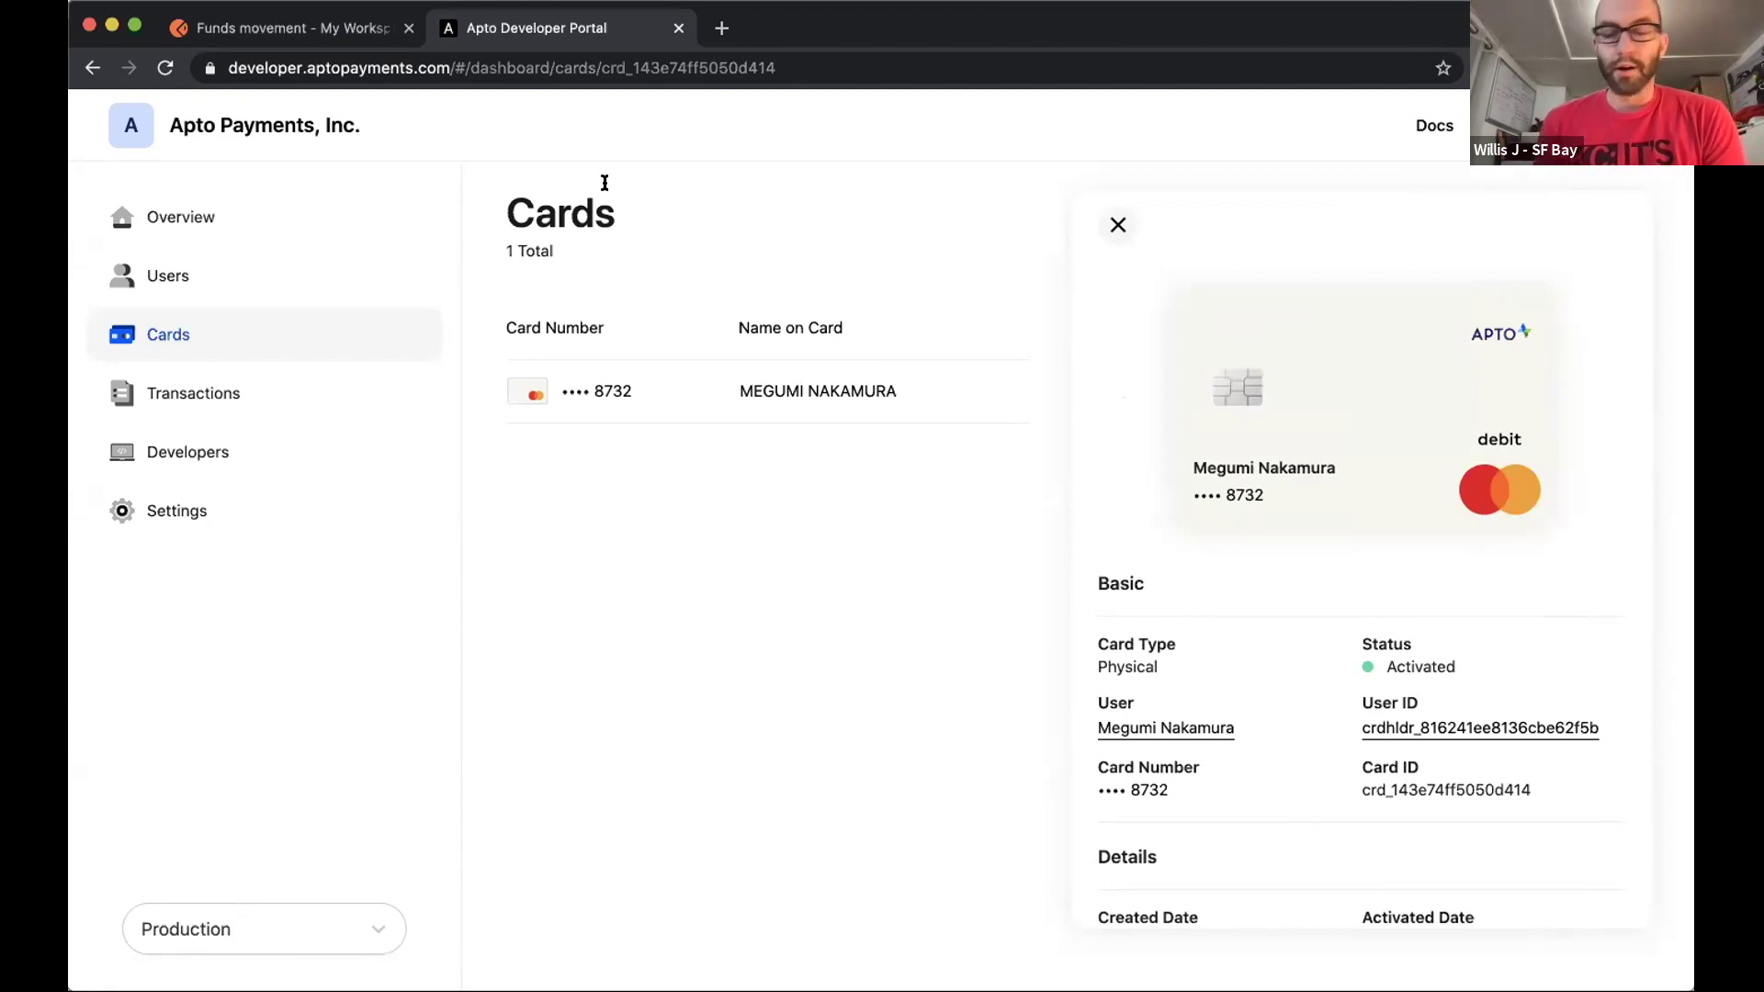
scroll(1199, 662, down, 6)
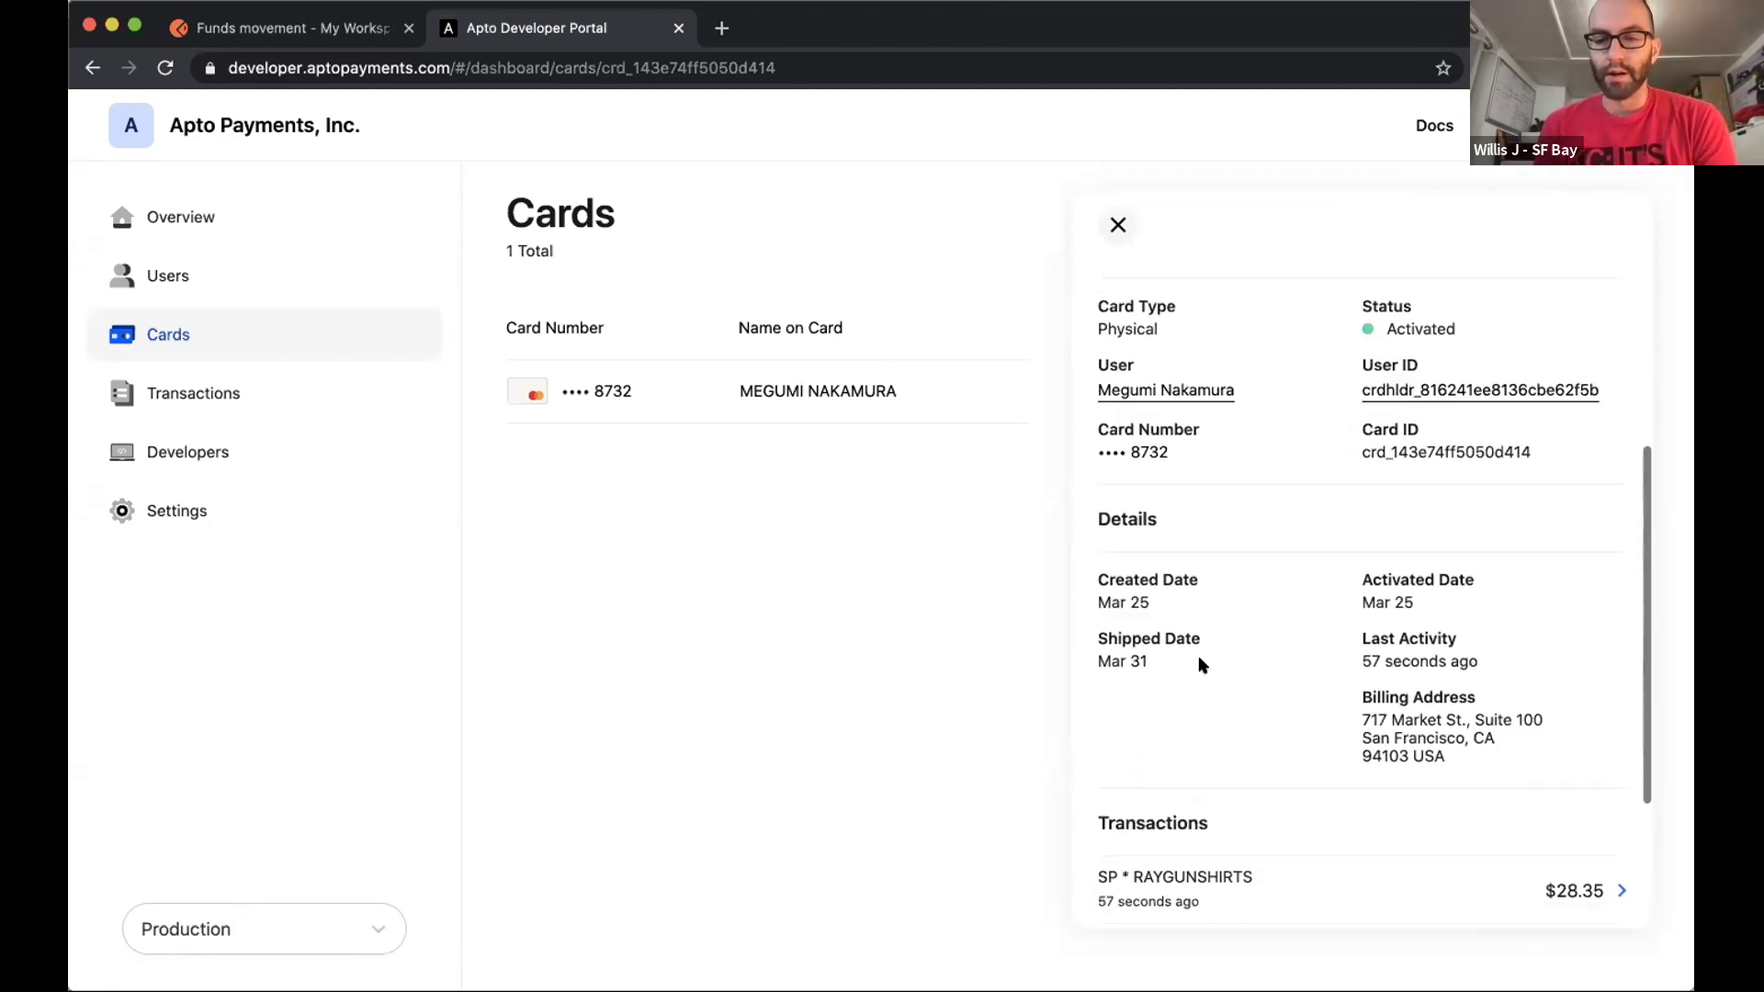
scroll(1200, 661, up, 6)
scroll(1200, 664, down, 1)
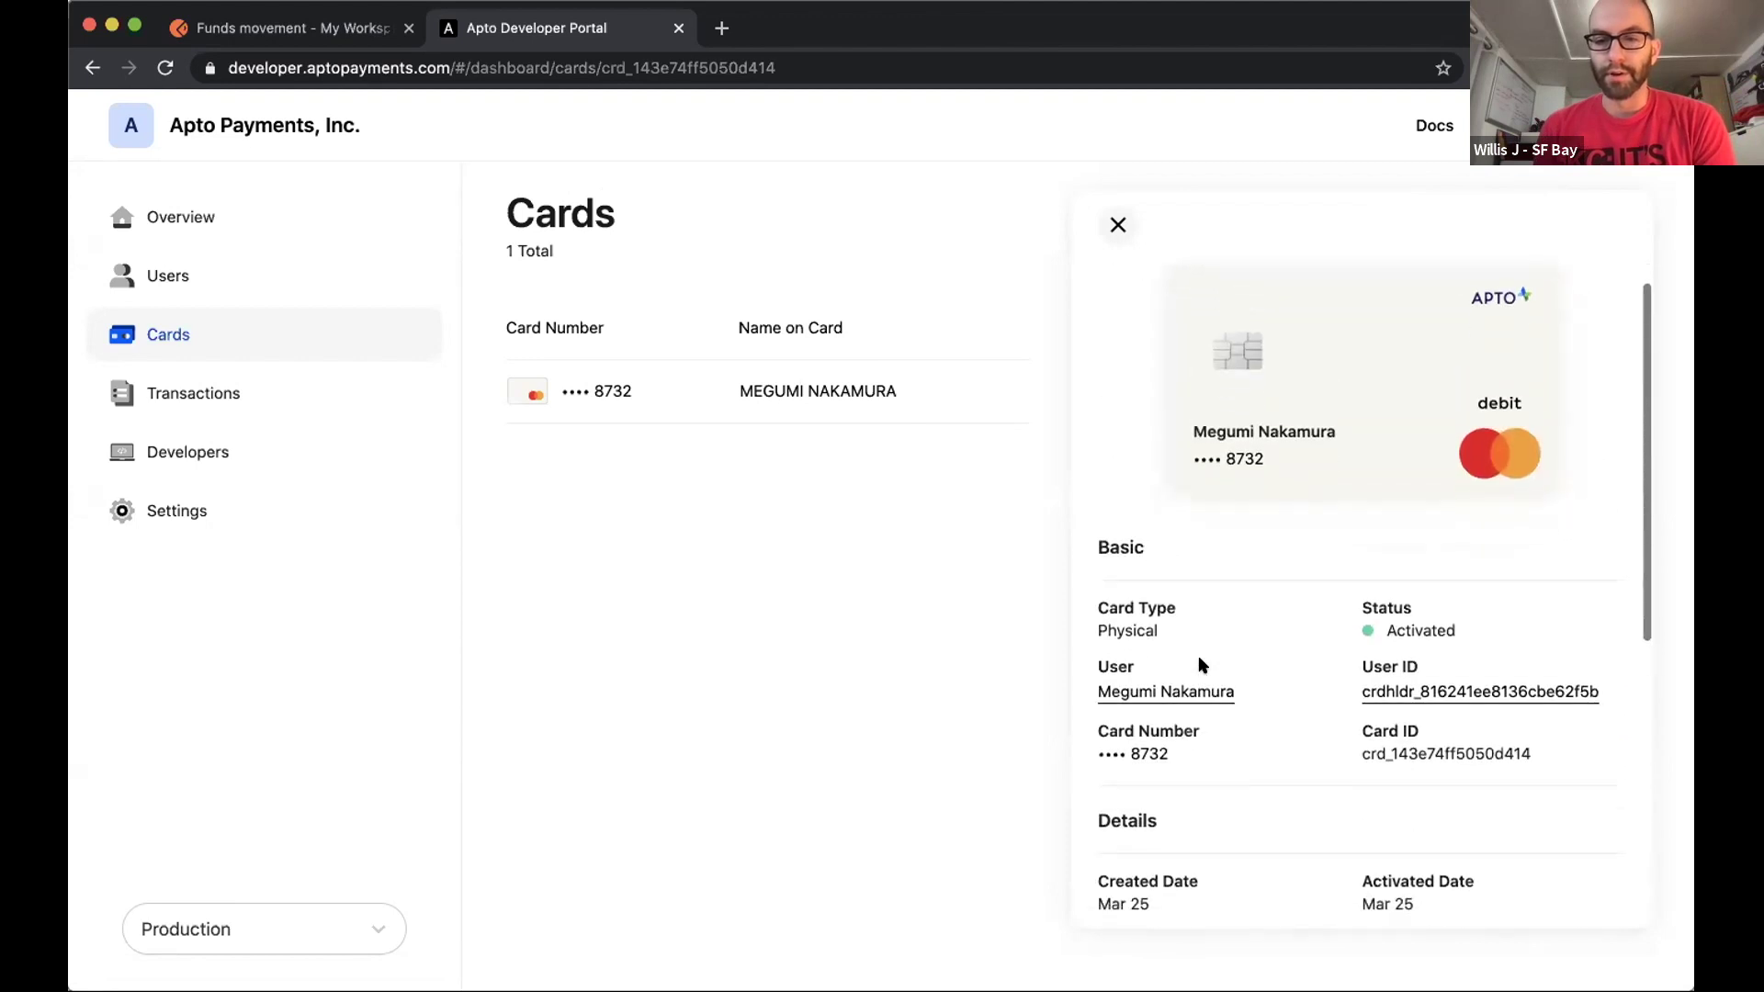
scroll(1176, 532, down, 1)
scroll(1195, 579, up, 1)
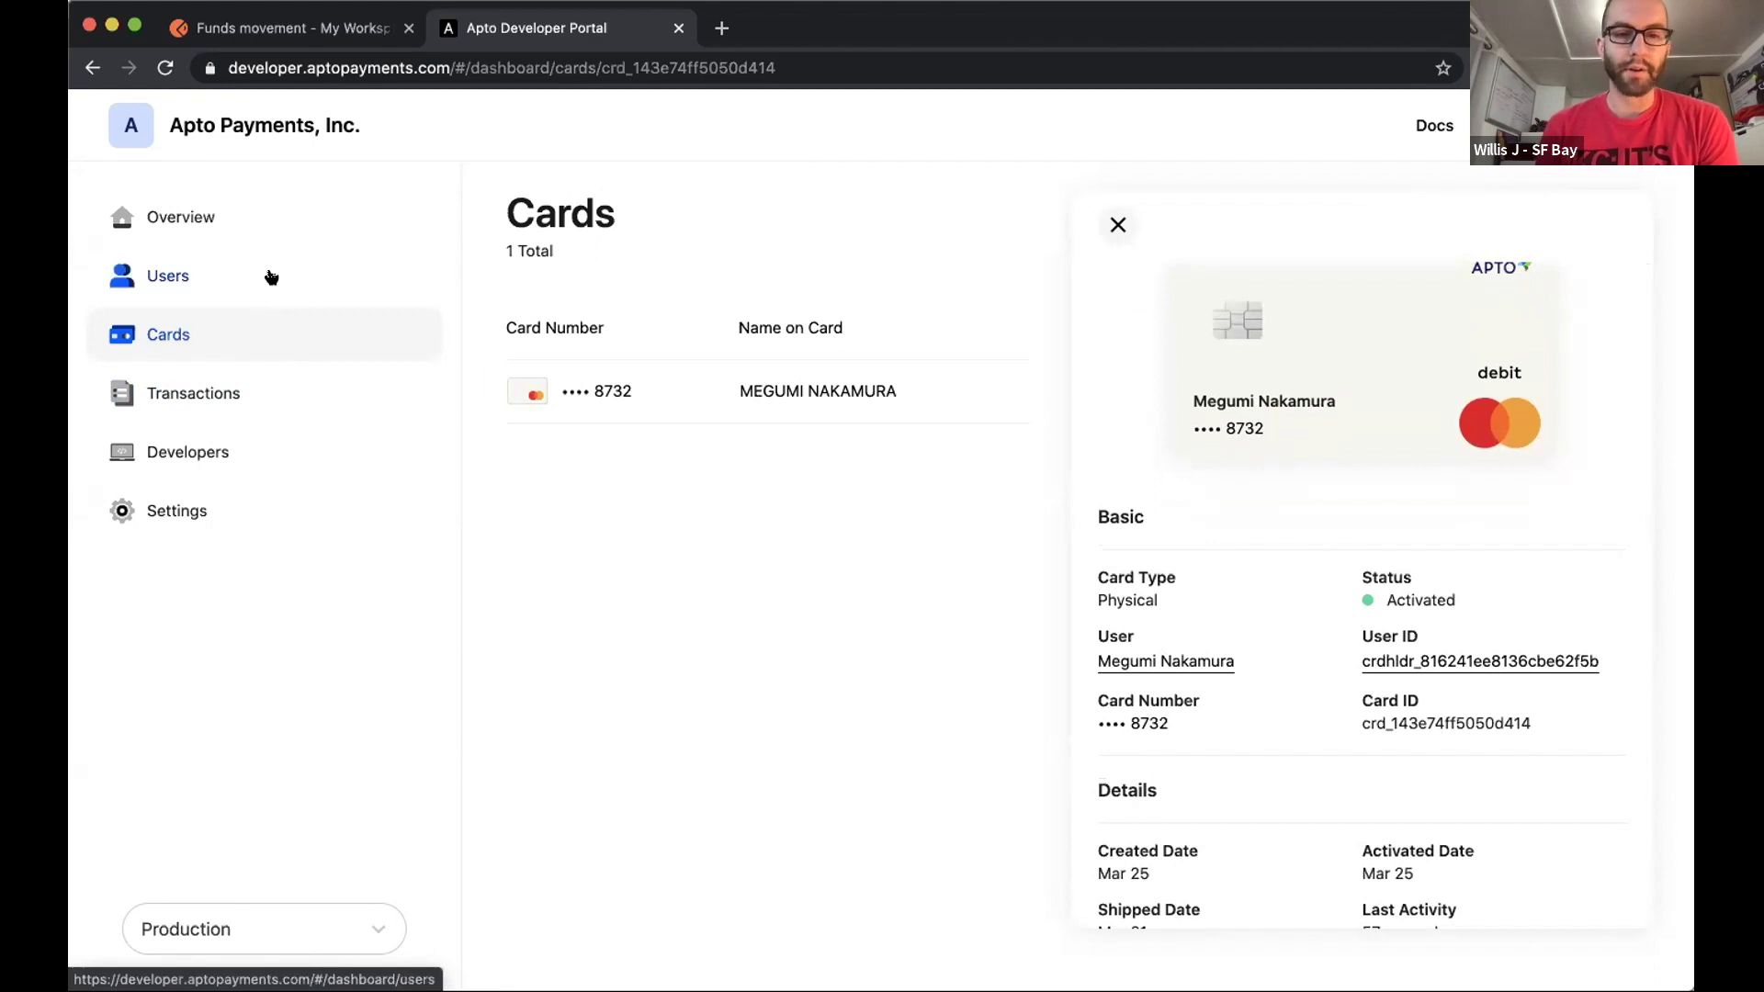
click(321, 25)
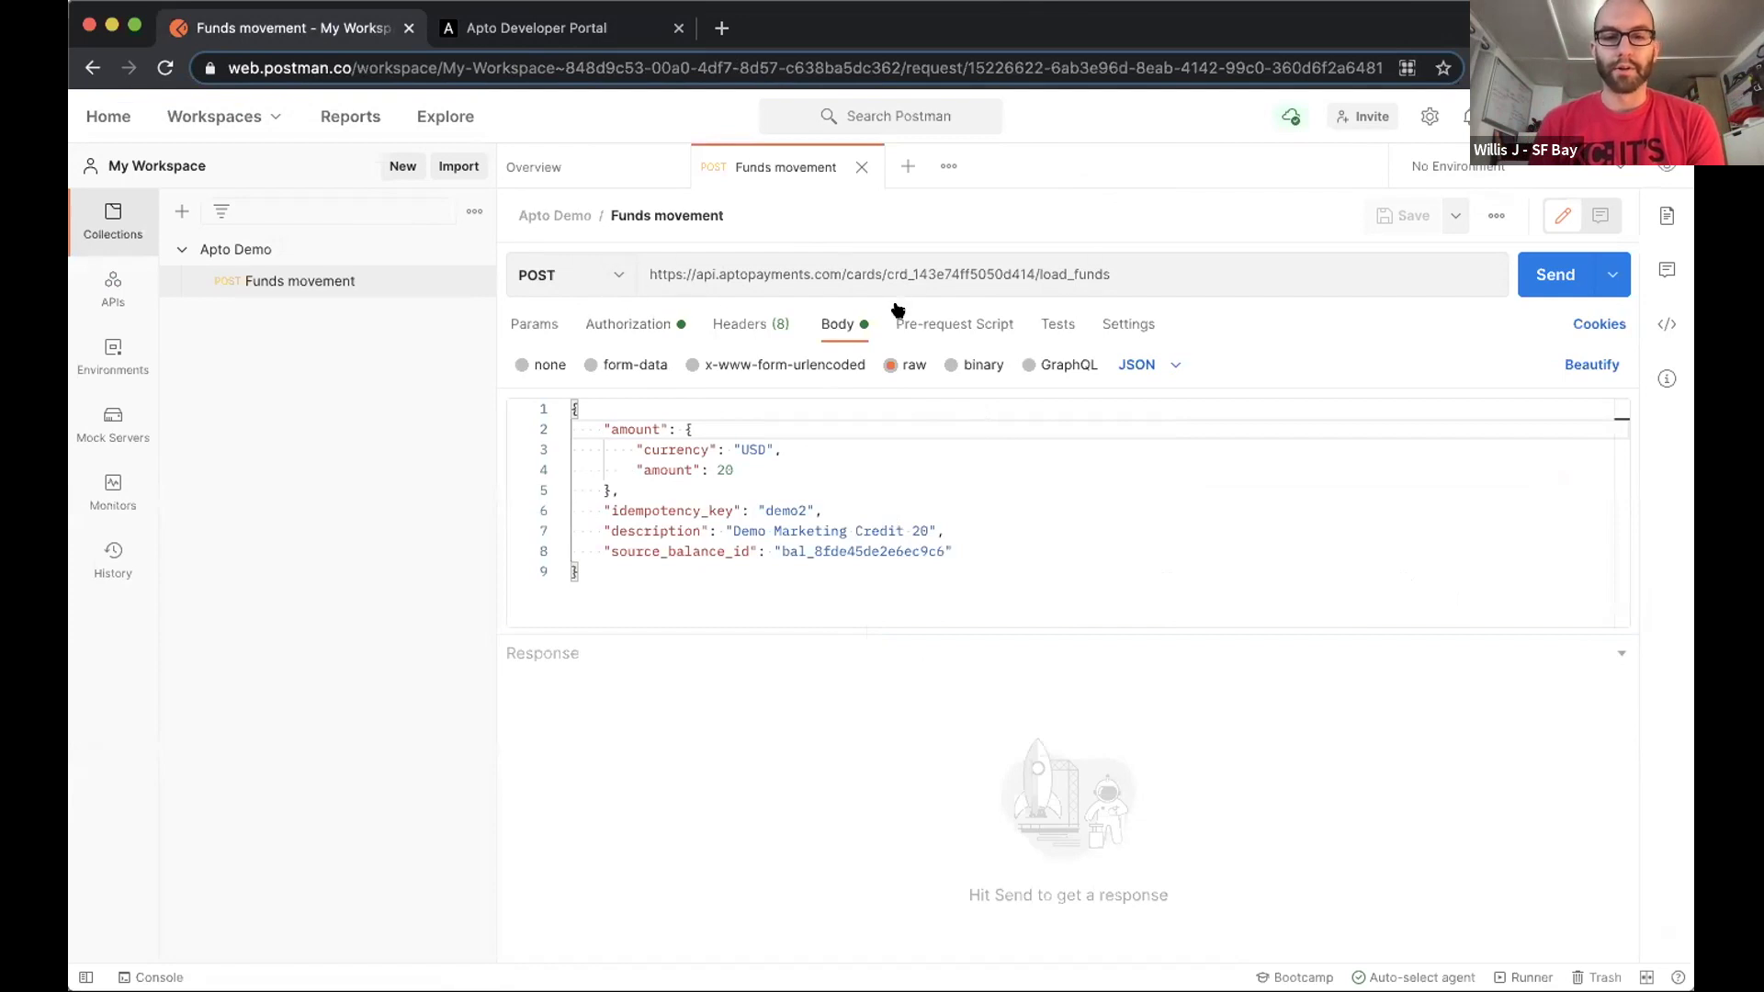
Check the card ID, source_balance_id and amount 20 in the load_funds request.
double_click(939, 266)
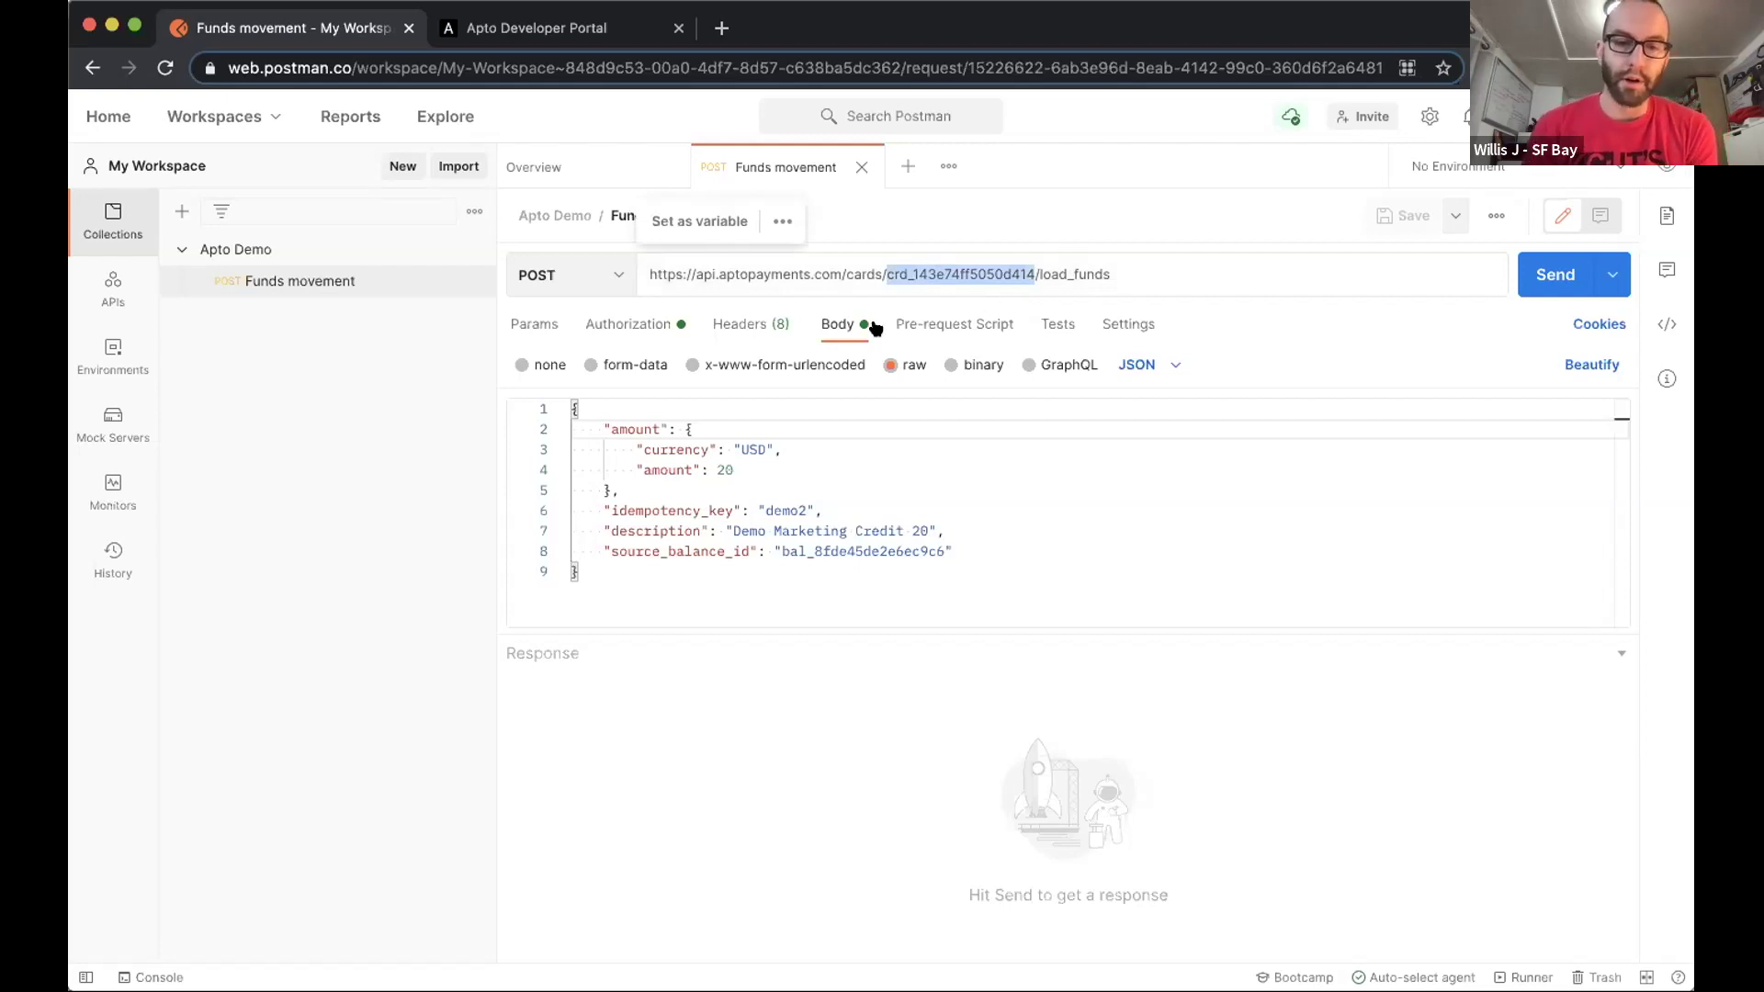
double_click(832, 551)
click(925, 553)
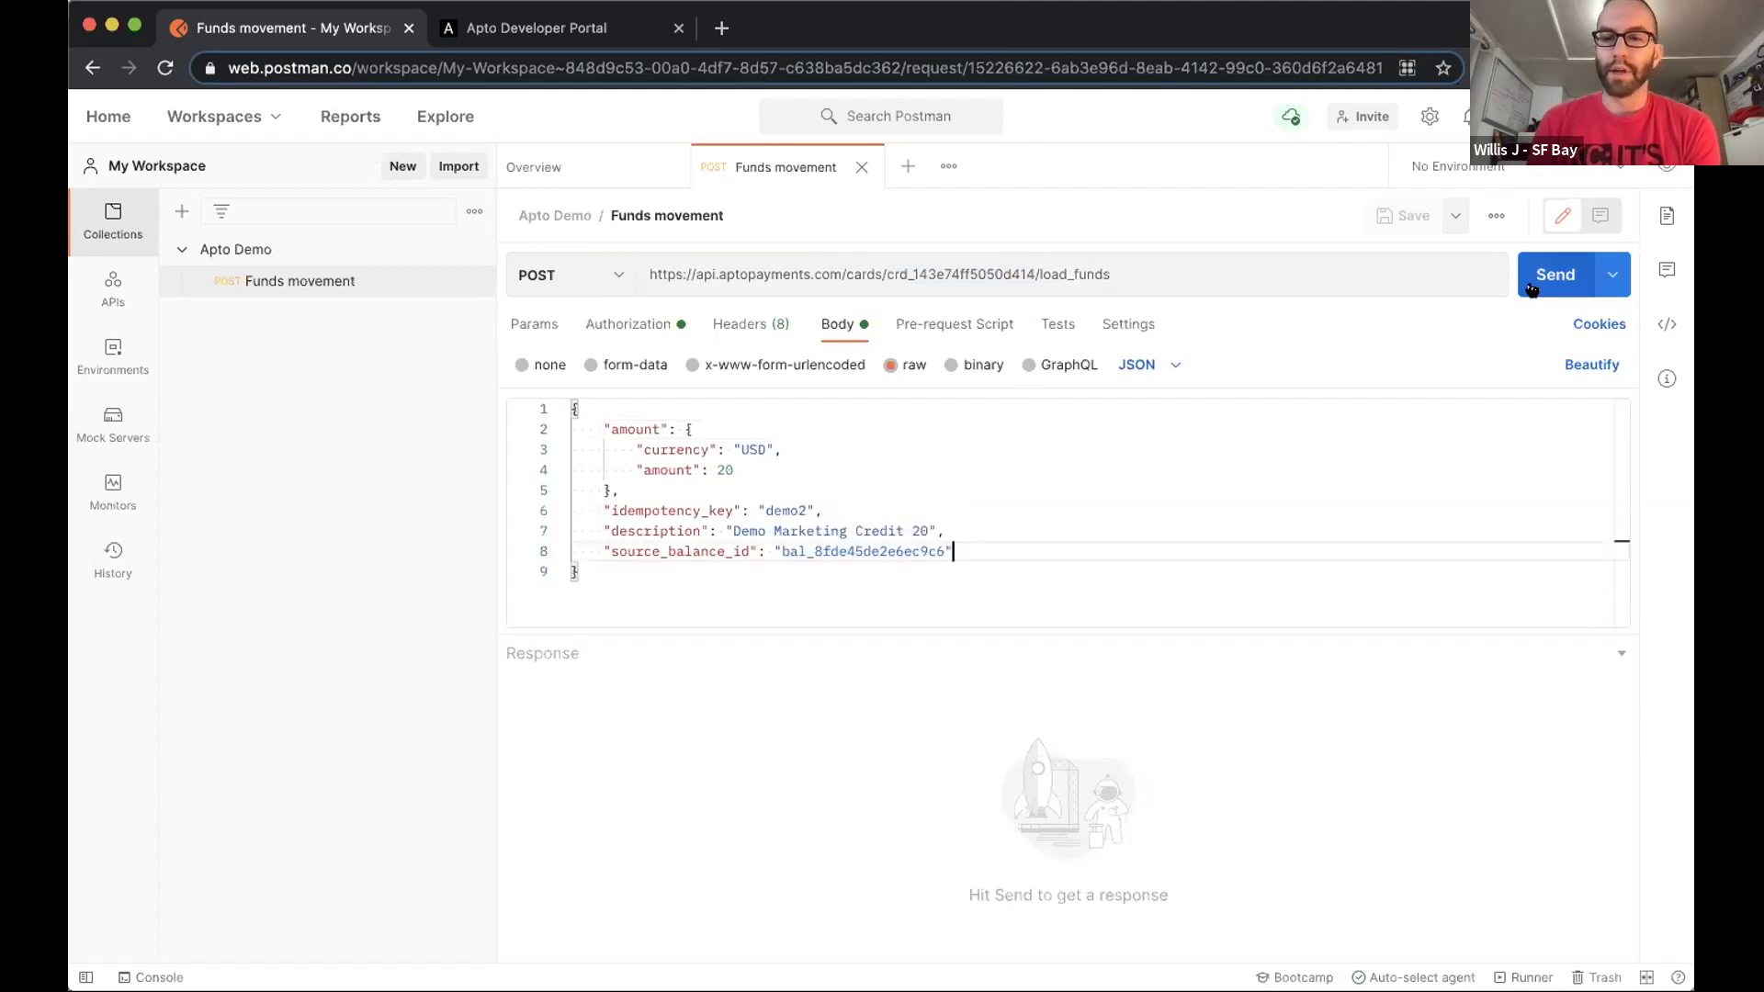
double_click(725, 470)
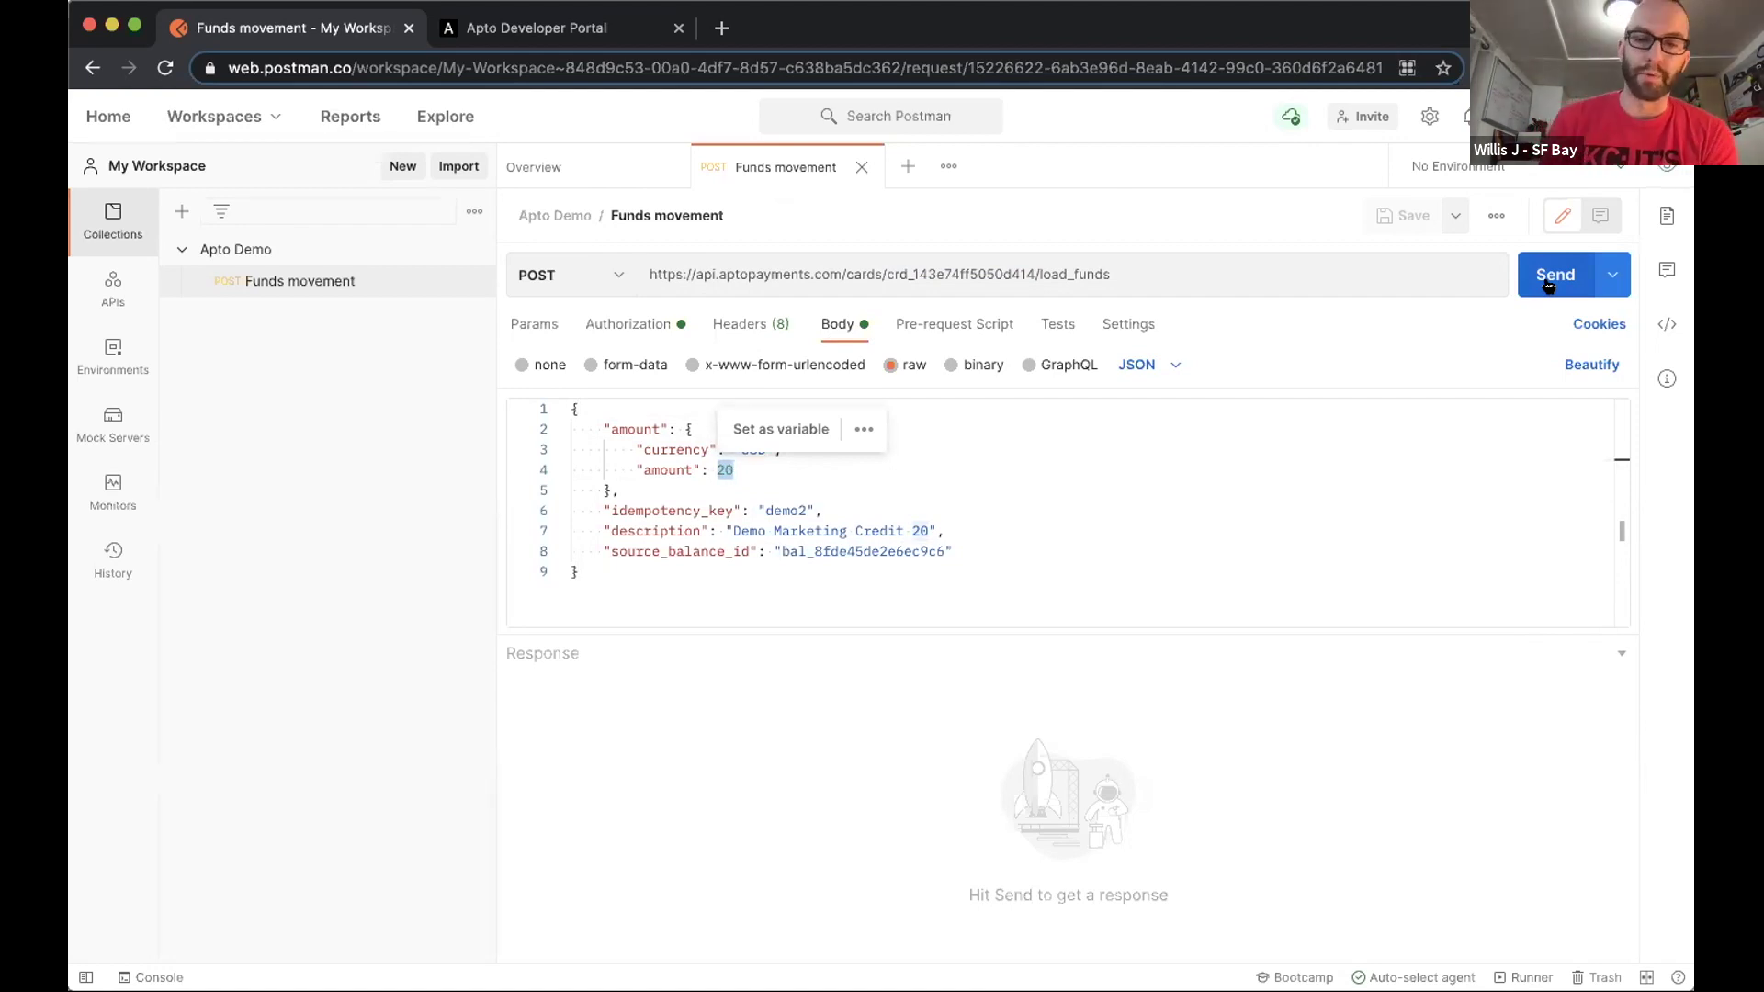
Send the $20 load_funds request and review the 200 OK response showing a 62.65 USD balance.
click(1553, 279)
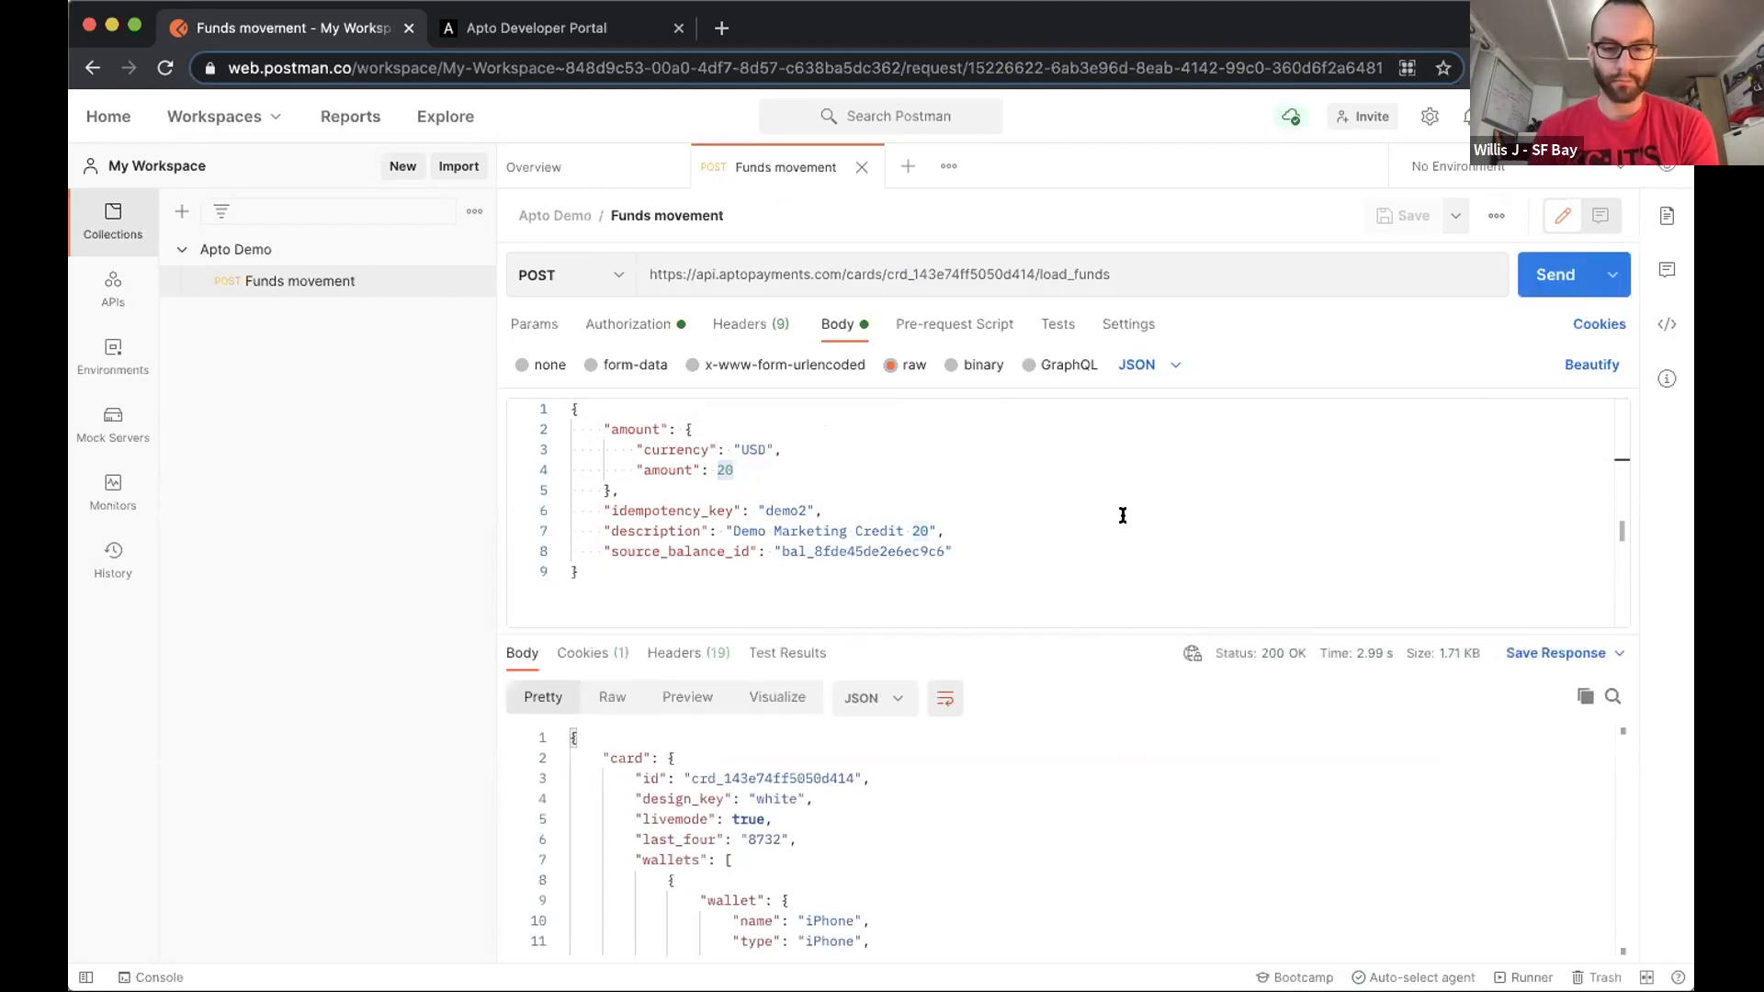
scroll(1051, 821, down, 2)
scroll(1050, 822, down, 8)
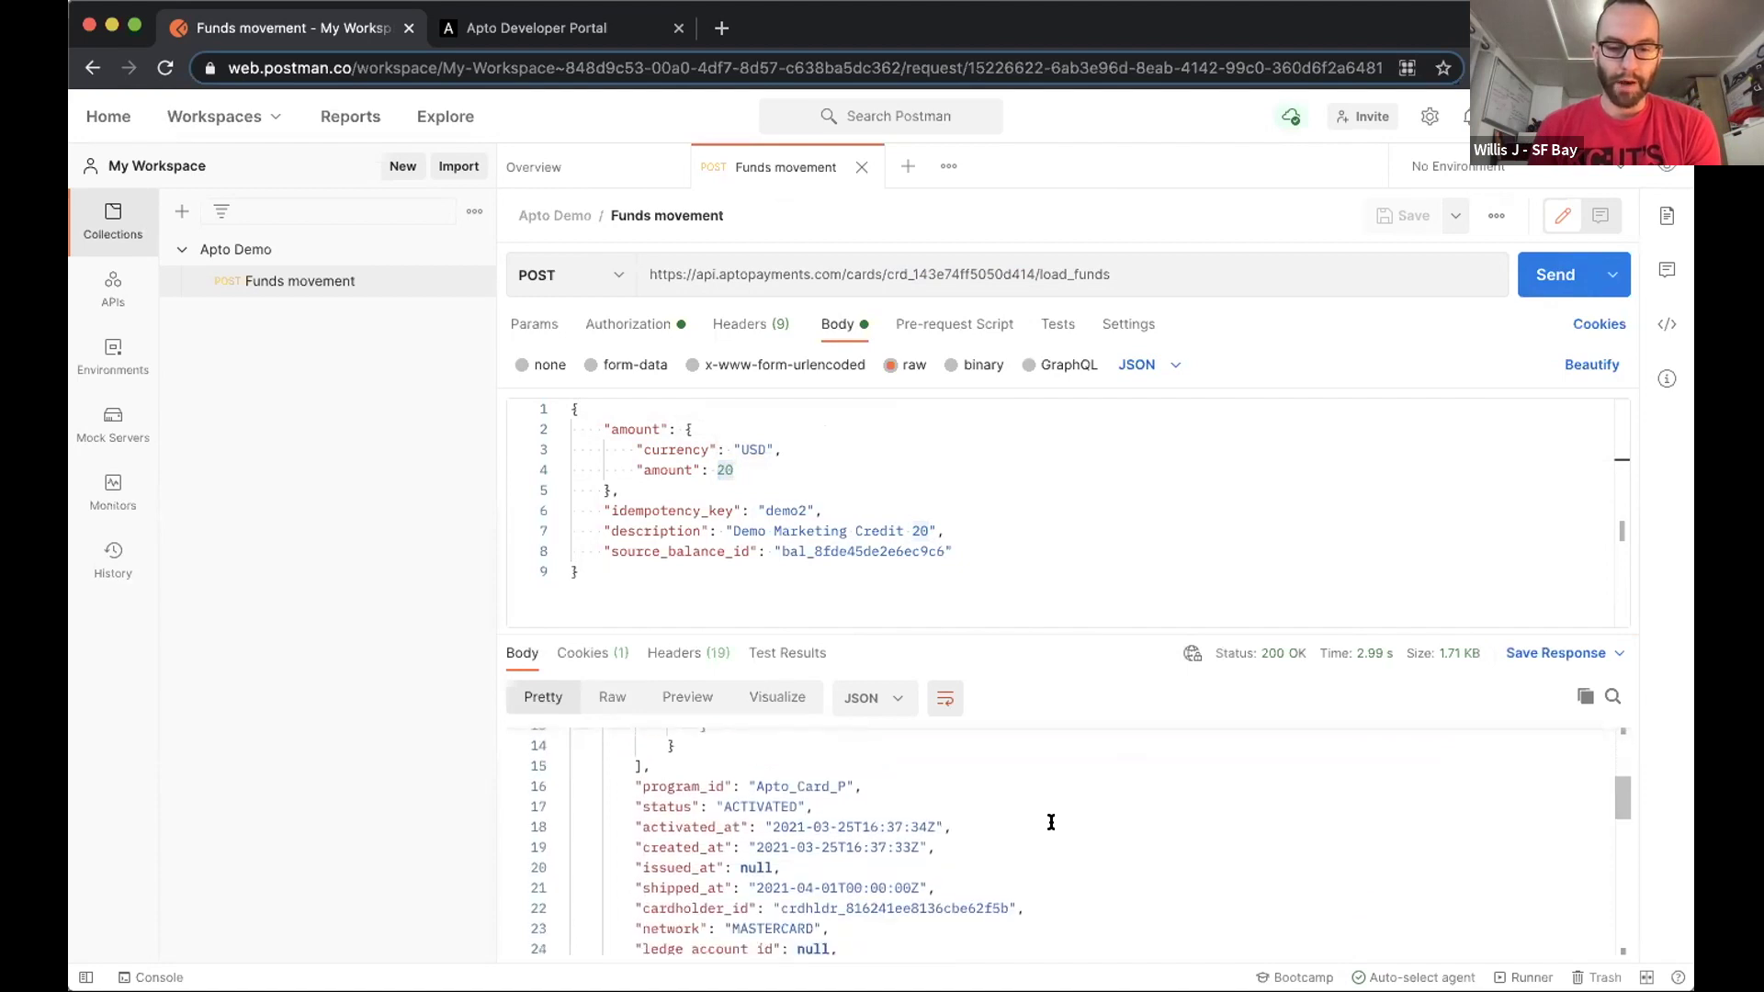
scroll(1051, 821, down, 7)
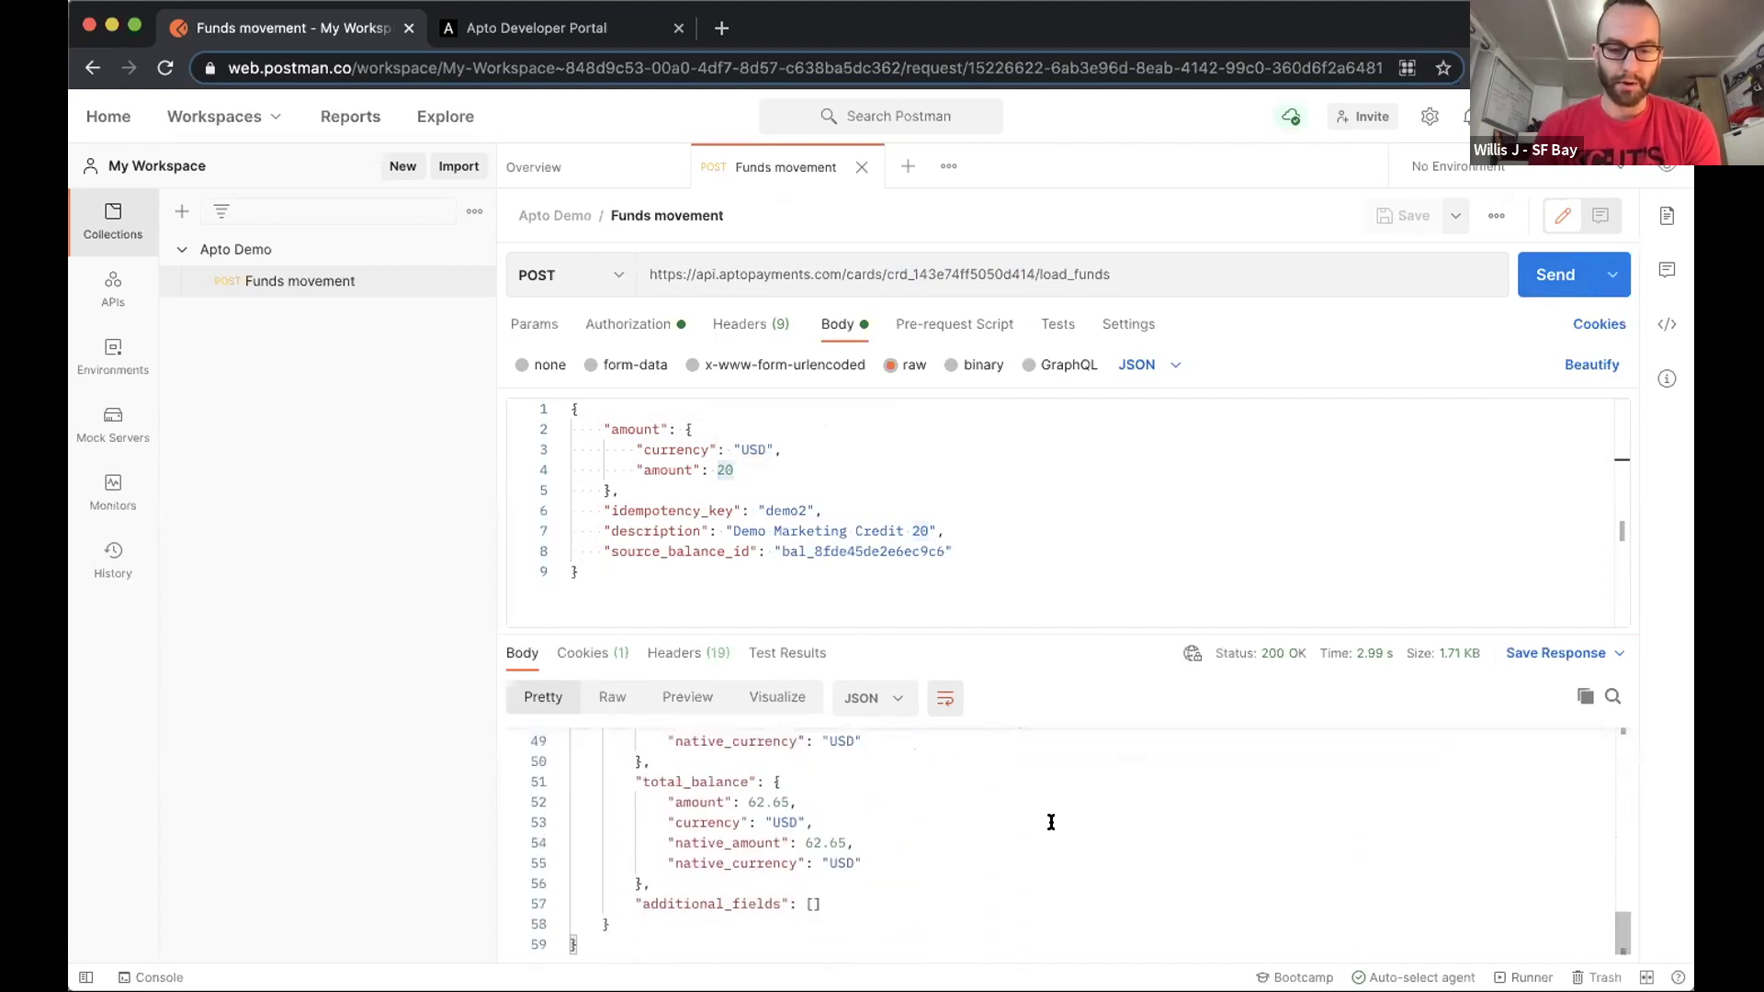
scroll(888, 780, up, 2)
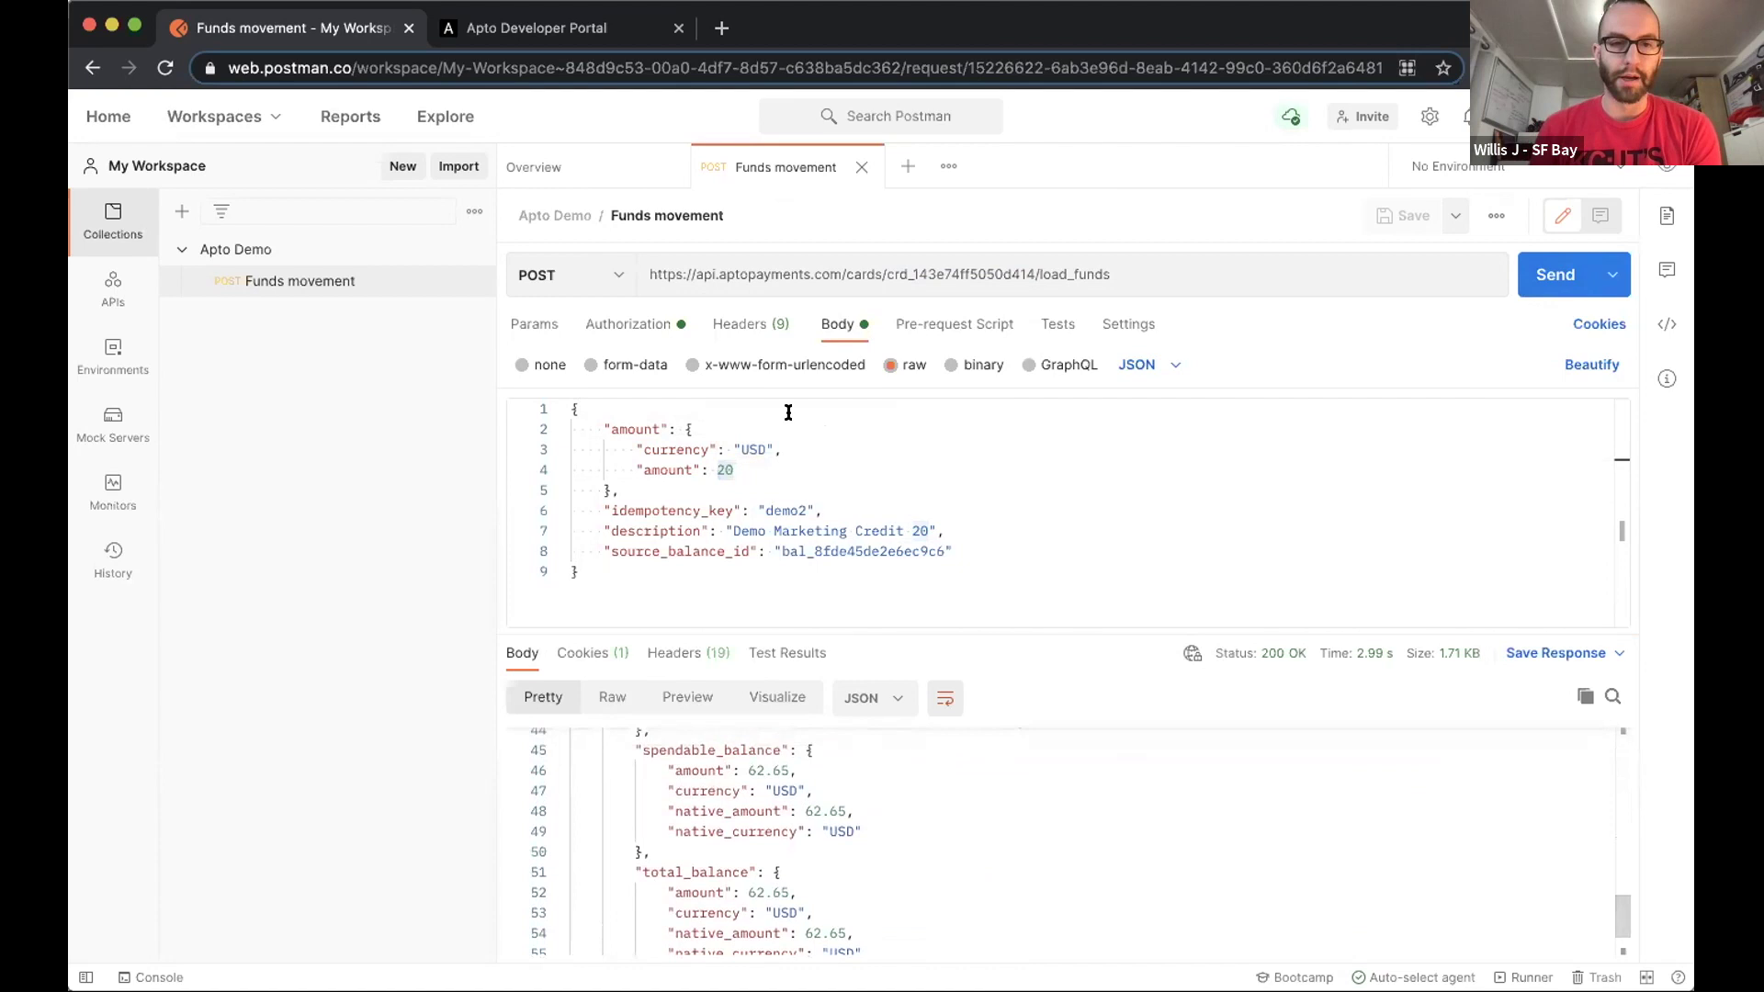
Reload the card's page to show the new +$20 credit in Transactions, then open the developer docs.
click(533, 36)
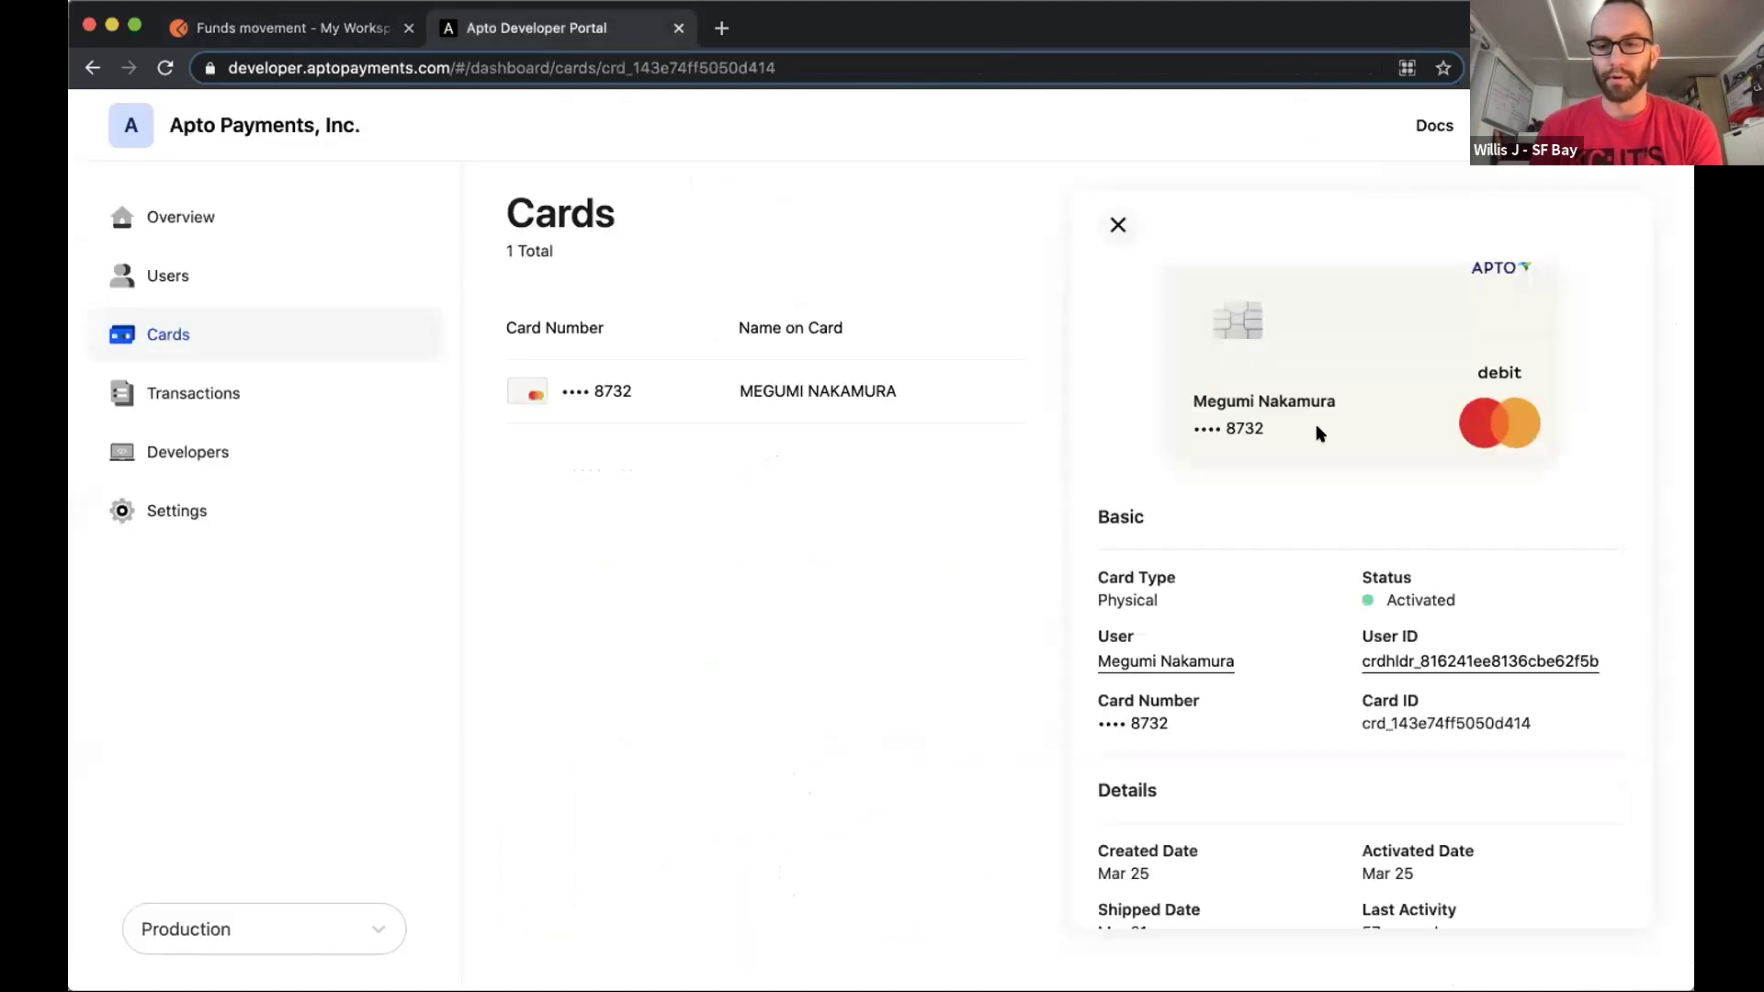
scroll(1372, 618, down, 1)
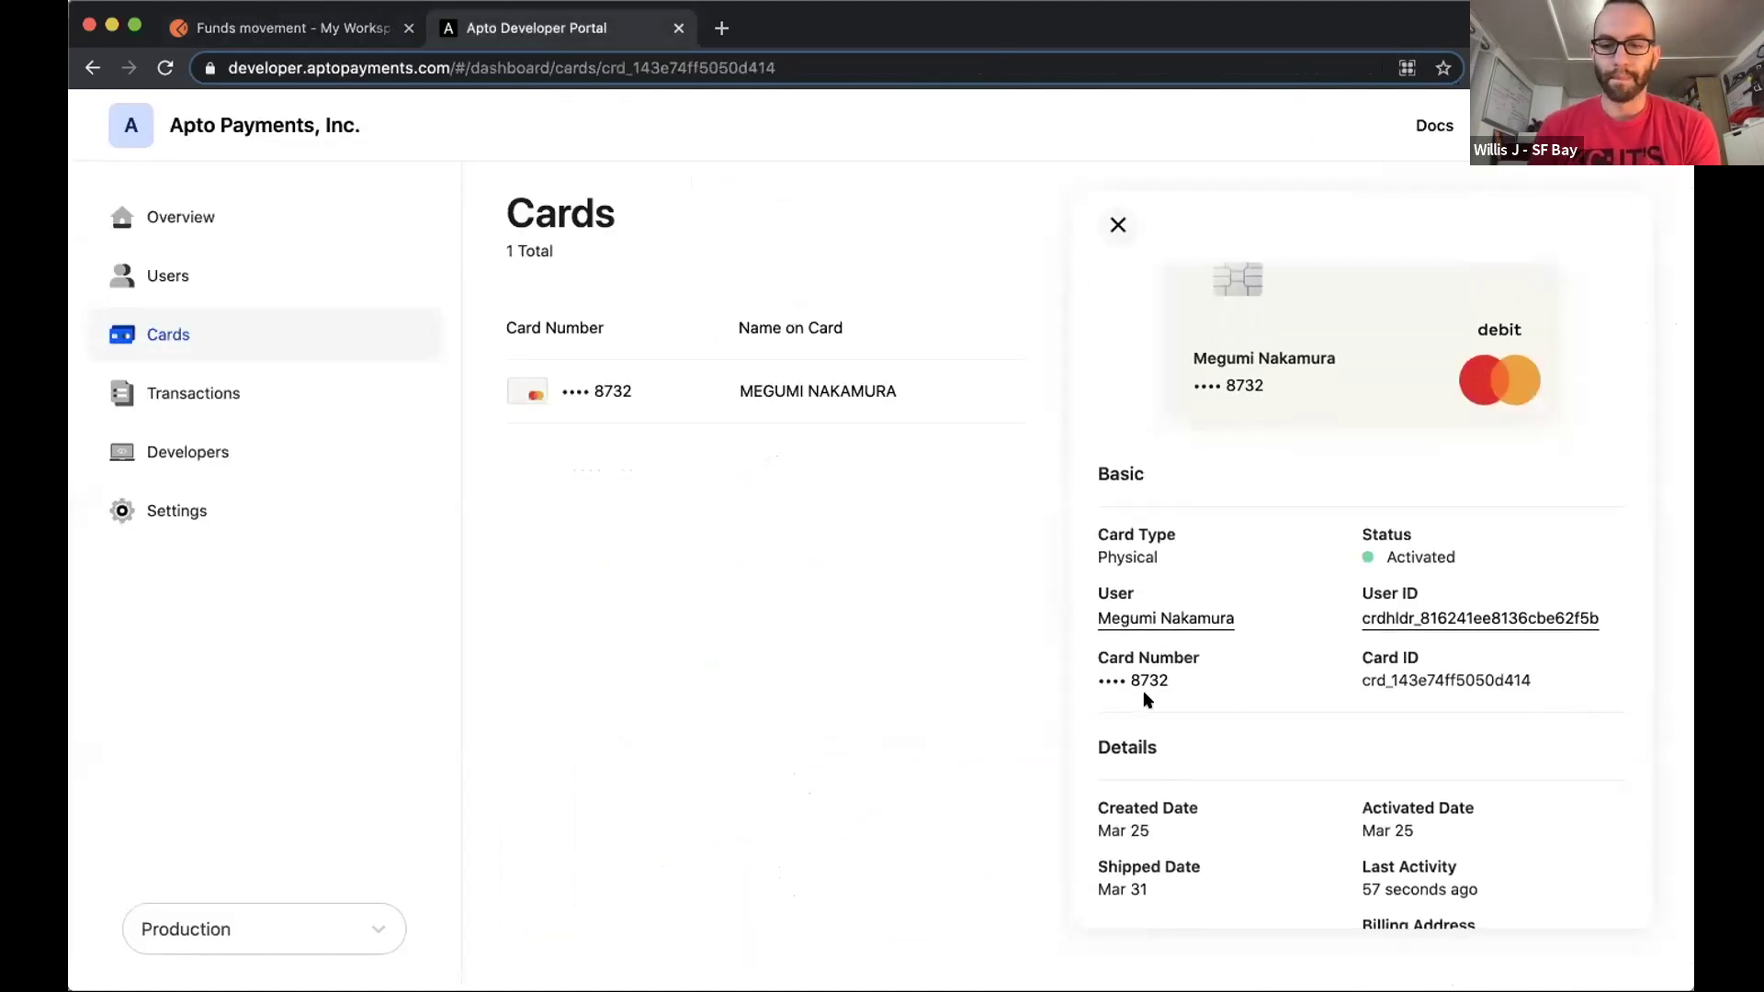
scroll(1144, 698, down, 5)
click(166, 68)
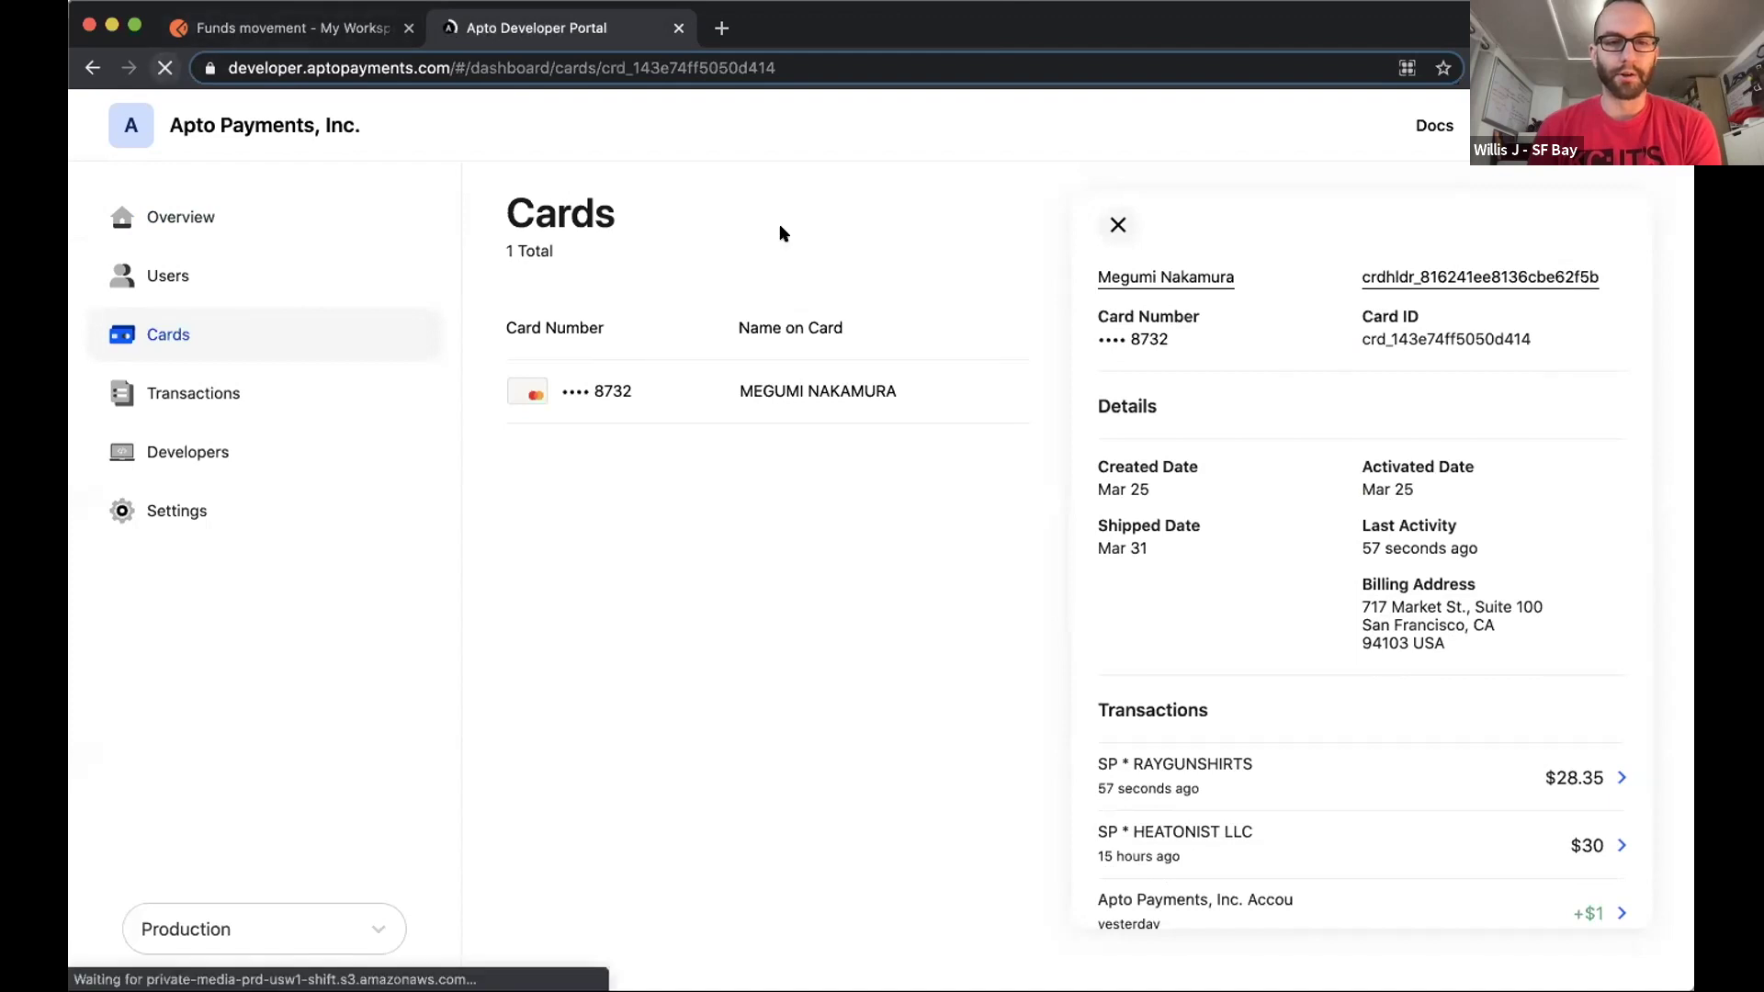
scroll(1292, 733, down, 6)
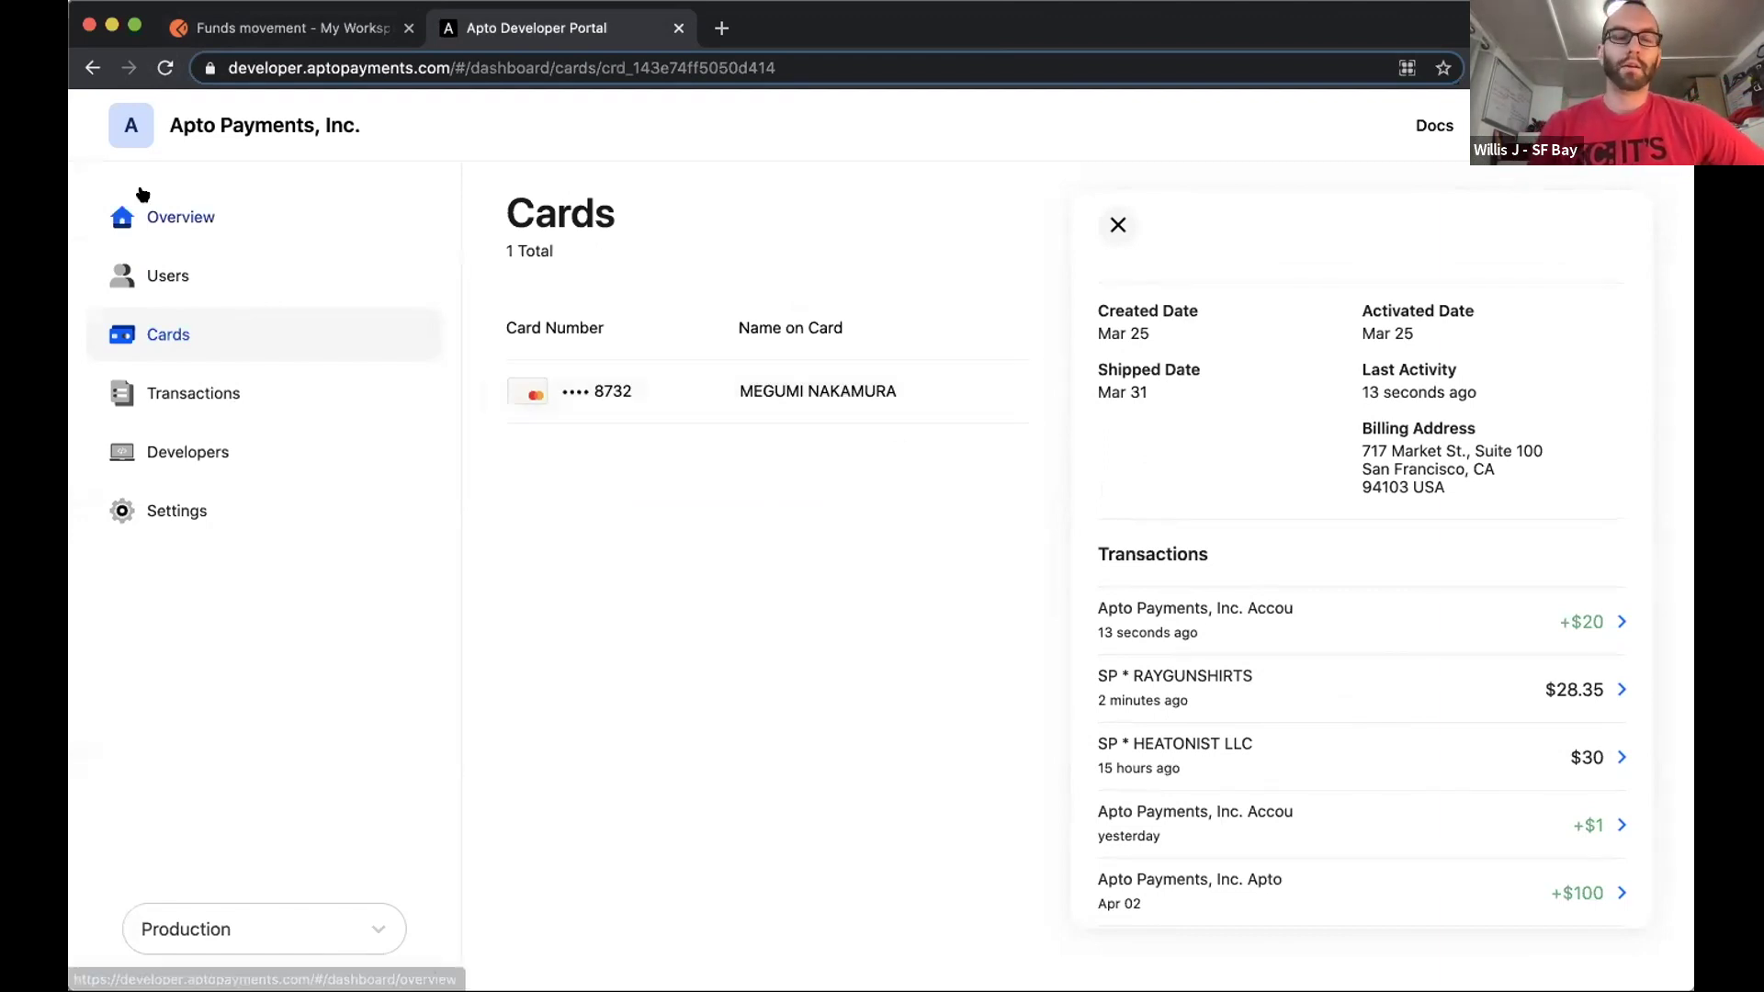
click(1436, 126)
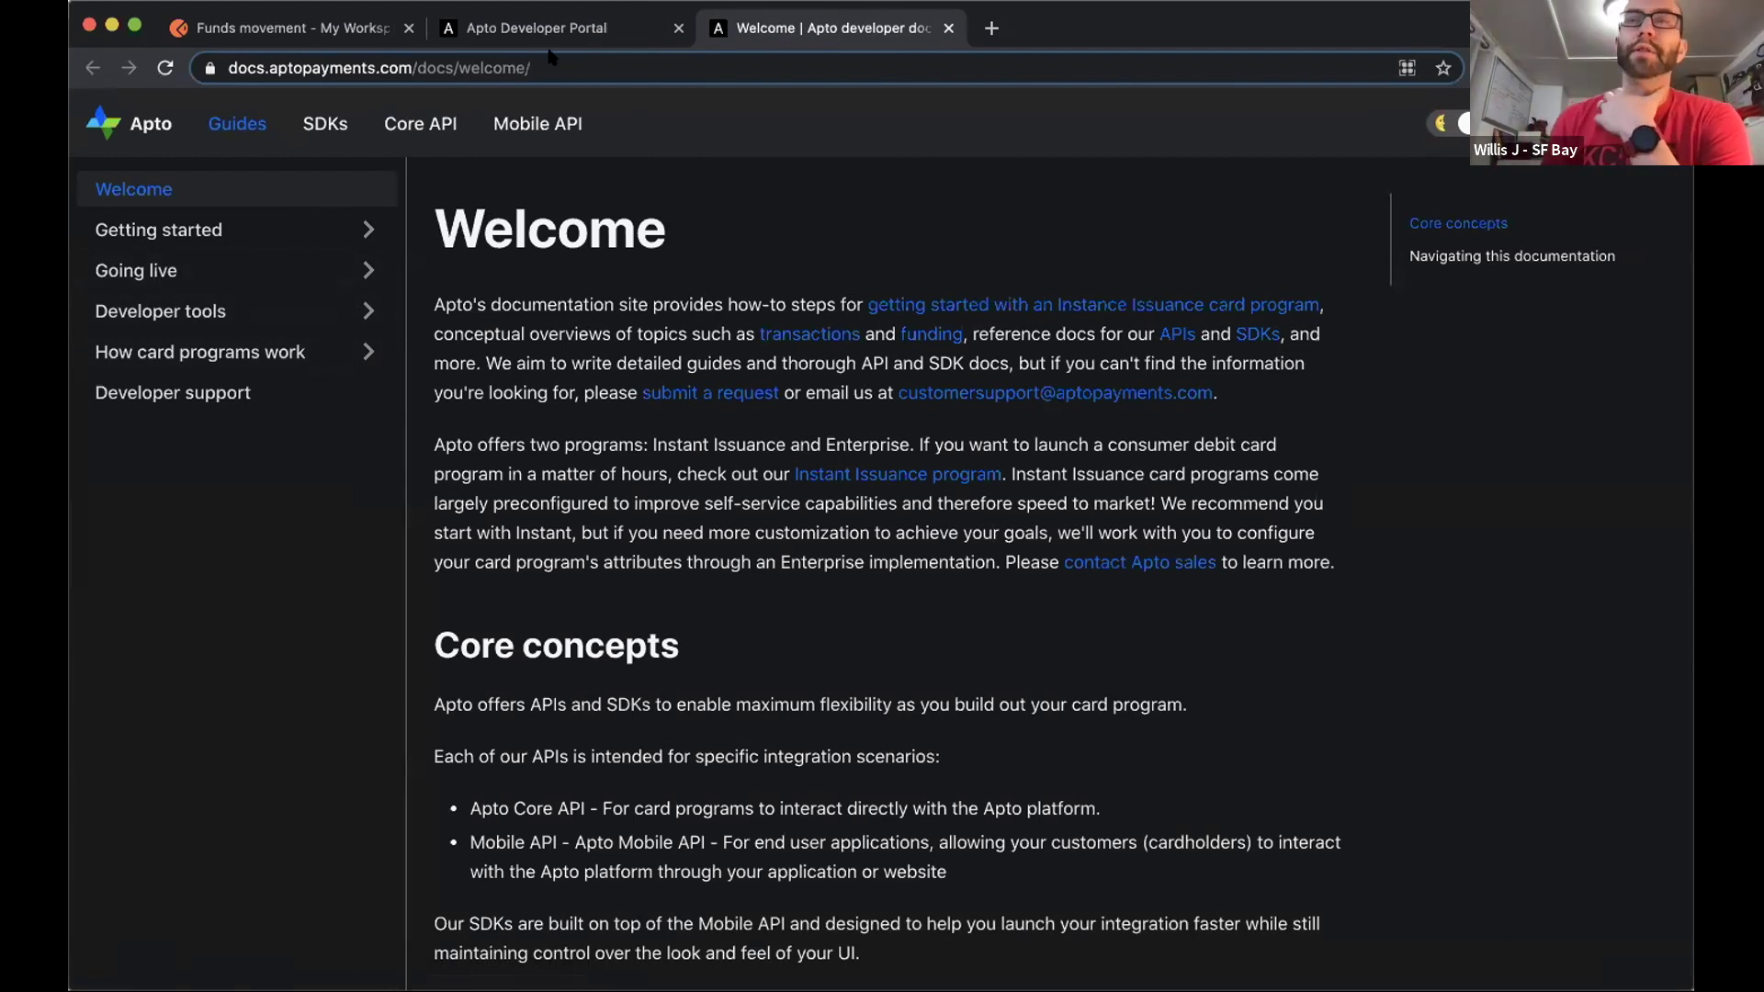
Look over the Mobile API reference, then show the SDK Docs page for PCI, Mobile and white-label UI SDKs.
click(496, 129)
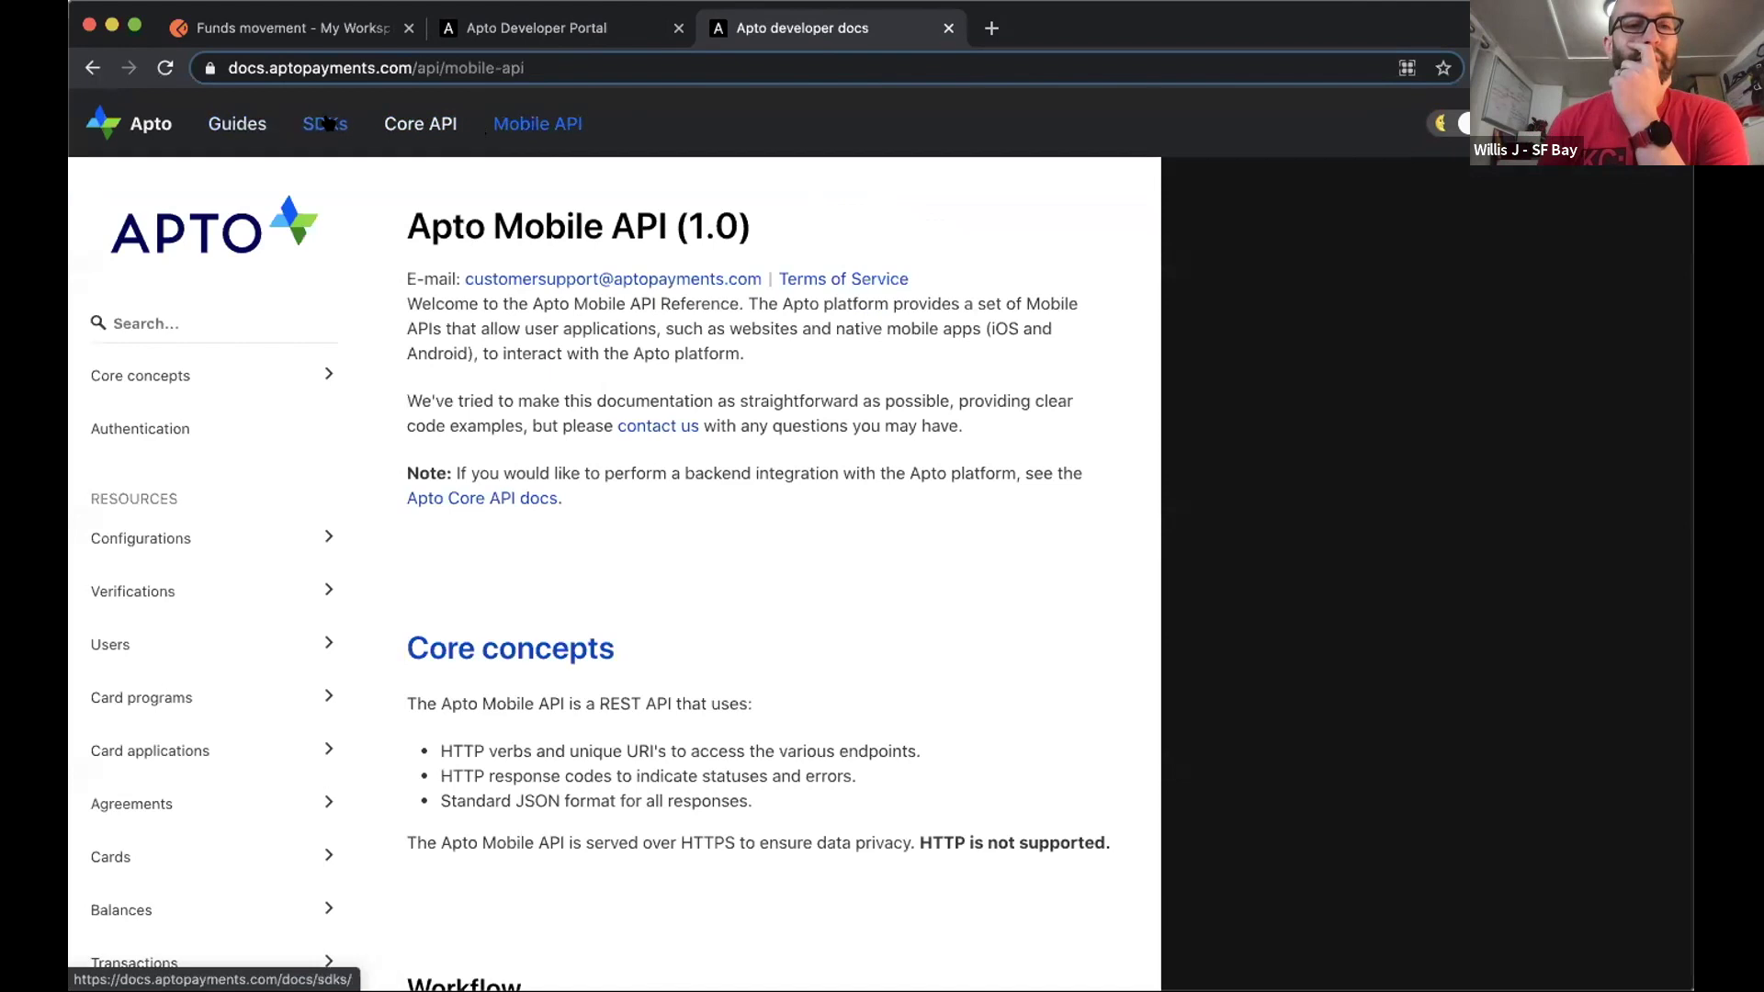
click(328, 125)
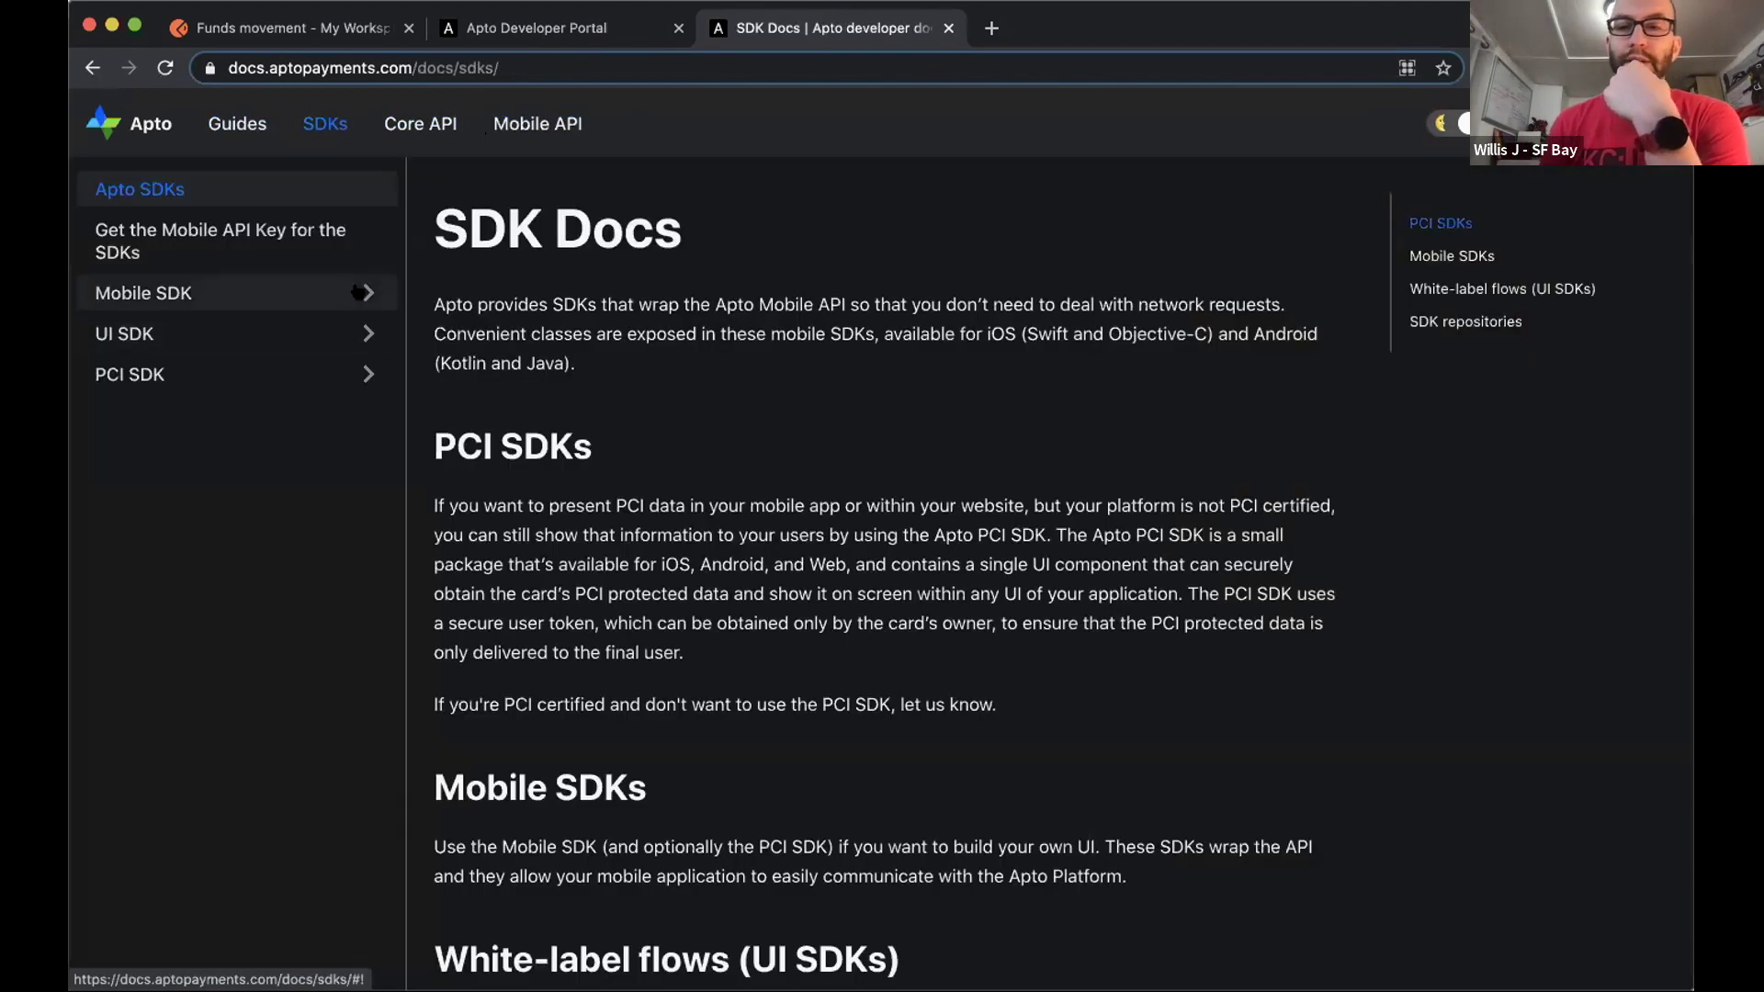